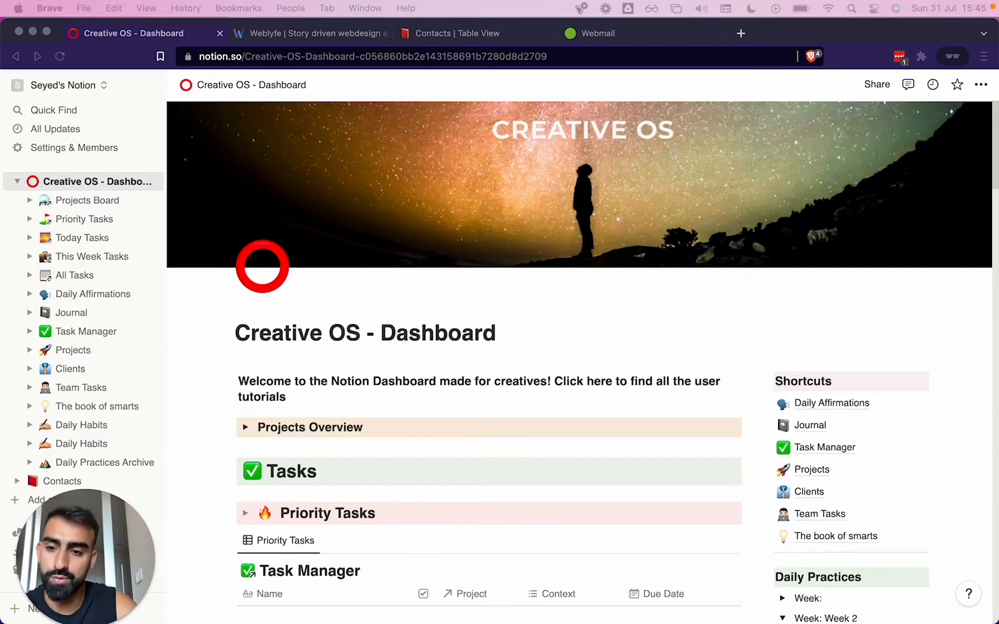
- Open the Journal from the dashboard and create a new entry using the Daily Entry template
{"action": "left_click", "coordinate": [810, 426]}
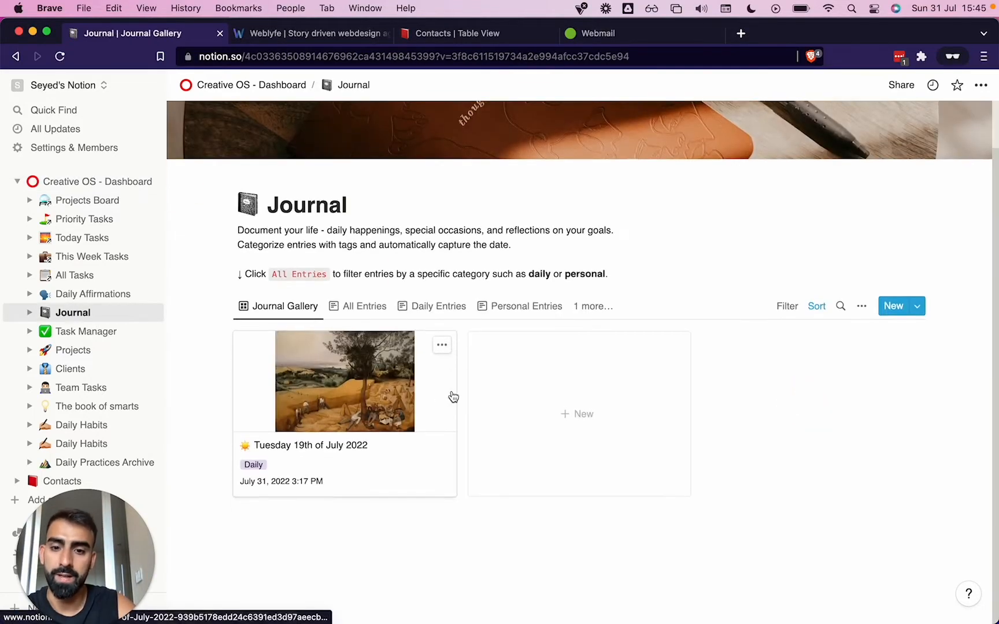
{"action": "left_click", "coordinate": [598, 398]}
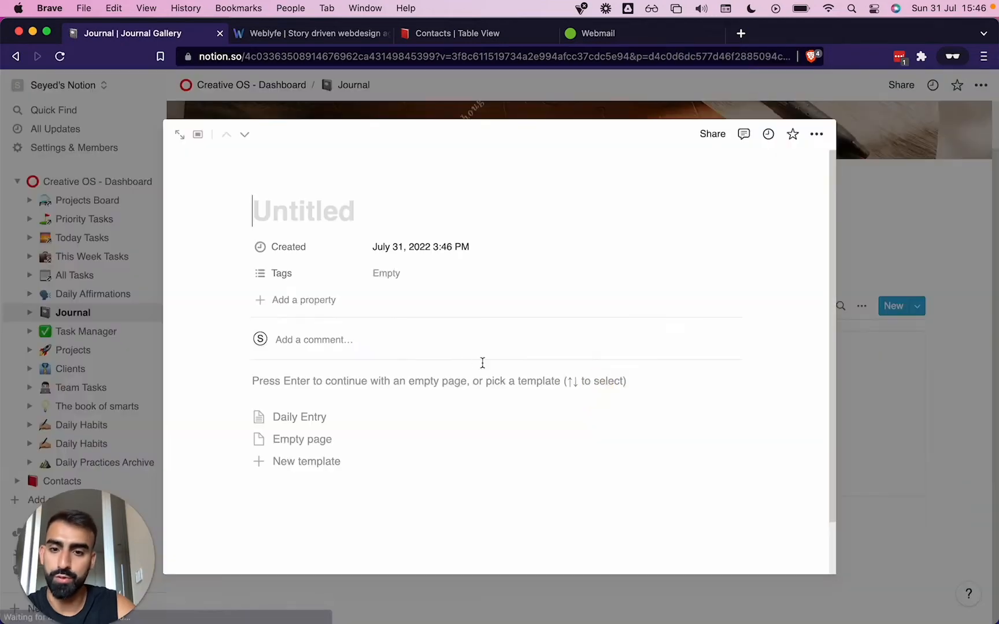
{"action": "left_click", "coordinate": [306, 417]}
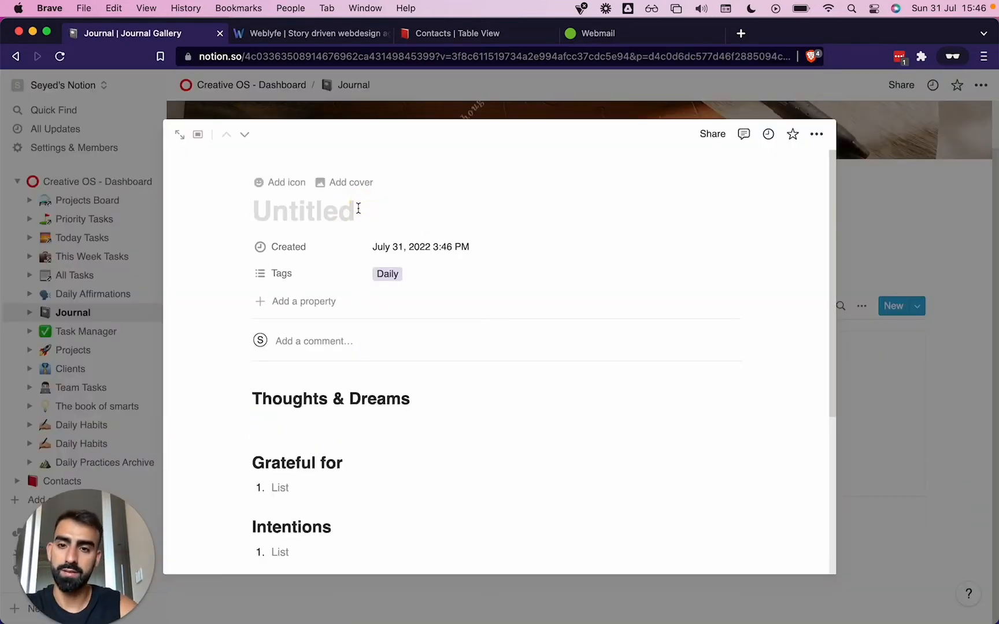
- Add the tasks "Do something special" and "Eat breakfast at certain cafe" to the entry's Task Manager table
{"action": "scroll", "coordinate": [374, 347], "scroll_direction": "down", "scroll_amount": 10}
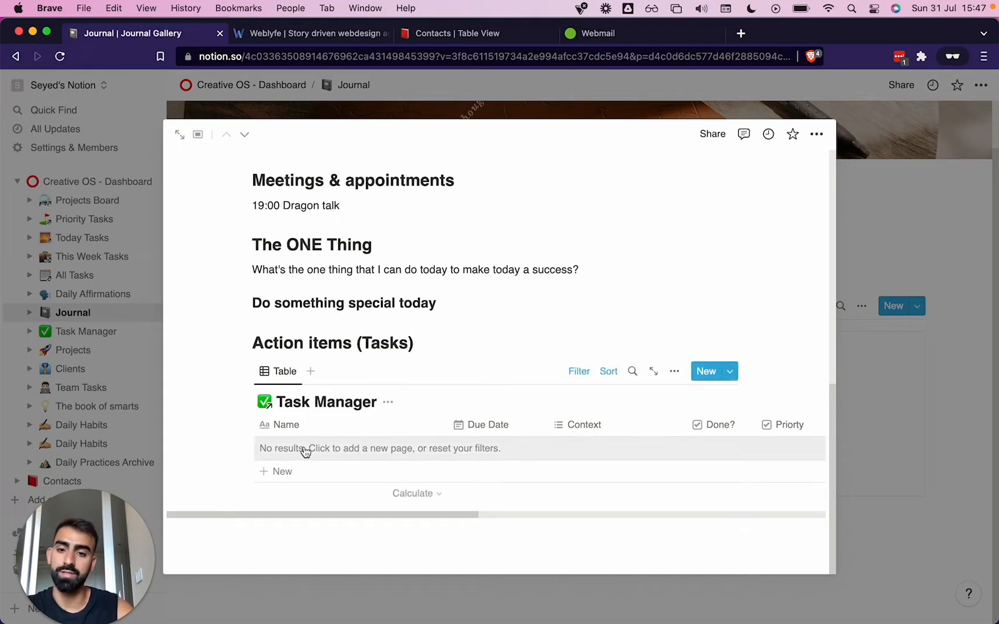
{"action": "left_click", "coordinate": [279, 470]}
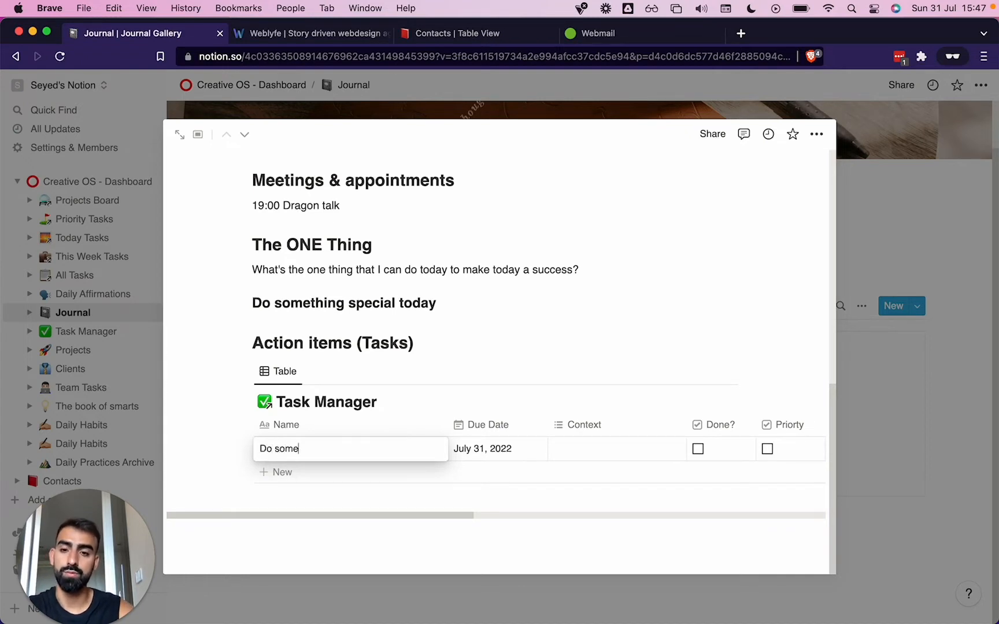
{"action": "type", "text": "Do something special"}
{"action": "key", "text": "Return"}
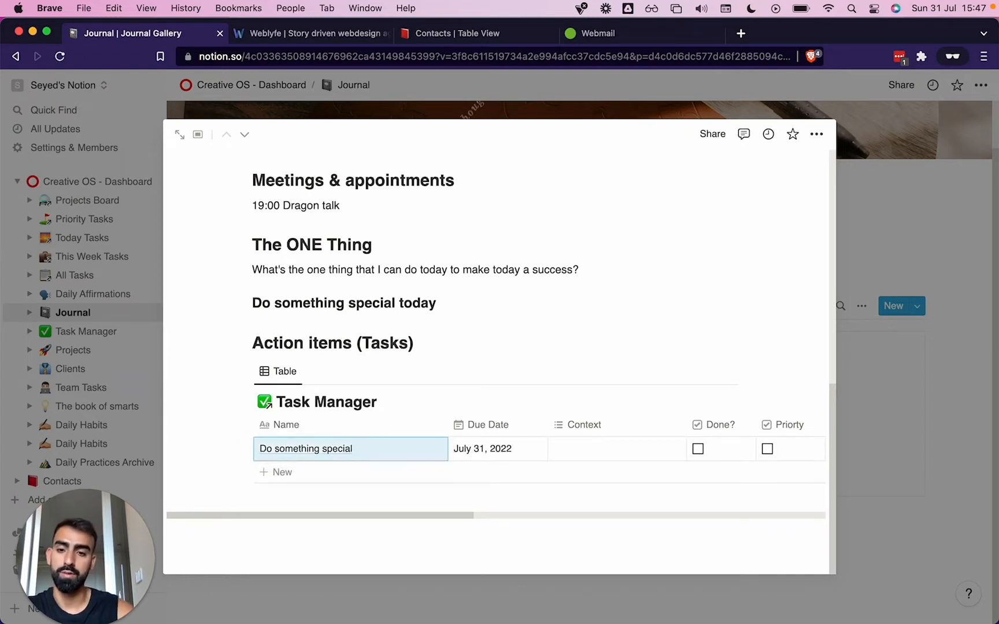
{"action": "left_click", "coordinate": [357, 474]}
{"action": "type", "text": "Eat breakfast at certain cafe"}
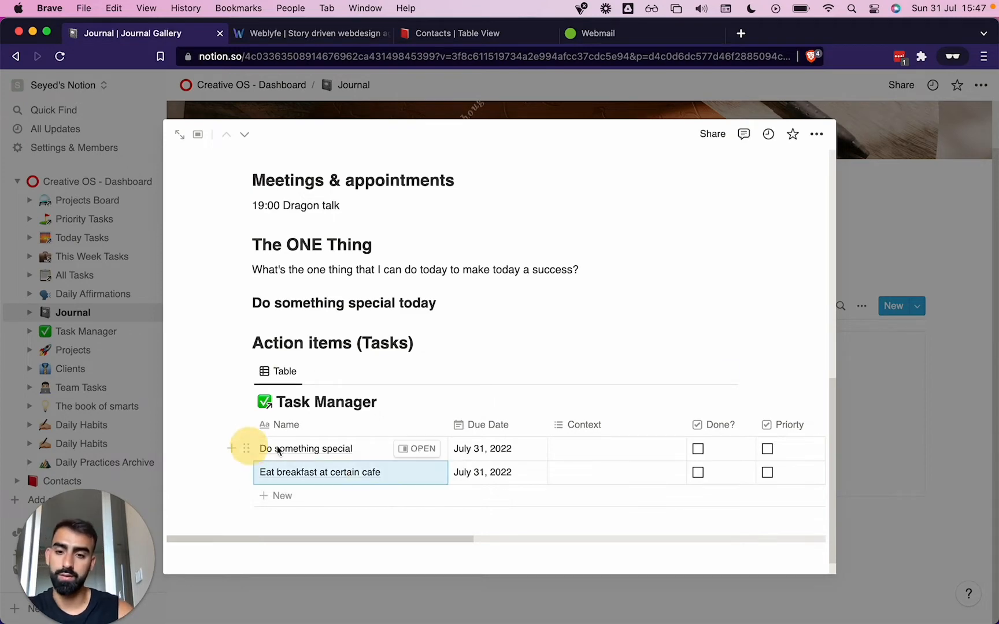
- Open the "Do something special" task, assign the workspace member as its person and set its status to In progress
{"action": "left_click", "coordinate": [414, 448]}
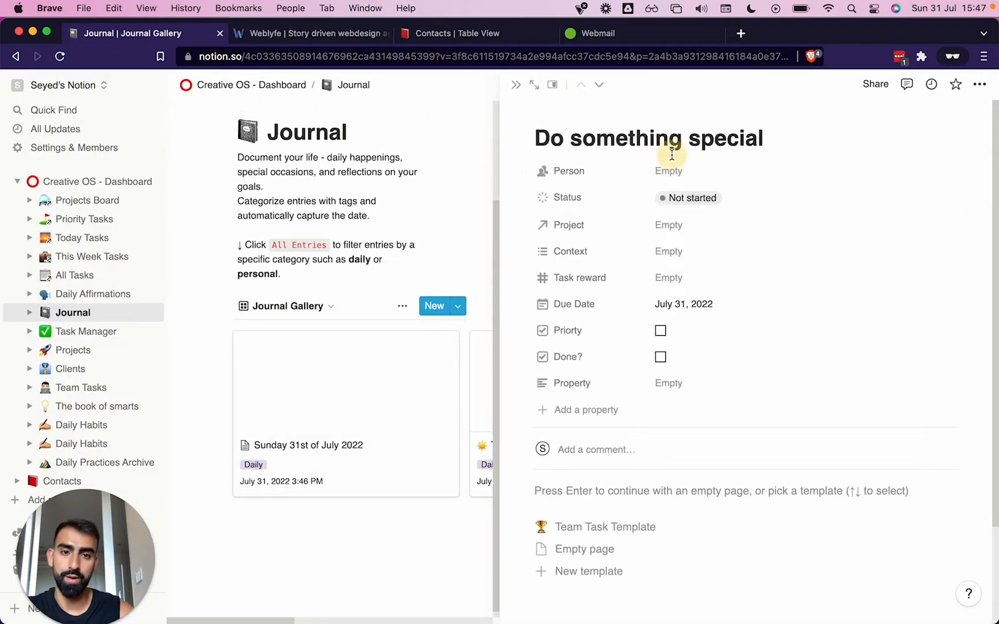
{"action": "left_click", "coordinate": [671, 170]}
{"action": "left_click", "coordinate": [673, 216]}
{"action": "left_click", "coordinate": [629, 218]}
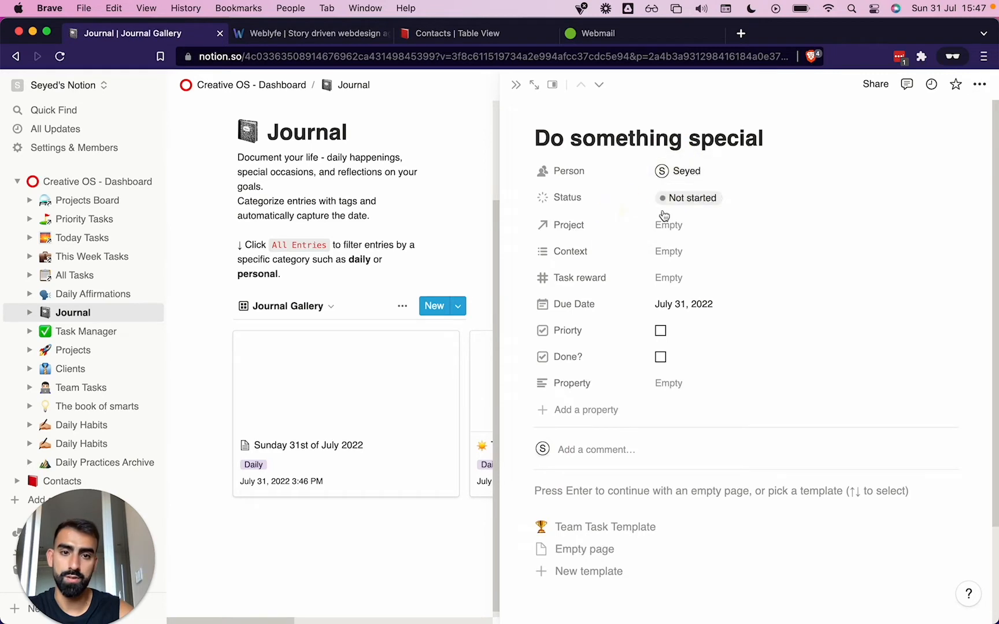
{"action": "left_click", "coordinate": [669, 198]}
{"action": "left_click", "coordinate": [674, 290]}
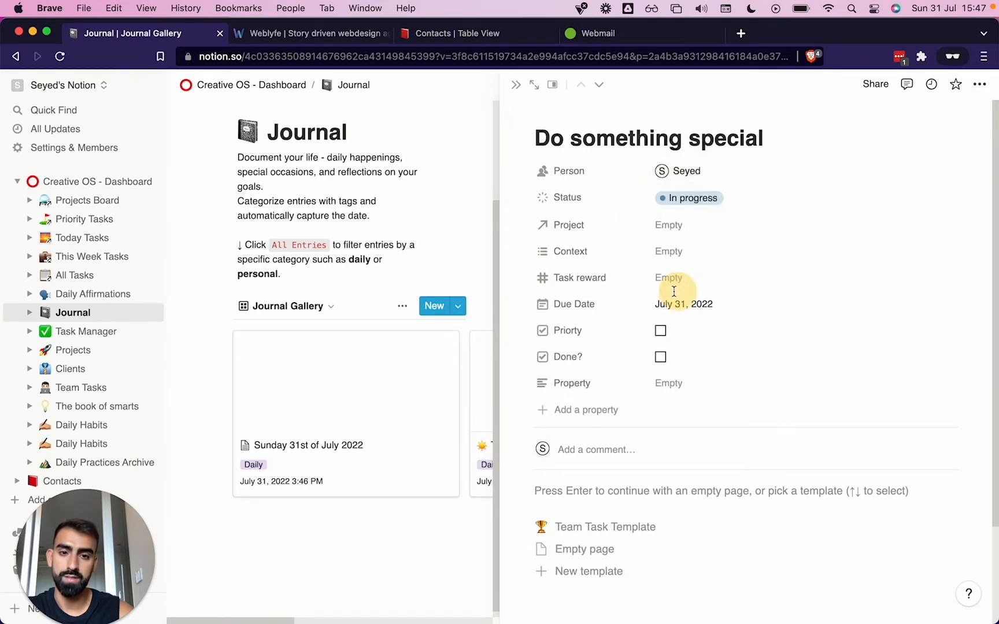
- Link the task to the Build an Empire project and give it a new context tag, Mindmapping
{"action": "left_click", "coordinate": [690, 224]}
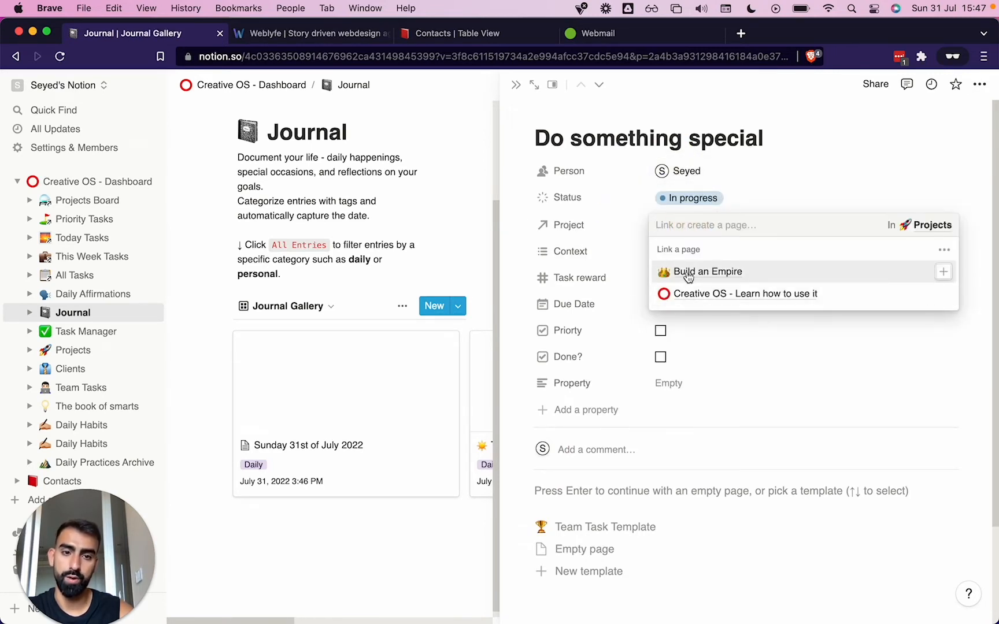
{"action": "left_click", "coordinate": [706, 272]}
{"action": "left_click", "coordinate": [607, 239]}
{"action": "left_click", "coordinate": [698, 252]}
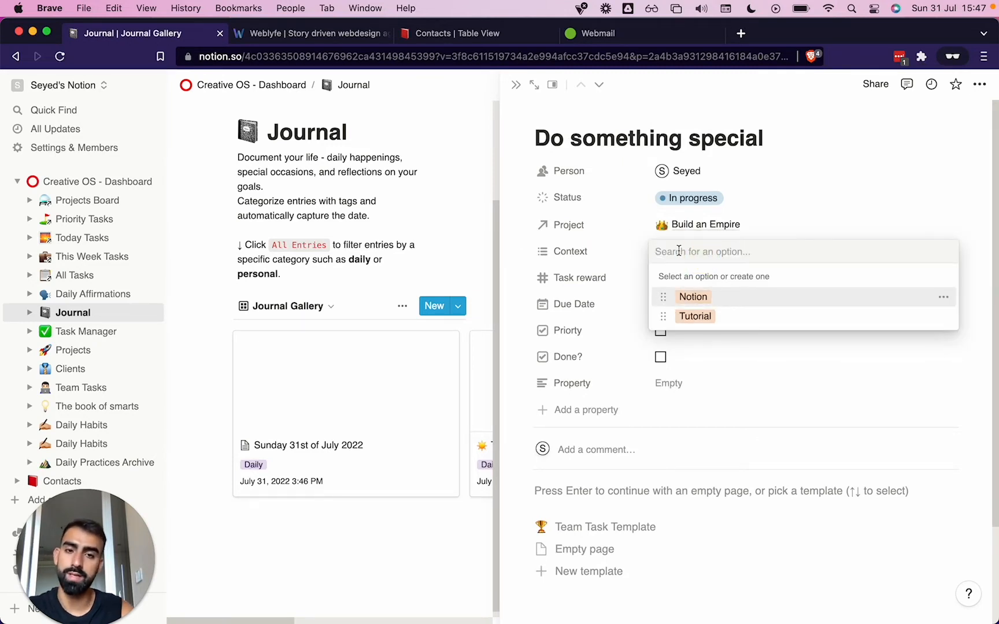
{"action": "type", "text": "Mindmapping"}
{"action": "key", "text": "Return"}
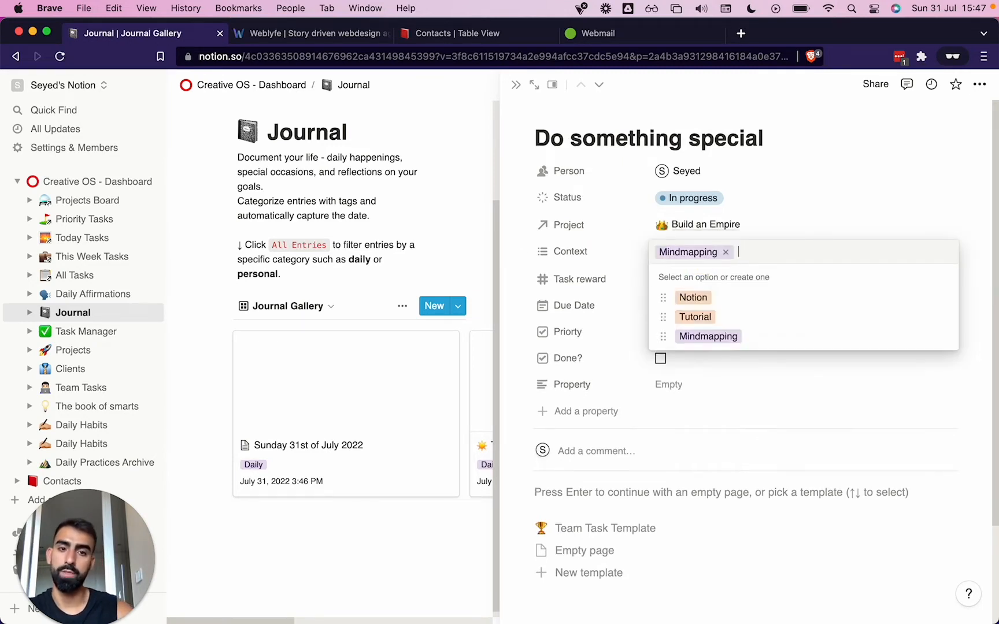
{"action": "left_click", "coordinate": [614, 287]}
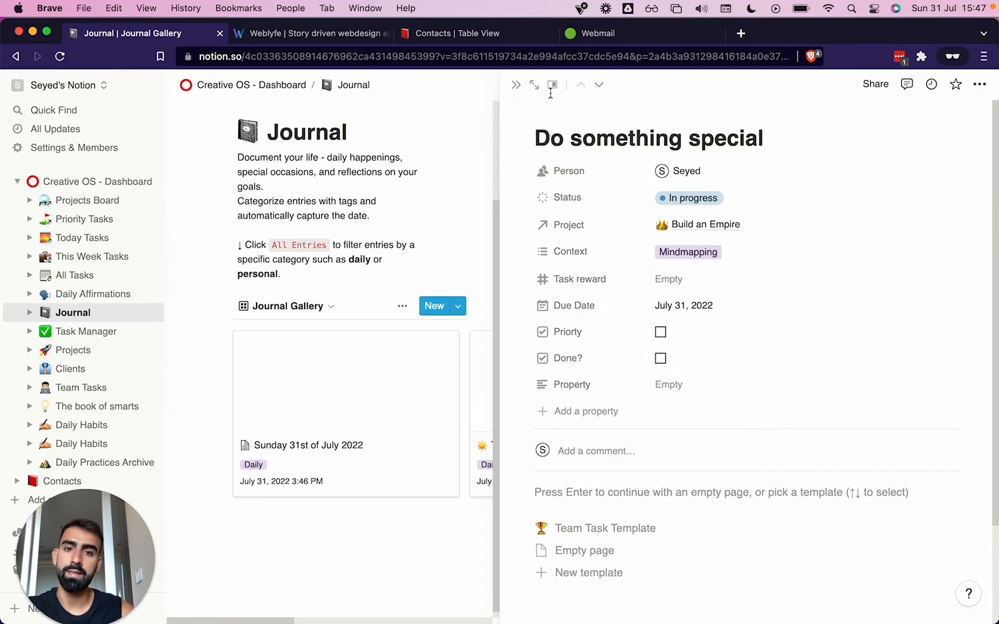
- Give the "Do something special" task page a sparkles icon and add a cover image
{"action": "left_click", "coordinate": [555, 114]}
{"action": "left_click", "coordinate": [546, 139]}
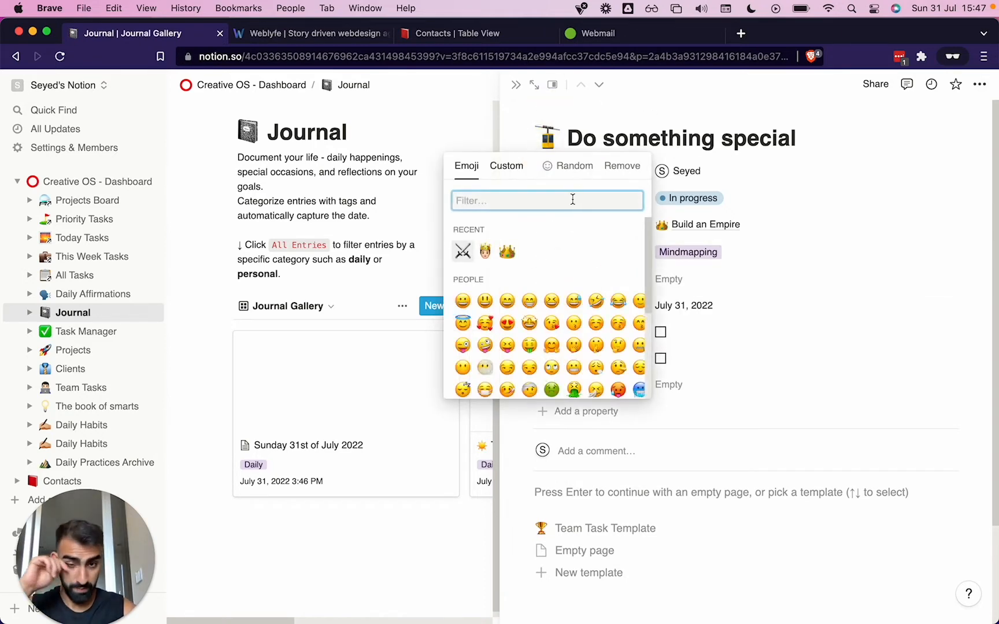
{"action": "type", "text": "spark"}
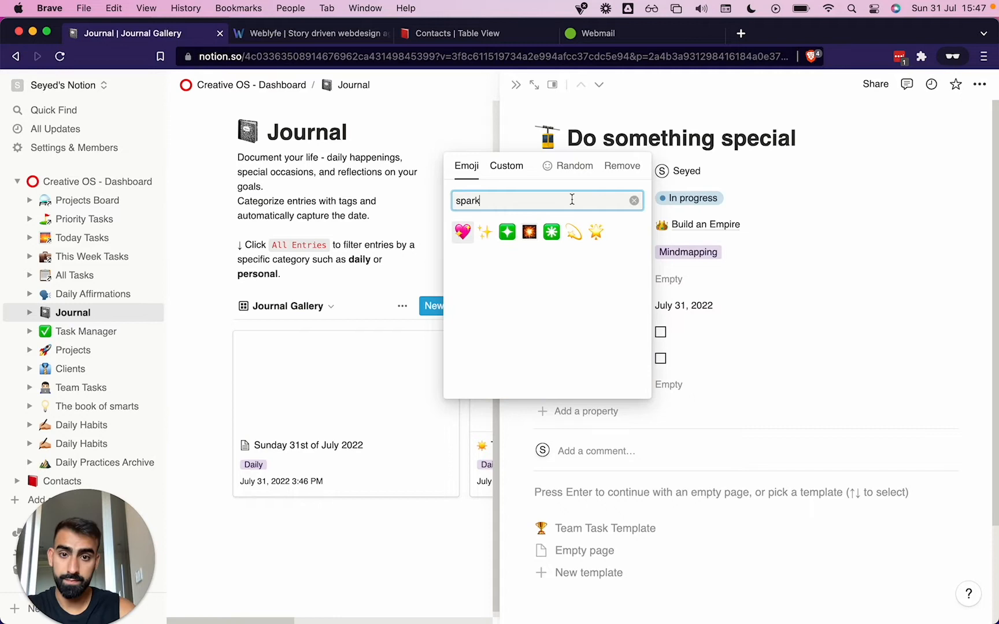
{"action": "left_click", "coordinate": [484, 232]}
{"action": "left_click", "coordinate": [563, 115]}
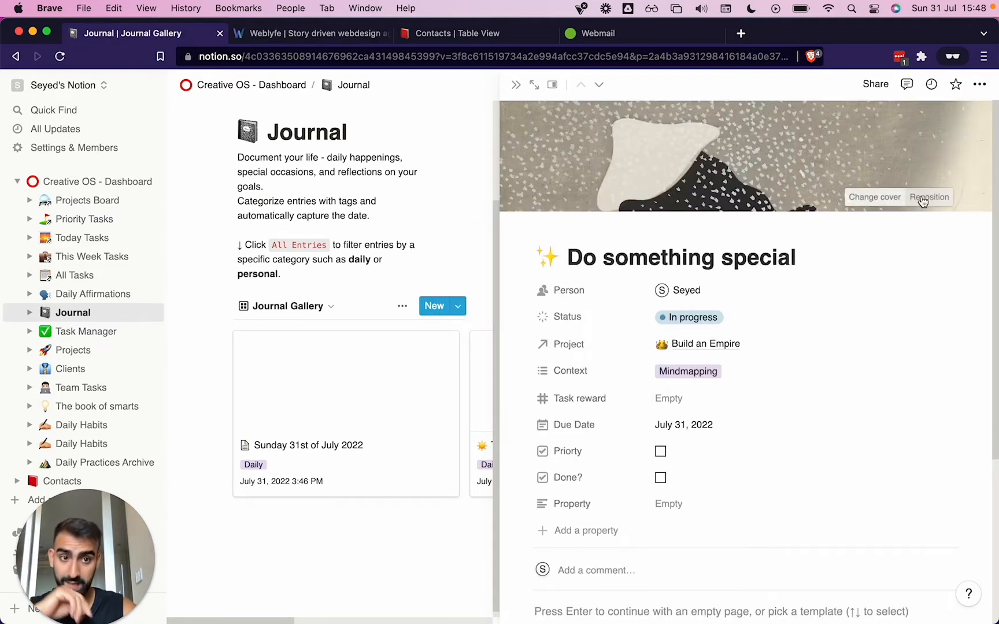
- Reposition the task page's cover image and save its position
{"action": "left_click", "coordinate": [925, 197]}
{"action": "left_click_drag", "start_coordinate": [849, 204], "coordinate": [741, 85]}
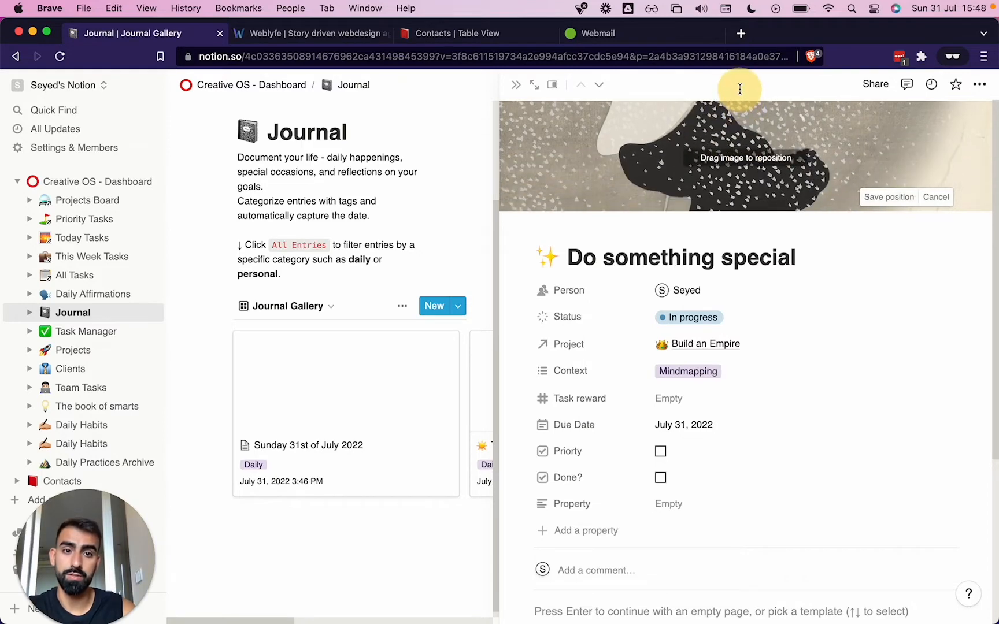
{"action": "left_click", "coordinate": [729, 211]}
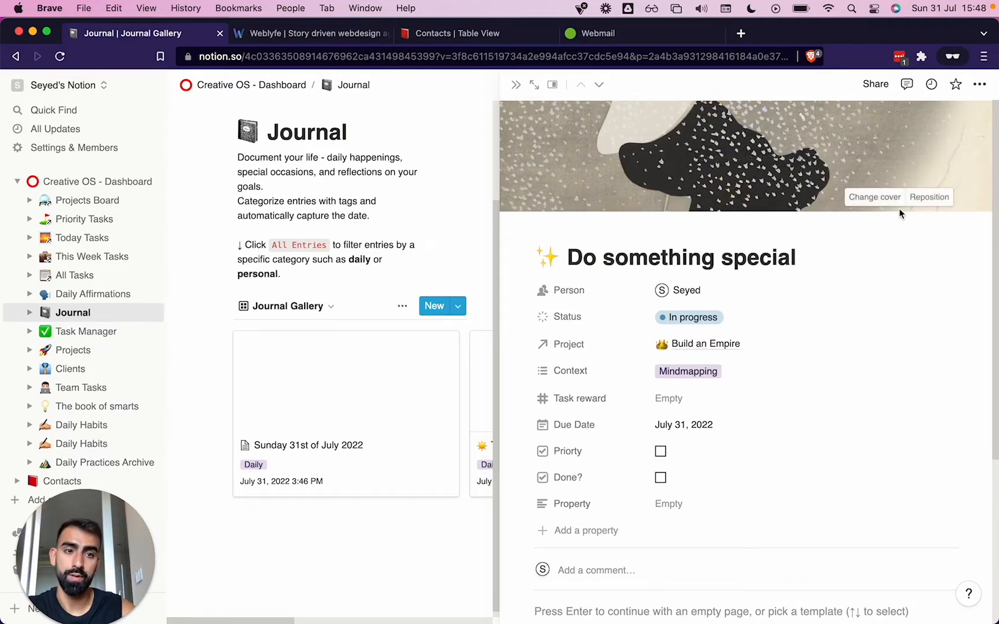
- Replace the task page's cover with the Unsplash photo of a red Nike shoe by REVOLT
{"action": "left_click", "coordinate": [873, 197]}
{"action": "left_click", "coordinate": [764, 222]}
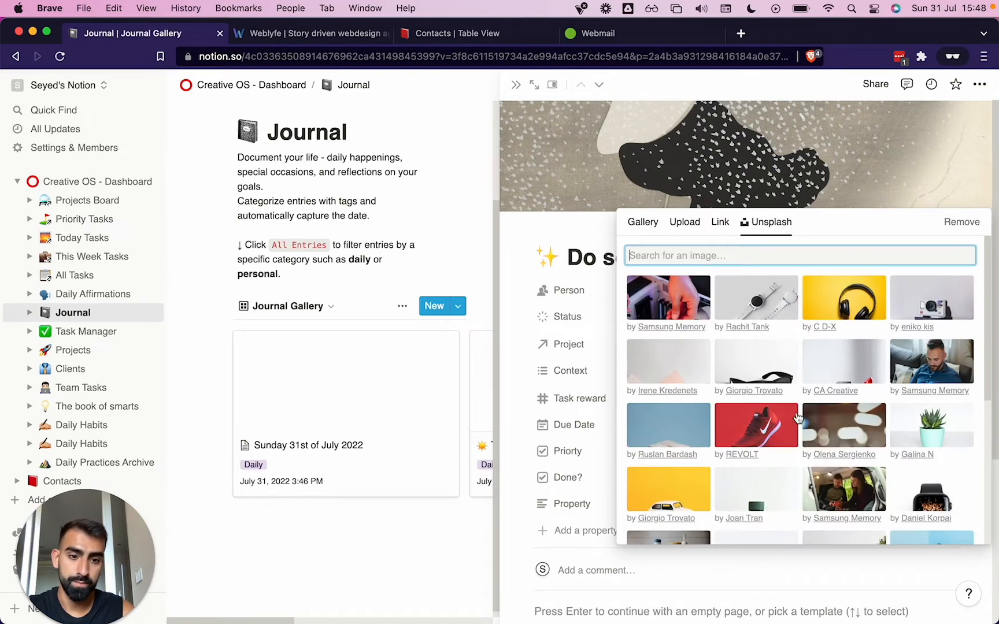
{"action": "scroll", "coordinate": [798, 418], "scroll_direction": "down", "scroll_amount": 3}
{"action": "left_click", "coordinate": [749, 334]}
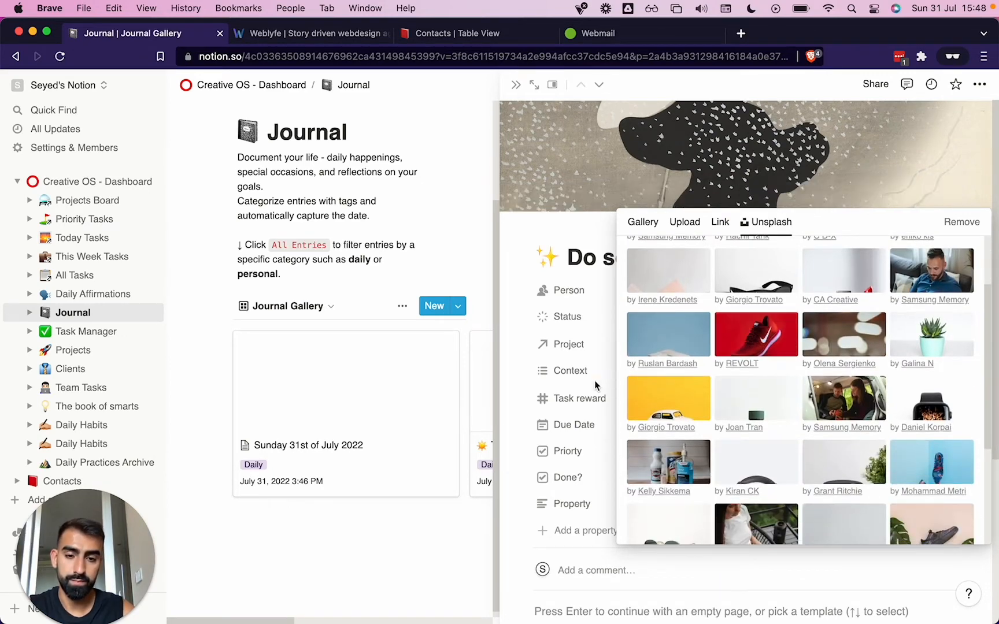
{"action": "left_click", "coordinate": [594, 380]}
{"action": "scroll", "coordinate": [730, 471], "scroll_direction": "down", "scroll_amount": 5}
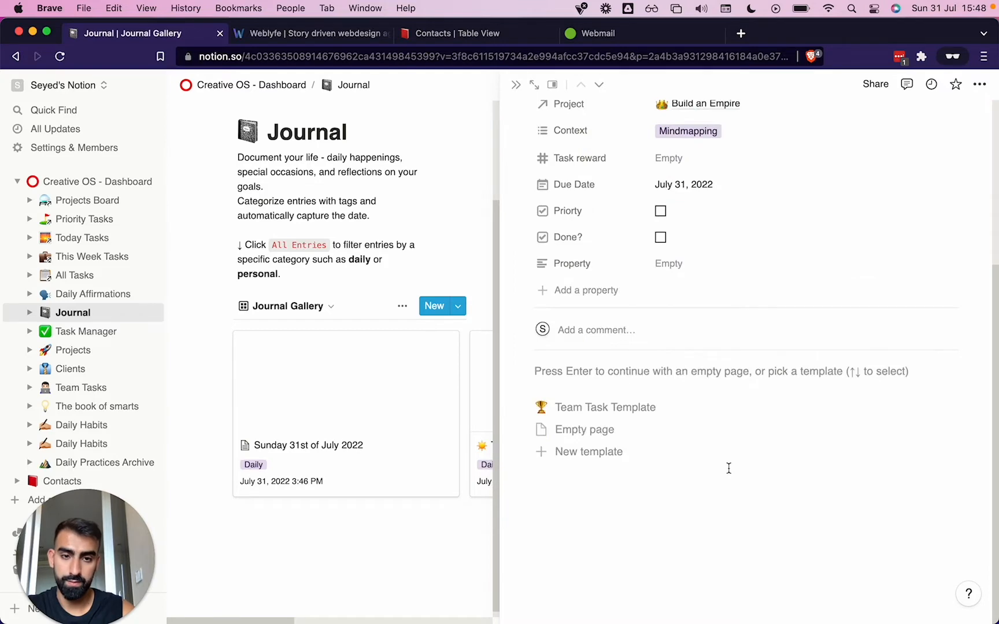
{"action": "scroll", "coordinate": [728, 468], "scroll_direction": "up", "scroll_amount": 5}
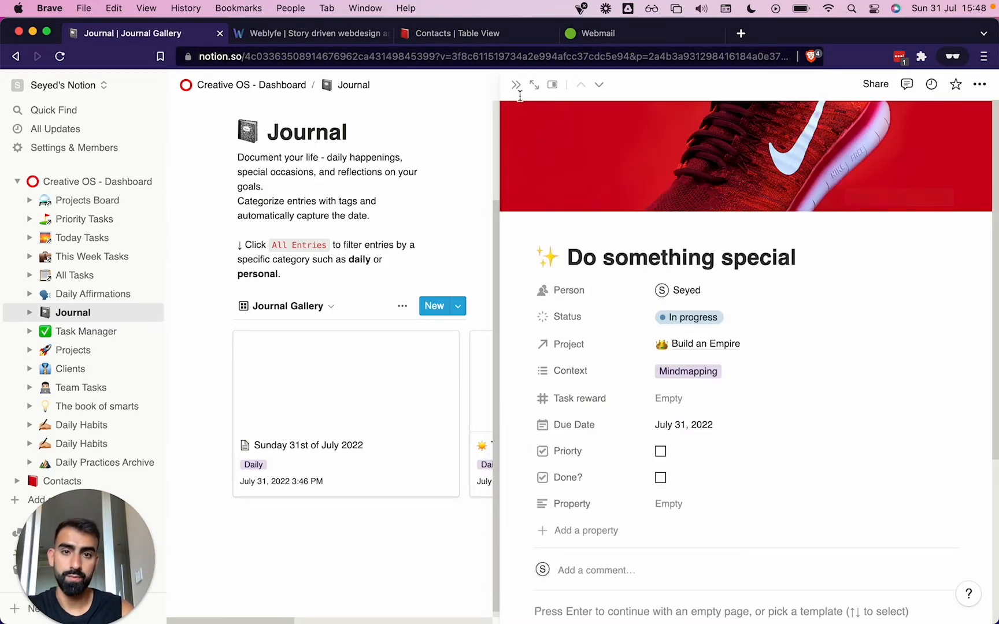
- Reopen the journal entry "Sunday 31st of July 2022" and expand it to a full page
{"action": "left_click", "coordinate": [310, 444]}
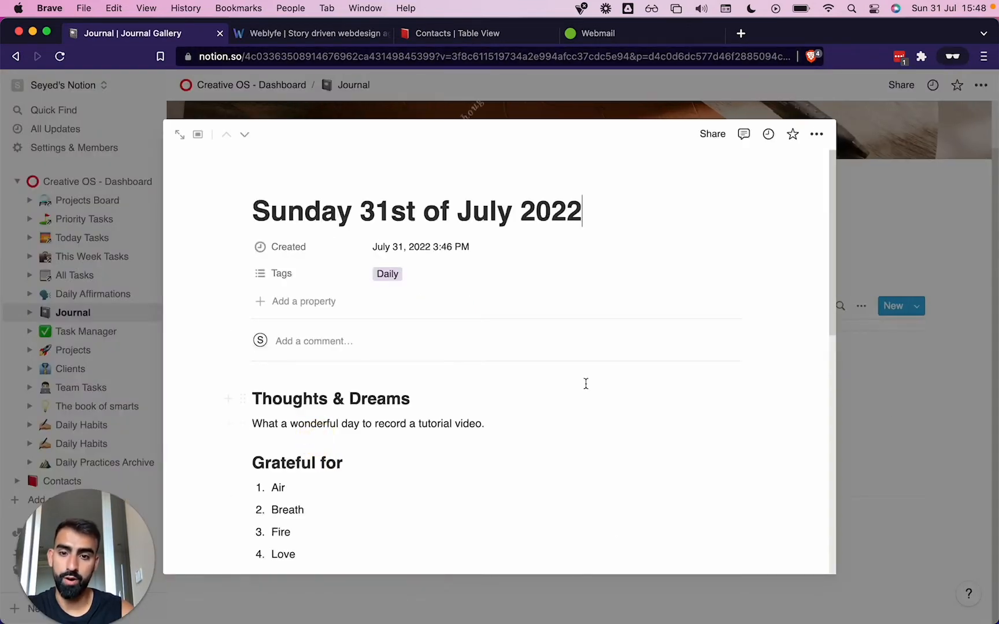
{"action": "scroll", "coordinate": [585, 383], "scroll_direction": "down", "scroll_amount": 10}
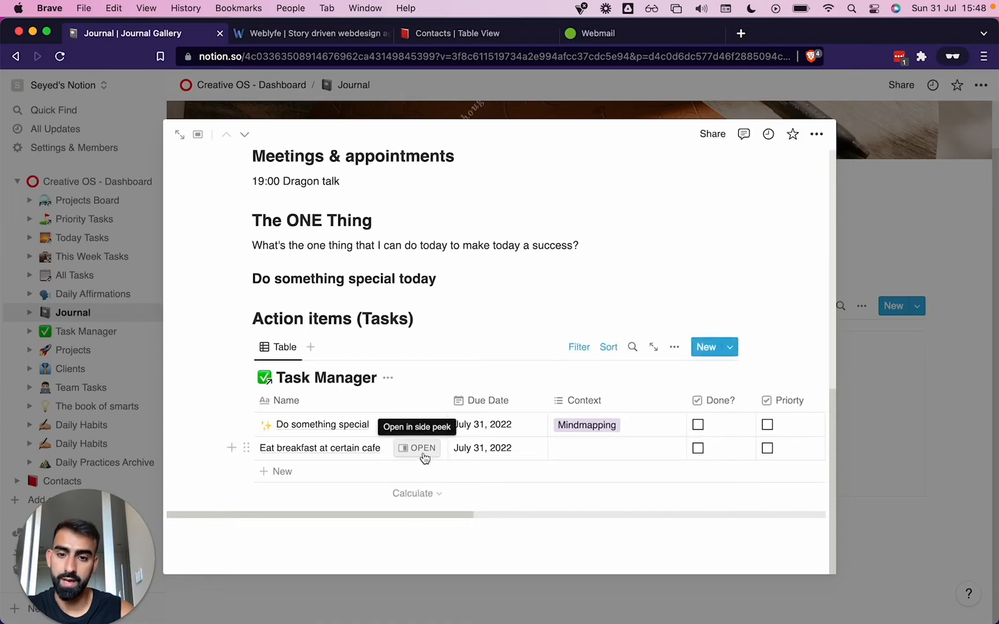
{"action": "left_click", "coordinate": [180, 135]}
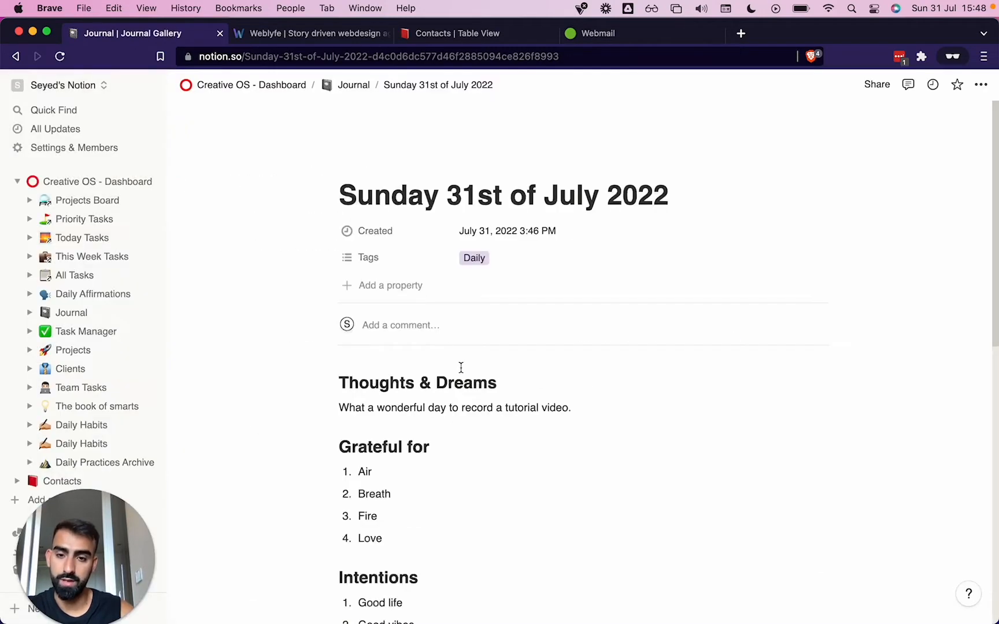
- Add a third, blank task to the entry's Task Manager table and open it in side peek
{"action": "scroll", "coordinate": [559, 359], "scroll_direction": "down", "scroll_amount": 10}
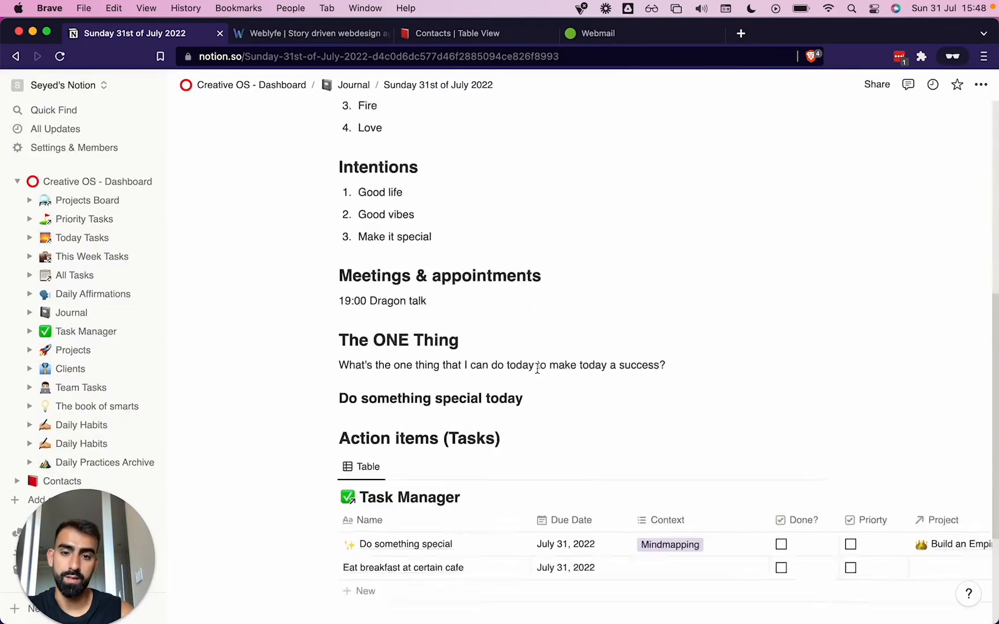
{"action": "left_click", "coordinate": [437, 409]}
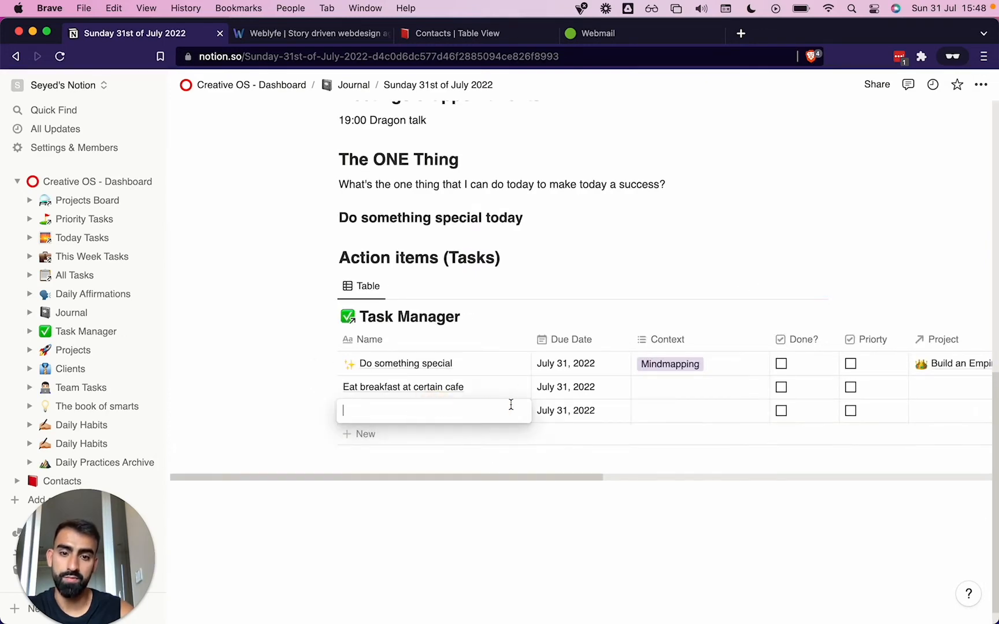
{"action": "left_click", "coordinate": [509, 410]}
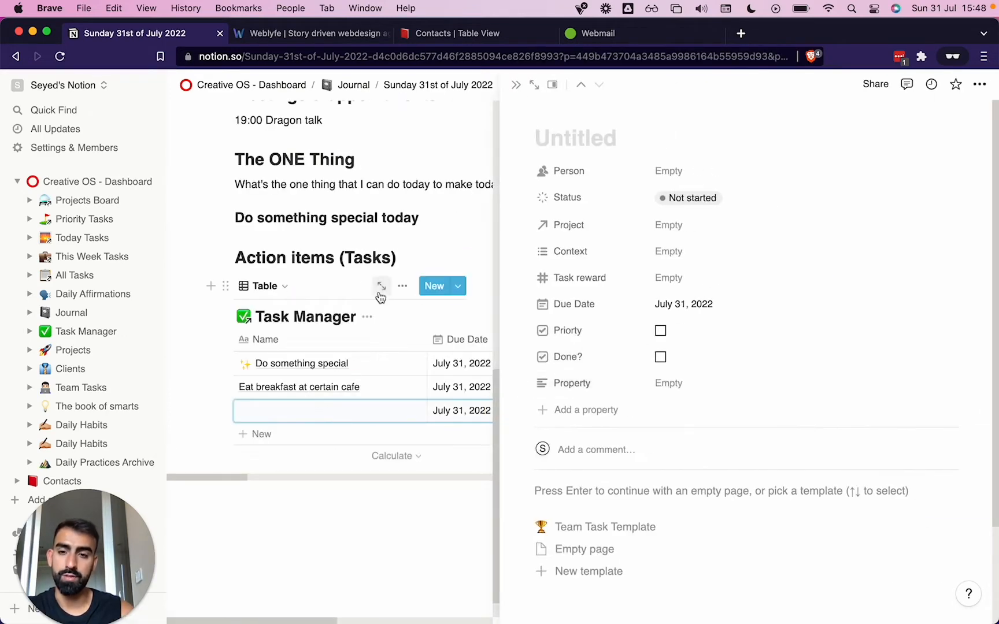
- Collapse the workspace sidebar and review the journal entry alongside the open task page
{"action": "scroll", "coordinate": [379, 292], "scroll_direction": "down", "scroll_amount": 5}
{"action": "scroll", "coordinate": [379, 292], "scroll_direction": "down", "scroll_amount": 3}
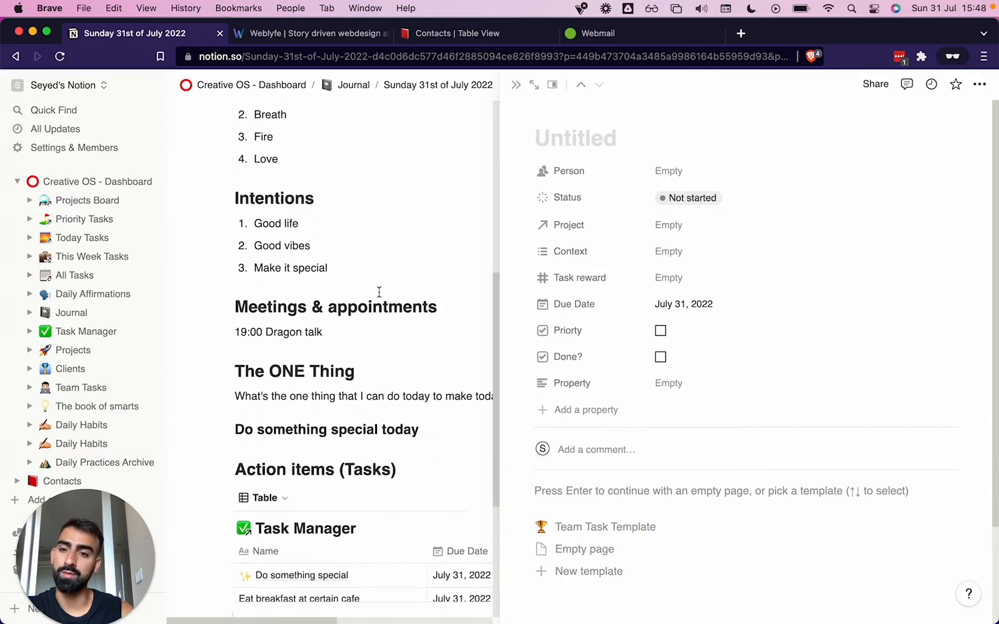
{"action": "left_click", "coordinate": [152, 86]}
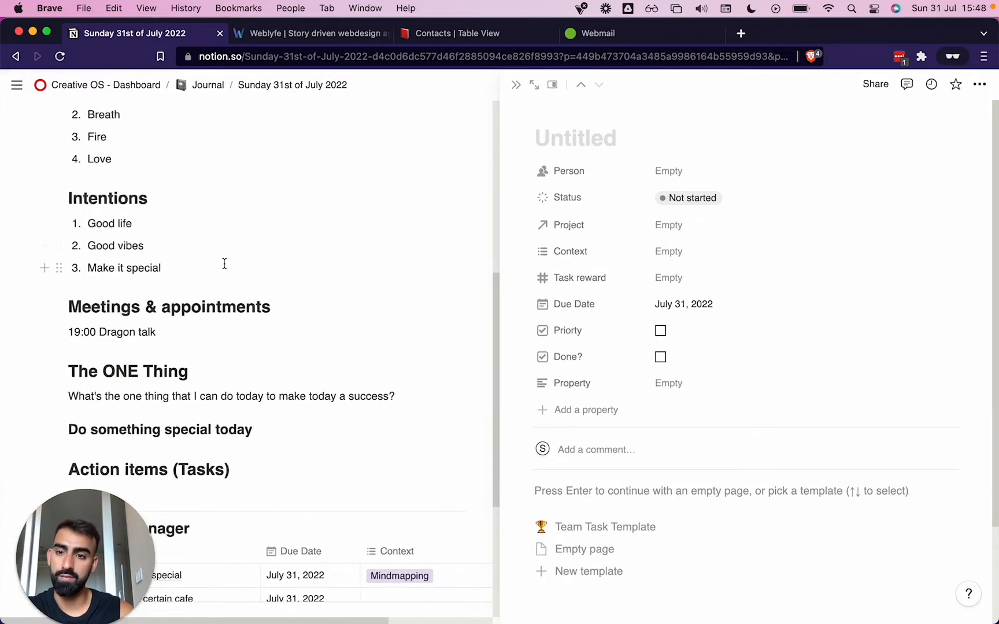
{"action": "scroll", "coordinate": [223, 263], "scroll_direction": "up", "scroll_amount": 10}
{"action": "scroll", "coordinate": [224, 266], "scroll_direction": "down", "scroll_amount": 10}
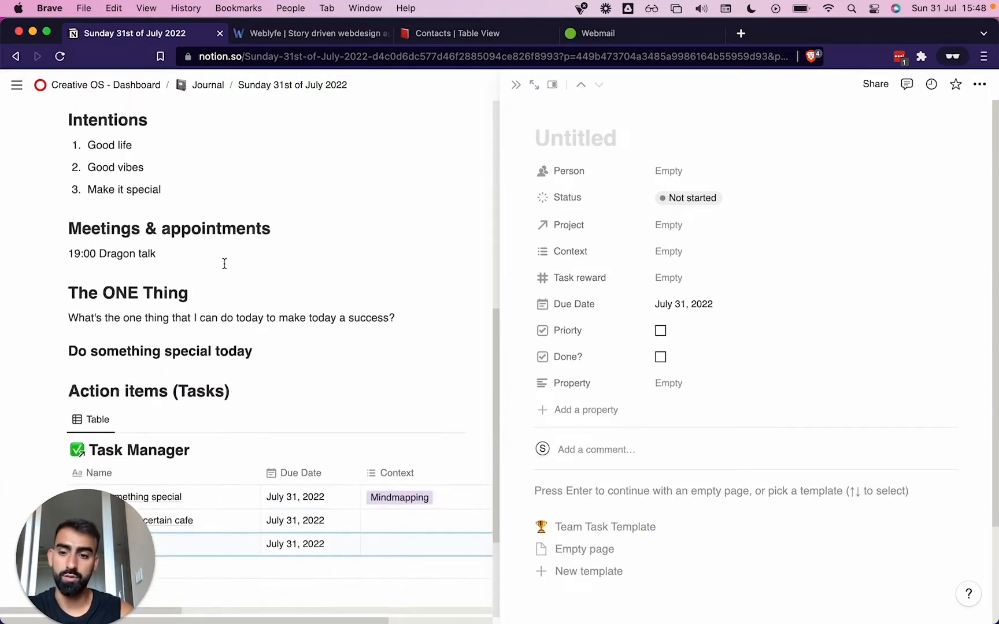
{"action": "scroll", "coordinate": [224, 263], "scroll_direction": "up", "scroll_amount": 2}
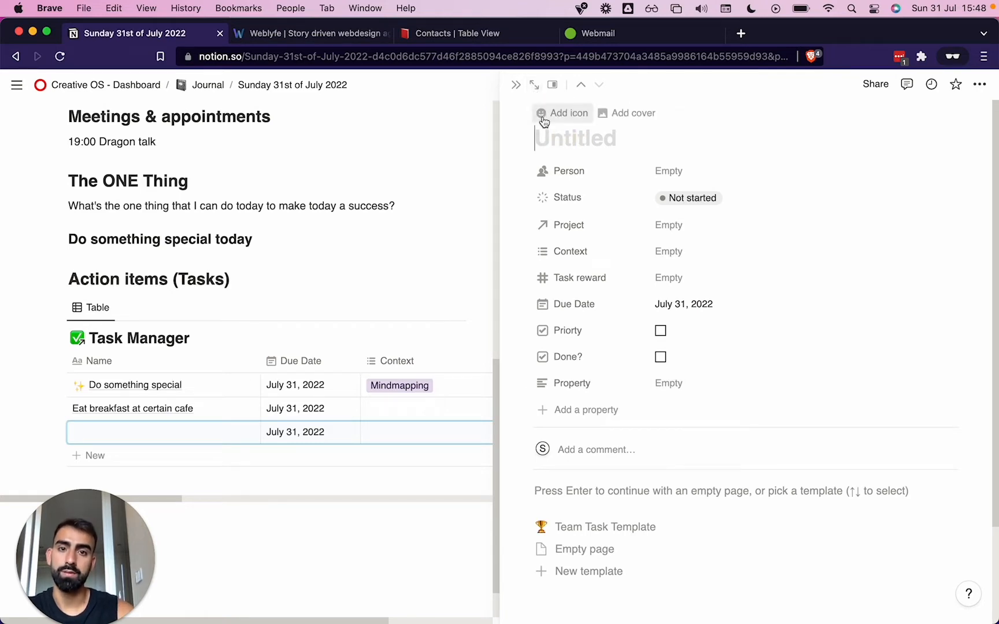
- Give the blank task a clock icon, title it "Time management" and open its Person property
{"action": "left_click", "coordinate": [541, 113]}
{"action": "left_click", "coordinate": [583, 147]}
{"action": "type", "text": "Time management"}
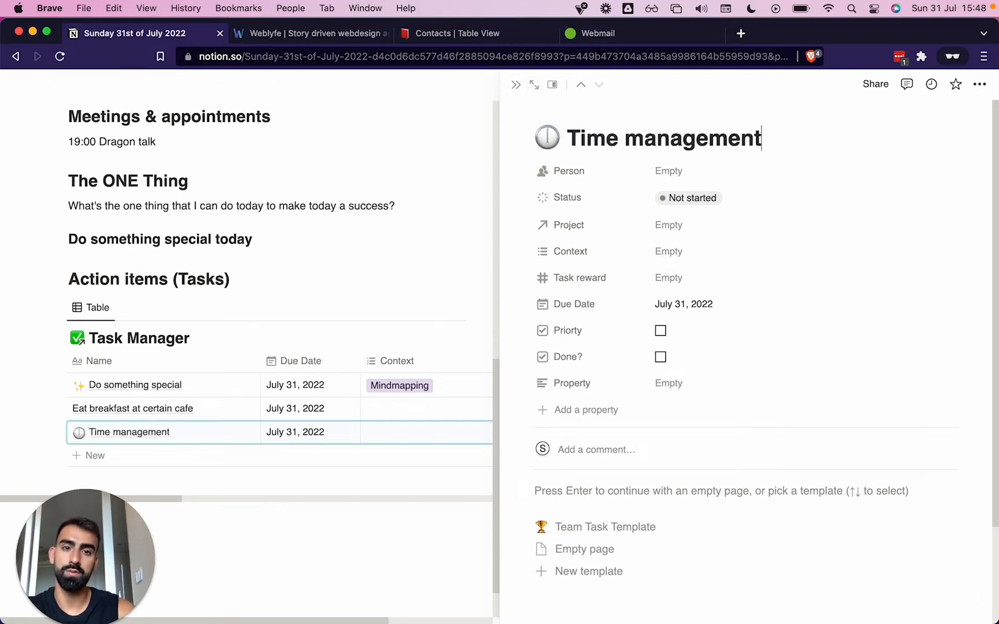
{"action": "key", "text": "Tab"}
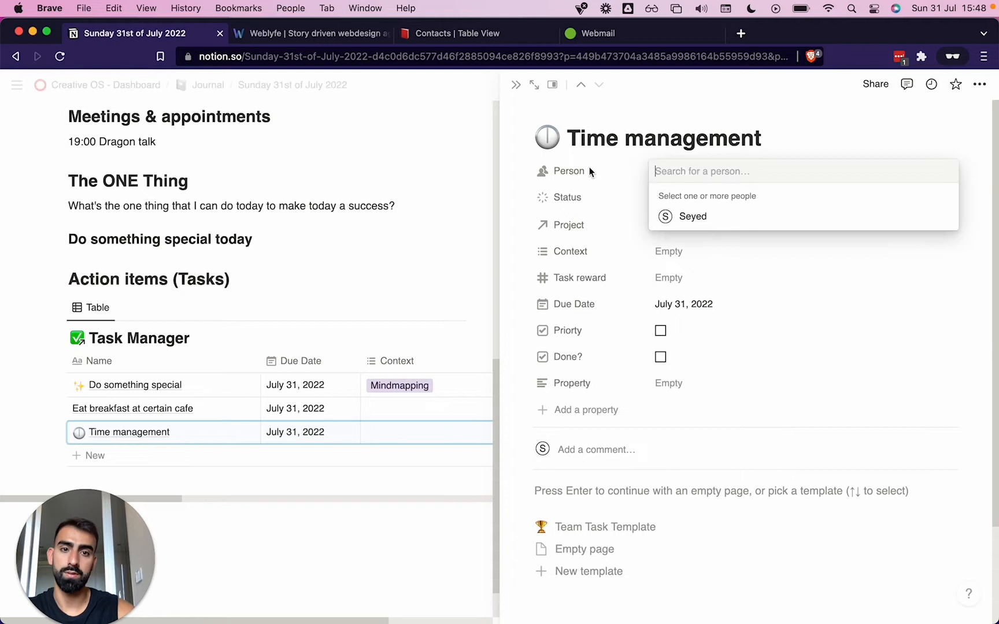
- Assign the Time management task to the listed person with status Not started, and link it to the project "Creative OS - Learn how to use it"
{"action": "left_click", "coordinate": [690, 215]}
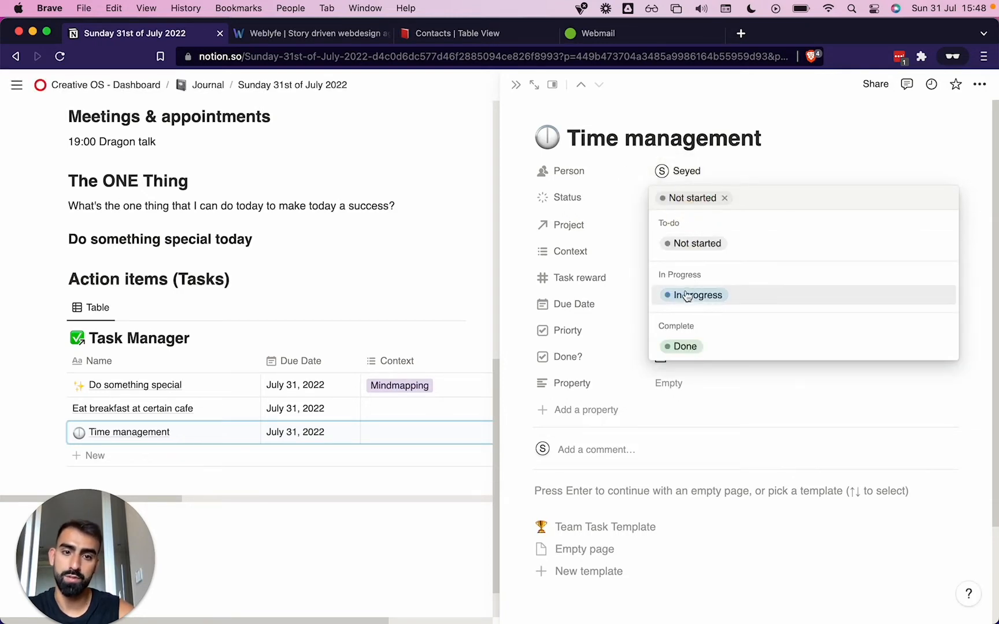
{"action": "left_click", "coordinate": [688, 243]}
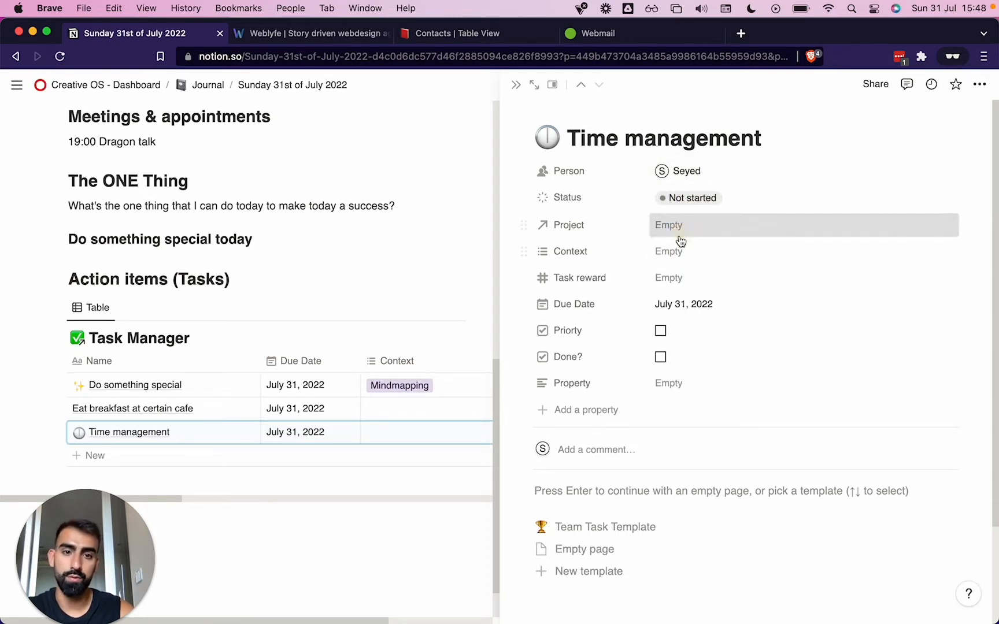
{"action": "left_click", "coordinate": [680, 230]}
{"action": "left_click", "coordinate": [682, 294]}
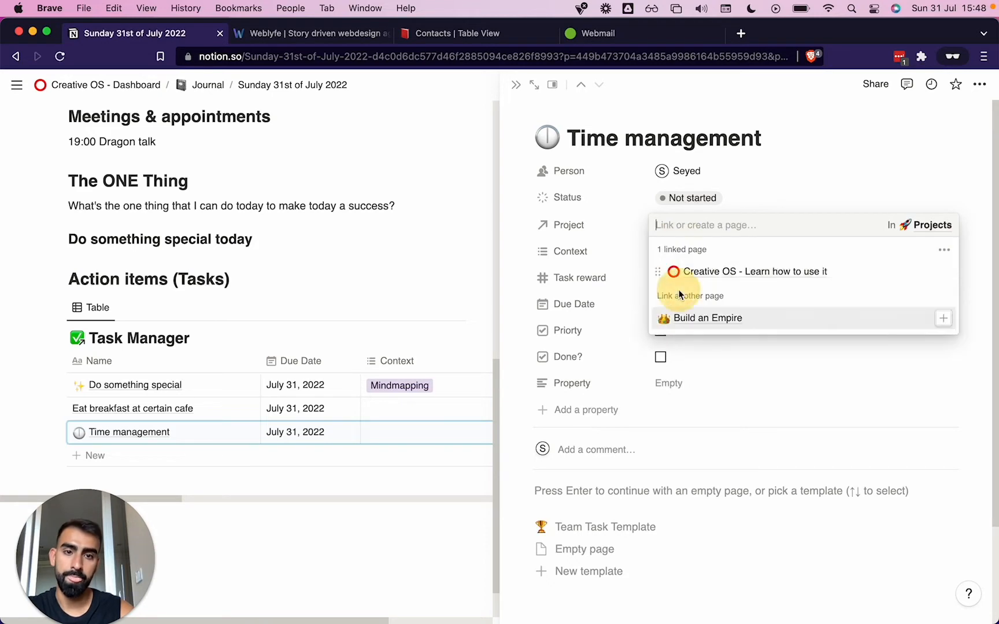
{"action": "left_click", "coordinate": [692, 252]}
- Create the Context option "Mindfulness" and apply it to the Time management task
{"action": "left_click", "coordinate": [689, 253]}
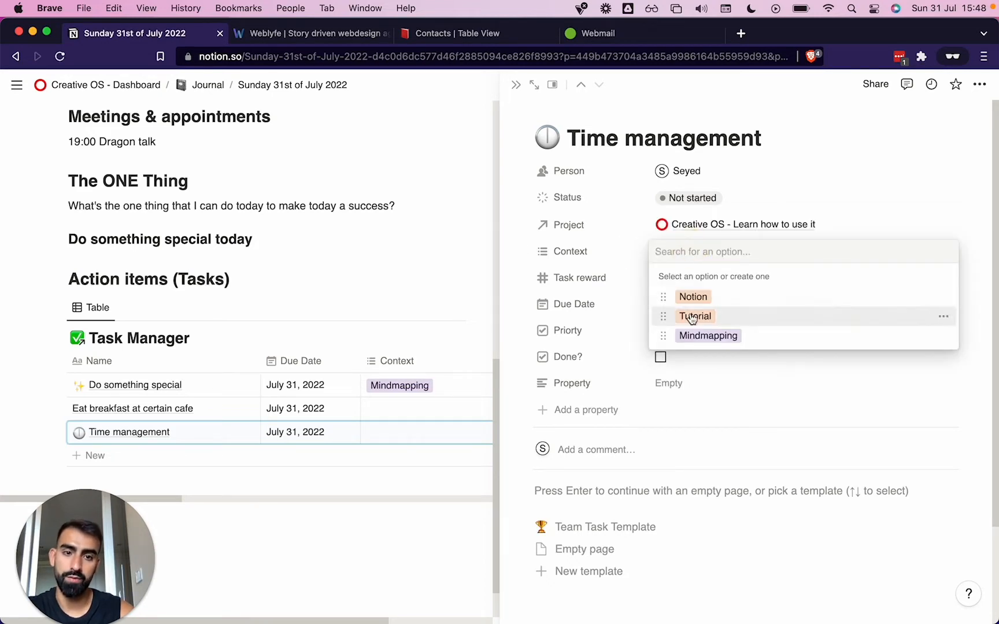
{"action": "left_click", "coordinate": [686, 254]}
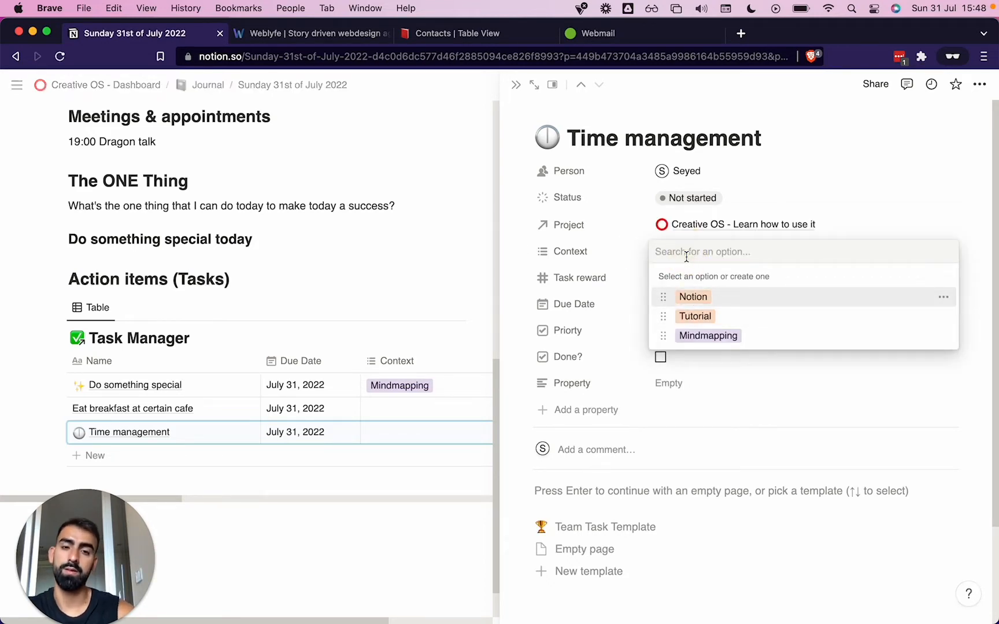
{"action": "type", "text": "Mindfulness"}
{"action": "key", "text": "Return"}
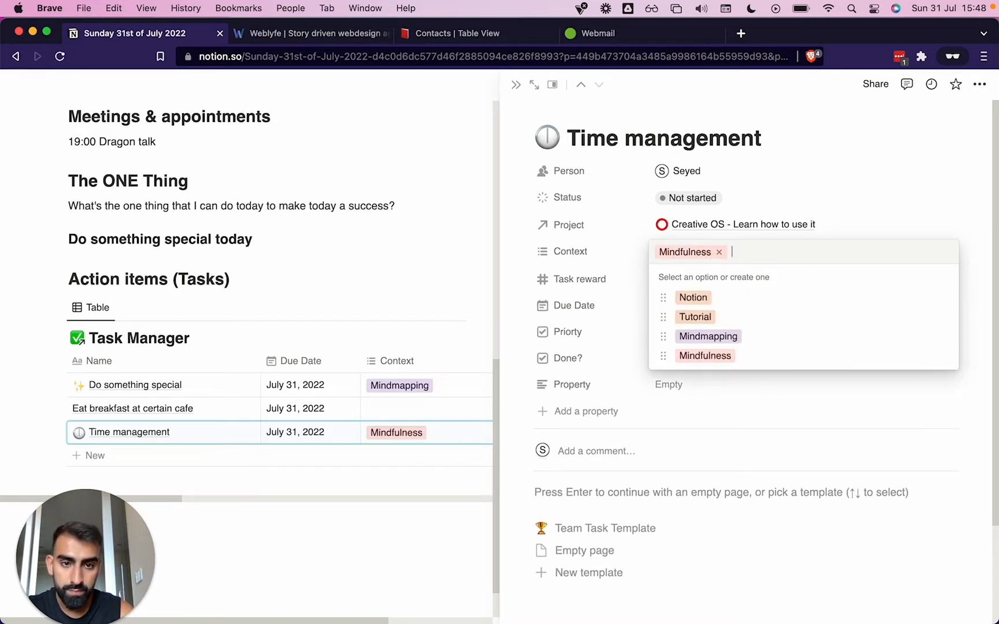
{"action": "left_click", "coordinate": [616, 284]}
- Change the number format of the Task reward property to Euro
{"action": "scroll", "coordinate": [685, 291], "scroll_direction": "down", "scroll_amount": 2}
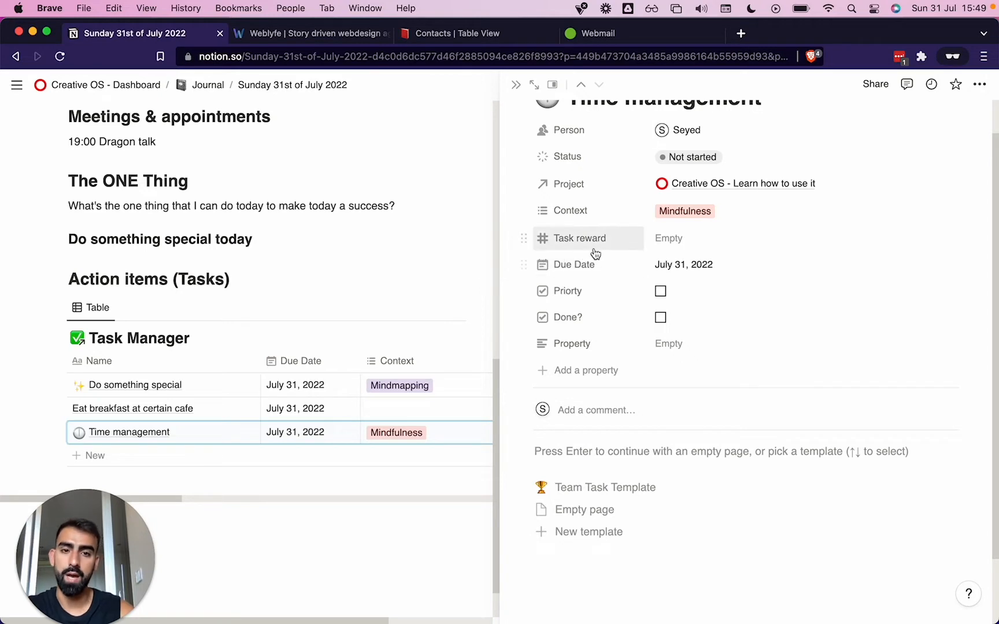
{"action": "left_click", "coordinate": [666, 246]}
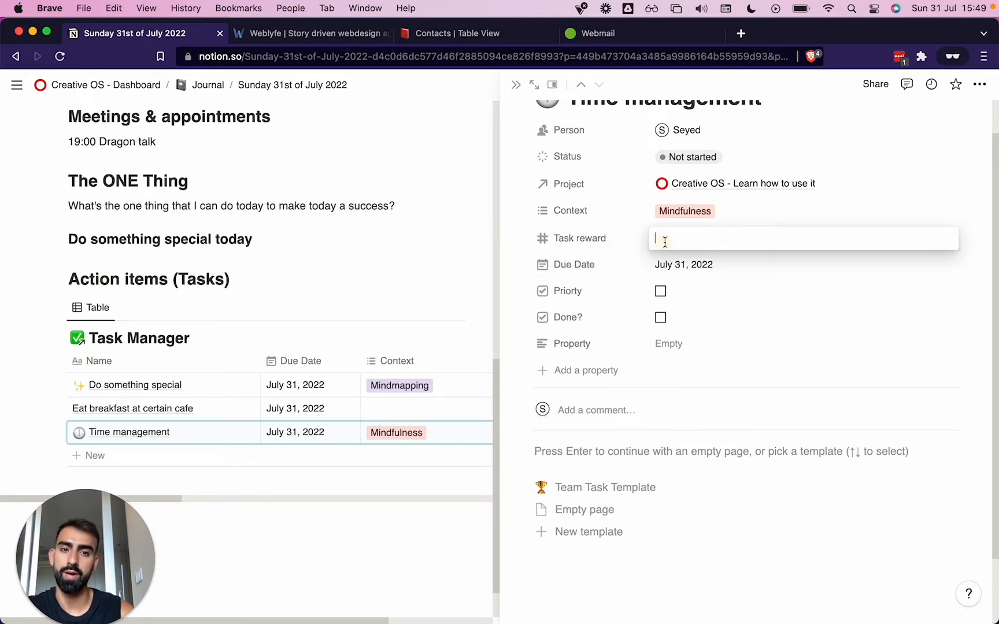
{"action": "left_click", "coordinate": [580, 245]}
{"action": "left_click", "coordinate": [576, 243]}
{"action": "left_click", "coordinate": [590, 285]}
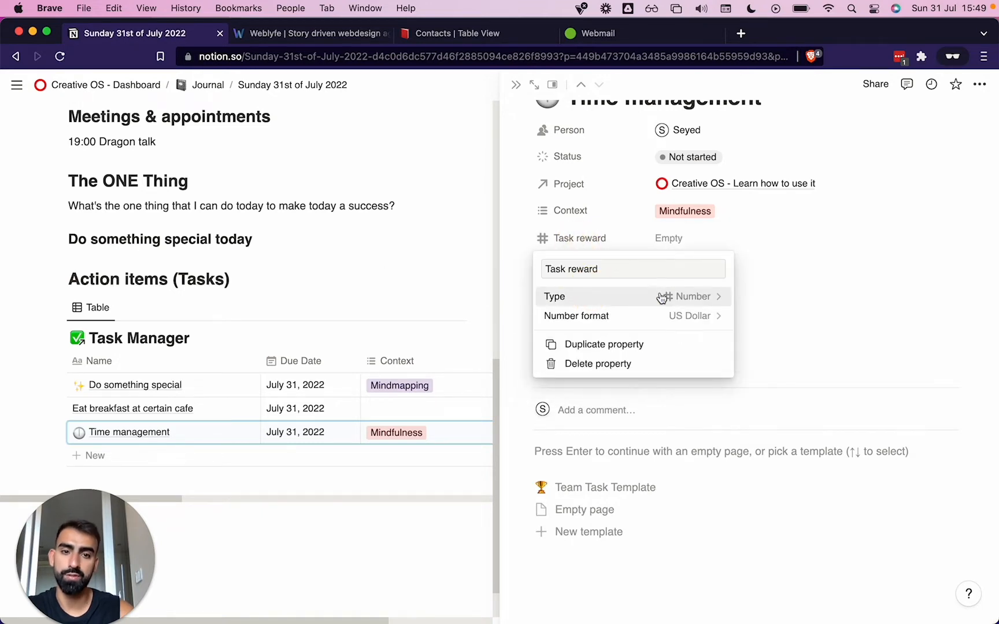
{"action": "left_click", "coordinate": [658, 318]}
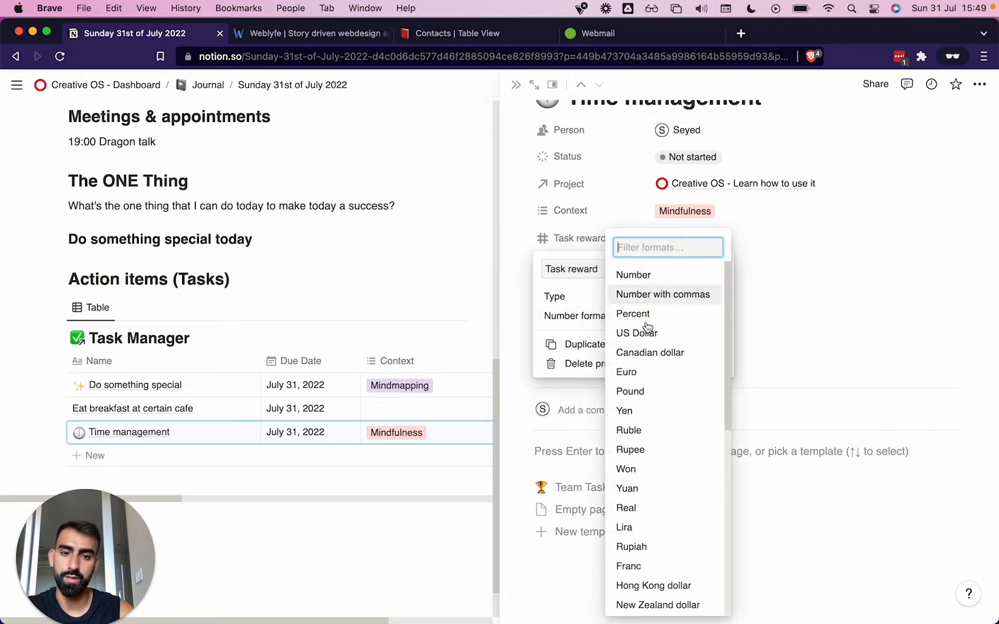
{"action": "left_click", "coordinate": [633, 378]}
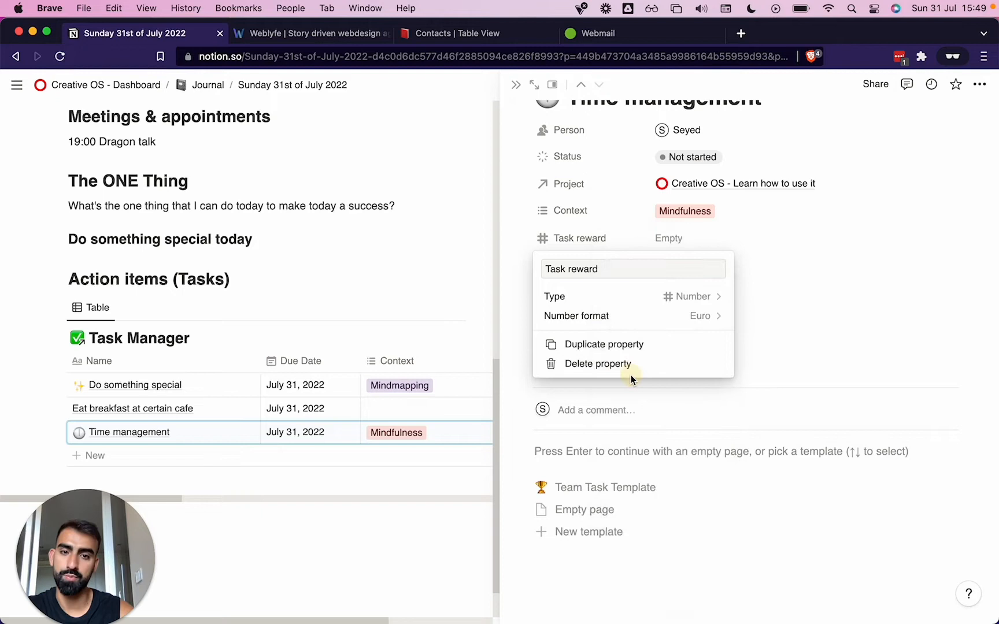
{"action": "left_click", "coordinate": [699, 245]}
- Set the Time management task's reward to 200
{"action": "left_click", "coordinate": [682, 241]}
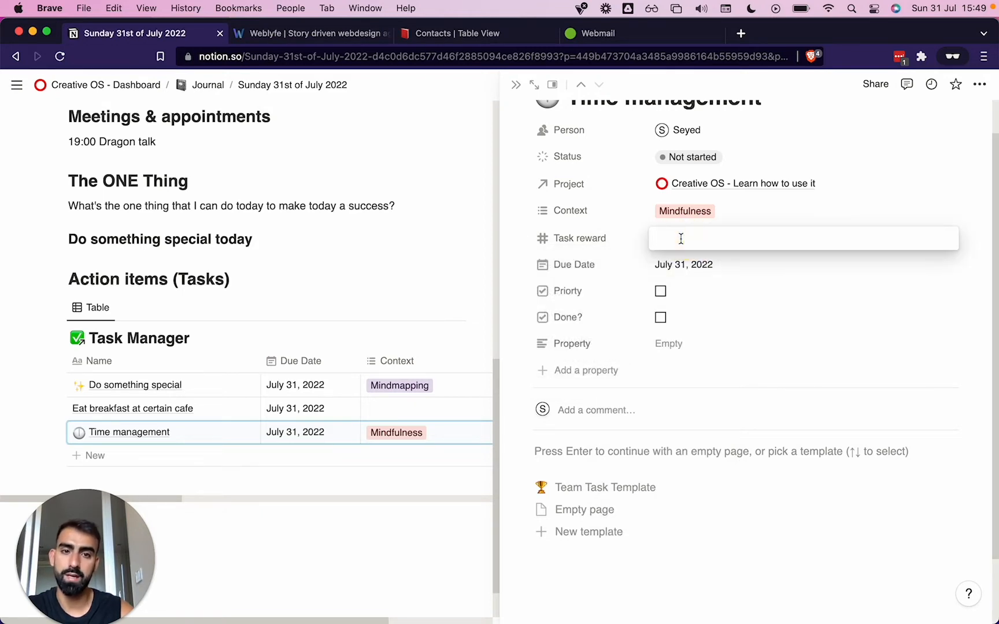
{"action": "scroll", "coordinate": [584, 253], "scroll_direction": "up", "scroll_amount": 2}
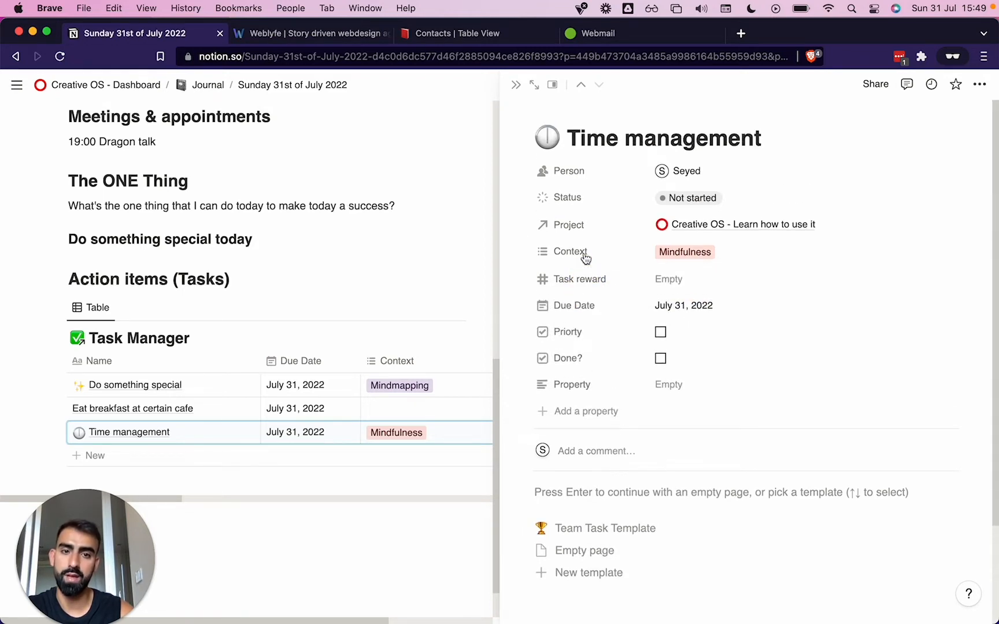
{"action": "left_click", "coordinate": [702, 274]}
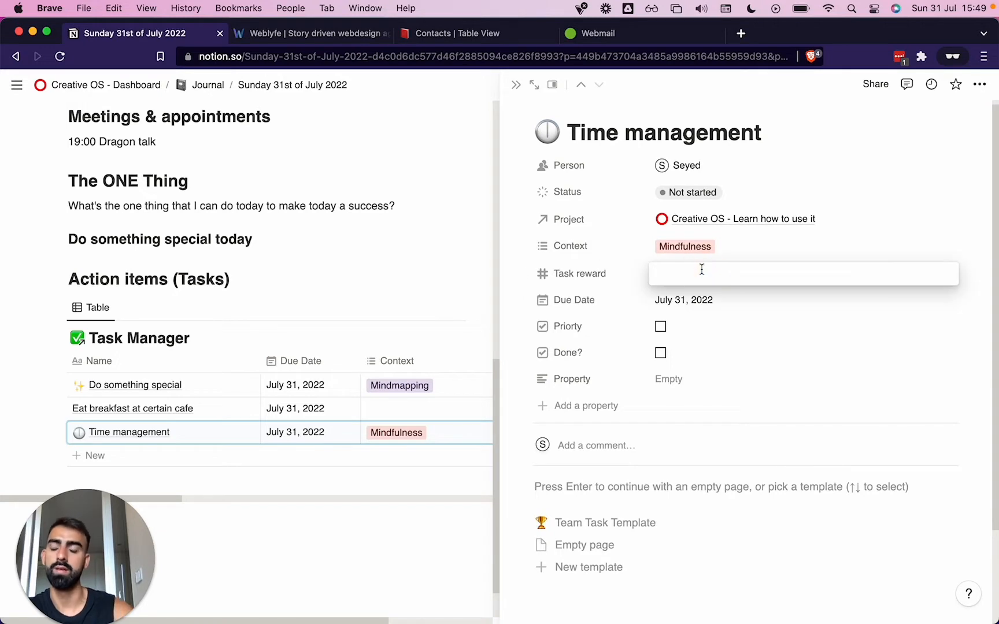
{"action": "type", "text": "200"}
{"action": "key", "text": "Return"}
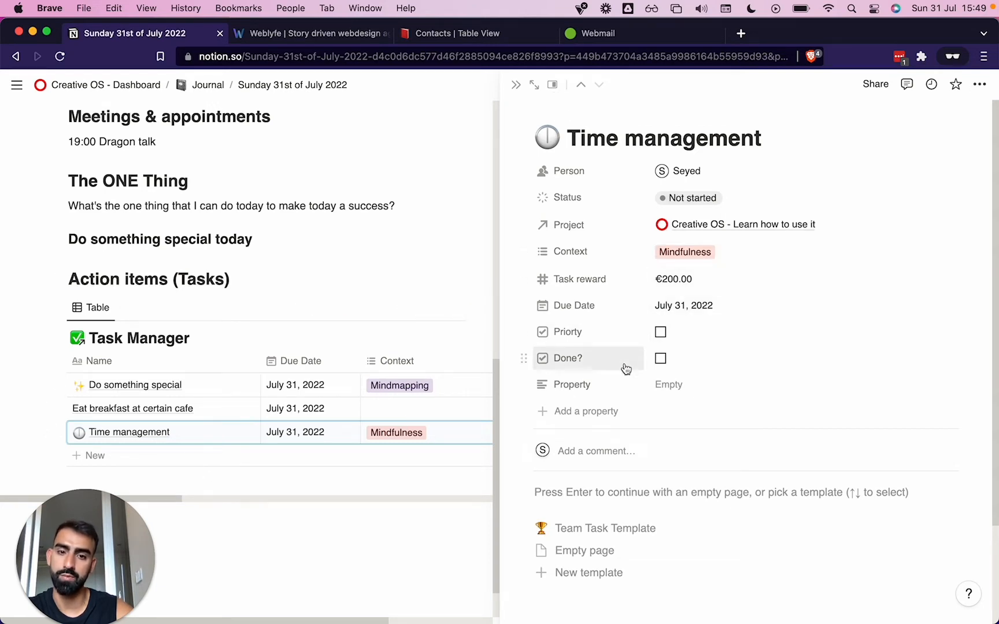
- Delete the unused property named "Property" from the Task Manager database
{"action": "left_click", "coordinate": [596, 385]}
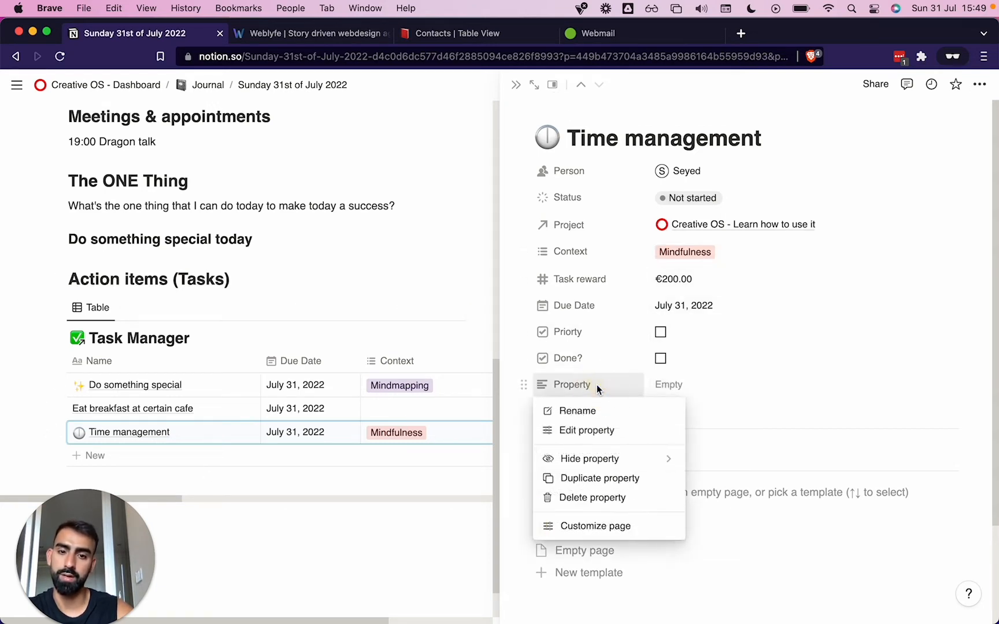
{"action": "left_click", "coordinate": [561, 498]}
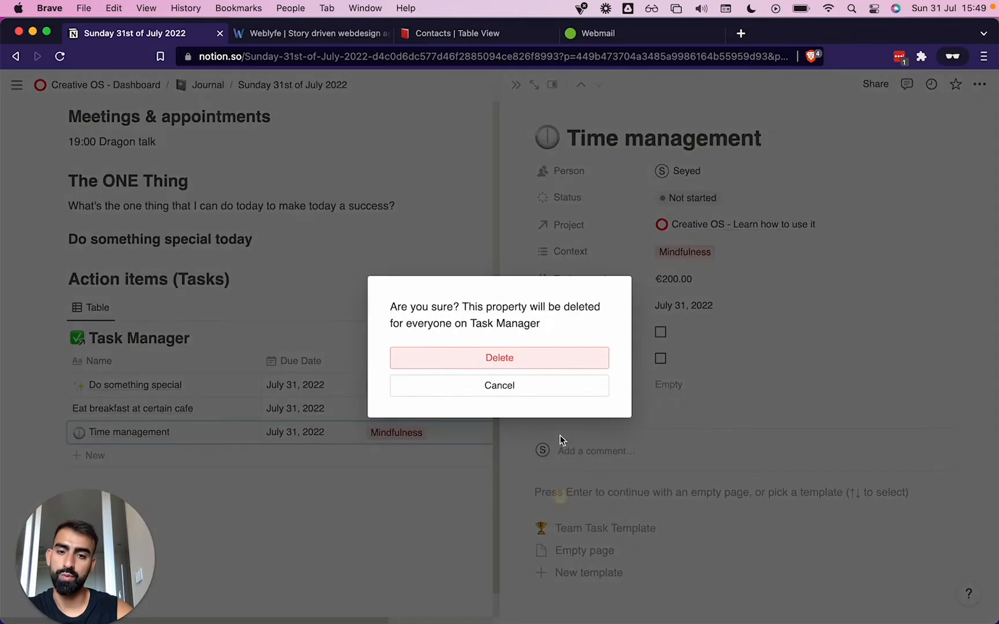
{"action": "left_click", "coordinate": [538, 352]}
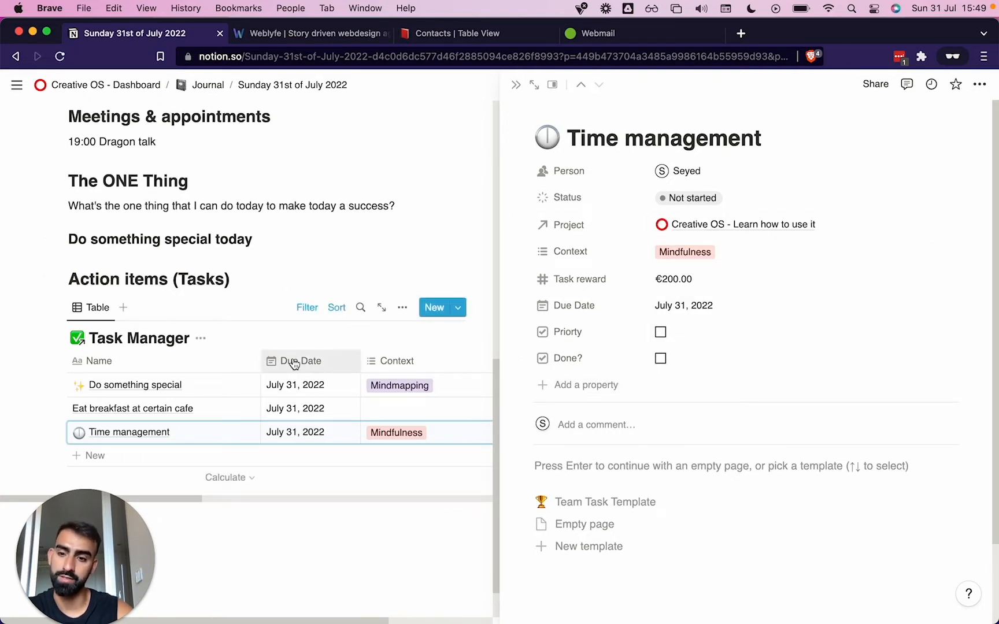
- Close the Time management task and open "Eat breakfast at certain cafe" from the Task Manager table in side peek
{"action": "key", "text": "Escape"}
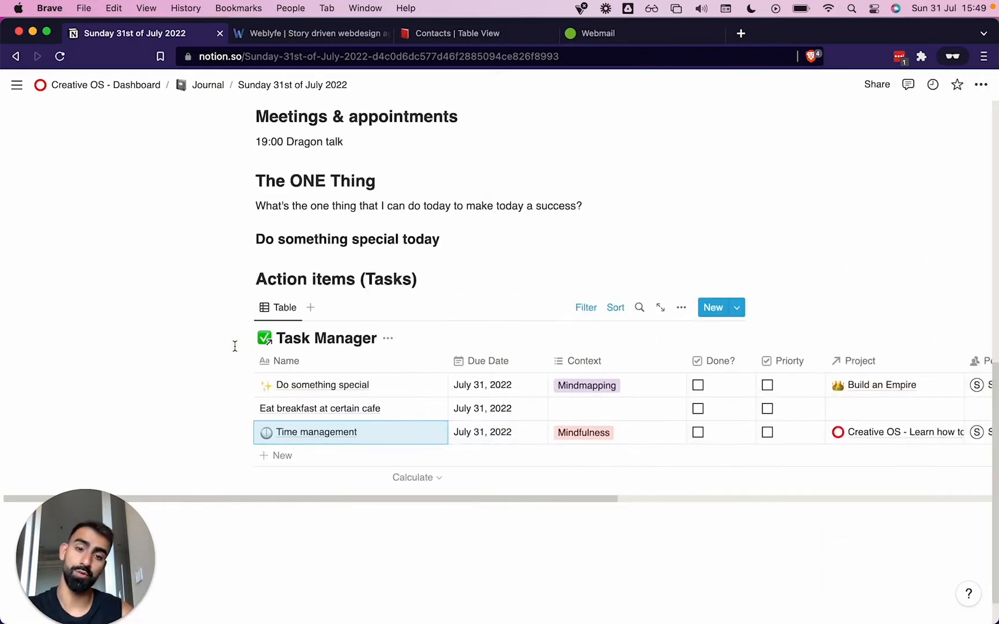
{"action": "scroll", "coordinate": [558, 421], "scroll_direction": "right", "scroll_amount": 3}
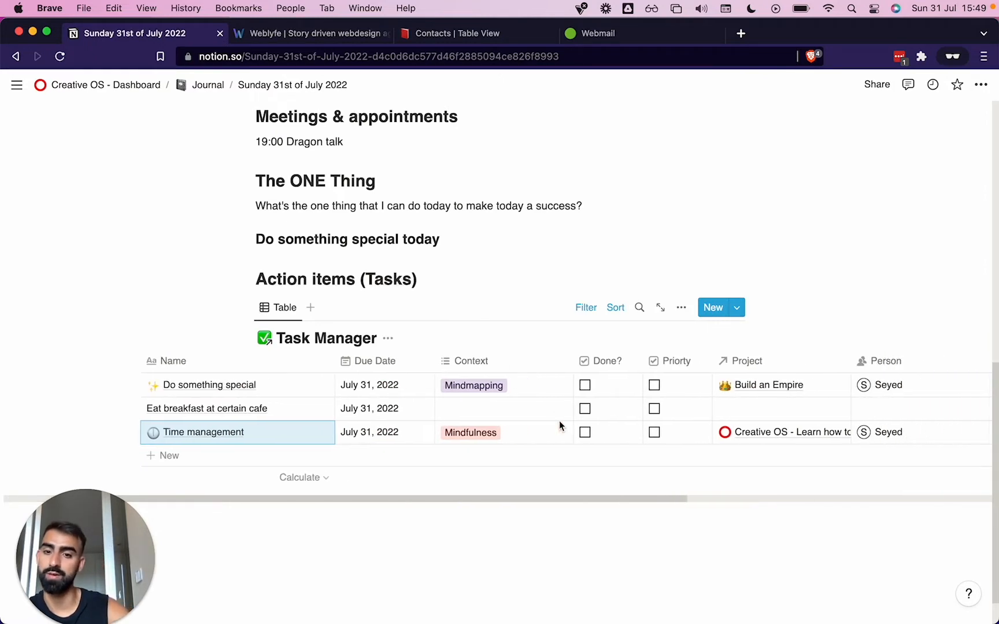
{"action": "left_click", "coordinate": [304, 409]}
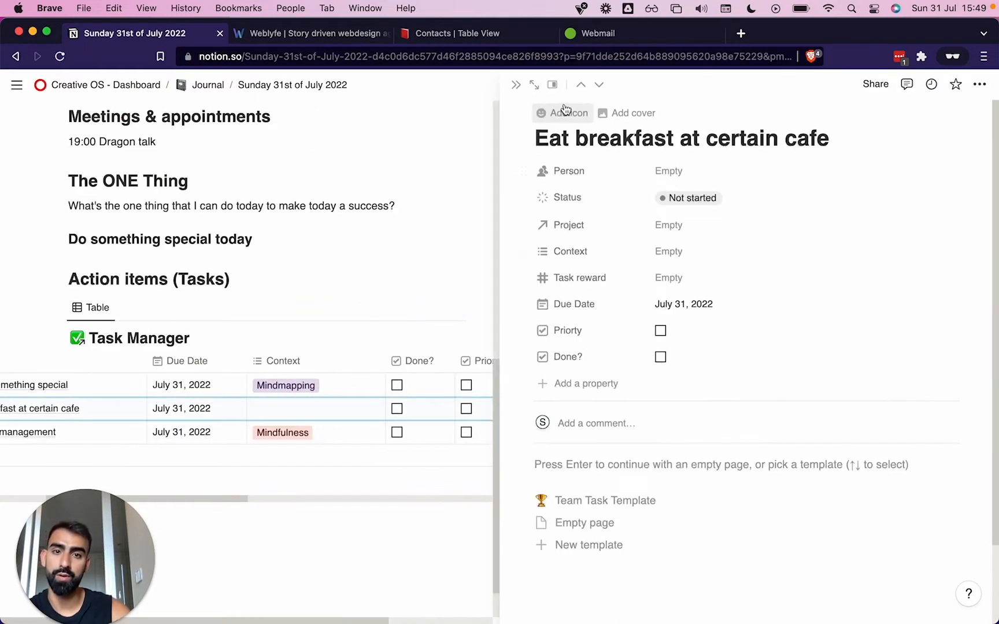
- Give the breakfast task a frying-pan-with-egg emoji as its icon
{"action": "left_click", "coordinate": [547, 137]}
{"action": "type", "text": "eggs"}
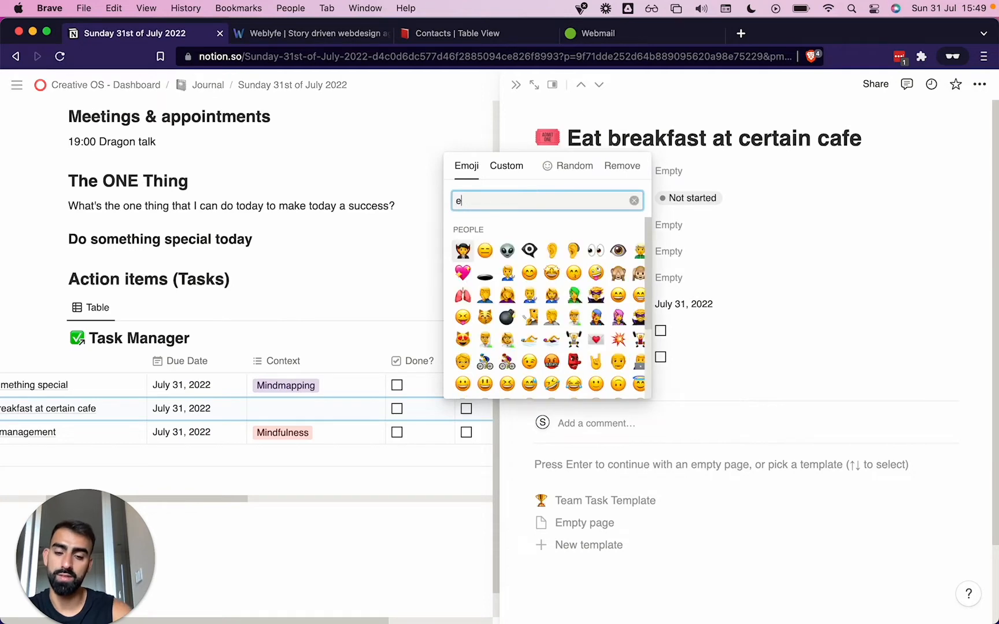
{"action": "key", "text": "BackSpace"}
{"action": "key", "text": "BackSpace"}
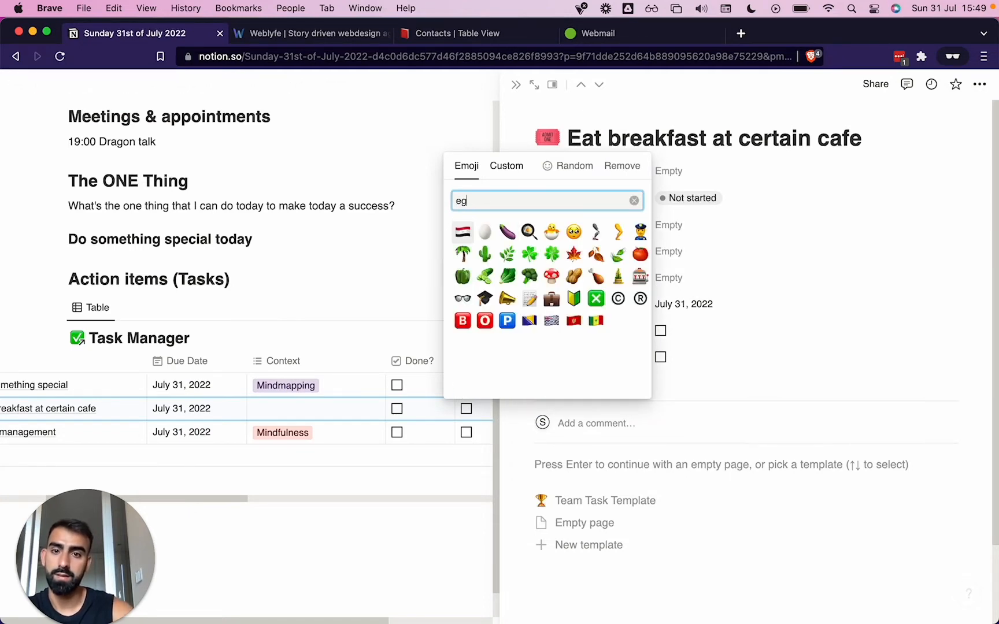
{"action": "left_click", "coordinate": [526, 231]}
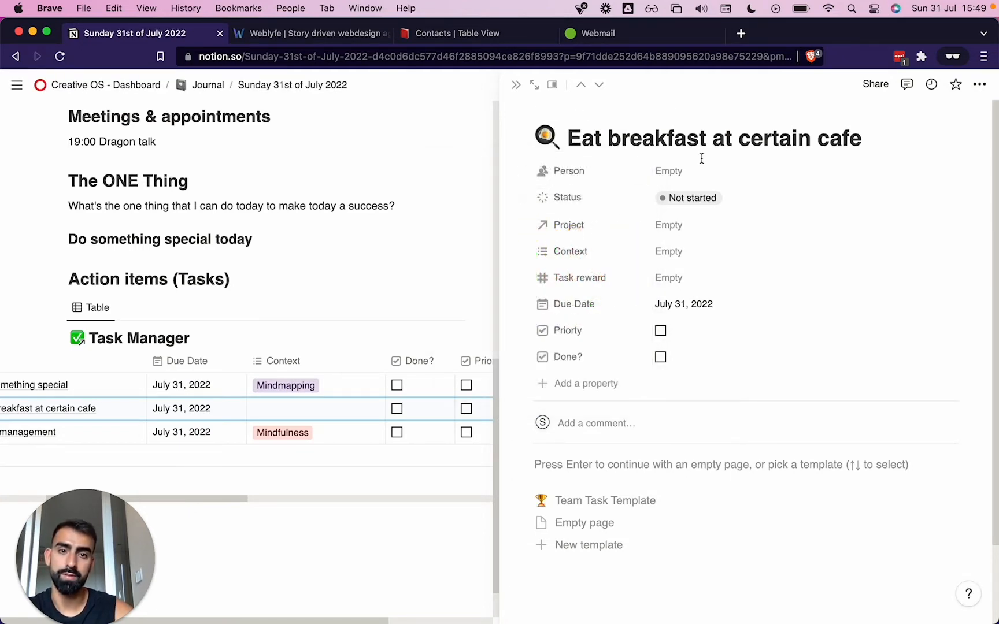
- Assign the breakfast task to the listed person and give it a new Context option "Nutrition"
{"action": "left_click", "coordinate": [683, 172]}
{"action": "left_click", "coordinate": [680, 215]}
{"action": "left_click", "coordinate": [674, 252]}
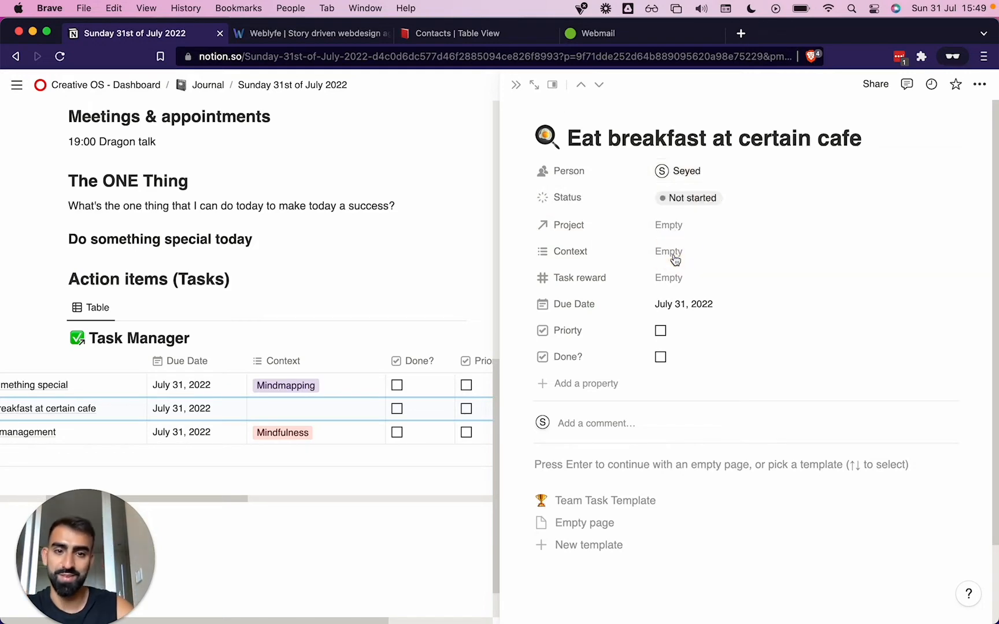
{"action": "left_click", "coordinate": [674, 254]}
{"action": "type", "text": "Nutrition"}
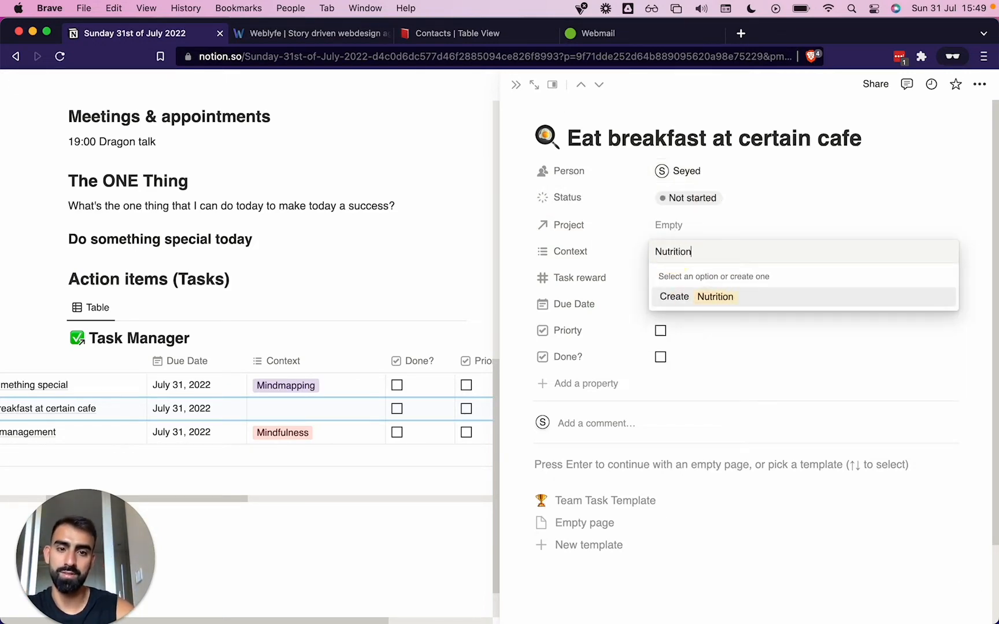
{"action": "left_click", "coordinate": [746, 297]}
- Create a project named "Household" from the breakfast task's Project property, link it to the task and open the project page
{"action": "left_click", "coordinate": [671, 225]}
{"action": "left_click", "coordinate": [667, 229]}
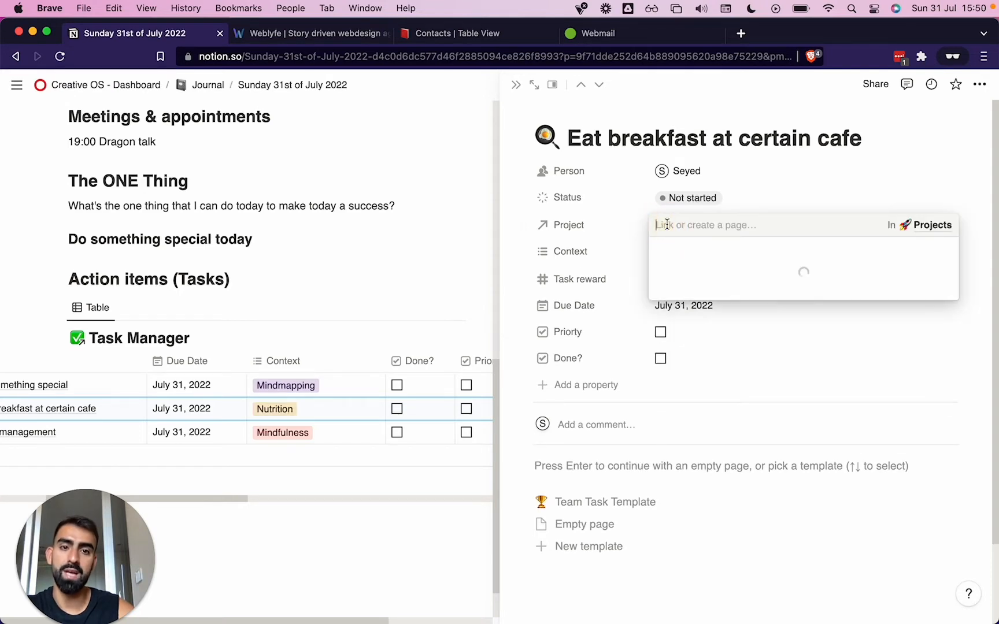
{"action": "type", "text": "House"}
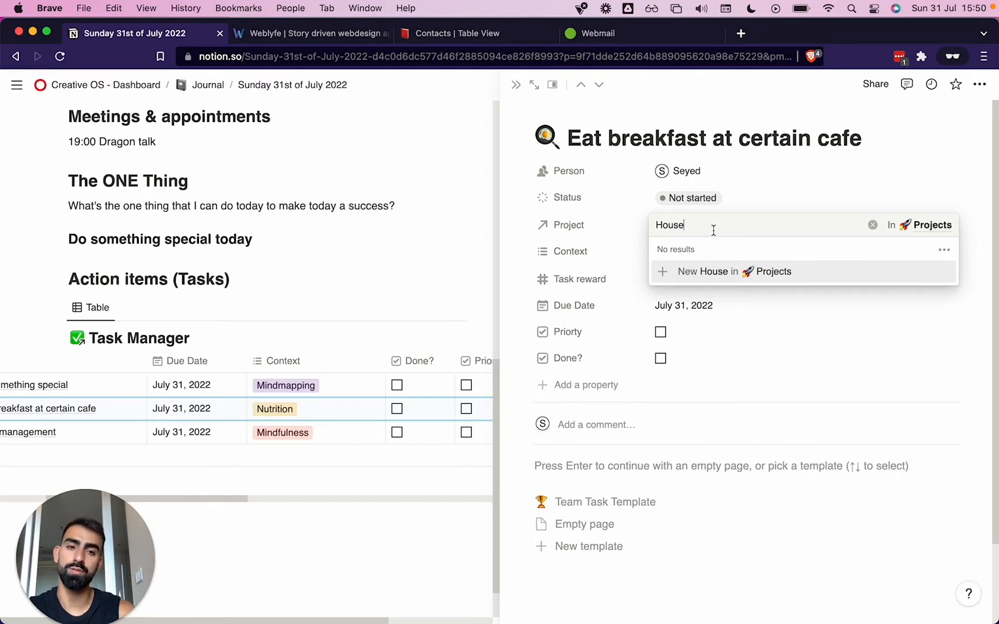
{"action": "type", "text": "hold"}
{"action": "left_click", "coordinate": [698, 271]}
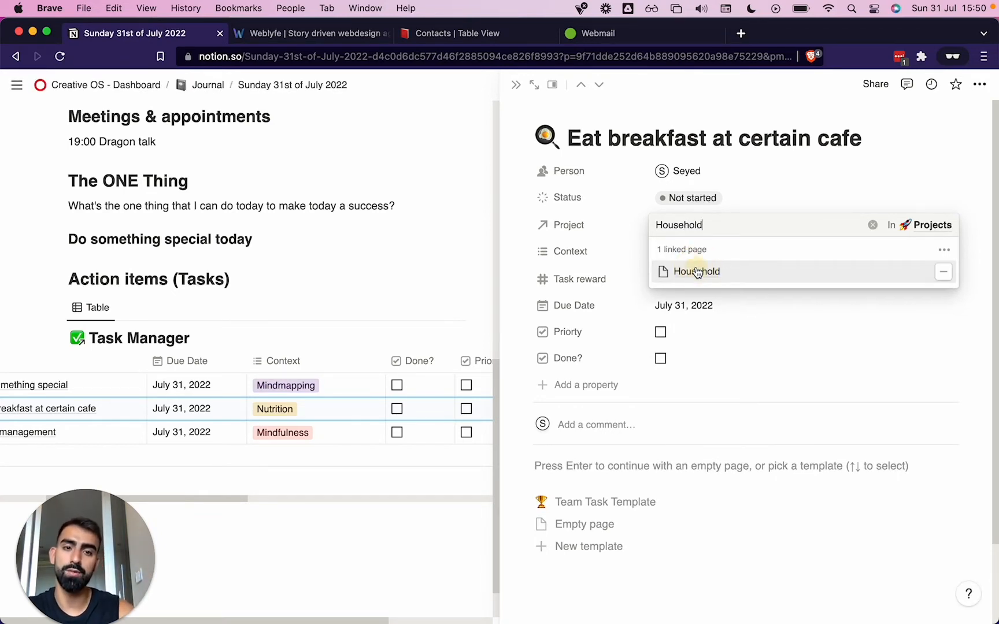
{"action": "left_click", "coordinate": [698, 271]}
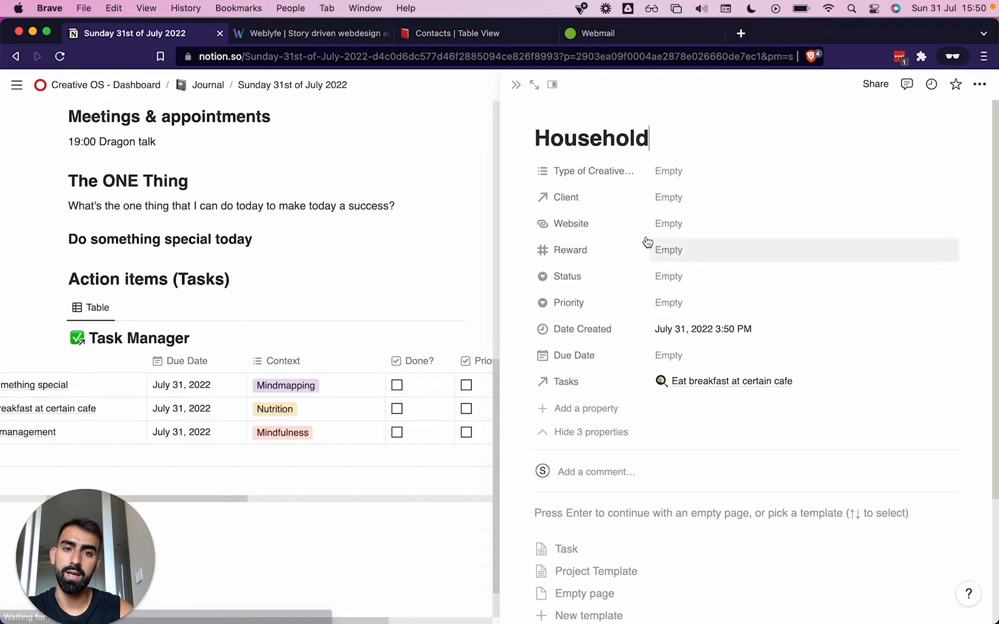
- Create the option "Mindfulness" in the Household project's creative type property and apply it
{"action": "left_click", "coordinate": [696, 169]}
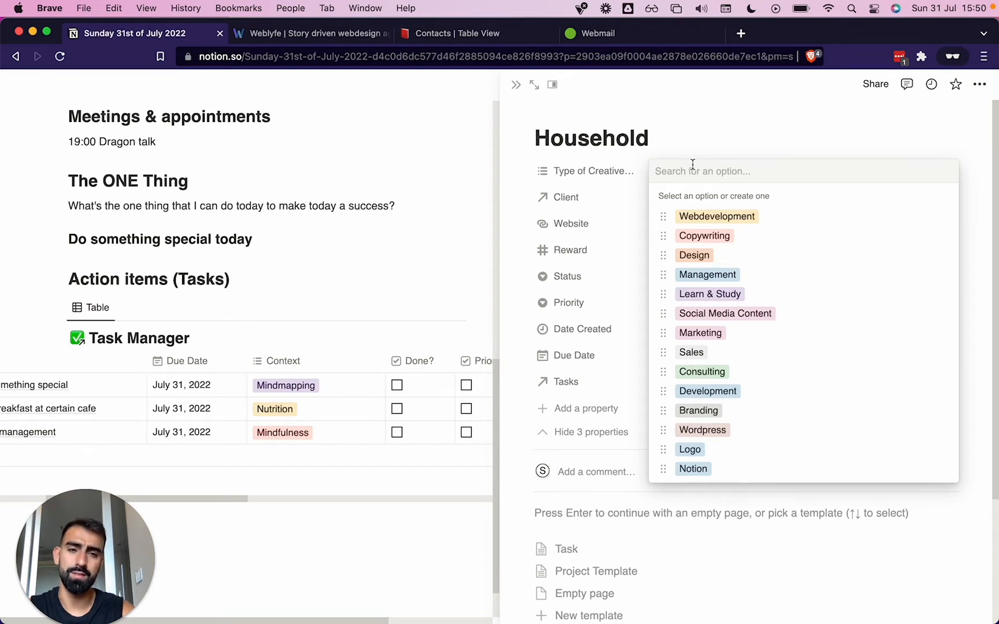
{"action": "type", "text": "Mindfulnes"}
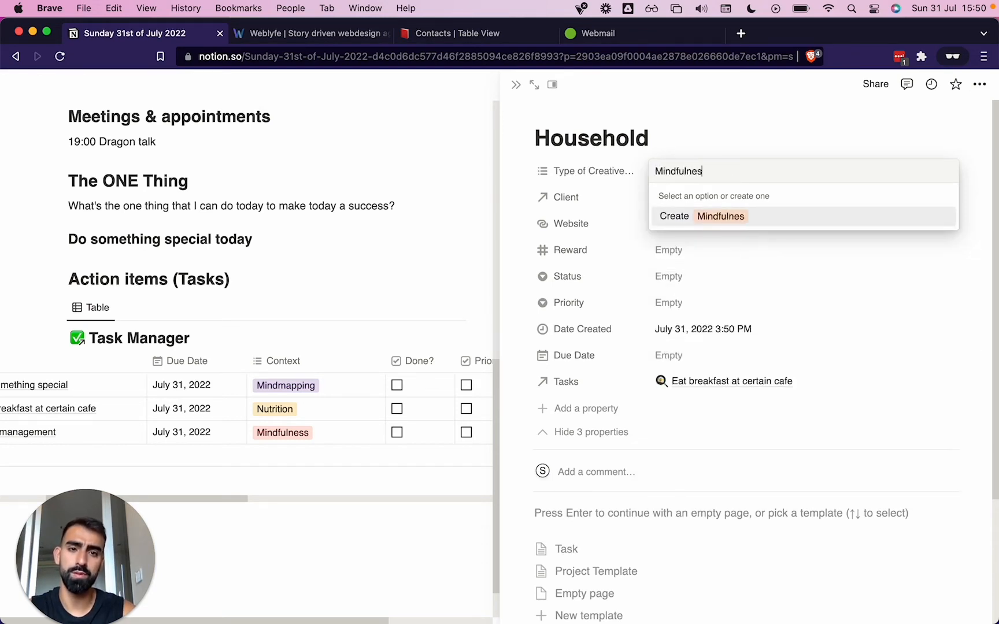
{"action": "type", "text": "s"}
{"action": "key", "text": "Return"}
{"action": "left_click", "coordinate": [659, 126]}
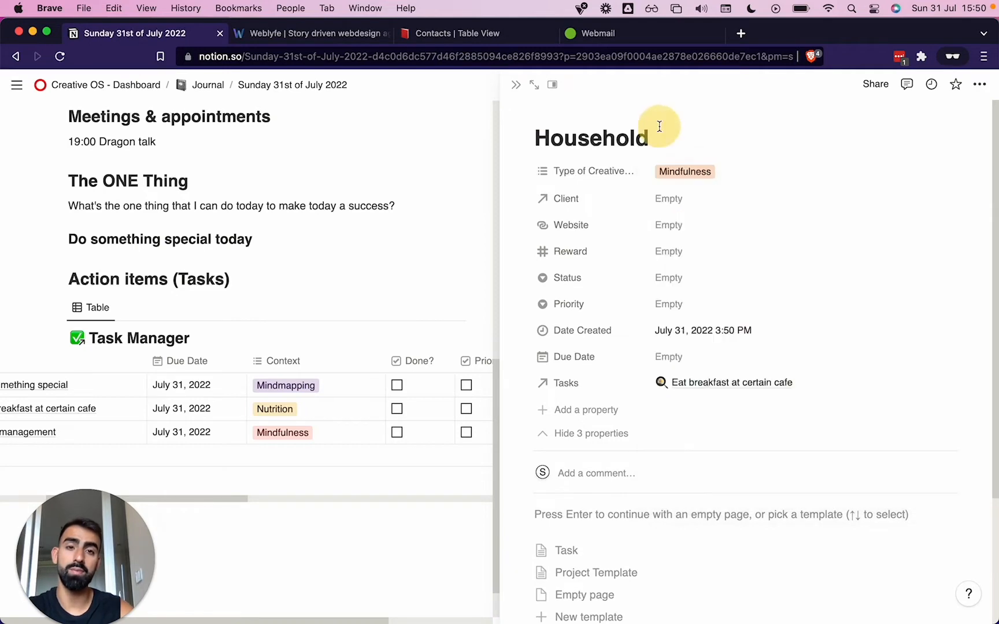
- Add a cover image to the Household project page and set its icon to a house emoji found by searching "house"
{"action": "left_click", "coordinate": [543, 111]}
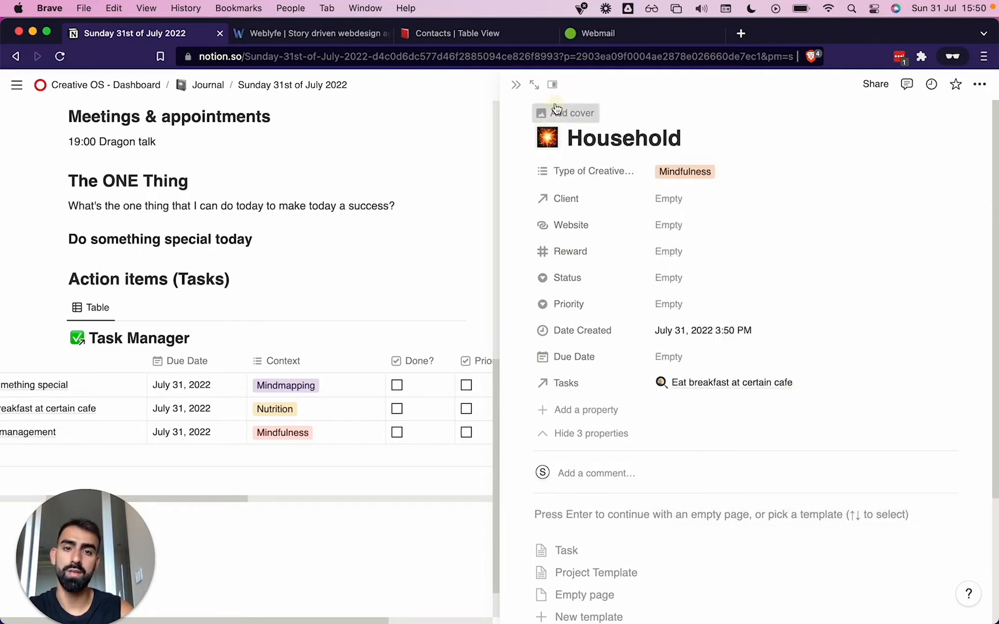
{"action": "left_click", "coordinate": [556, 111]}
{"action": "left_click", "coordinate": [548, 255]}
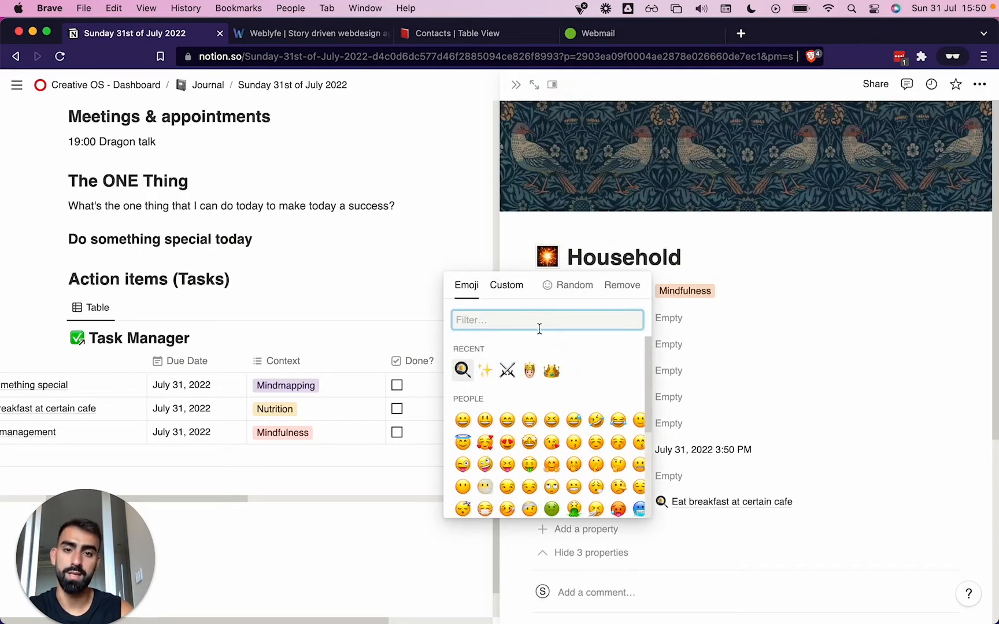
{"action": "type", "text": "house"}
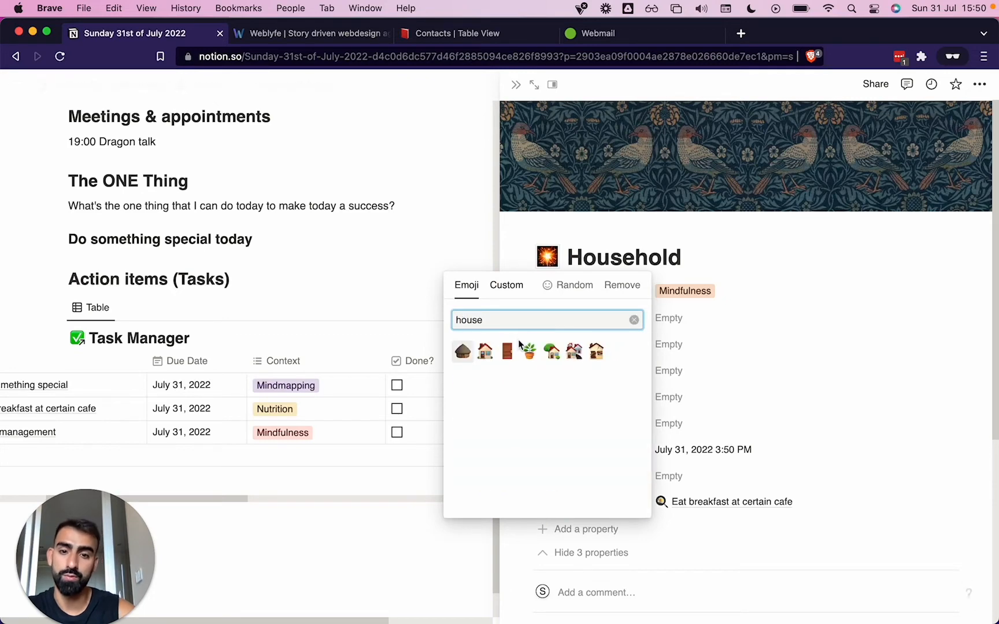
{"action": "left_click", "coordinate": [485, 351]}
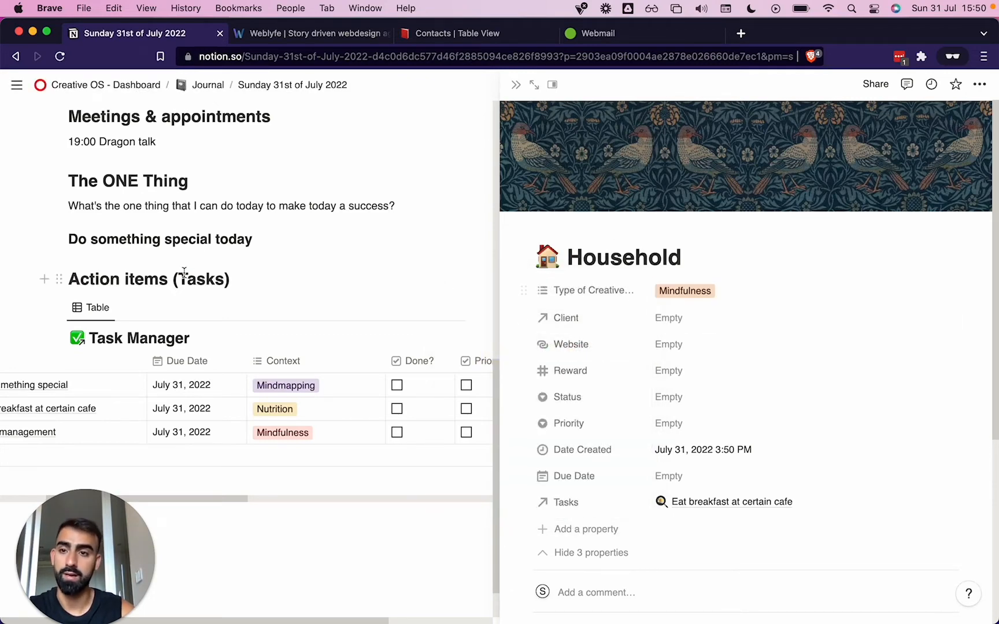
- Set the Household project's Status to Maintenance and its Priority to High
{"action": "left_click", "coordinate": [682, 321]}
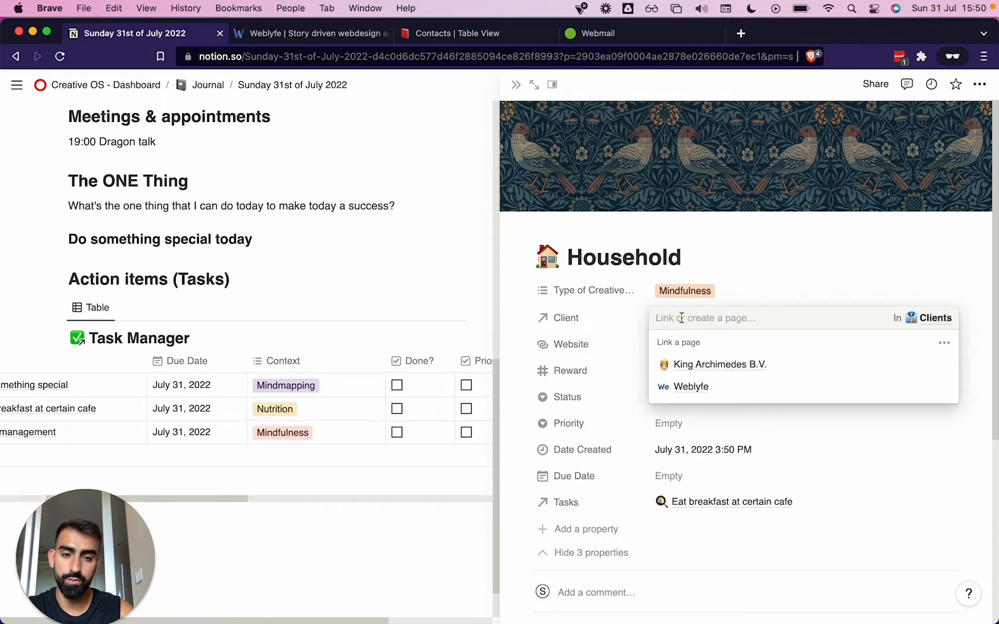
{"action": "left_click", "coordinate": [623, 323]}
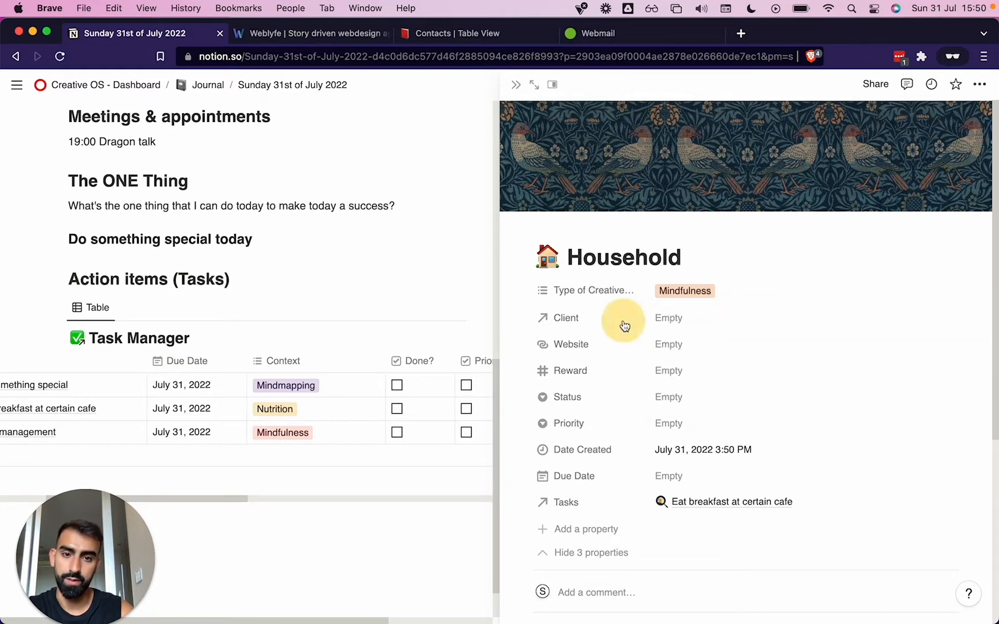
{"action": "scroll", "coordinate": [676, 341], "scroll_direction": "down", "scroll_amount": 3}
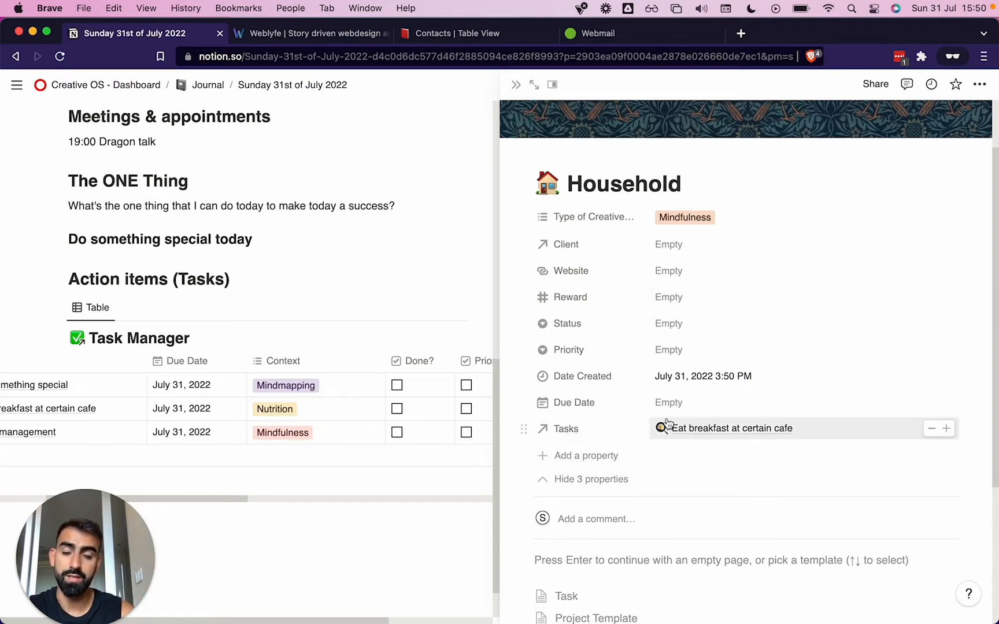
{"action": "left_click", "coordinate": [675, 323]}
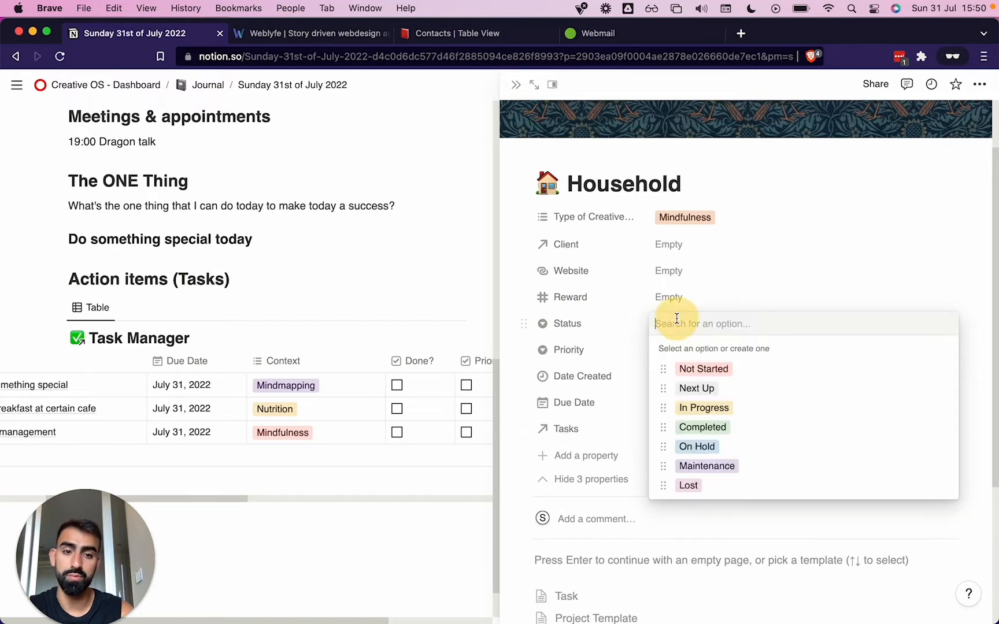
{"action": "left_click", "coordinate": [706, 409]}
{"action": "left_click", "coordinate": [687, 321]}
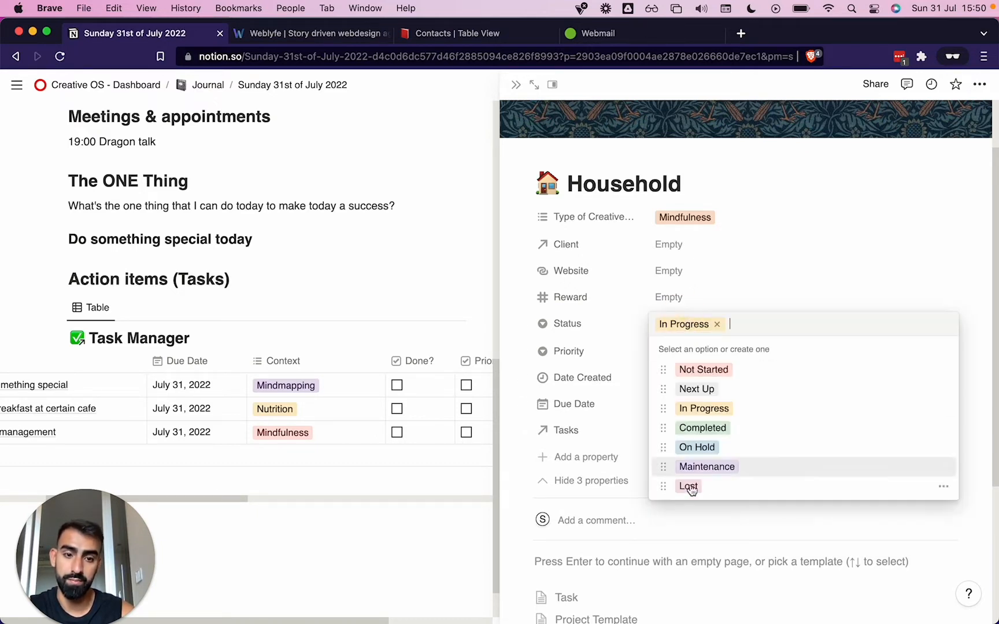
{"action": "left_click", "coordinate": [683, 467]}
{"action": "left_click", "coordinate": [699, 351]}
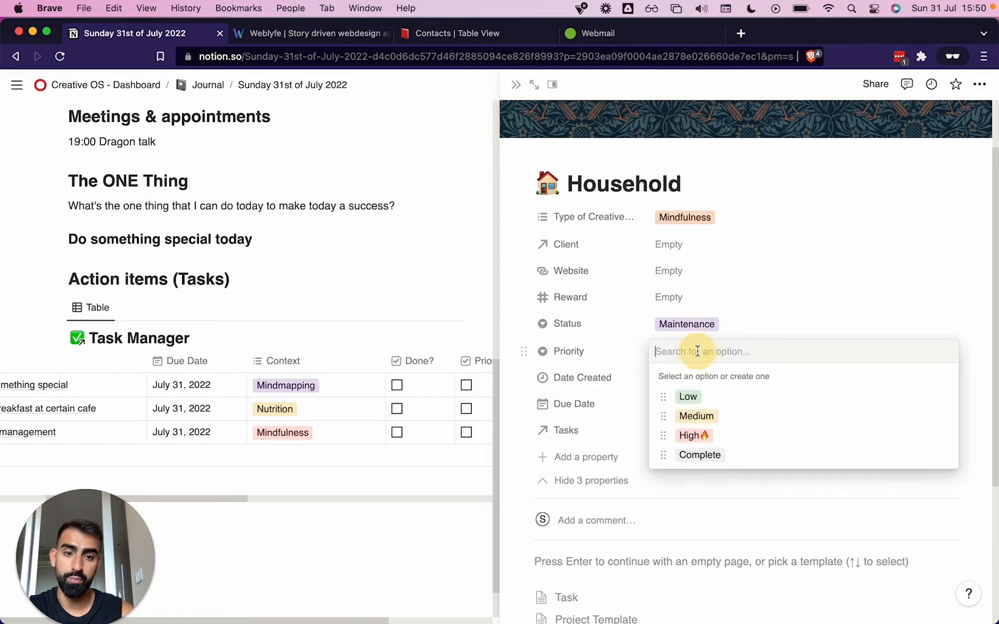
{"action": "left_click", "coordinate": [693, 436]}
{"action": "scroll", "coordinate": [695, 367], "scroll_direction": "up", "scroll_amount": 2}
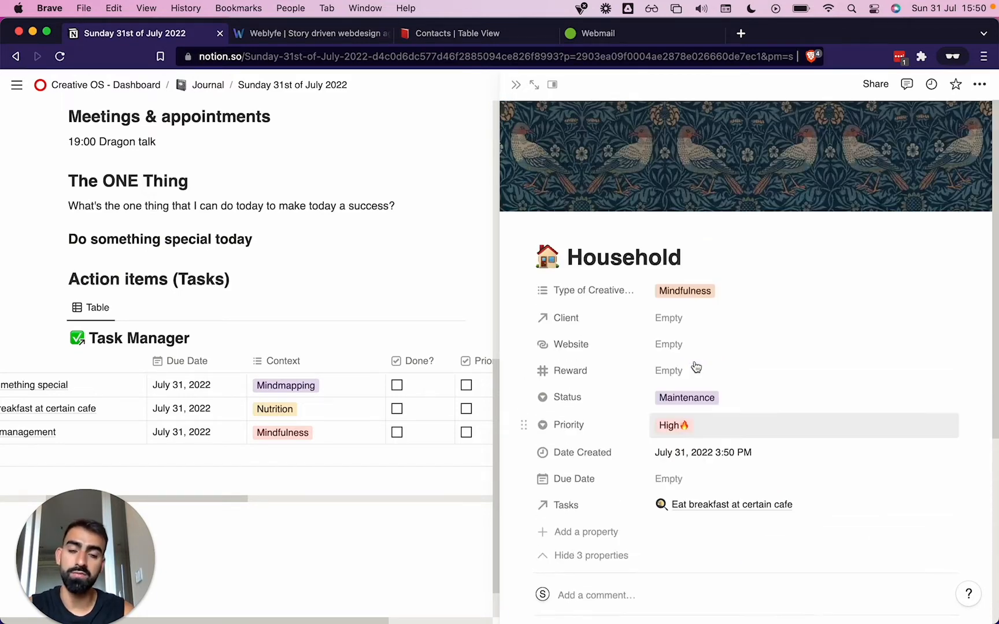
{"action": "scroll", "coordinate": [696, 367], "scroll_direction": "down", "scroll_amount": 3}
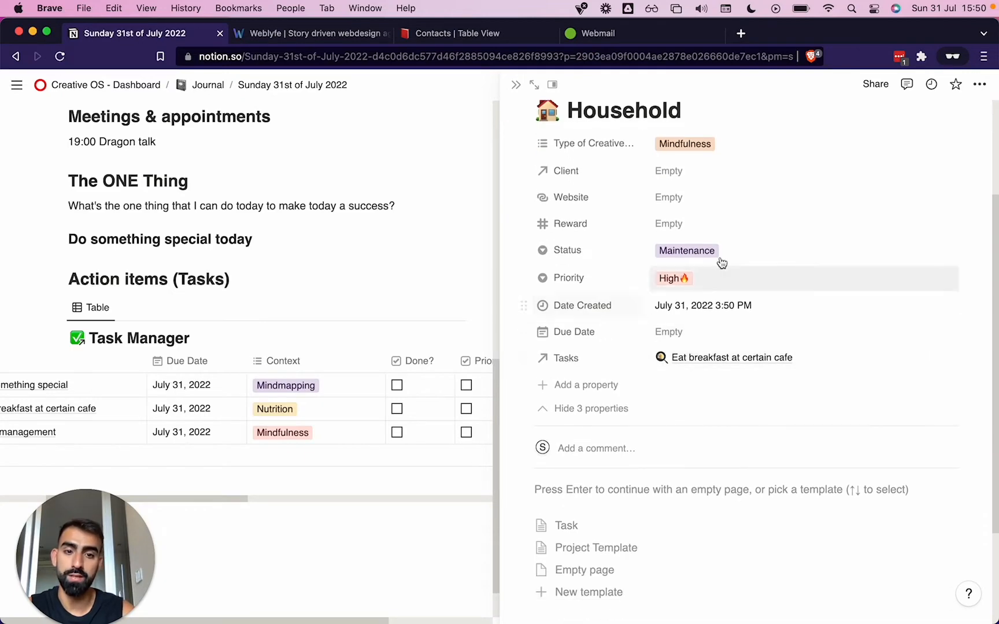
{"action": "scroll", "coordinate": [646, 357], "scroll_direction": "up", "scroll_amount": 3}
{"action": "scroll", "coordinate": [646, 357], "scroll_direction": "down", "scroll_amount": 2}
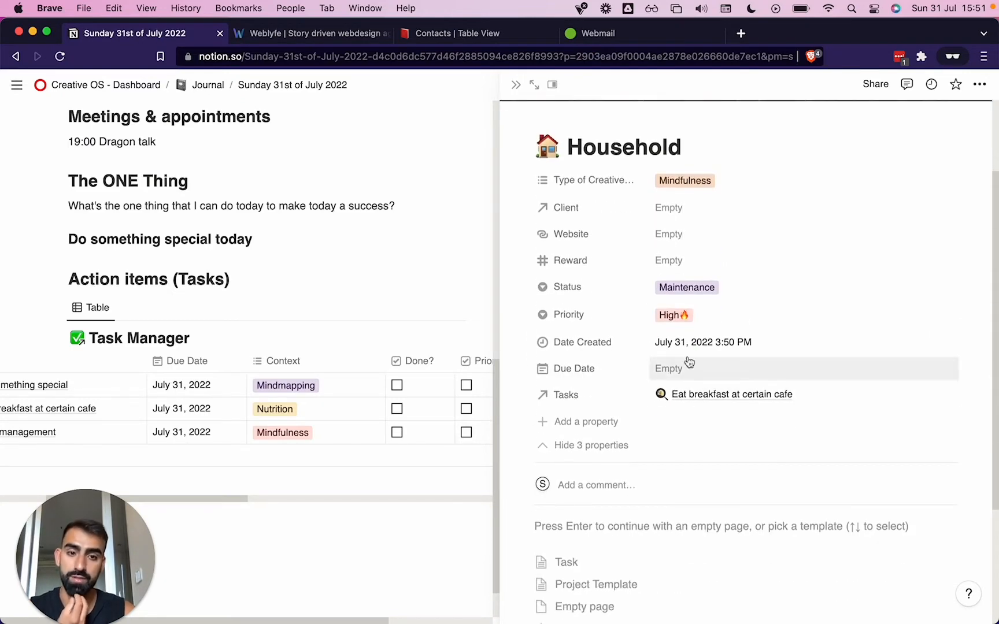
- Open the breakfast task from the Household project, start its empty page body, and return to the start of the journal entry
{"action": "left_click", "coordinate": [694, 394]}
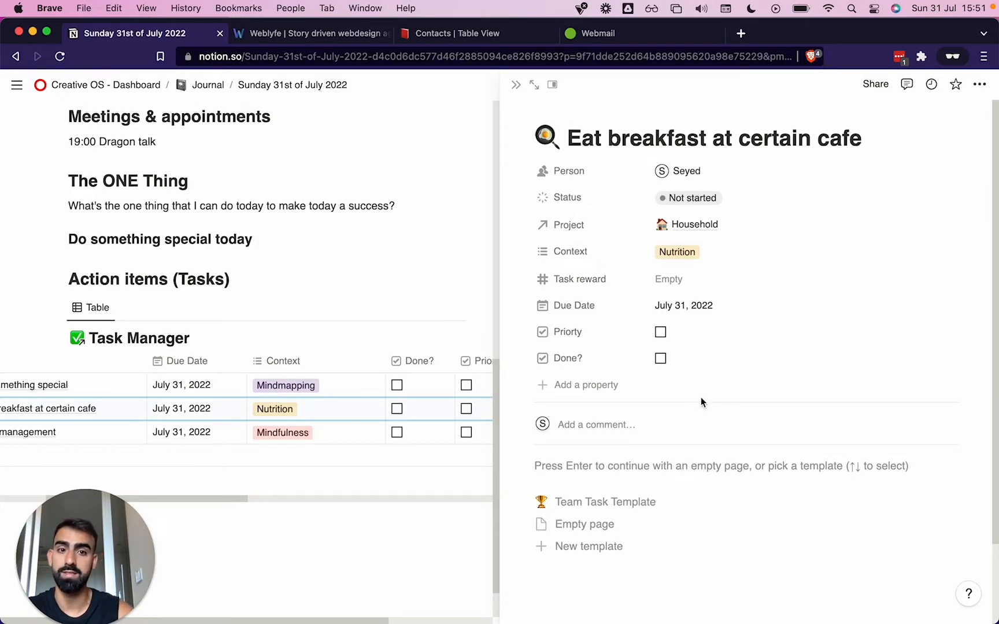
{"action": "left_click", "coordinate": [665, 461]}
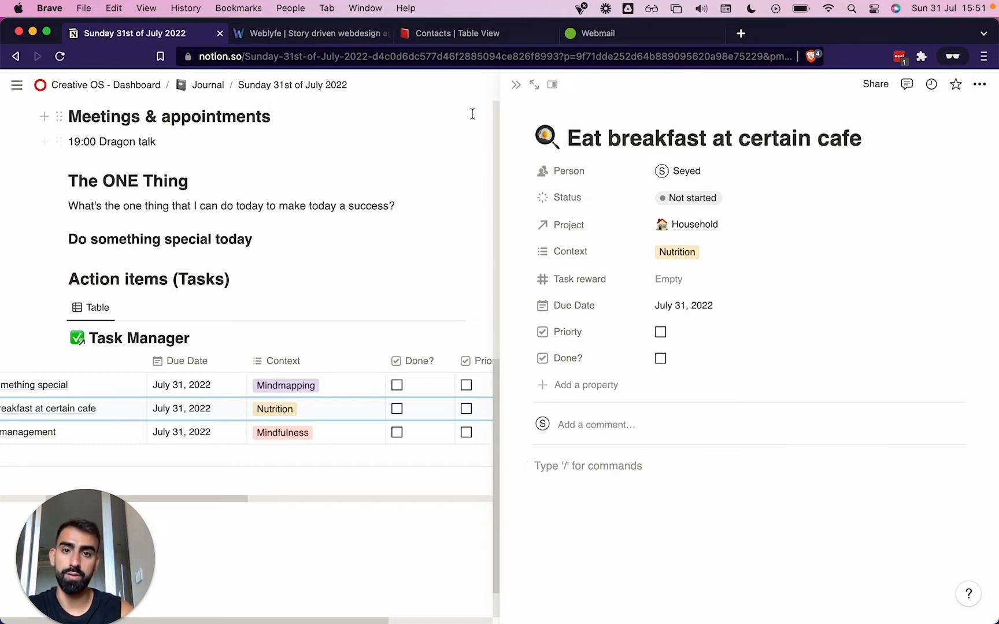
{"action": "left_click", "coordinate": [404, 254]}
{"action": "scroll", "coordinate": [442, 375], "scroll_direction": "up", "scroll_amount": 3}
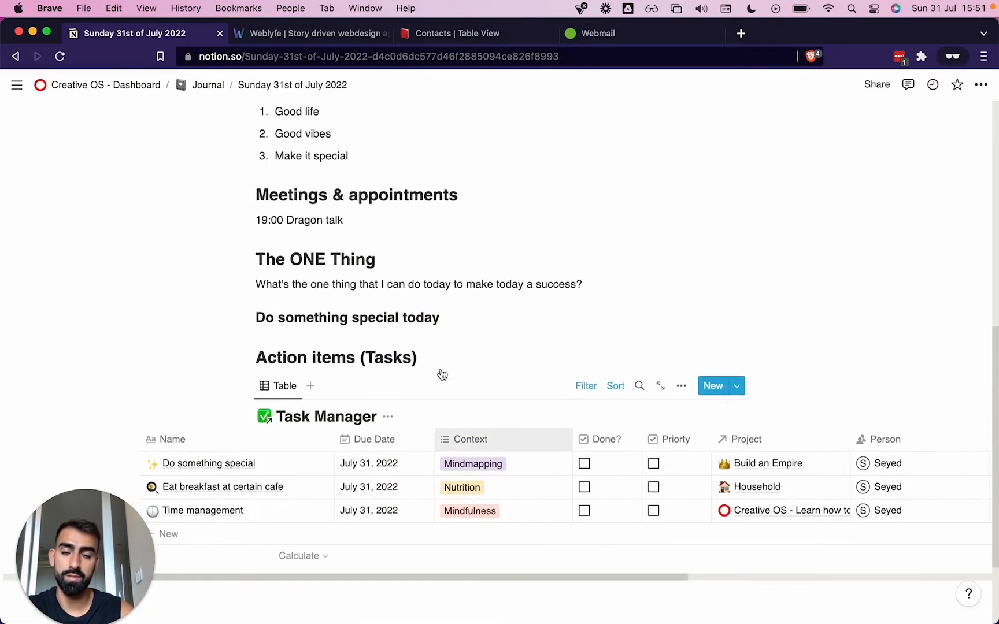
{"action": "scroll", "coordinate": [297, 491], "scroll_direction": "left", "scroll_amount": 2}
{"action": "scroll", "coordinate": [297, 492], "scroll_direction": "up", "scroll_amount": 10}
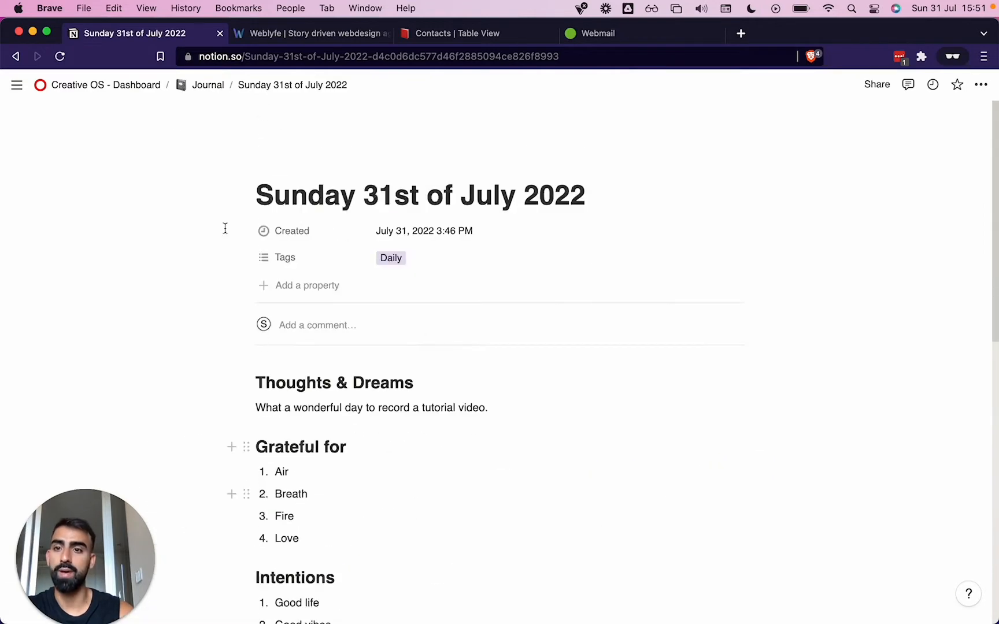
- Go to the Creative OS - Dashboard page with the sidebar collapsed and bring up the Due Today tasks
{"action": "left_click", "coordinate": [17, 85]}
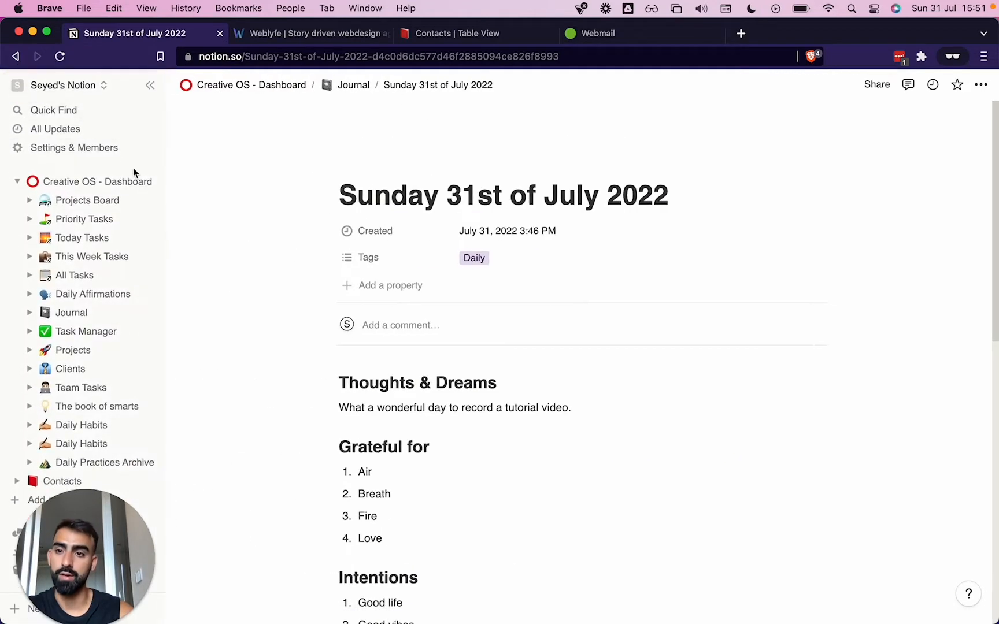
{"action": "left_click", "coordinate": [114, 182]}
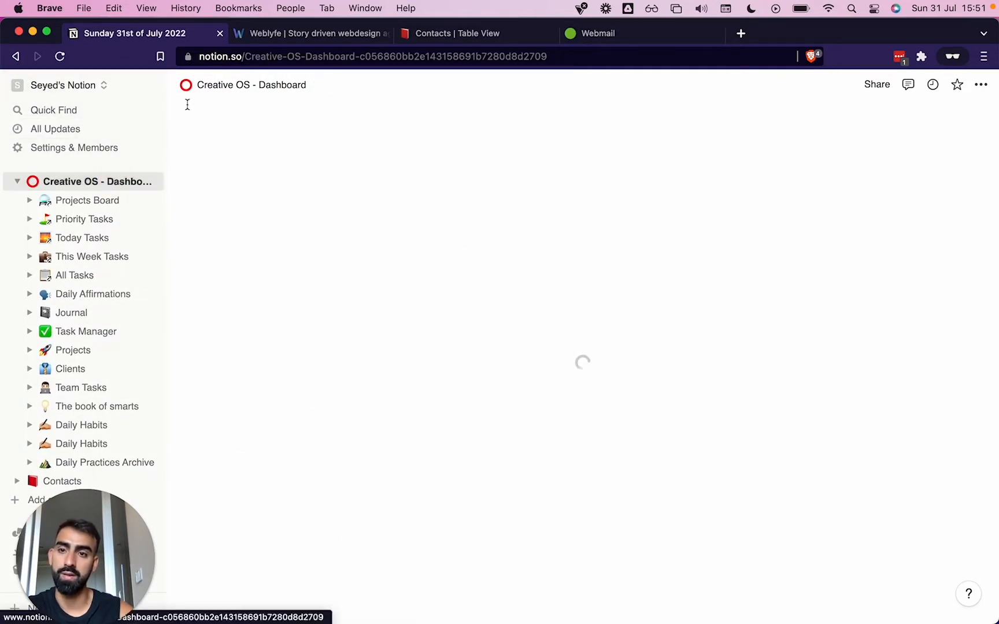
{"action": "left_click", "coordinate": [154, 86]}
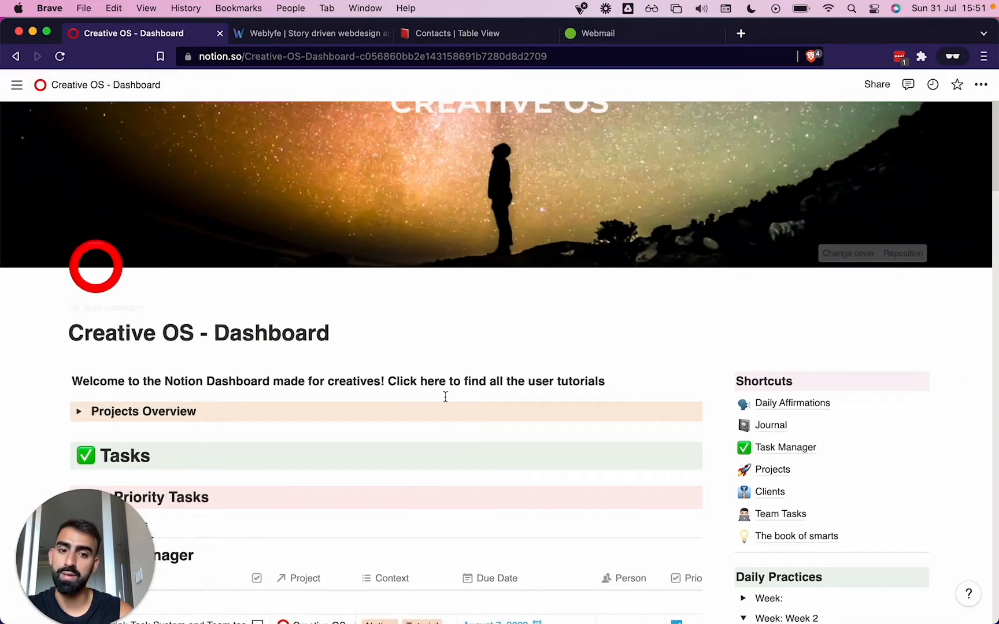
{"action": "scroll", "coordinate": [444, 399], "scroll_direction": "down", "scroll_amount": 1}
{"action": "scroll", "coordinate": [444, 398], "scroll_direction": "down", "scroll_amount": 10}
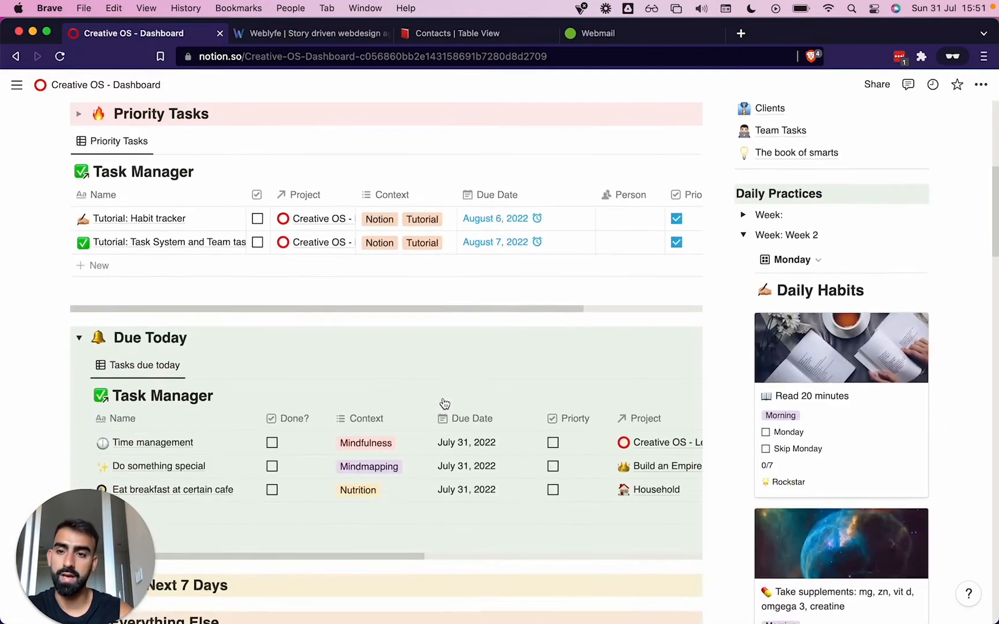
{"action": "scroll", "coordinate": [443, 398], "scroll_direction": "down", "scroll_amount": 1}
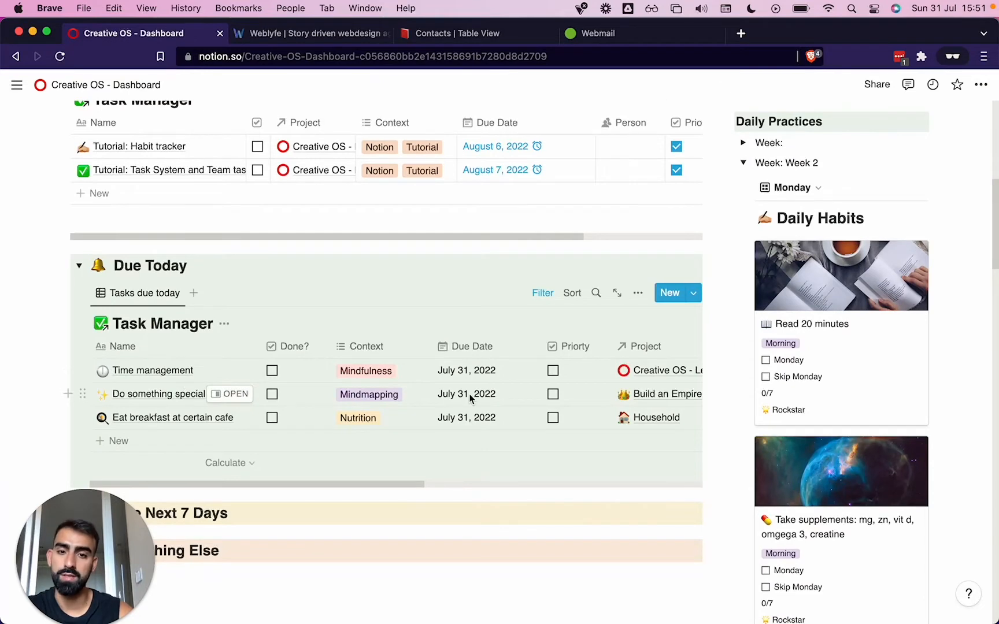
- Place the Priorty column right after Done? in the Due Today table and mark the breakfast task as a priority
{"action": "left_click_drag", "start_coordinate": [572, 347], "coordinate": [385, 346]}
{"action": "left_click", "coordinate": [402, 357]}
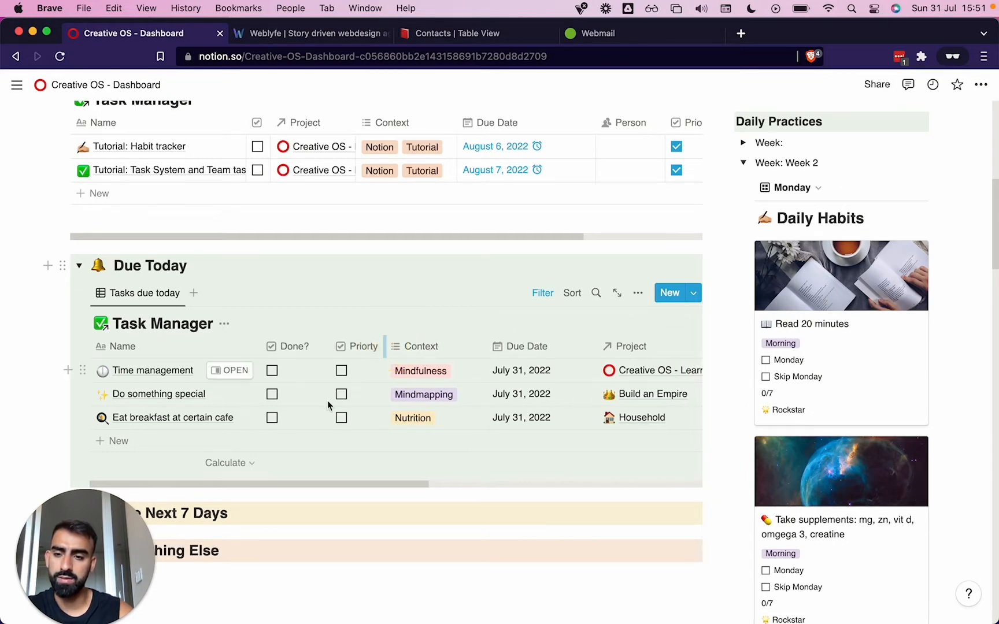
{"action": "left_click", "coordinate": [340, 417]}
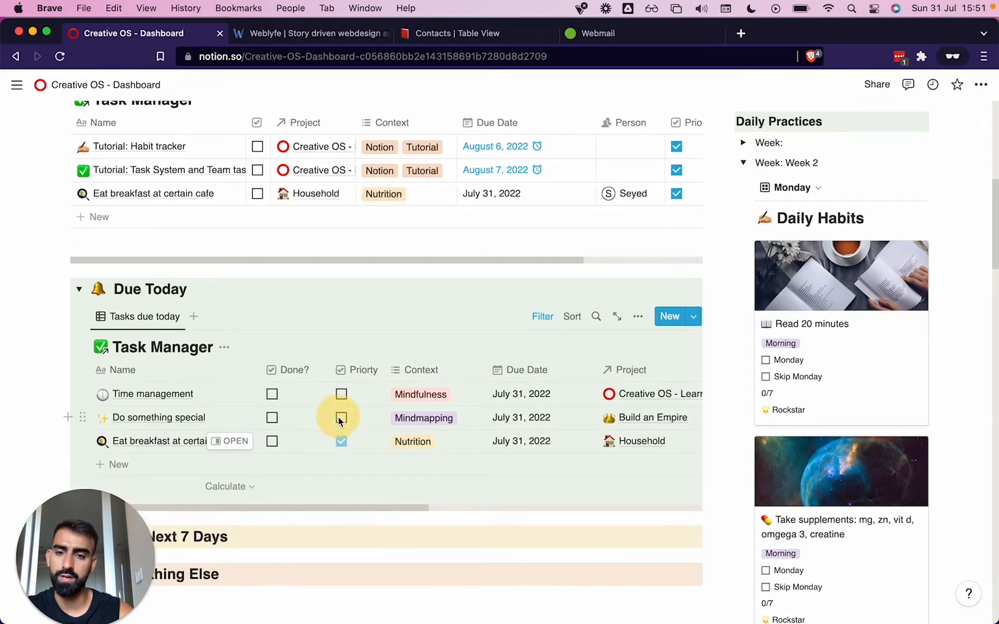
- Open the Household project page from the breakfast task's Project property in the Priority Tasks table
{"action": "scroll", "coordinate": [205, 375], "scroll_direction": "up", "scroll_amount": 5}
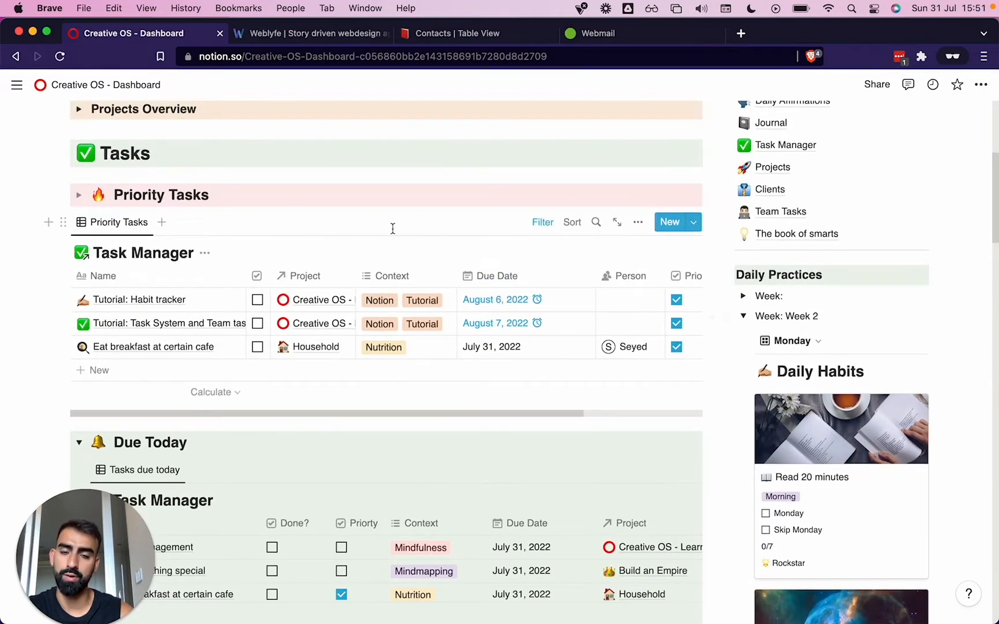
{"action": "scroll", "coordinate": [392, 232], "scroll_direction": "up", "scroll_amount": 2}
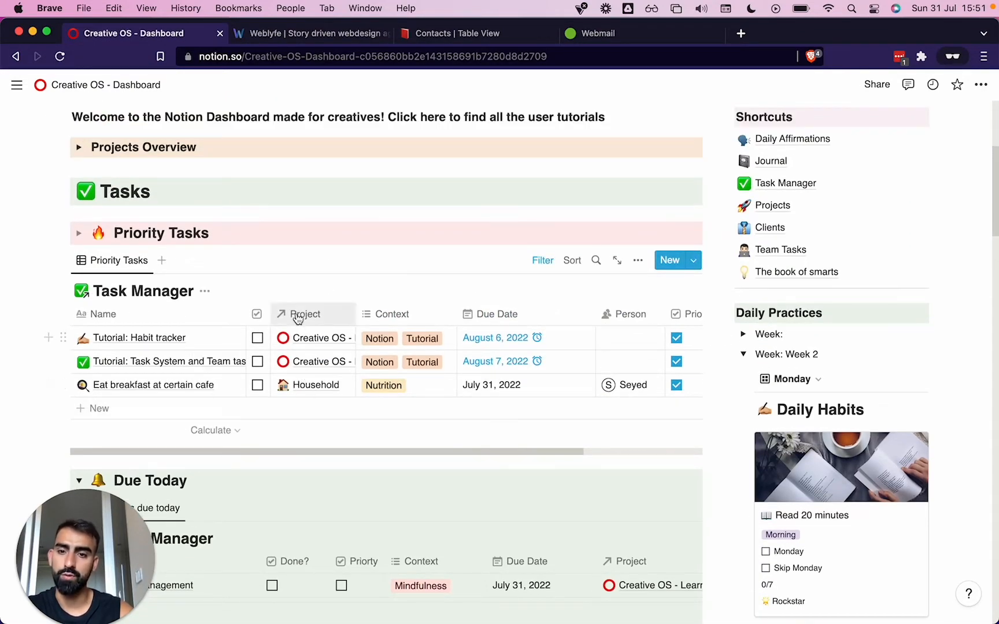
{"action": "left_click", "coordinate": [312, 386]}
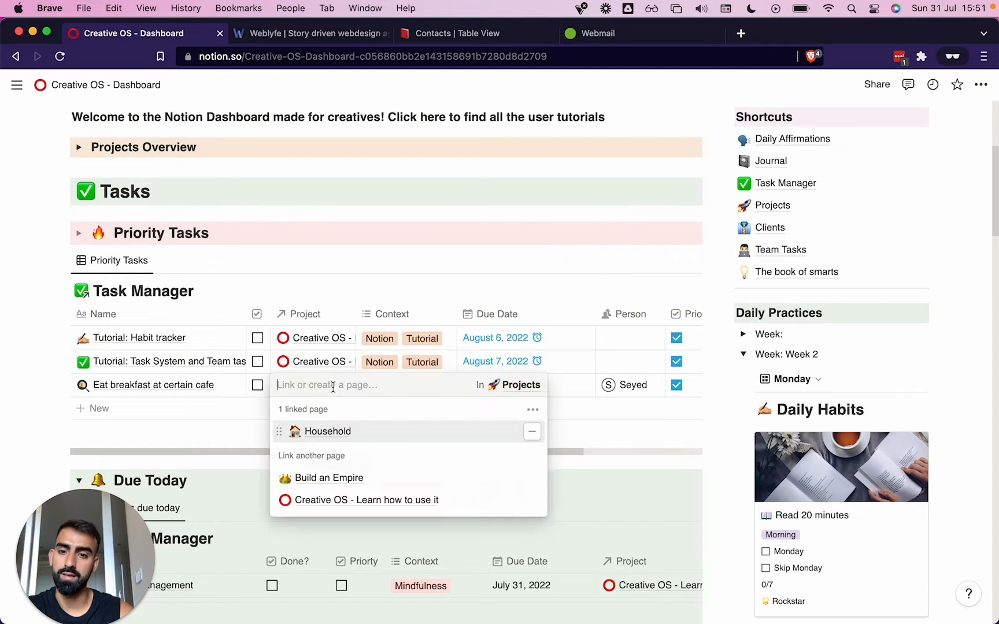
{"action": "left_click", "coordinate": [328, 432]}
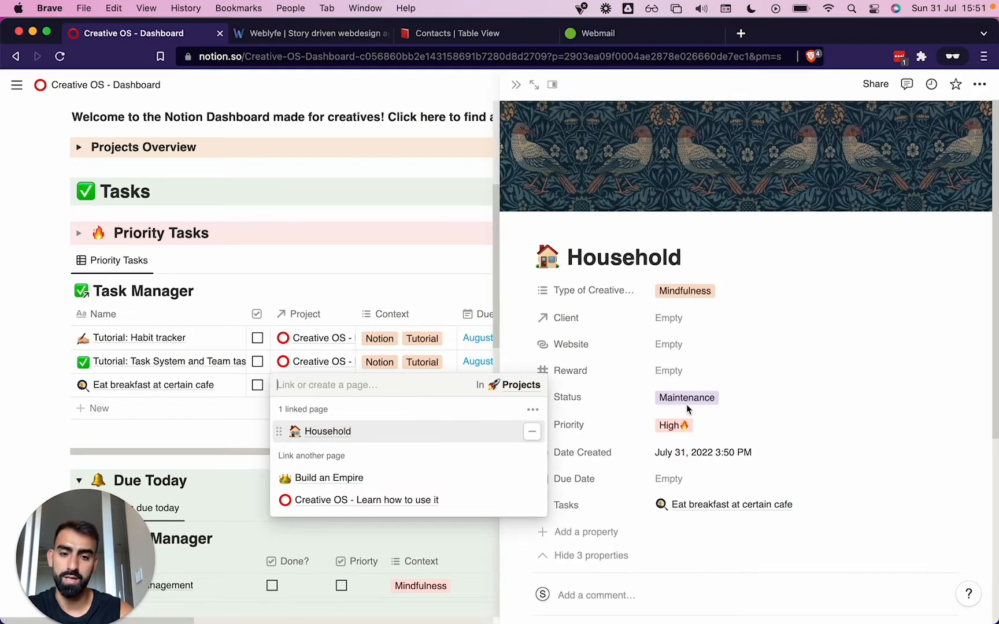
{"action": "left_click", "coordinate": [688, 349]}
{"action": "scroll", "coordinate": [644, 517], "scroll_direction": "down", "scroll_amount": 3}
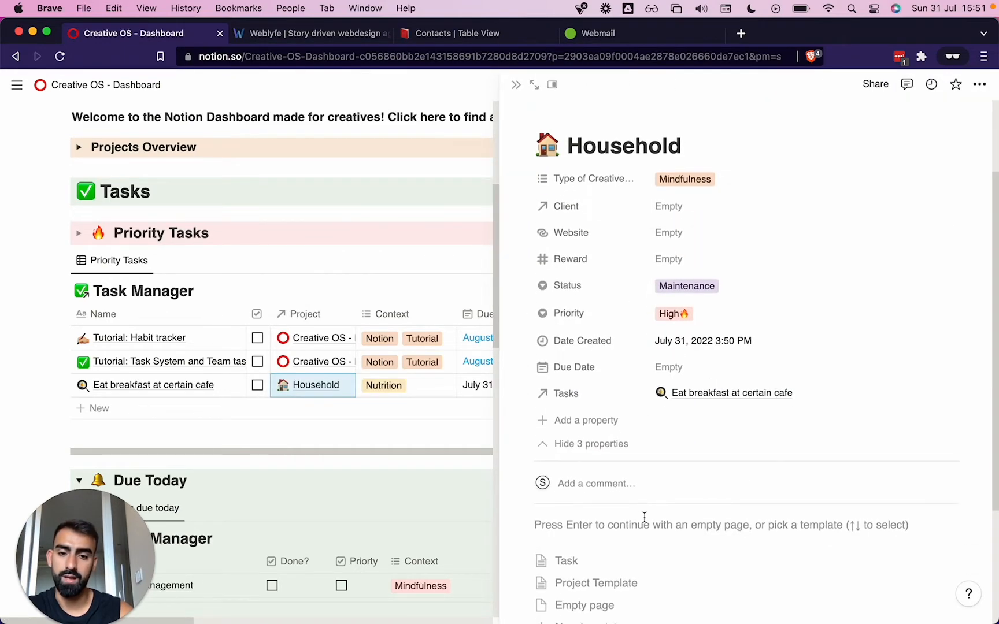
{"action": "left_click", "coordinate": [640, 505]}
{"action": "type", "text": "Ha"}
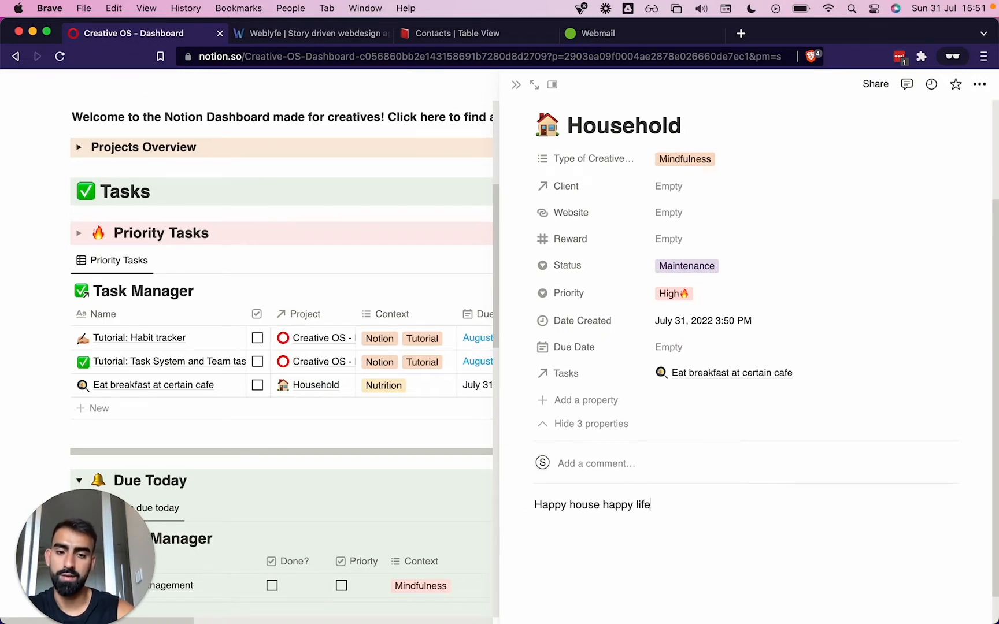
{"action": "type", "text": "ppy house happy life"}
{"action": "key", "text": "super+a"}
{"action": "key", "text": "BackSpace"}
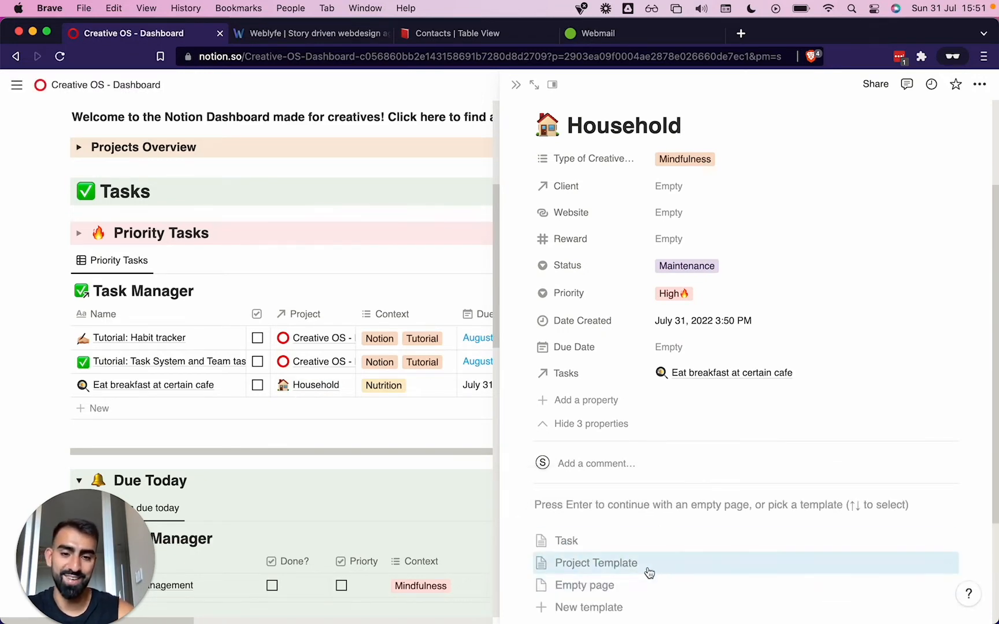
- Apply the Project Template to the Household page and write "Happy House happy life" under the Short Brief toggle
{"action": "left_click", "coordinate": [648, 568]}
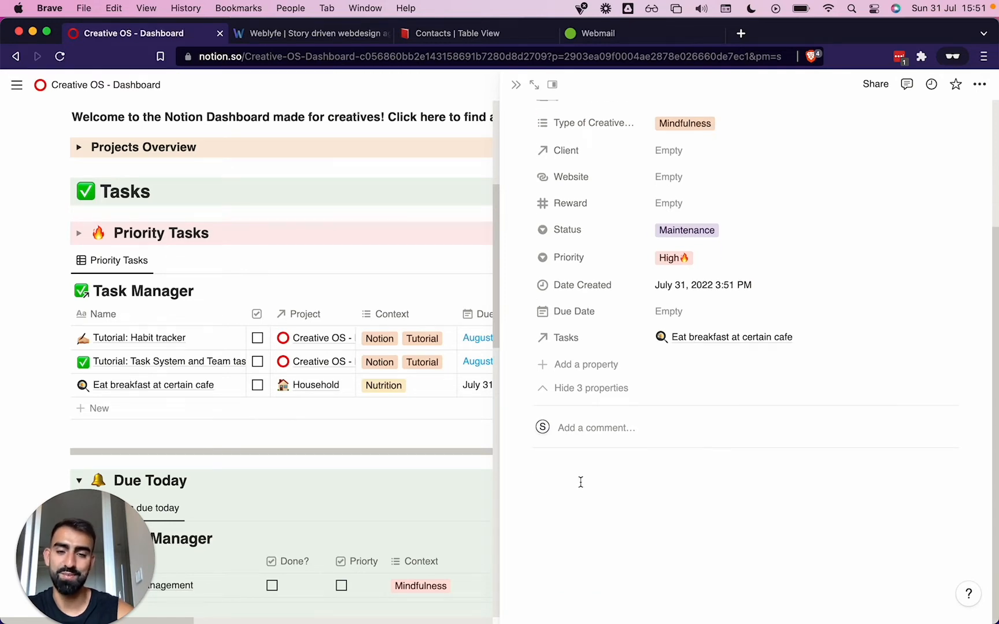
{"action": "left_click", "coordinate": [540, 479]}
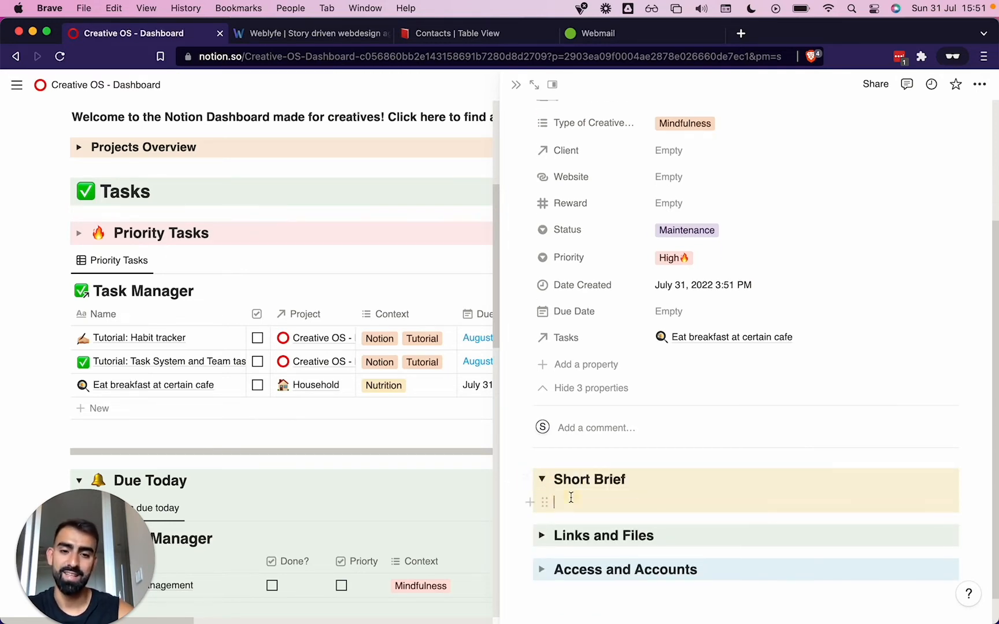
{"action": "type", "text": "Happy House happy life"}
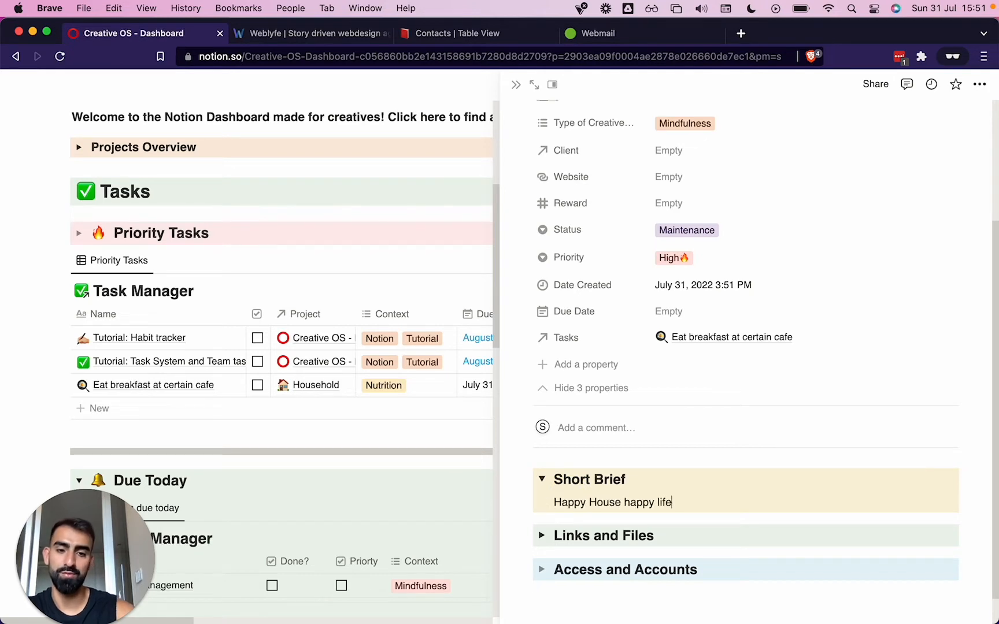
{"action": "left_click", "coordinate": [323, 393]}
{"action": "left_click", "coordinate": [358, 286]}
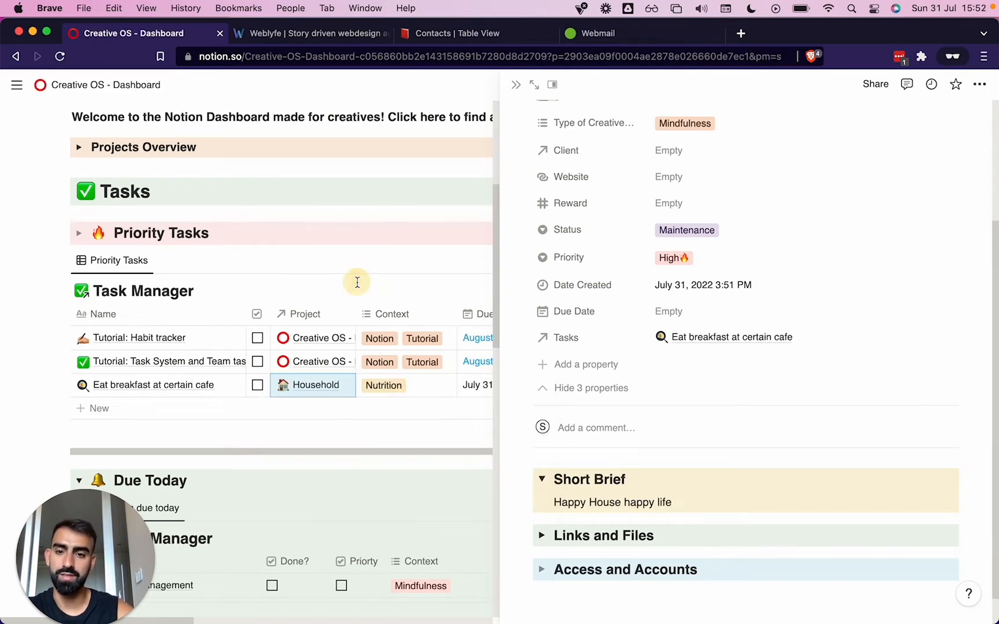
- Close the Household project page and review the breakfast task's properties in the Priority Tasks table
{"action": "left_click", "coordinate": [514, 86]}
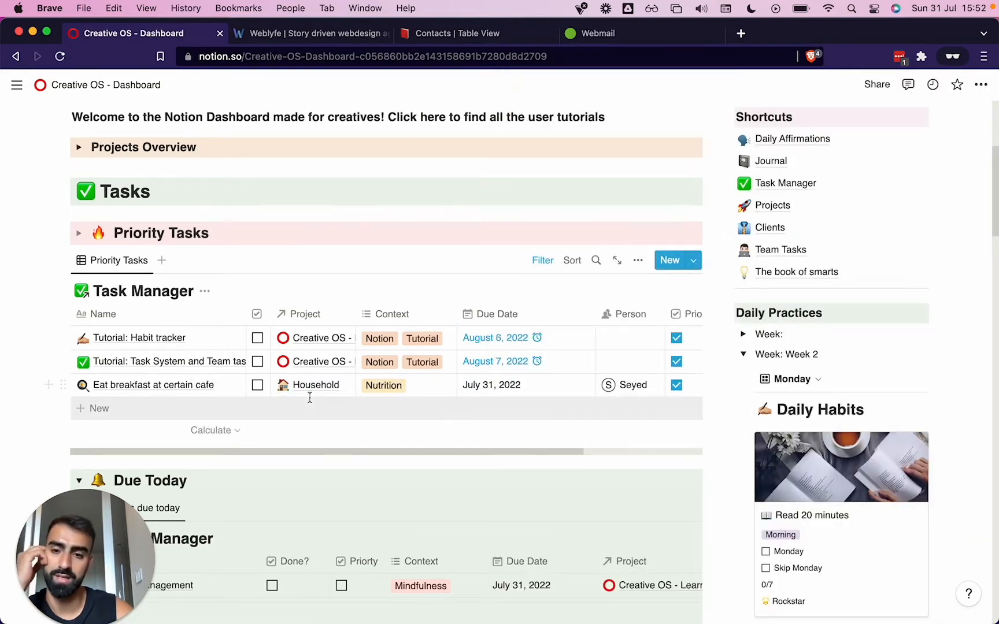
{"action": "scroll", "coordinate": [365, 387], "scroll_direction": "right", "scroll_amount": 5}
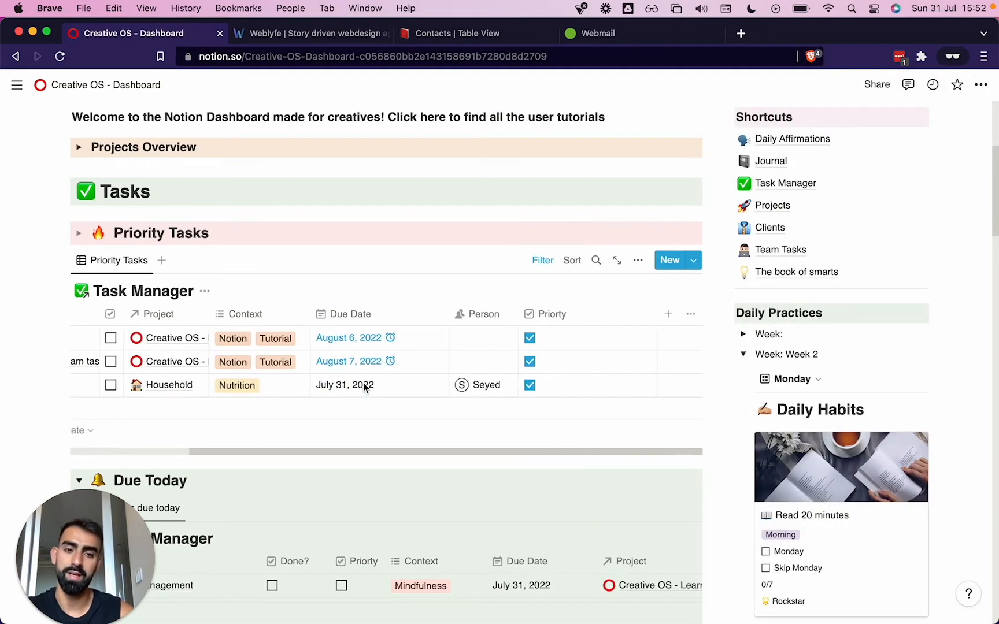
{"action": "scroll", "coordinate": [365, 388], "scroll_direction": "left", "scroll_amount": 5}
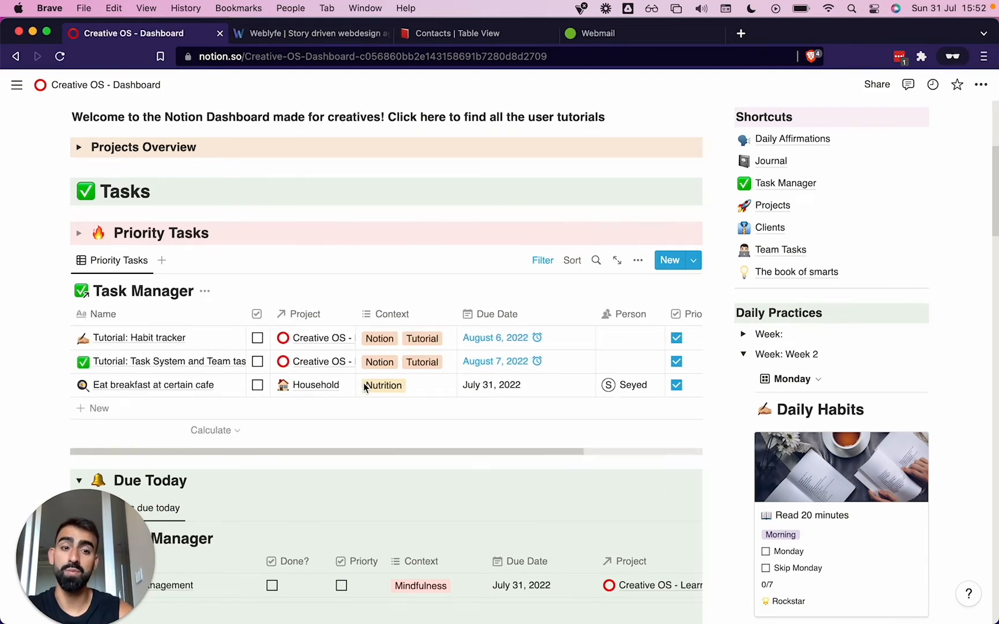
{"action": "scroll", "coordinate": [365, 387], "scroll_direction": "up", "scroll_amount": 10}
{"action": "scroll", "coordinate": [363, 384], "scroll_direction": "down", "scroll_amount": 8}
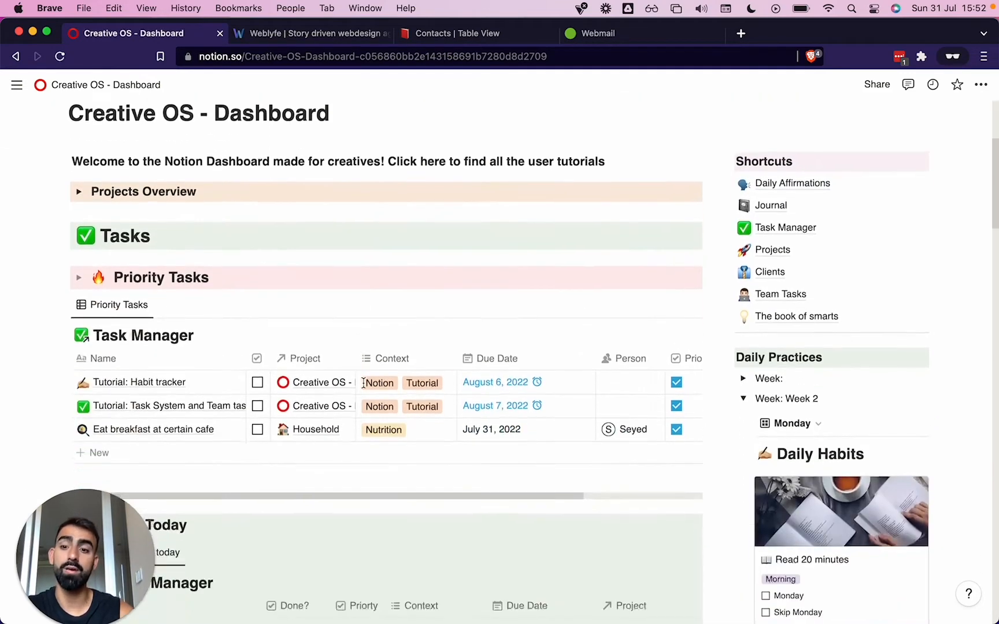
{"action": "scroll", "coordinate": [363, 383], "scroll_direction": "down", "scroll_amount": 3}
{"action": "scroll", "coordinate": [364, 384], "scroll_direction": "up", "scroll_amount": 5}
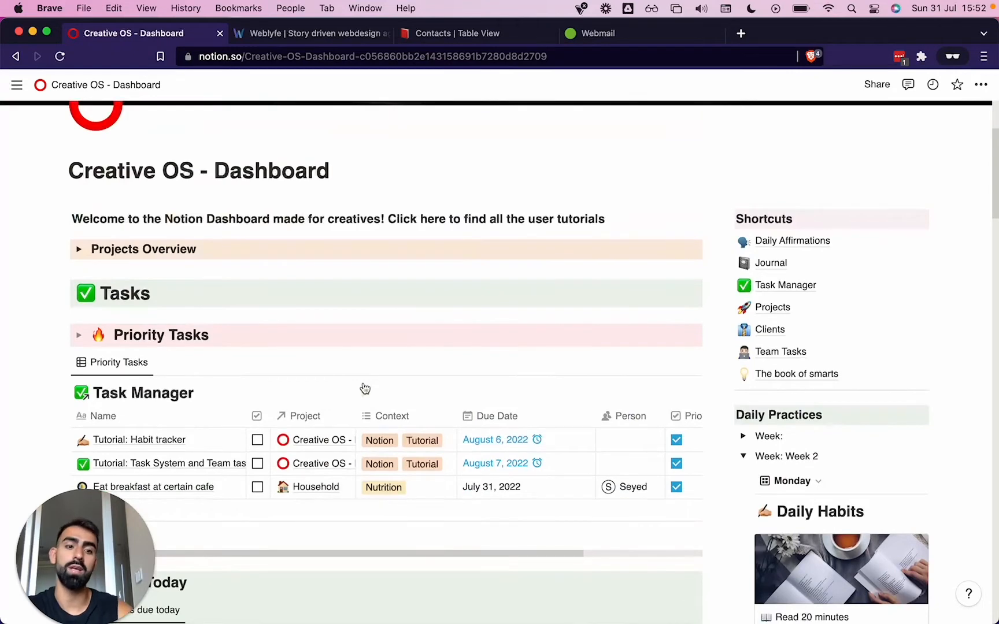
- Expand the Due Next 7 Days and Everything Else task sections on the dashboard
{"action": "scroll", "coordinate": [365, 389], "scroll_direction": "down", "scroll_amount": 10}
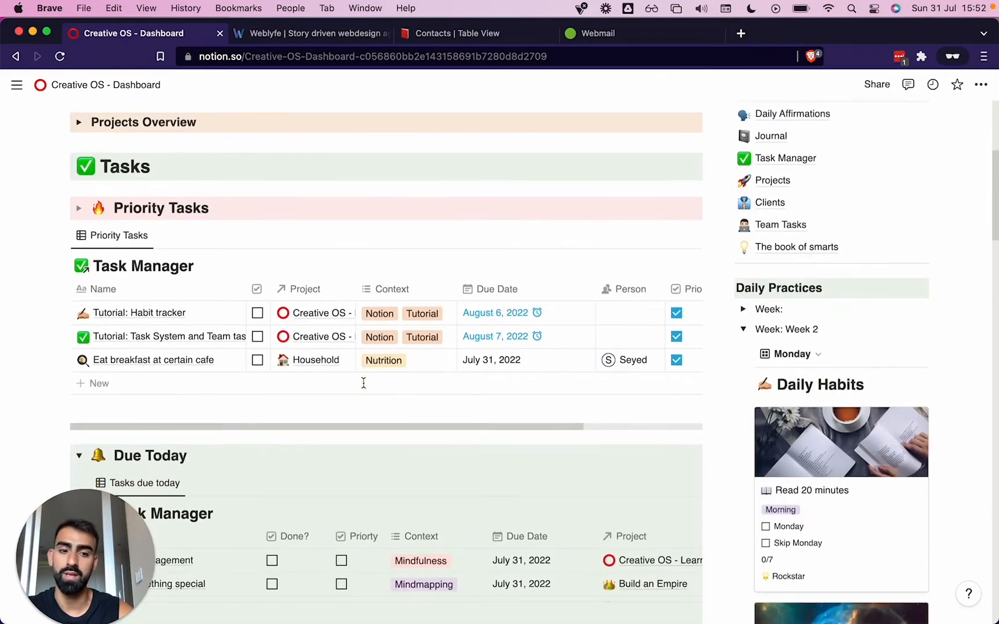
{"action": "scroll", "coordinate": [364, 389], "scroll_direction": "down", "scroll_amount": 5}
{"action": "scroll", "coordinate": [364, 382], "scroll_direction": "up", "scroll_amount": 3}
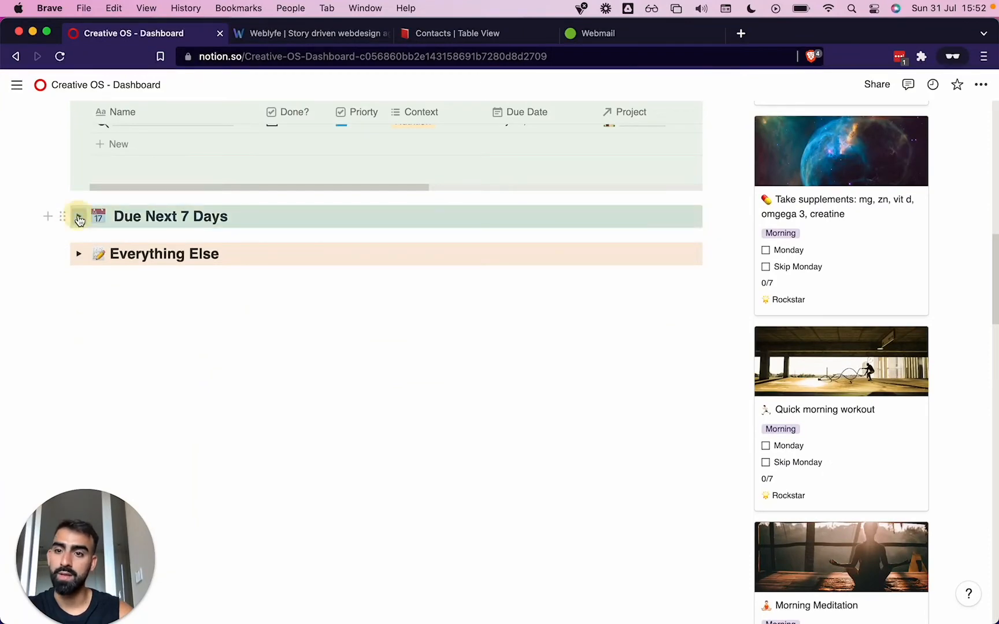
{"action": "left_click", "coordinate": [79, 217]}
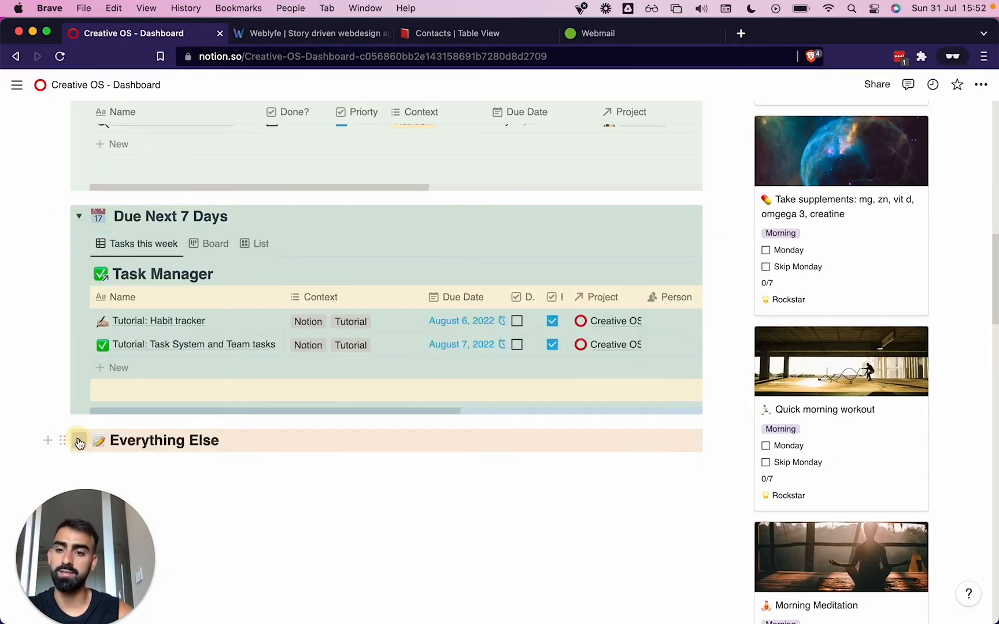
{"action": "left_click", "coordinate": [79, 442]}
{"action": "scroll", "coordinate": [283, 457], "scroll_direction": "up", "scroll_amount": 10}
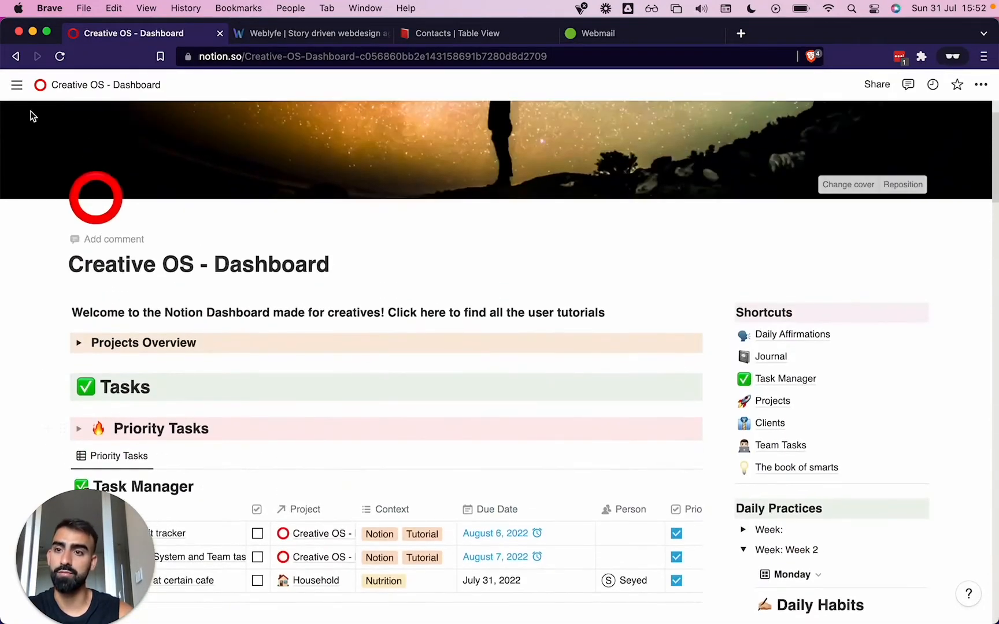
- Go to the Task Manager page with the sidebar shown and switch it to the Table view
{"action": "left_click", "coordinate": [17, 87]}
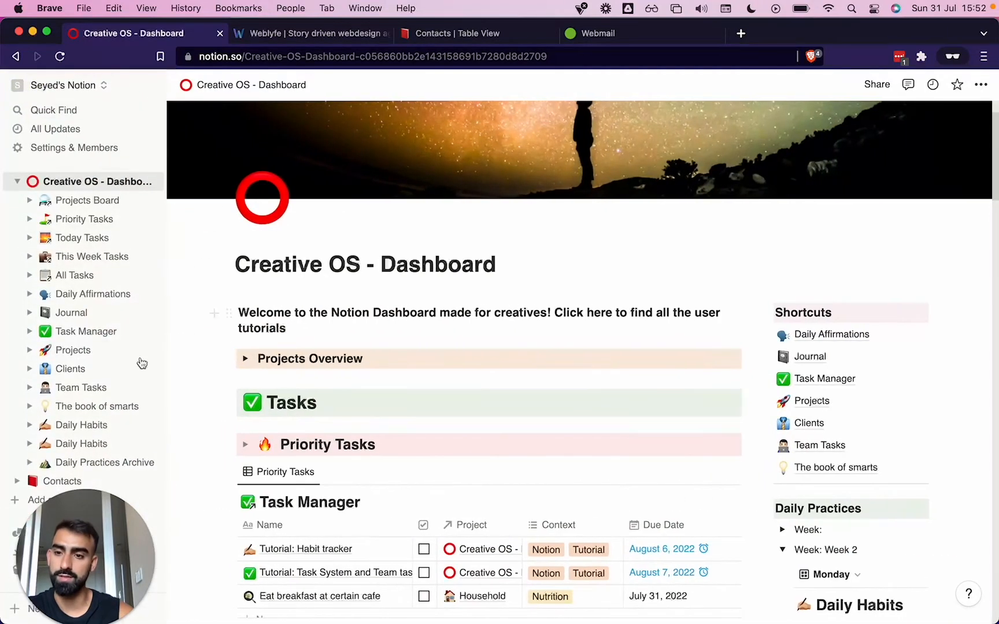
{"action": "left_click", "coordinate": [87, 332]}
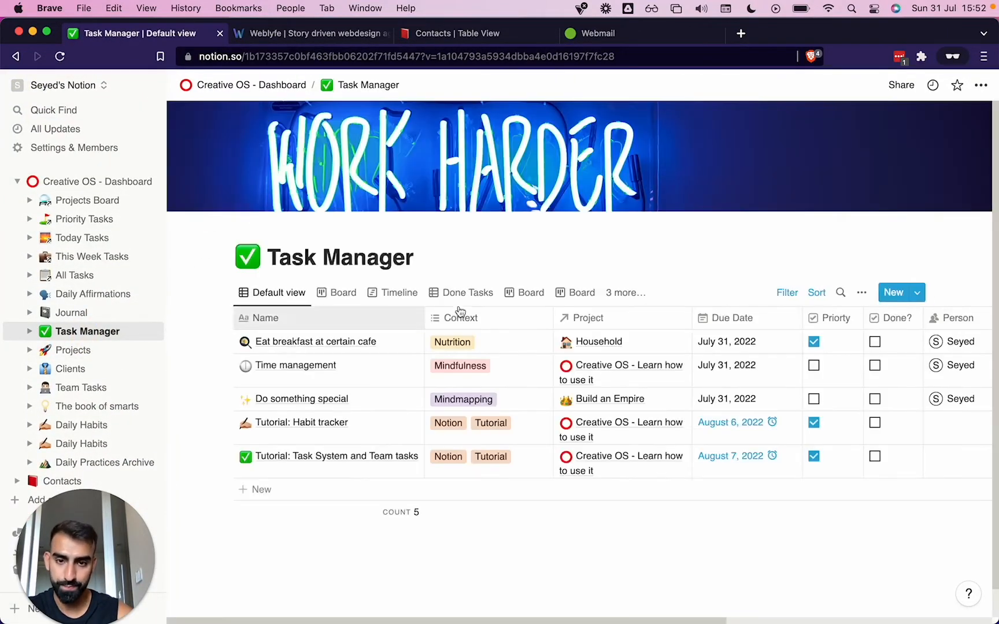
{"action": "left_click", "coordinate": [626, 293]}
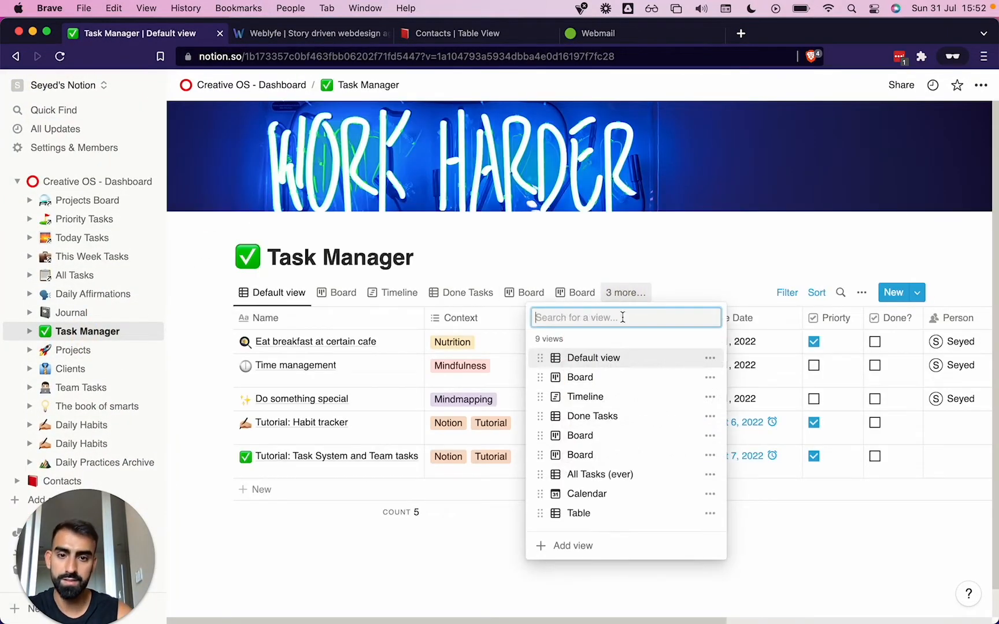
{"action": "left_click", "coordinate": [579, 513]}
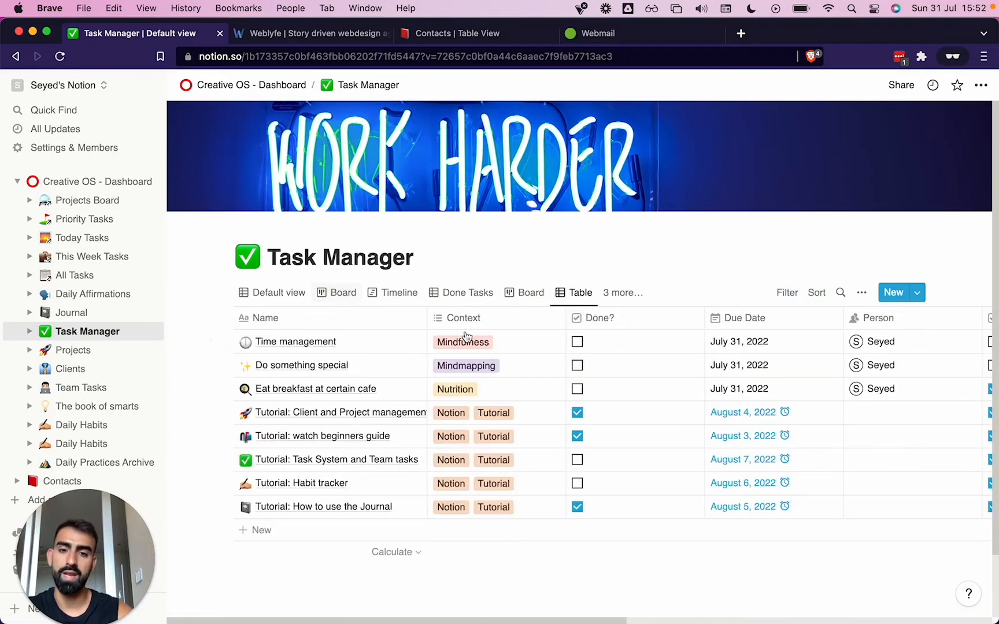
- Add an on-day-of-event (9:00 AM) reminder to the due date of the breakfast task
{"action": "scroll", "coordinate": [601, 337], "scroll_direction": "right", "scroll_amount": 5}
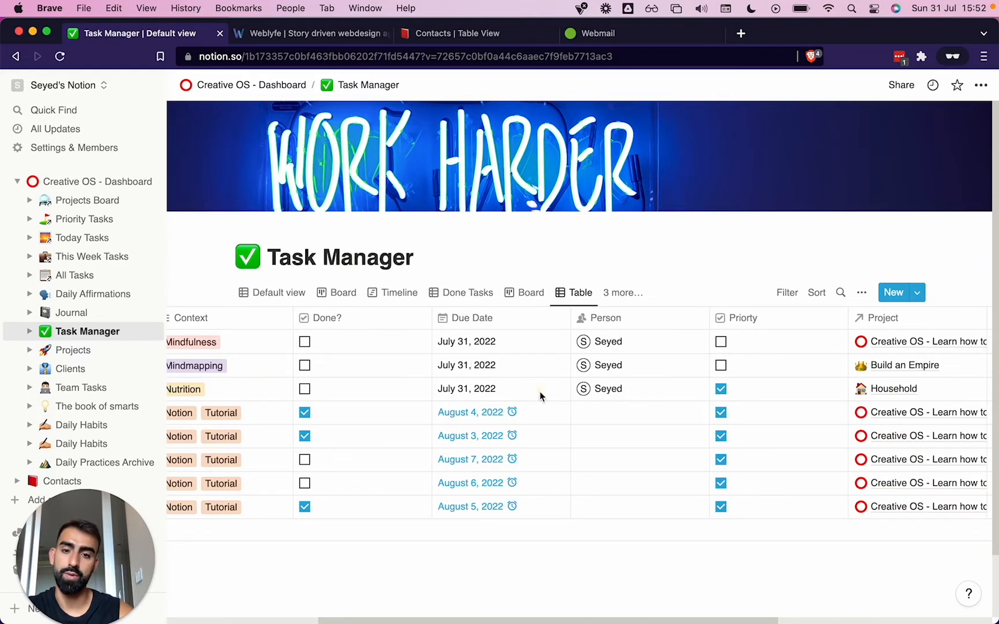
{"action": "left_click", "coordinate": [539, 395]}
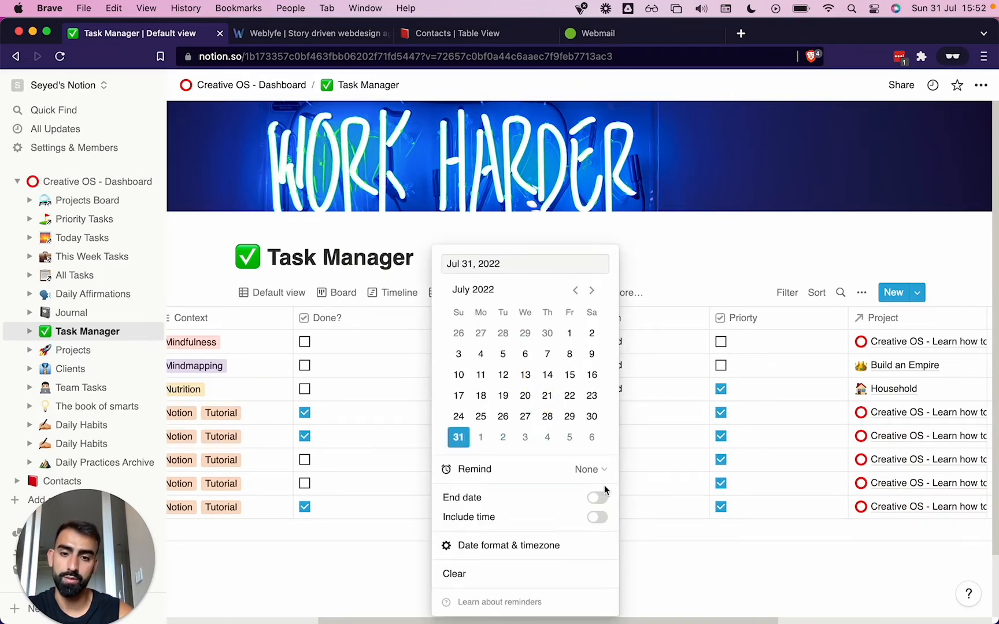
{"action": "left_click", "coordinate": [574, 480]}
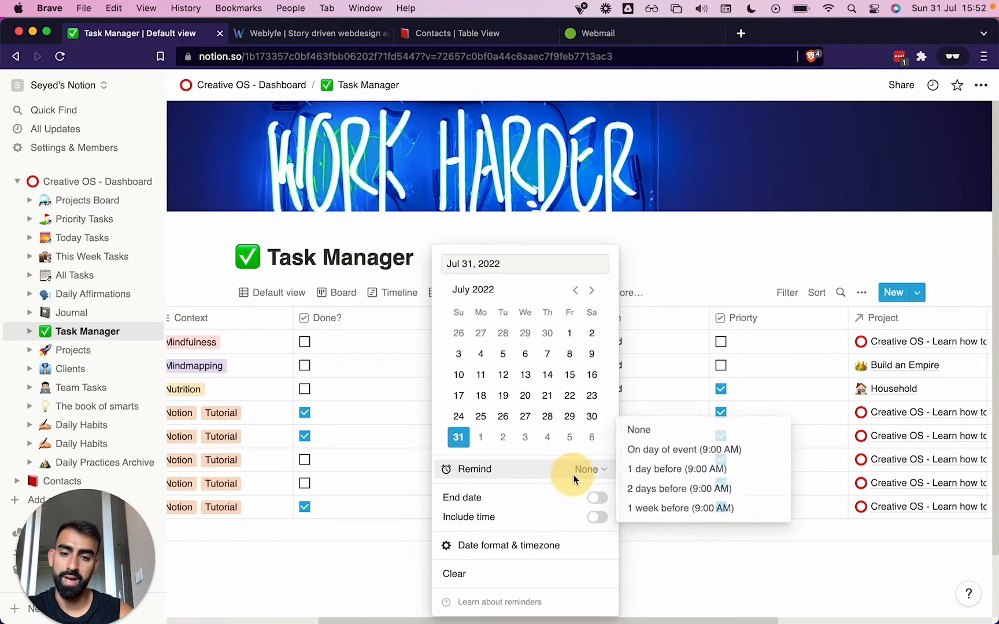
{"action": "left_click", "coordinate": [662, 449]}
{"action": "left_click", "coordinate": [671, 581]}
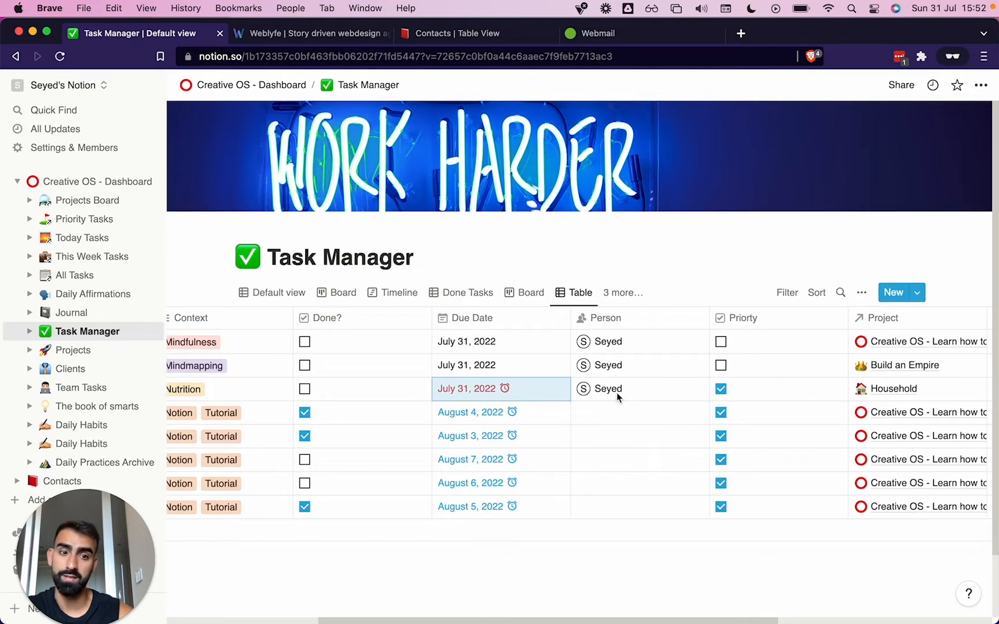
{"action": "scroll", "coordinate": [617, 396], "scroll_direction": "right", "scroll_amount": 10}
{"action": "scroll", "coordinate": [618, 397], "scroll_direction": "left", "scroll_amount": 10}
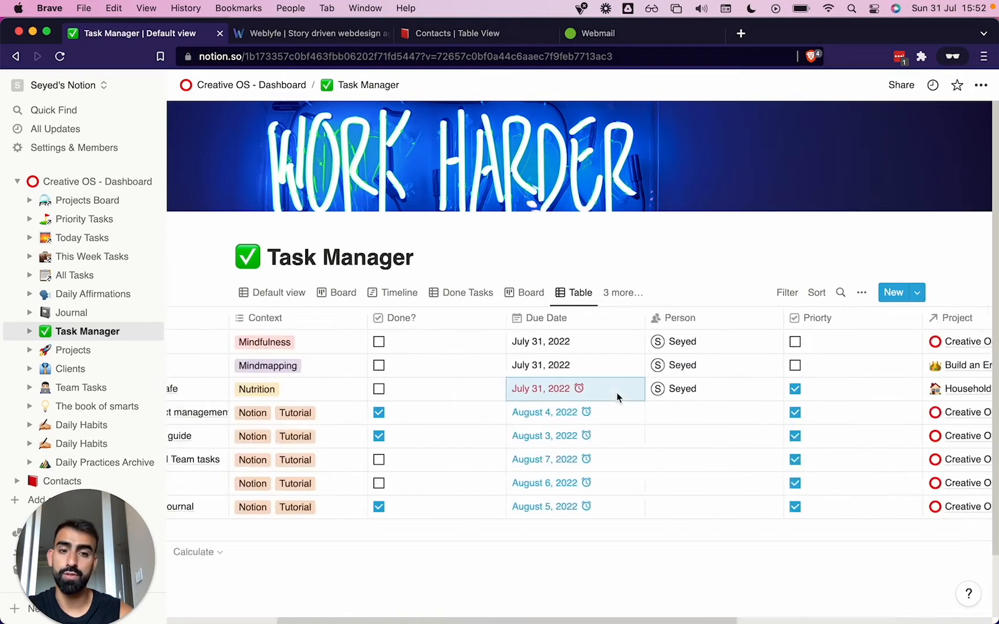
- Show the Task Manager as the board grouped by context and look through its columns
{"action": "left_click", "coordinate": [520, 294]}
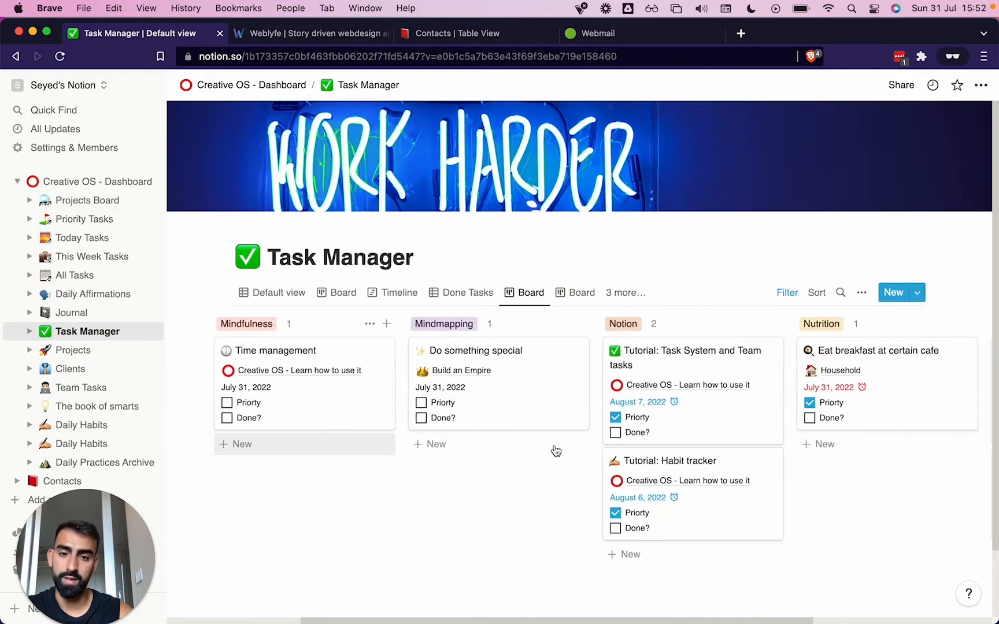
{"action": "scroll", "coordinate": [555, 451], "scroll_direction": "right", "scroll_amount": 5}
{"action": "scroll", "coordinate": [555, 451], "scroll_direction": "left", "scroll_amount": 10}
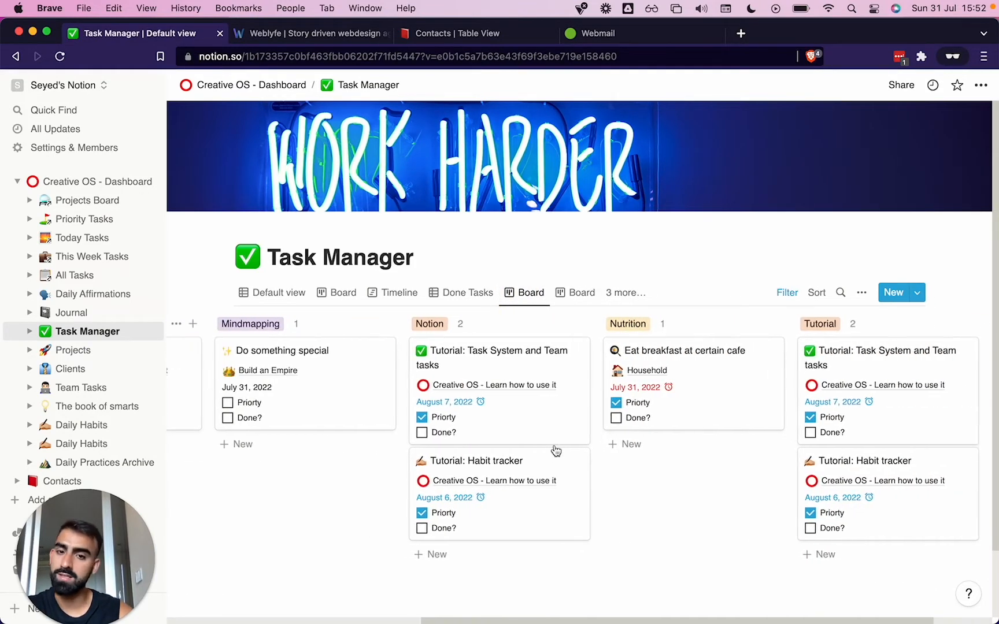
{"action": "scroll", "coordinate": [555, 451], "scroll_direction": "right", "scroll_amount": 8}
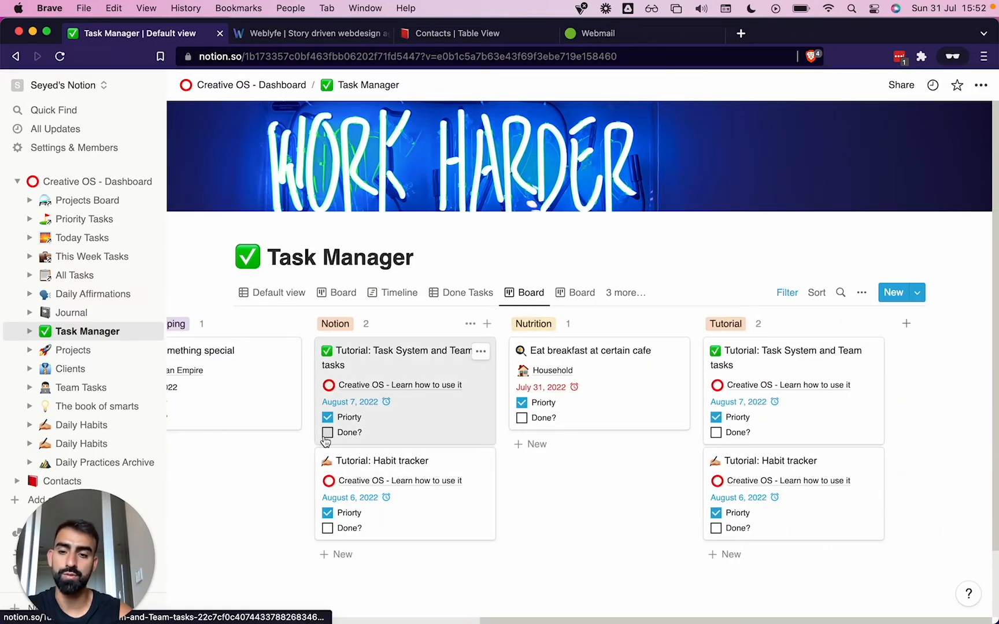
{"action": "scroll", "coordinate": [326, 441], "scroll_direction": "left", "scroll_amount": 10}
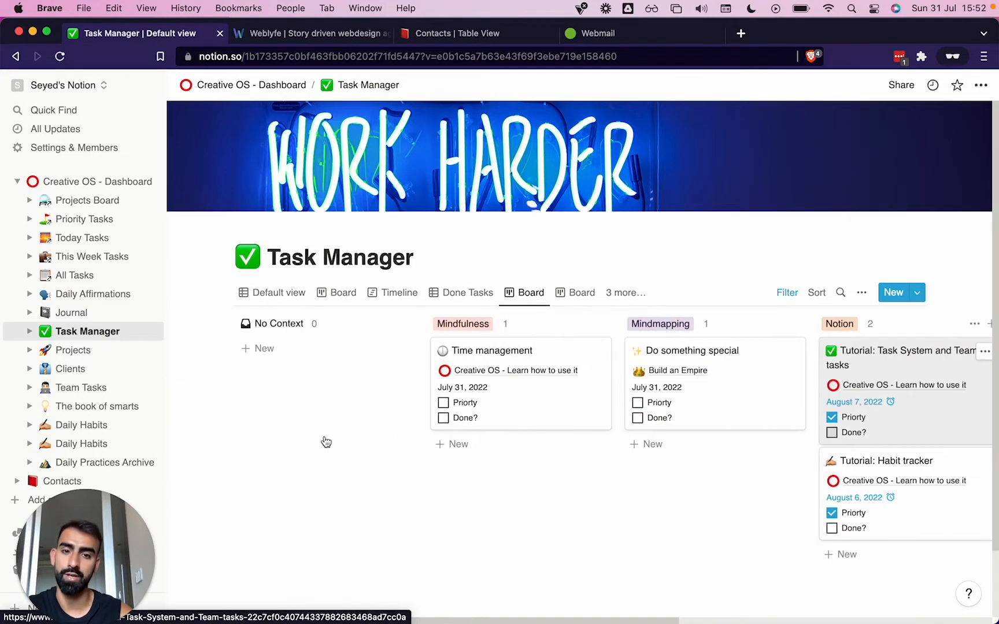
- Bring up the Done Tasks view and sort it by Due Date in descending order
{"action": "left_click", "coordinate": [462, 292]}
{"action": "scroll", "coordinate": [653, 367], "scroll_direction": "right", "scroll_amount": 8}
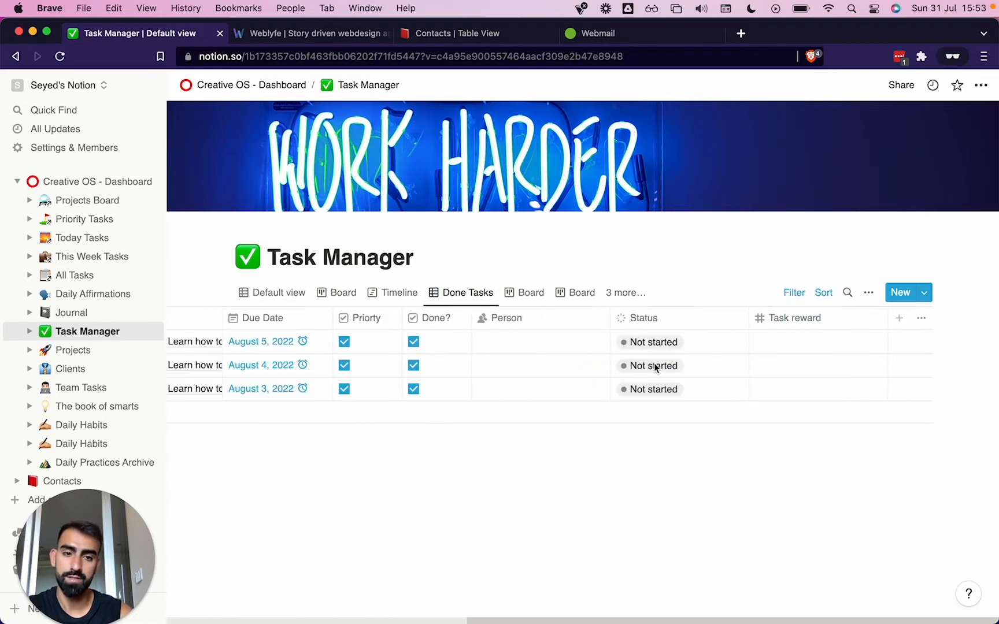
{"action": "scroll", "coordinate": [656, 367], "scroll_direction": "left", "scroll_amount": 8}
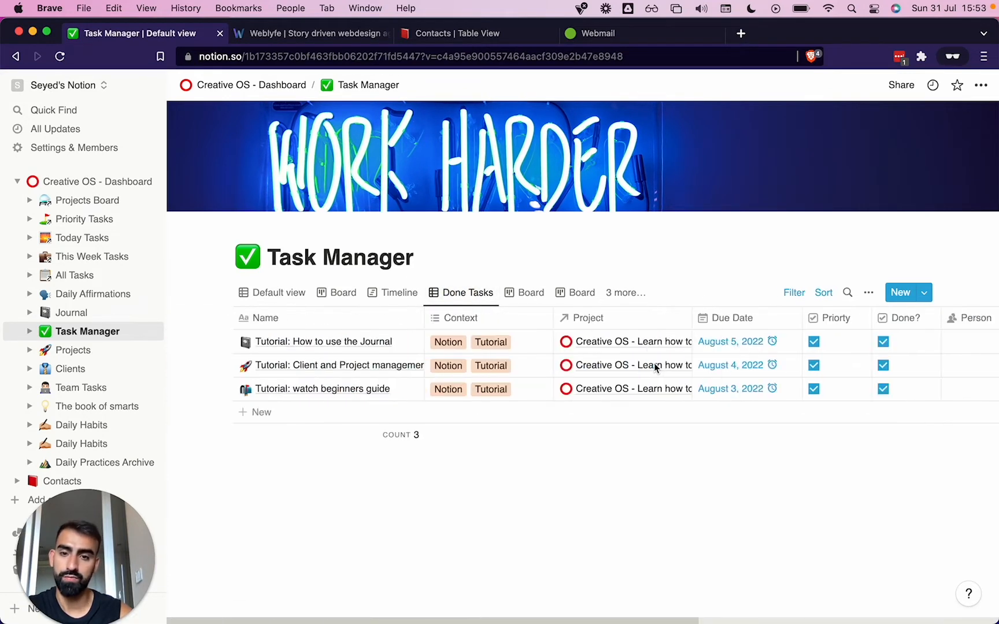
{"action": "left_click", "coordinate": [755, 319]}
{"action": "left_click", "coordinate": [746, 411]}
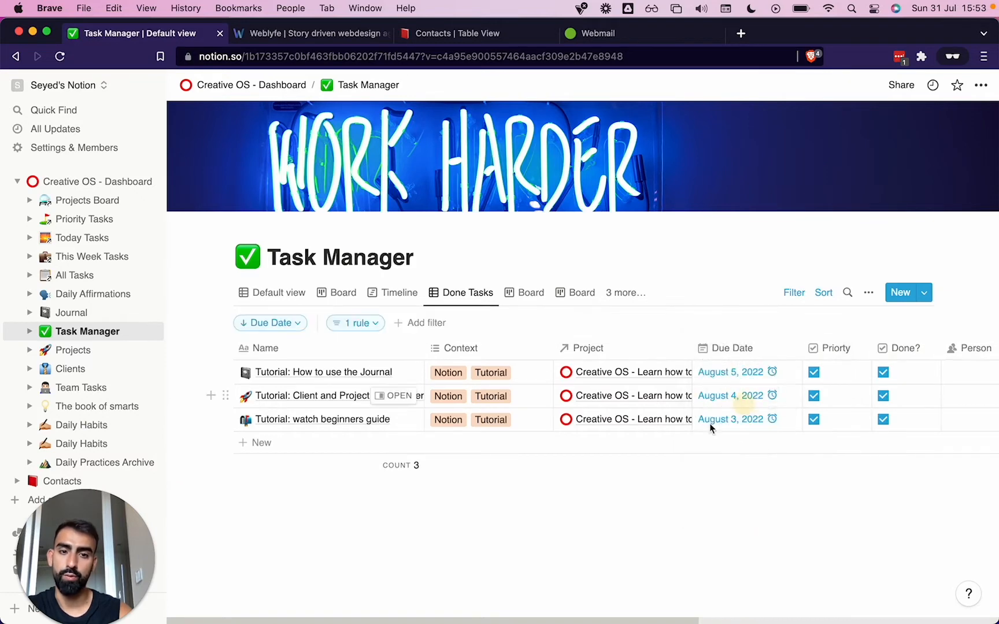
{"action": "scroll", "coordinate": [572, 499], "scroll_direction": "right", "scroll_amount": 8}
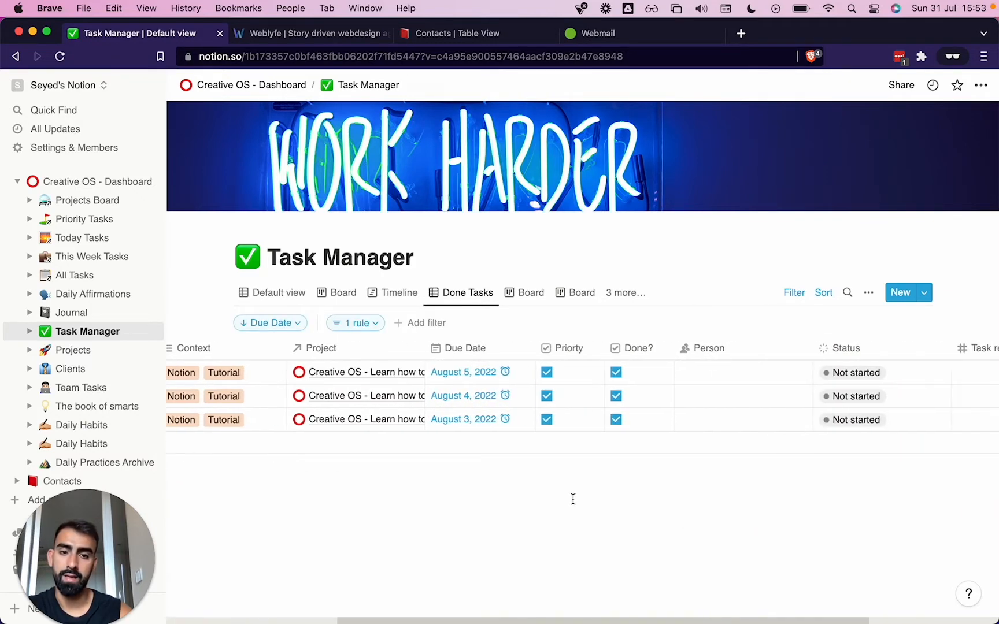
{"action": "scroll", "coordinate": [573, 499], "scroll_direction": "left", "scroll_amount": 5}
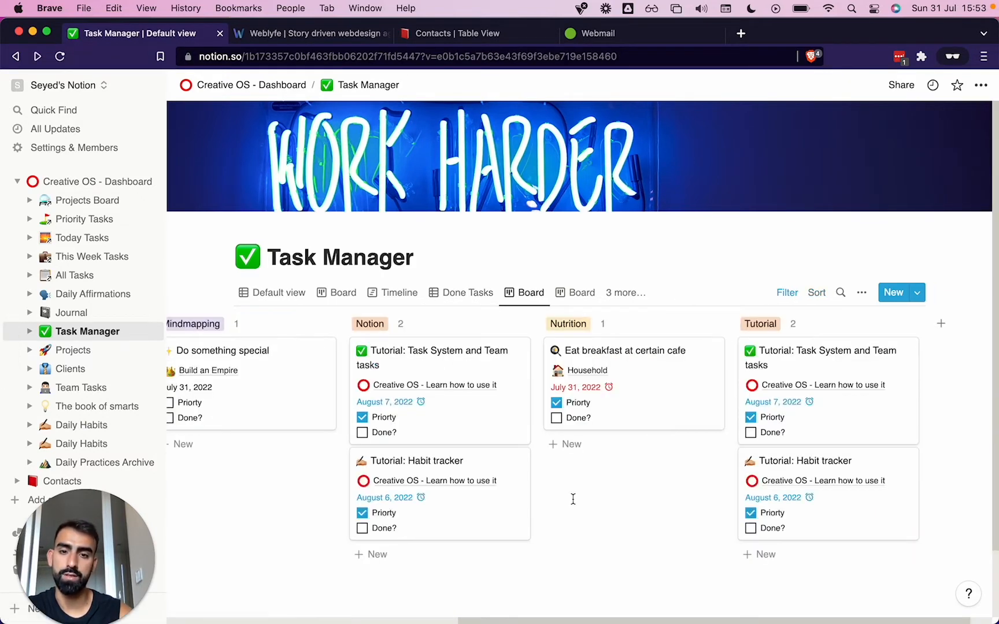
- Show the tasks in the Timeline view and look across July and August
{"action": "left_click", "coordinate": [386, 294]}
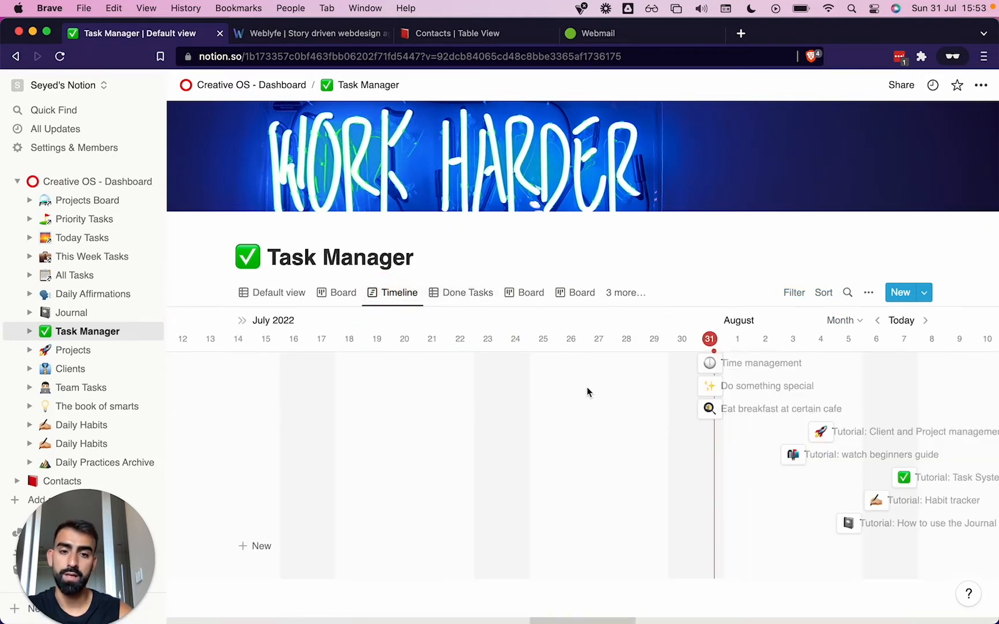
{"action": "scroll", "coordinate": [512, 463], "scroll_direction": "right", "scroll_amount": 6}
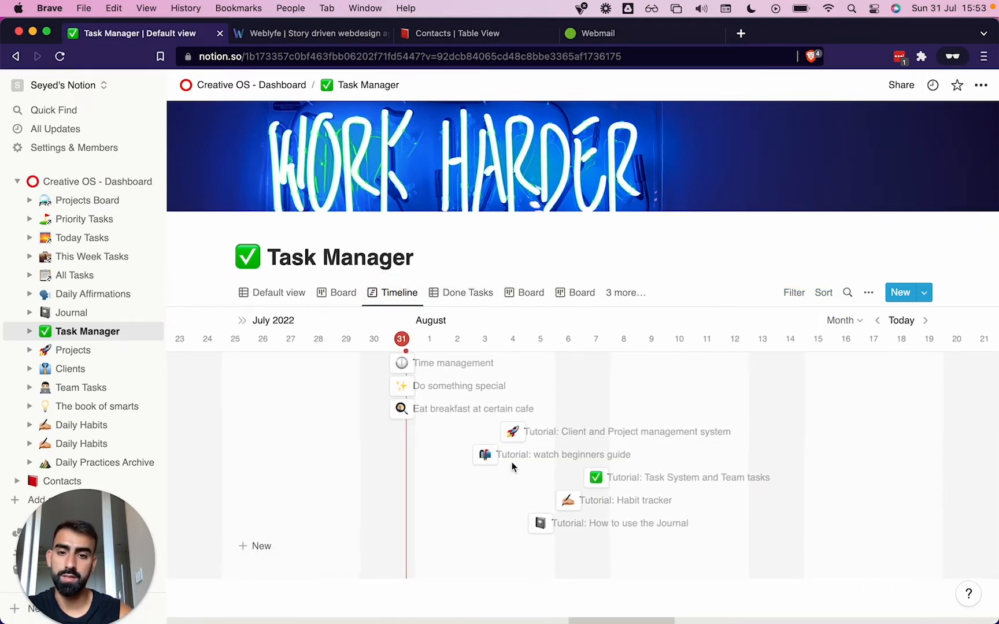
{"action": "scroll", "coordinate": [512, 467], "scroll_direction": "right", "scroll_amount": 5}
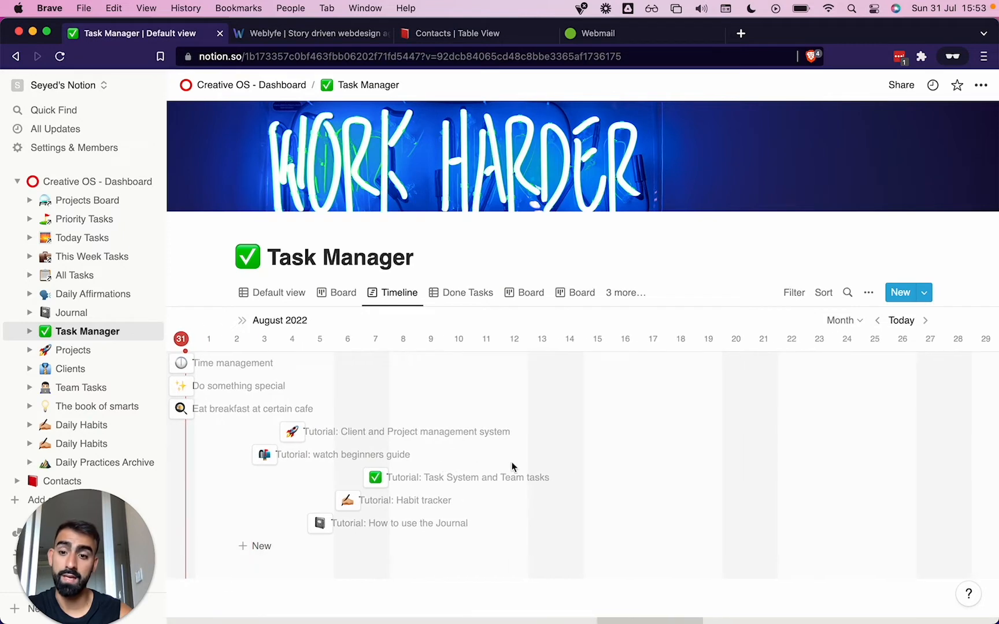
{"action": "scroll", "coordinate": [512, 467], "scroll_direction": "left", "scroll_amount": 15}
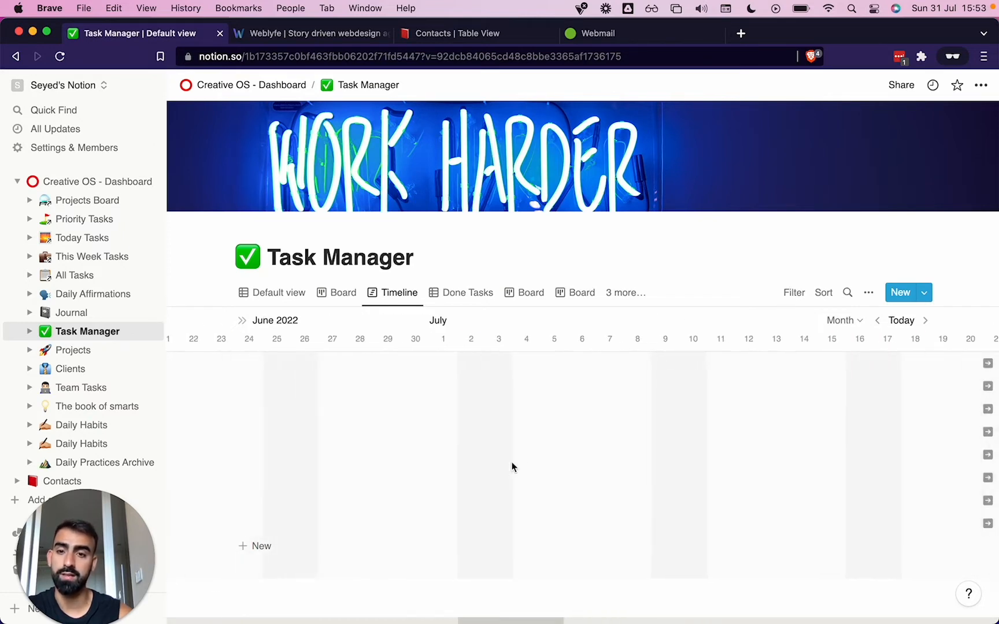
- Show the Task Manager in the Table view and look across all its task columns
{"action": "left_click", "coordinate": [618, 298]}
{"action": "left_click", "coordinate": [597, 515]}
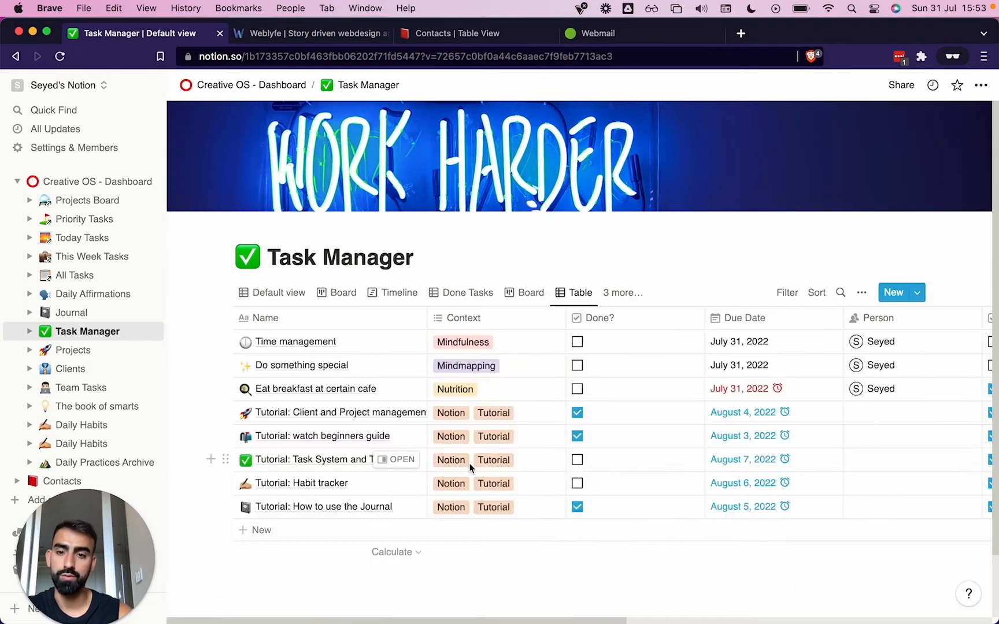
{"action": "scroll", "coordinate": [470, 465], "scroll_direction": "down", "scroll_amount": 1}
{"action": "scroll", "coordinate": [470, 467], "scroll_direction": "right", "scroll_amount": 10}
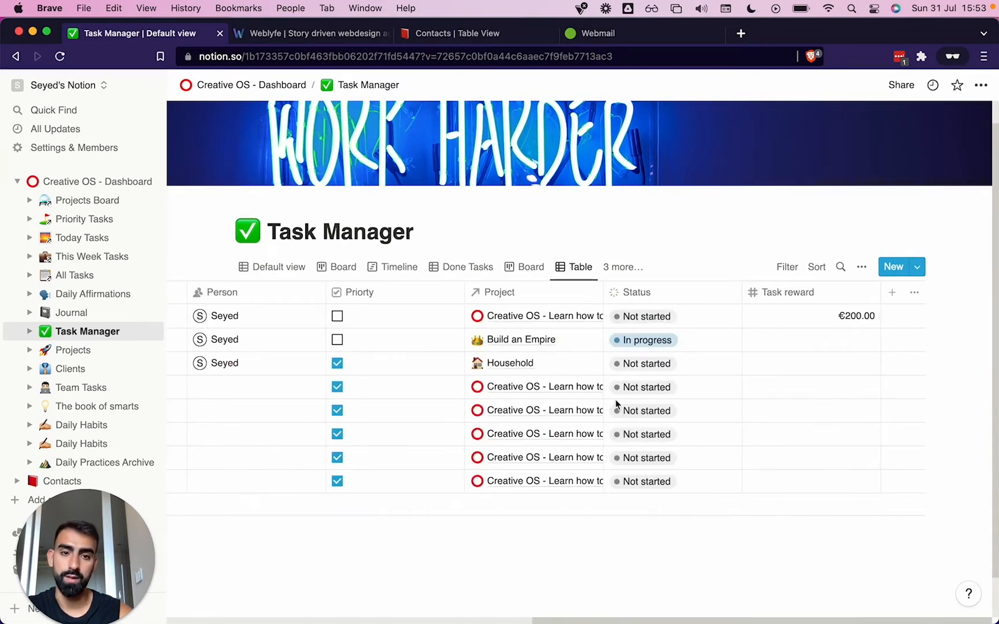
{"action": "scroll", "coordinate": [567, 370], "scroll_direction": "left", "scroll_amount": 10}
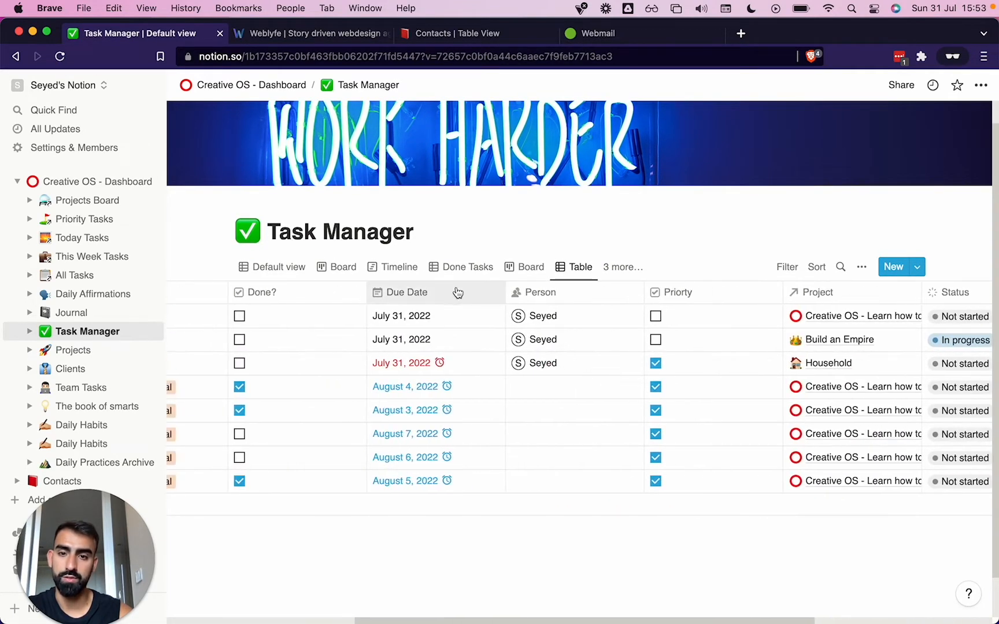
- Set the Due Date property's time format to 24 hour, keeping Full date as its date format and Date as its type
{"action": "left_click", "coordinate": [452, 292]}
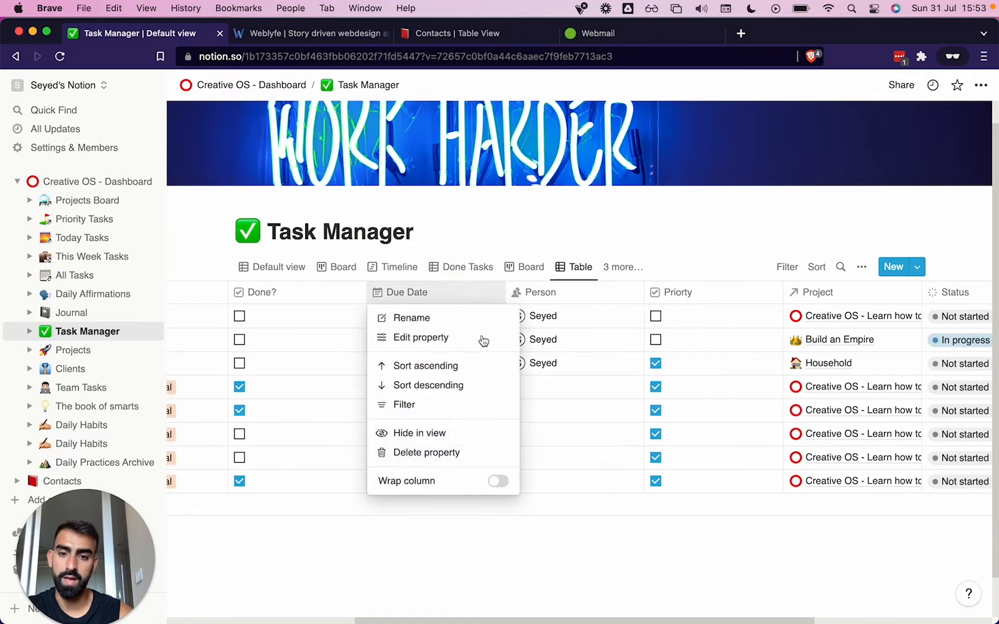
{"action": "left_click", "coordinate": [432, 337]}
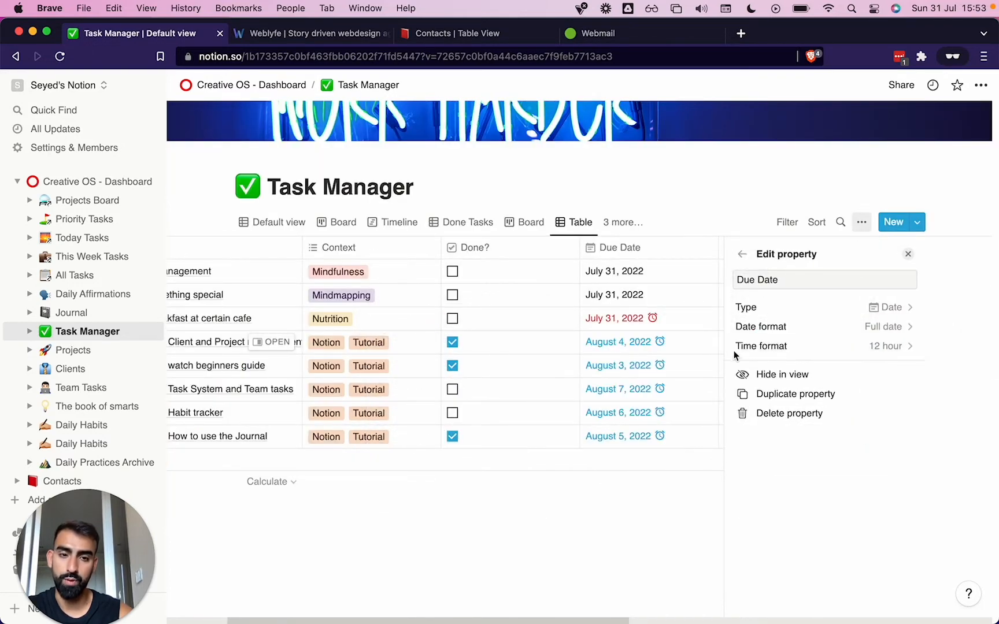
{"action": "left_click", "coordinate": [789, 345]}
{"action": "left_click", "coordinate": [778, 393]}
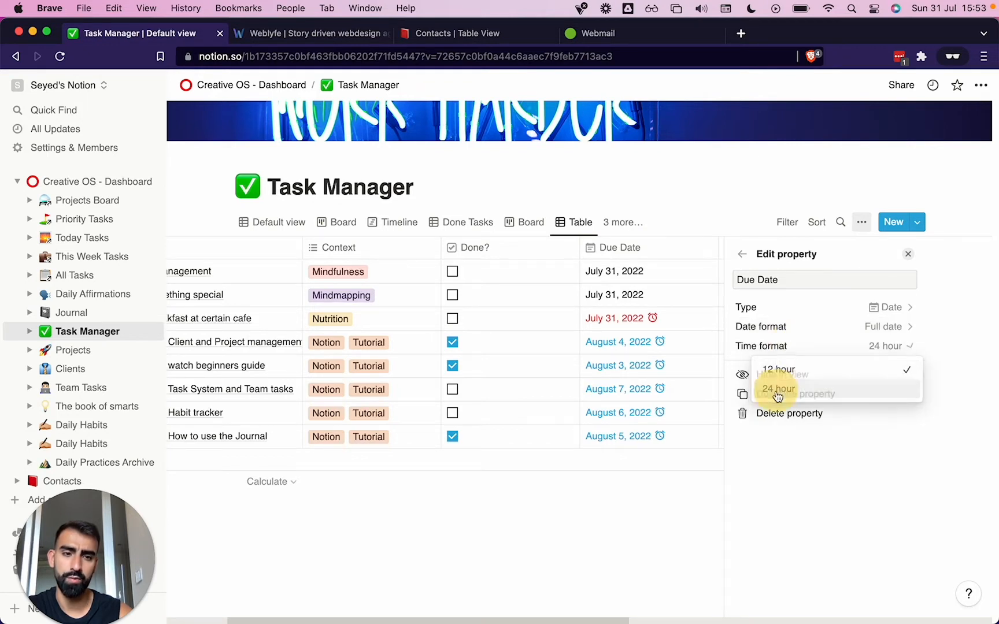
{"action": "left_click", "coordinate": [859, 328]}
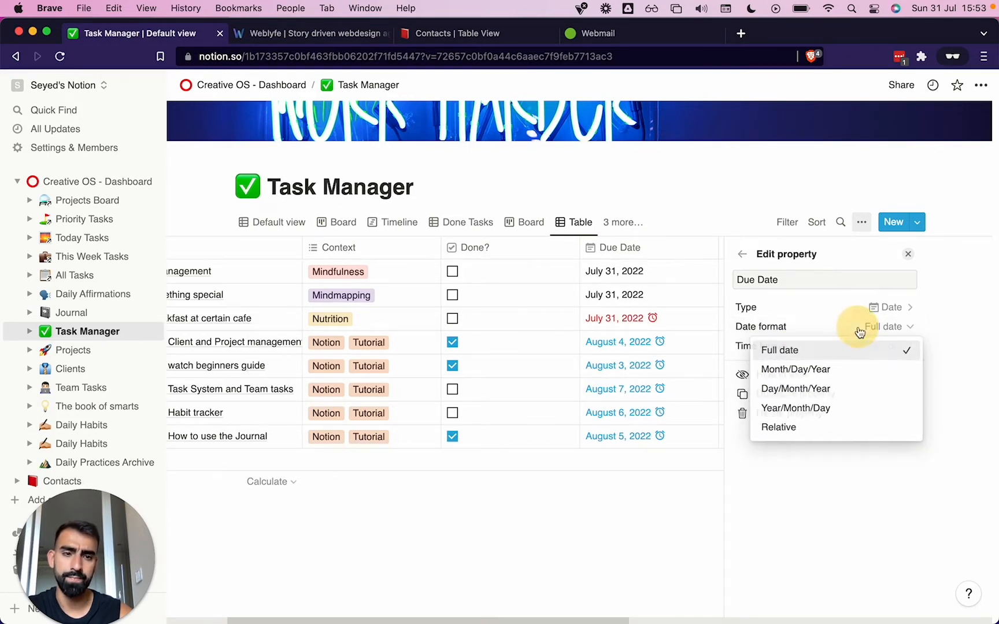
{"action": "left_click", "coordinate": [858, 328]}
{"action": "left_click", "coordinate": [838, 310]}
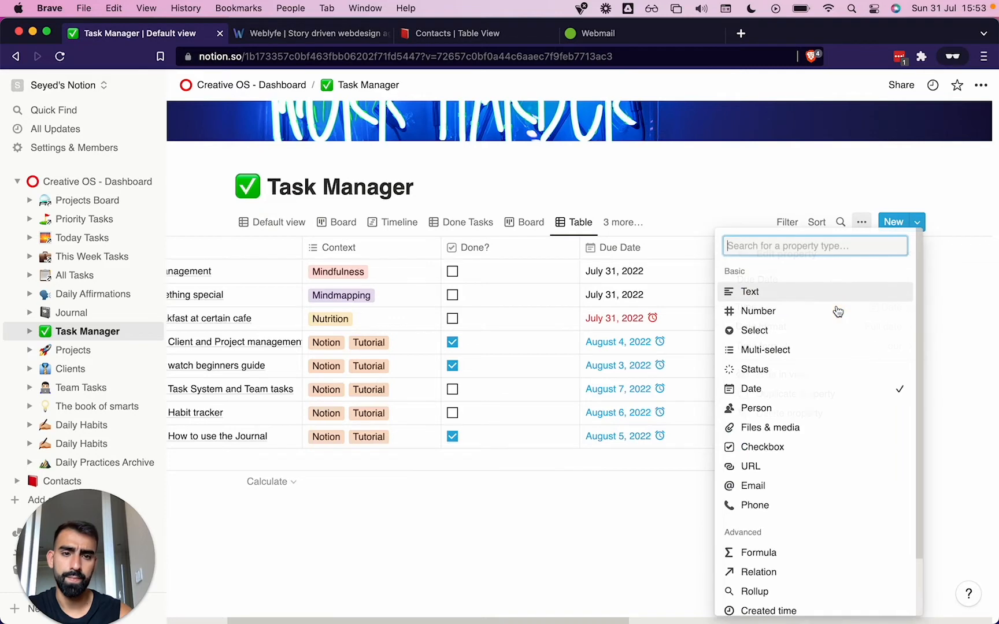
{"action": "left_click", "coordinate": [816, 390]}
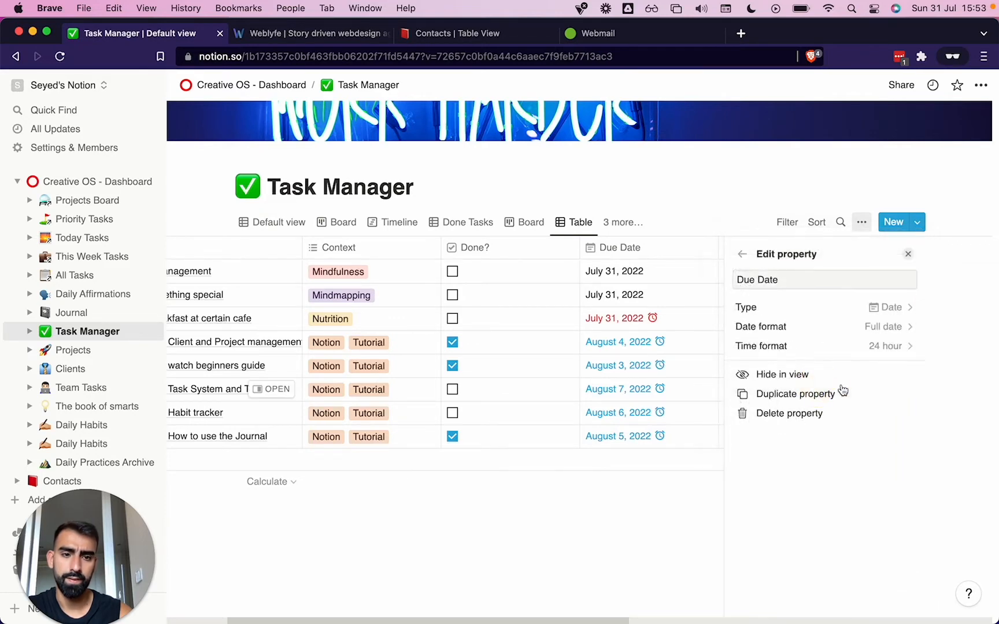
{"action": "left_click", "coordinate": [503, 566]}
- Include a time in the due date of the breakfast task and set it to 16:00
{"action": "left_click", "coordinate": [641, 312]}
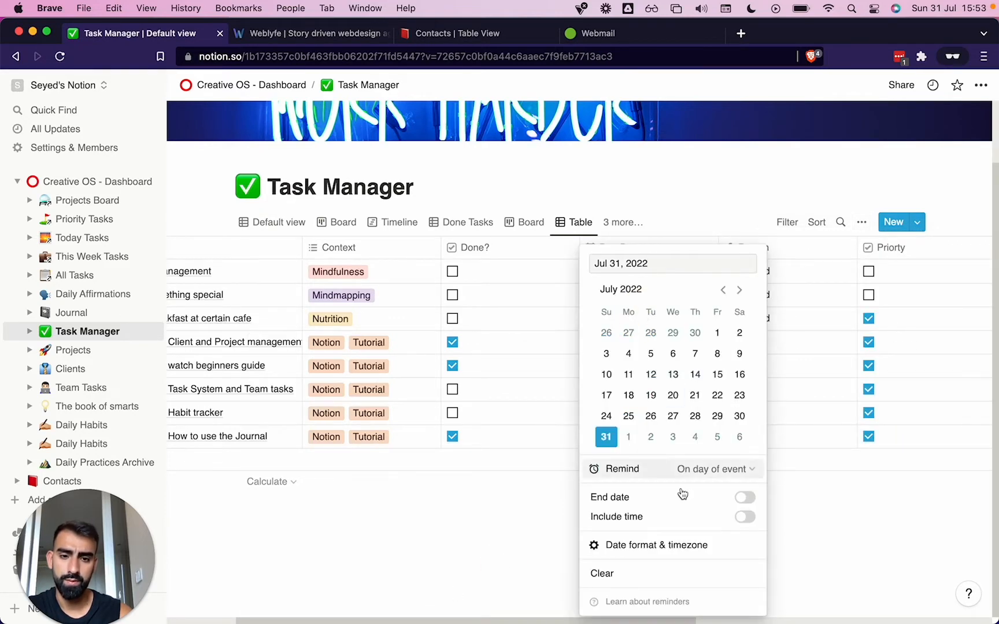
{"action": "left_click", "coordinate": [417, 541]}
{"action": "left_click", "coordinate": [620, 325]}
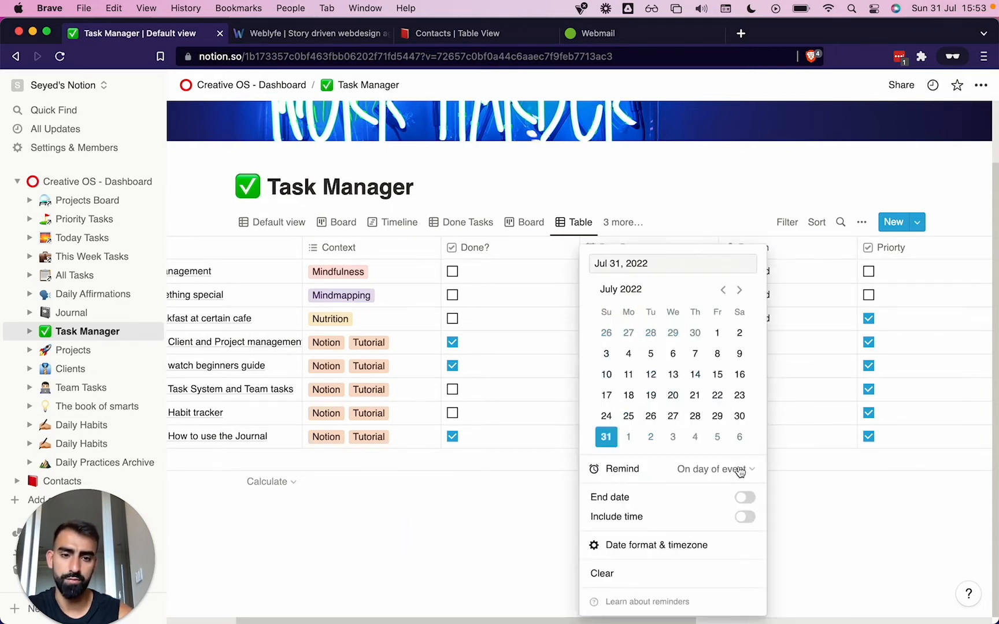
{"action": "left_click", "coordinate": [744, 517]}
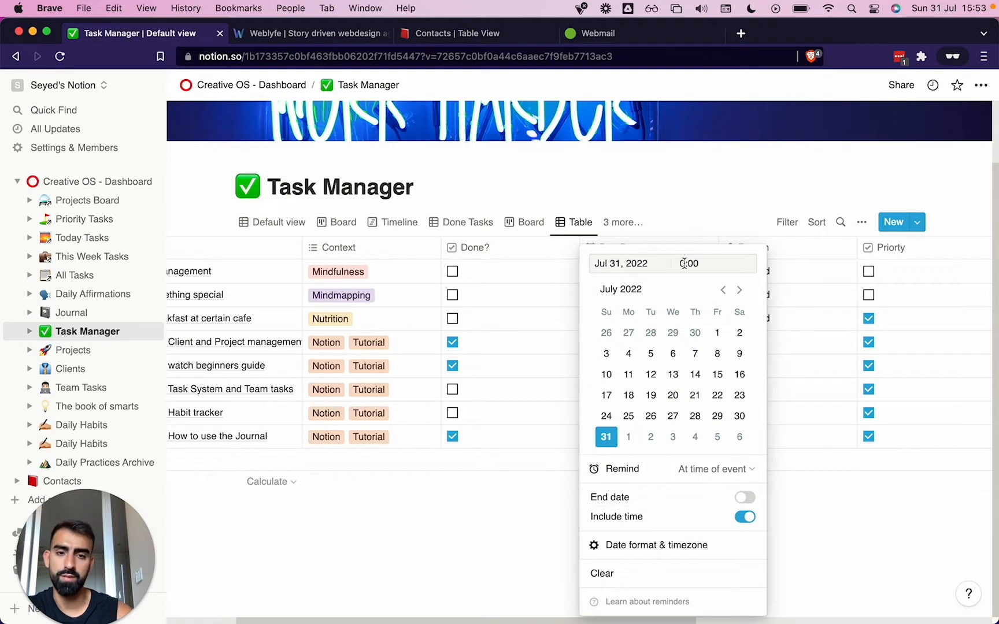
{"action": "left_click", "coordinate": [497, 556]}
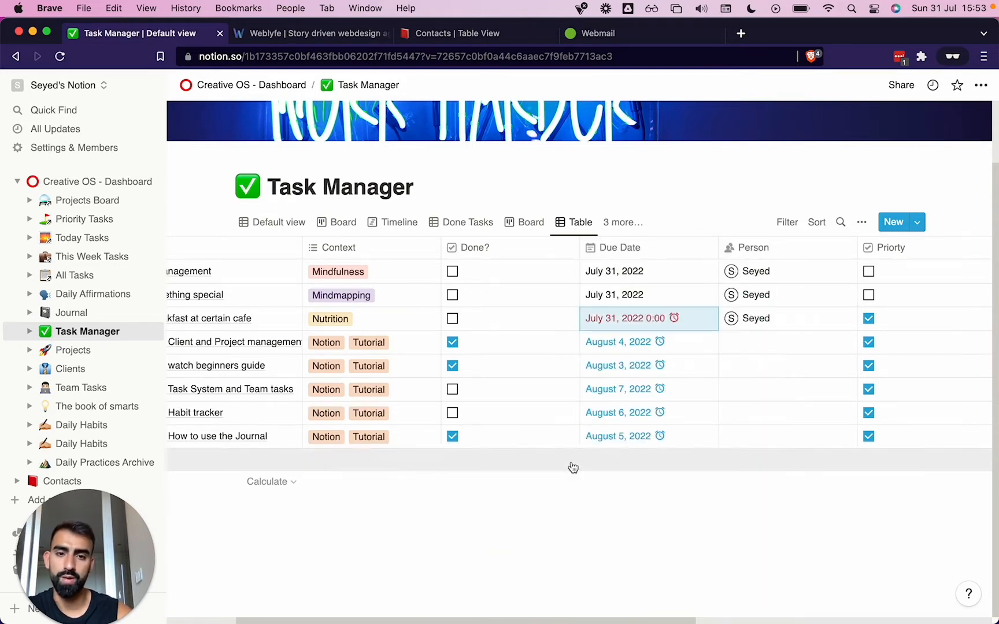
{"action": "left_click", "coordinate": [635, 331]}
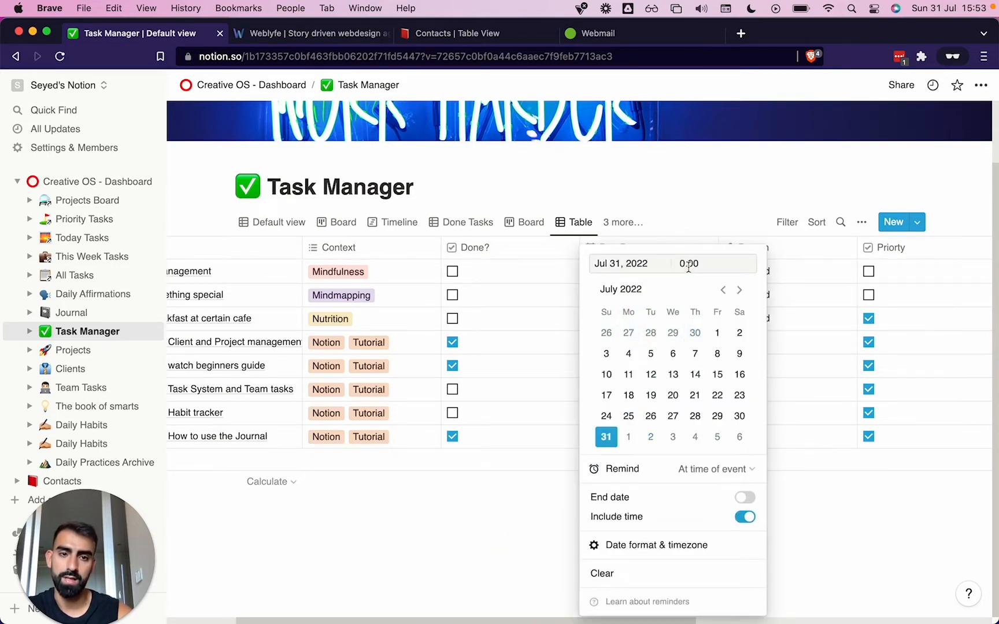
{"action": "left_click", "coordinate": [854, 542]}
{"action": "scroll", "coordinate": [656, 323], "scroll_direction": "right", "scroll_amount": 10}
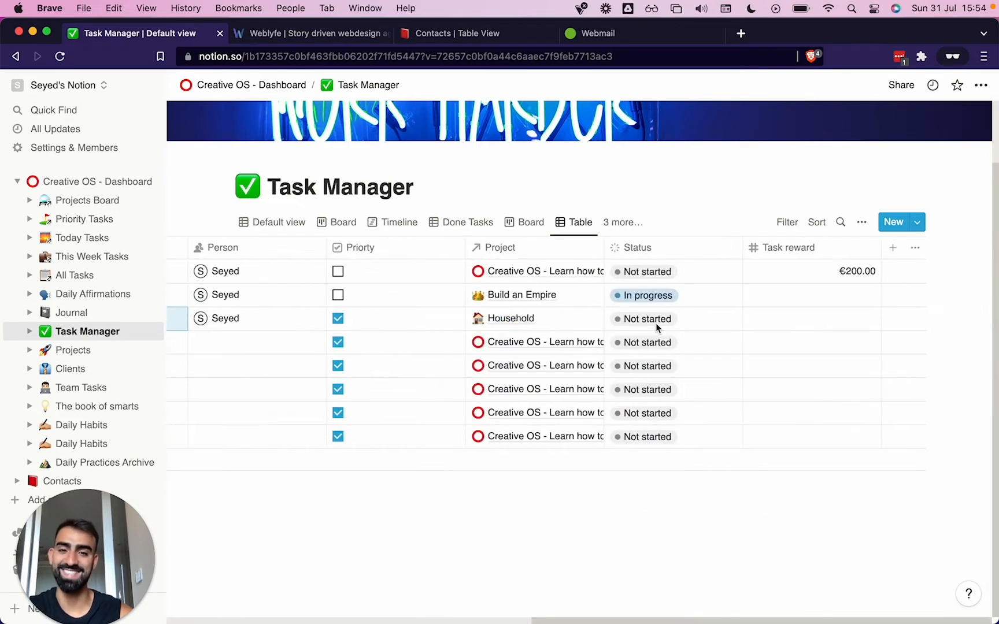
{"action": "scroll", "coordinate": [656, 323], "scroll_direction": "left", "scroll_amount": 15}
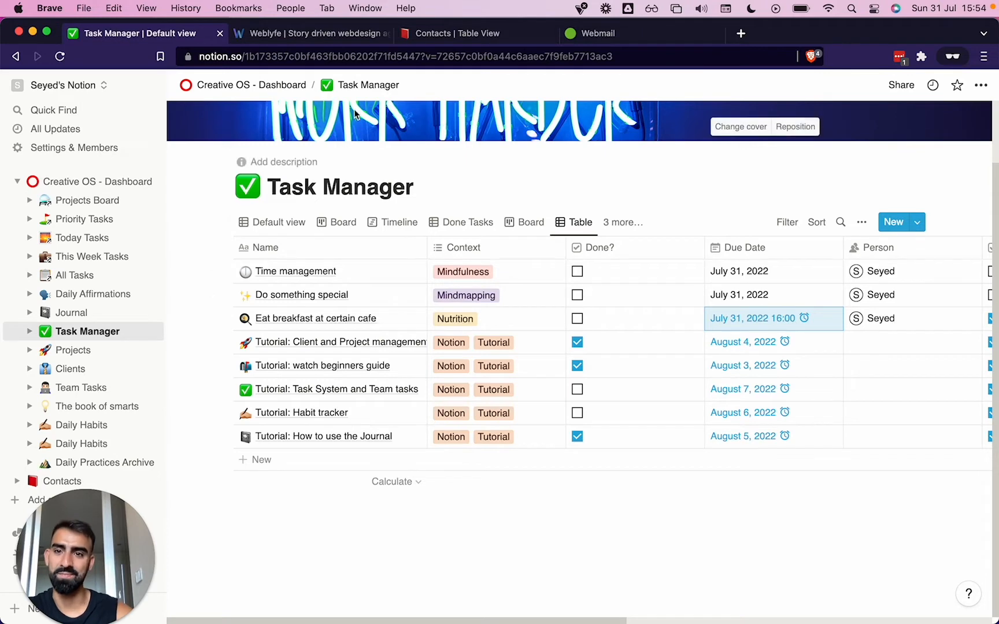
- Return to the Creative OS dashboard and look through the Priority Tasks, Due Today, Due Next 7 Days and Everything Else sections
{"action": "left_click", "coordinate": [274, 92]}
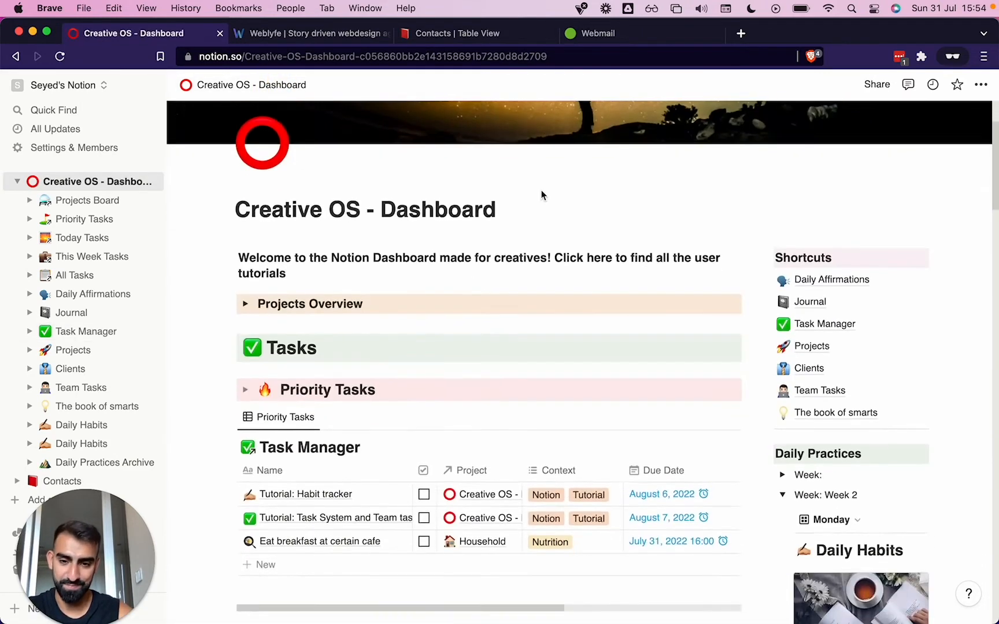
{"action": "scroll", "coordinate": [541, 191], "scroll_direction": "down", "scroll_amount": 3}
{"action": "scroll", "coordinate": [541, 190], "scroll_direction": "down", "scroll_amount": 5}
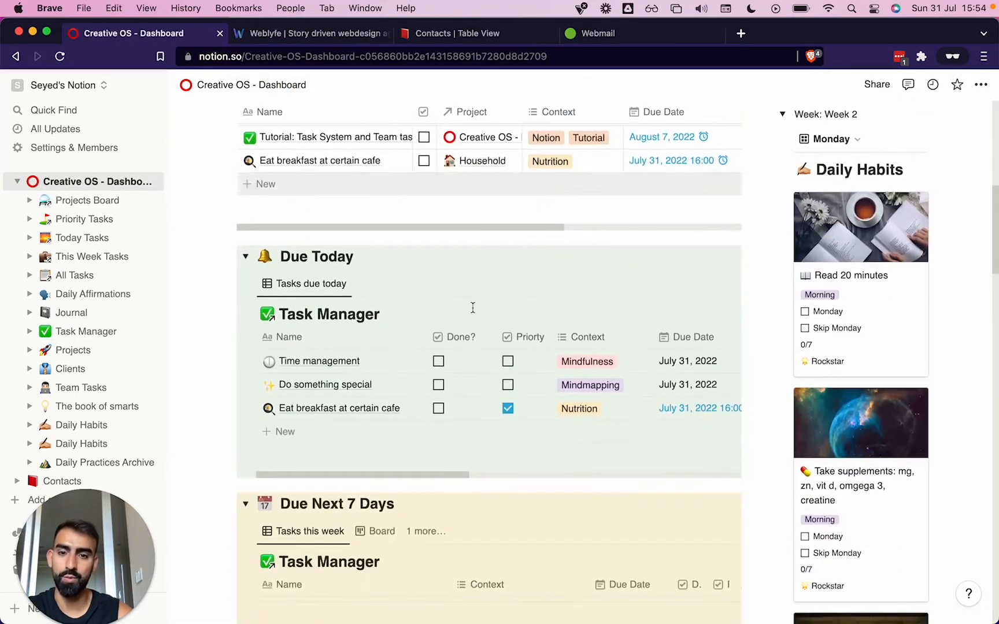
{"action": "scroll", "coordinate": [363, 498], "scroll_direction": "down", "scroll_amount": 3}
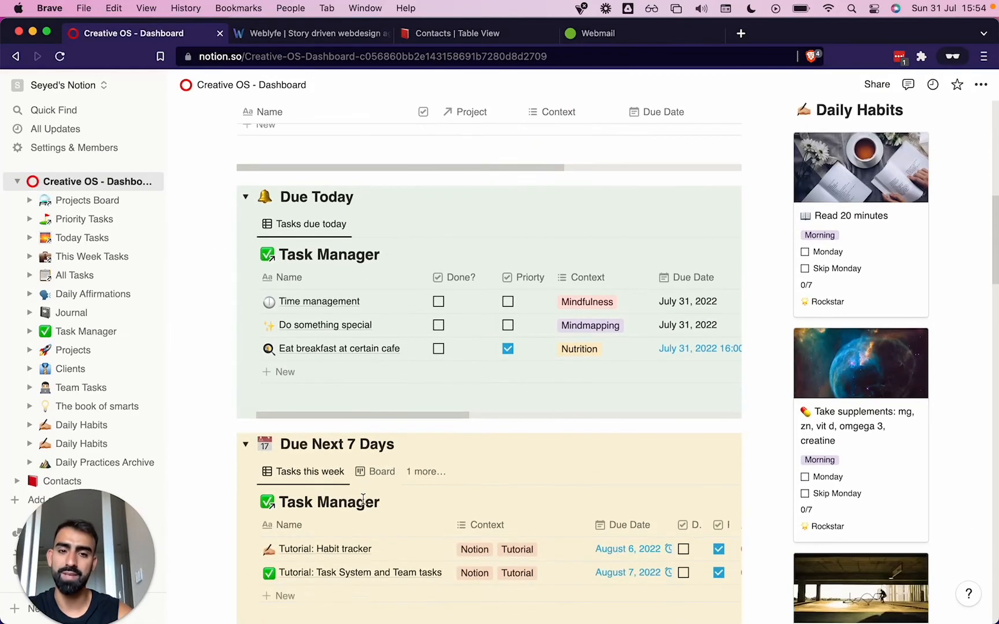
{"action": "scroll", "coordinate": [363, 499], "scroll_direction": "up", "scroll_amount": 1}
{"action": "scroll", "coordinate": [363, 498], "scroll_direction": "down", "scroll_amount": 6}
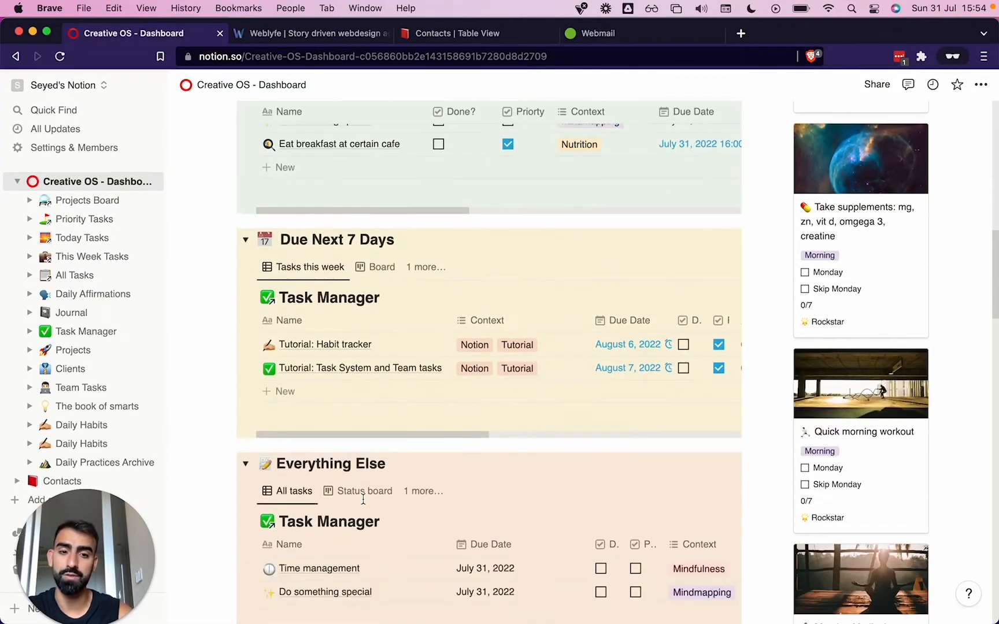
{"action": "scroll", "coordinate": [363, 502], "scroll_direction": "down", "scroll_amount": 2}
{"action": "scroll", "coordinate": [363, 501], "scroll_direction": "up", "scroll_amount": 3}
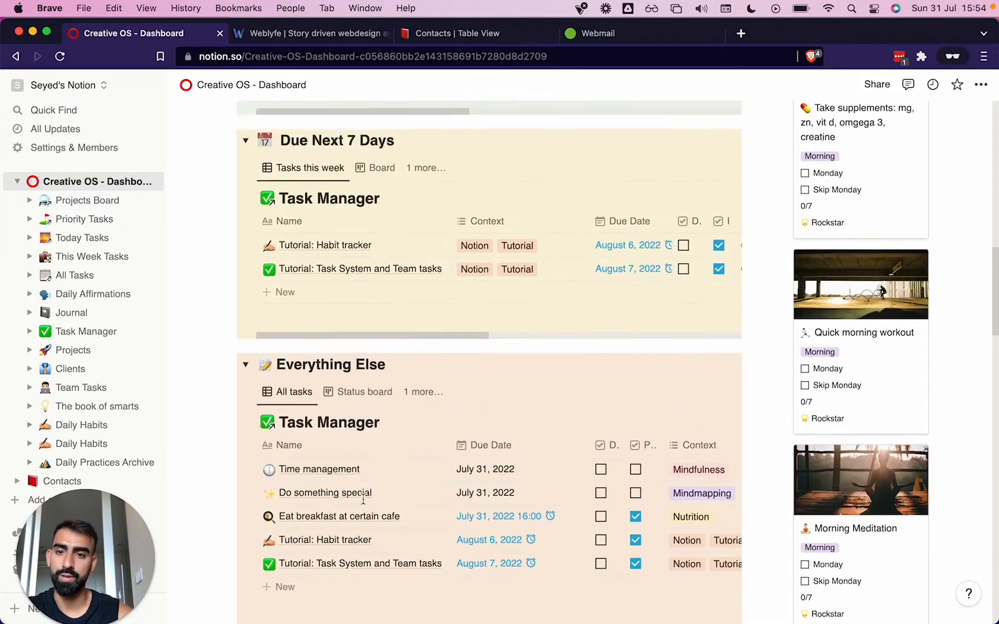
{"action": "scroll", "coordinate": [426, 372], "scroll_direction": "down", "scroll_amount": 1}
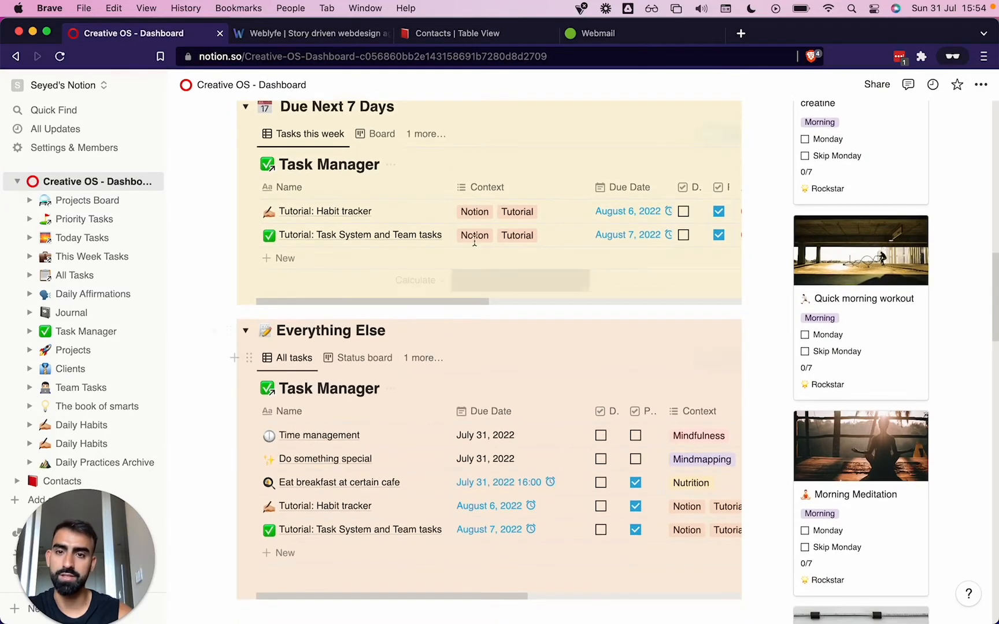
{"action": "scroll", "coordinate": [479, 241], "scroll_direction": "down", "scroll_amount": 1}
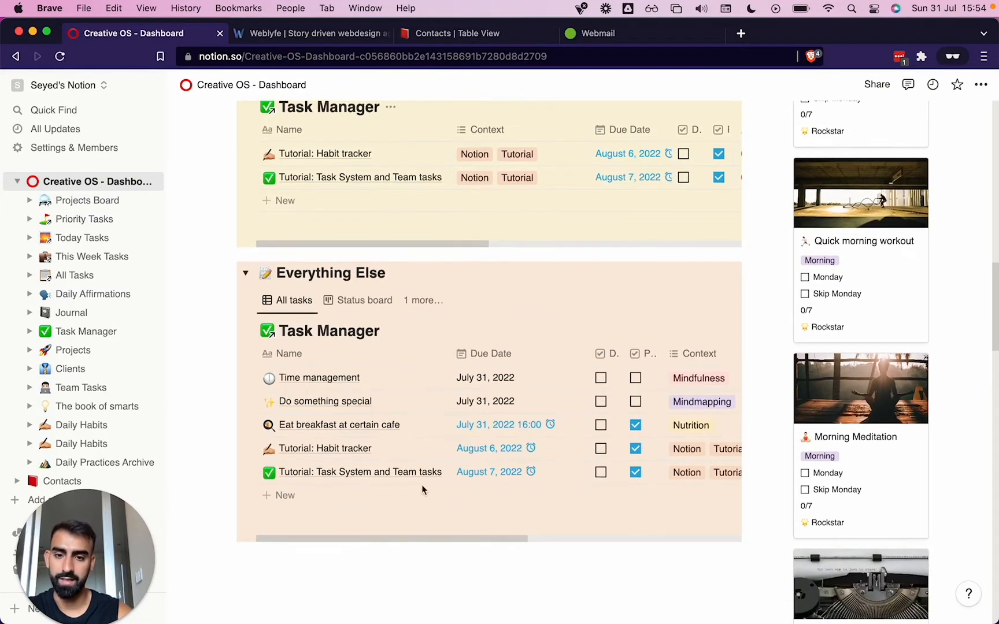
{"action": "scroll", "coordinate": [435, 425], "scroll_direction": "up", "scroll_amount": 5}
{"action": "scroll", "coordinate": [438, 428], "scroll_direction": "up", "scroll_amount": 8}
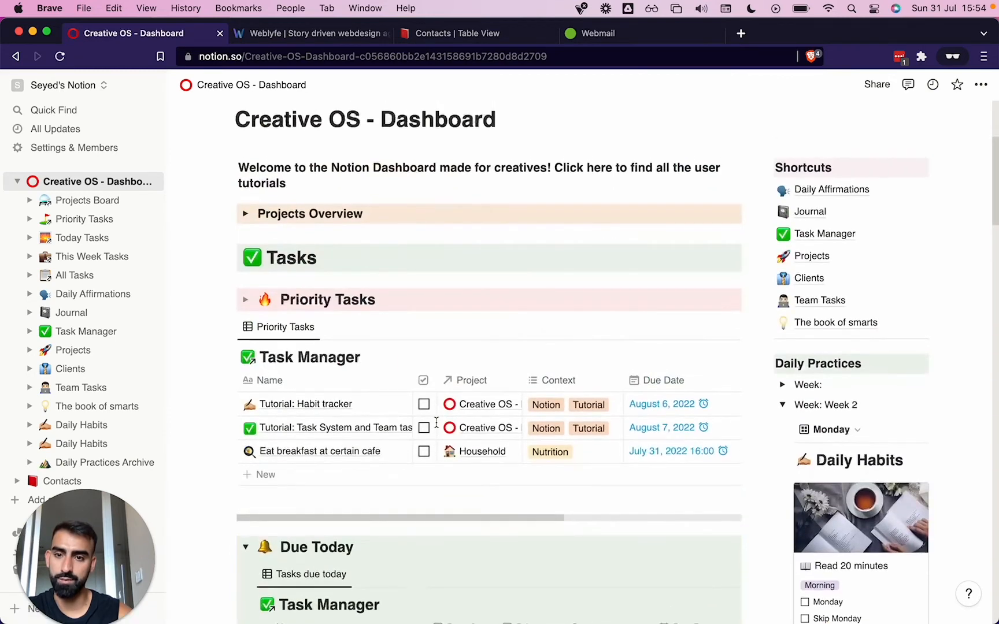
- Move the Priority Tasks database view inside the Priority Tasks toggle heading and collapse the toggle
{"action": "left_click", "coordinate": [245, 324]}
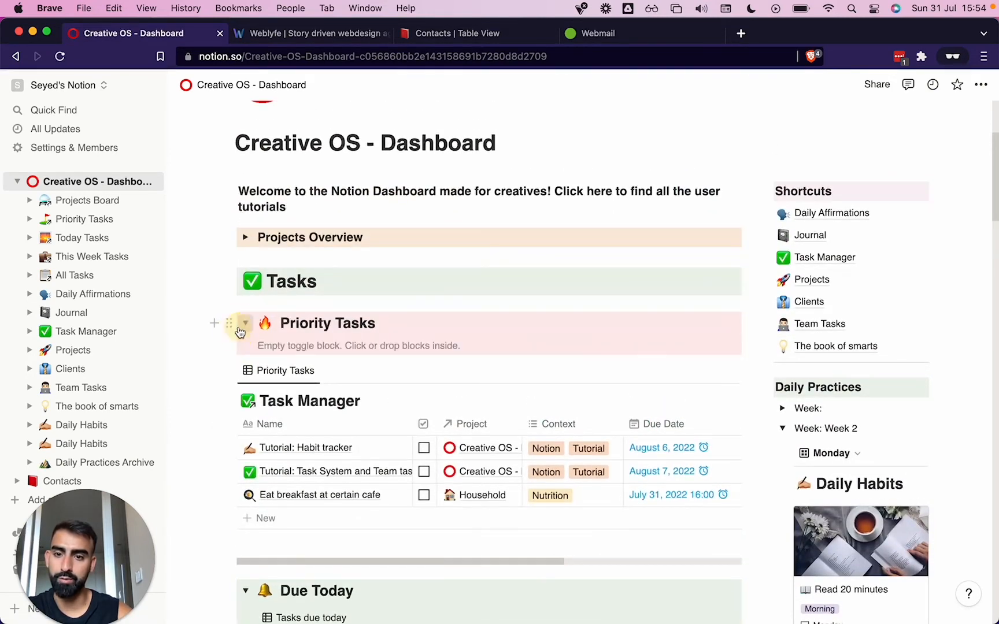
{"action": "left_click", "coordinate": [245, 324]}
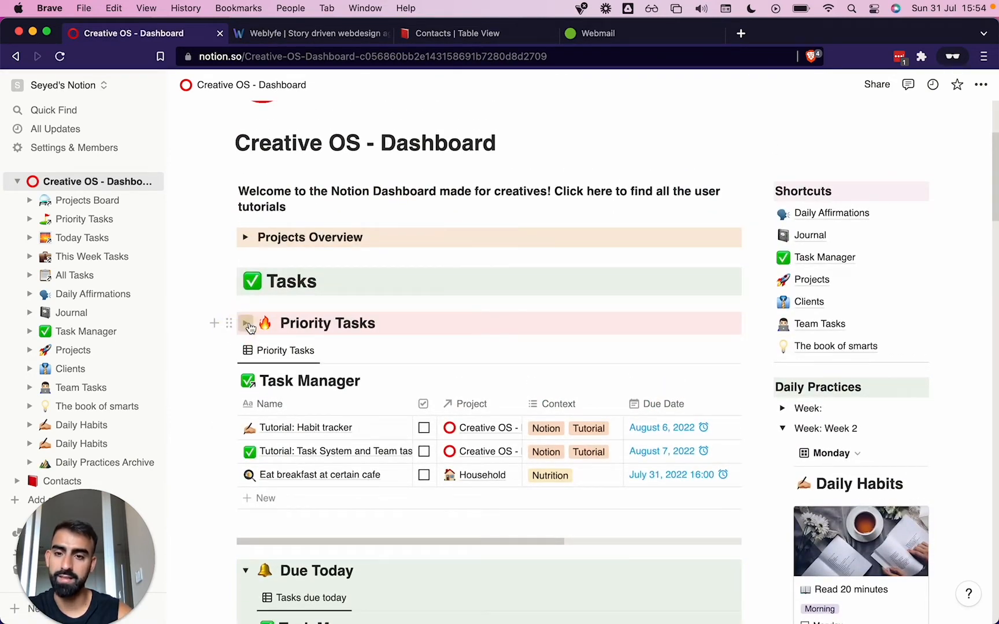
{"action": "left_click", "coordinate": [247, 324]}
{"action": "left_click", "coordinate": [244, 323]}
{"action": "left_click", "coordinate": [244, 323]}
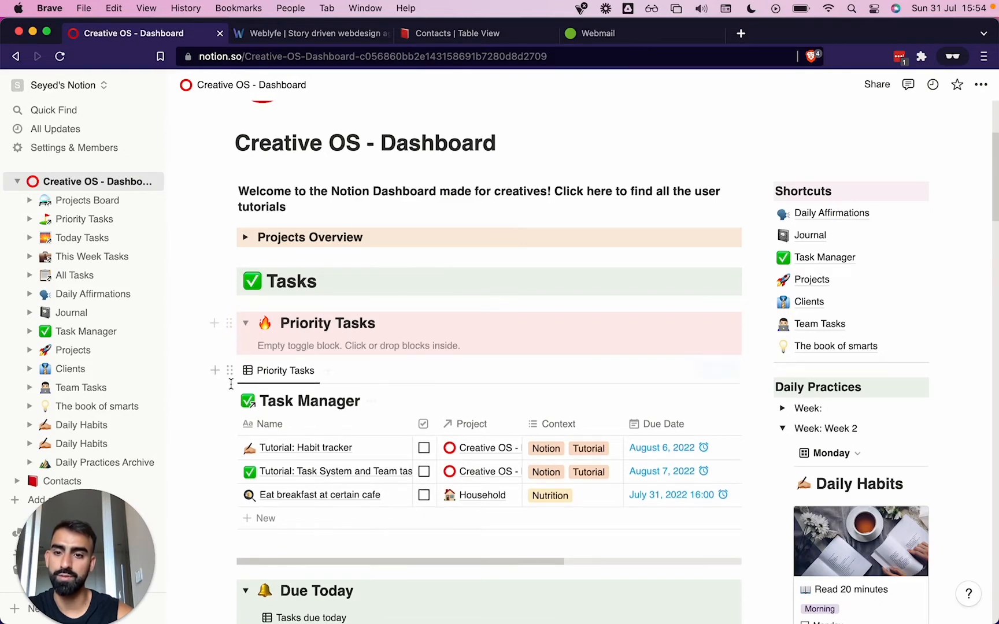
{"action": "left_click_drag", "start_coordinate": [226, 370], "coordinate": [283, 341]}
{"action": "left_click", "coordinate": [245, 325]}
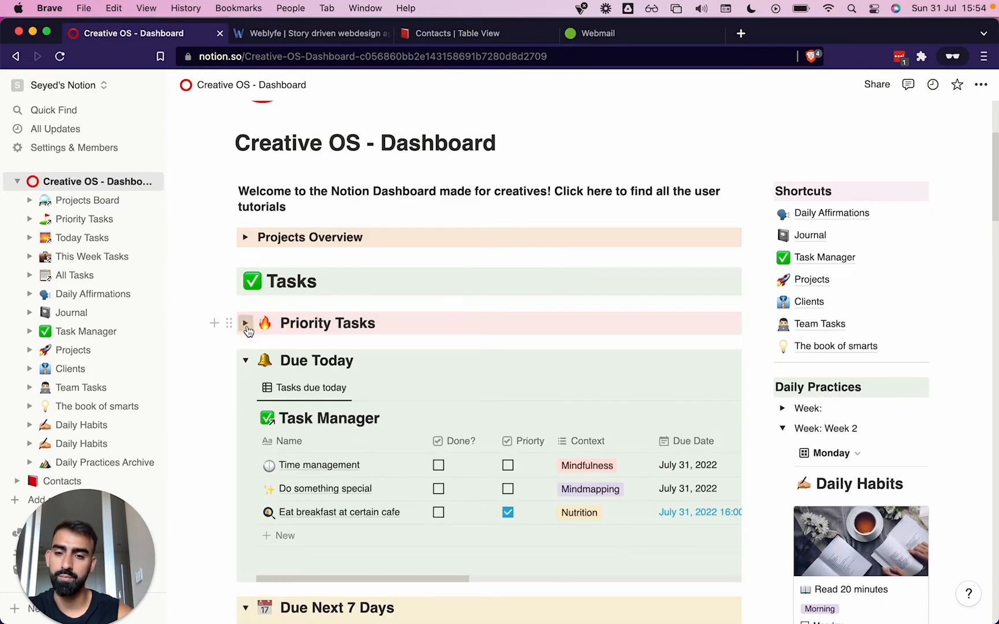
- Move the Priority Tasks database view back out below its toggle heading and collapse the empty toggle
{"action": "left_click", "coordinate": [245, 323]}
{"action": "left_click_drag", "start_coordinate": [250, 351], "coordinate": [263, 543]}
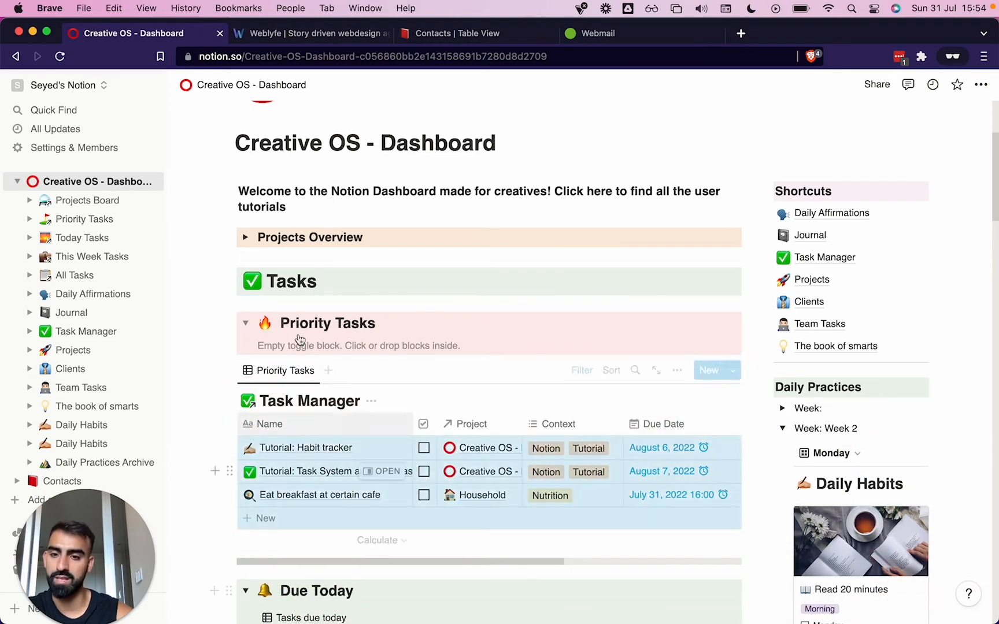
{"action": "left_click", "coordinate": [246, 325]}
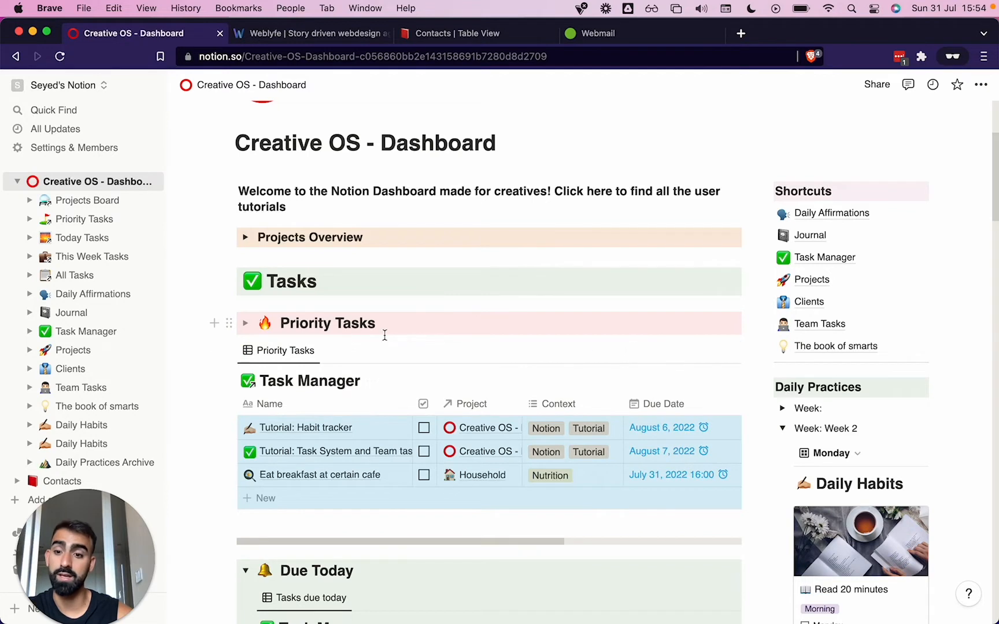
- Examine the priority task table's columns and compare it with the other task sections on the dashboard
{"action": "scroll", "coordinate": [343, 325], "scroll_direction": "down", "scroll_amount": 2}
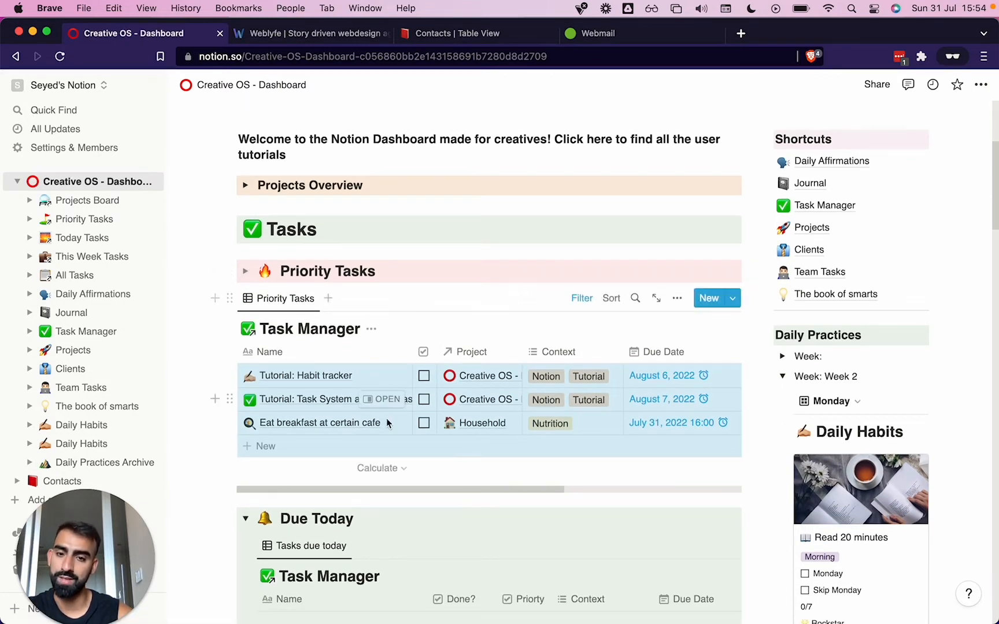
{"action": "scroll", "coordinate": [343, 413], "scroll_direction": "right", "scroll_amount": 5}
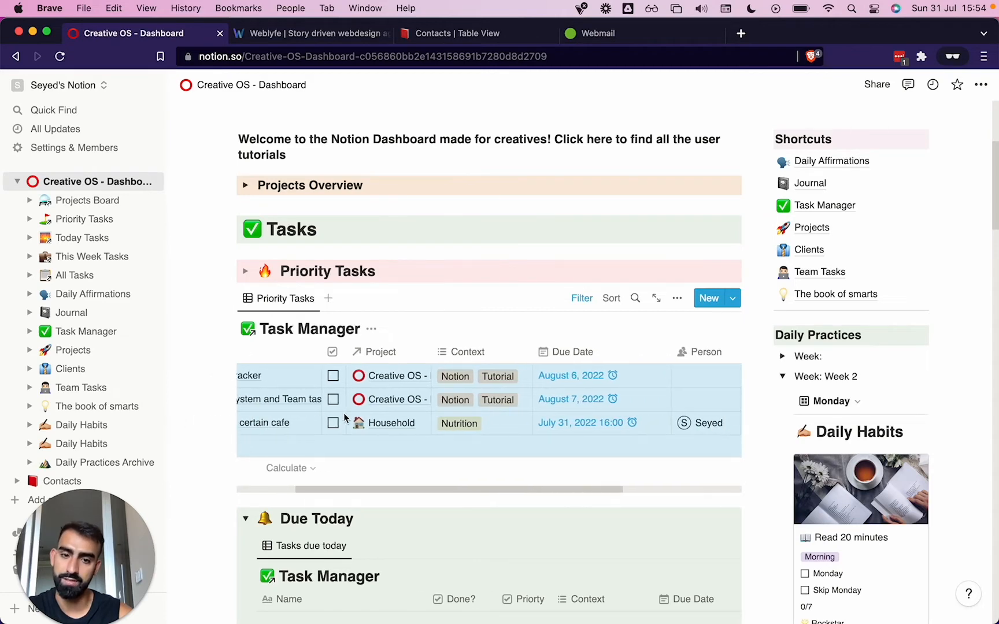
{"action": "scroll", "coordinate": [343, 413], "scroll_direction": "left", "scroll_amount": 5}
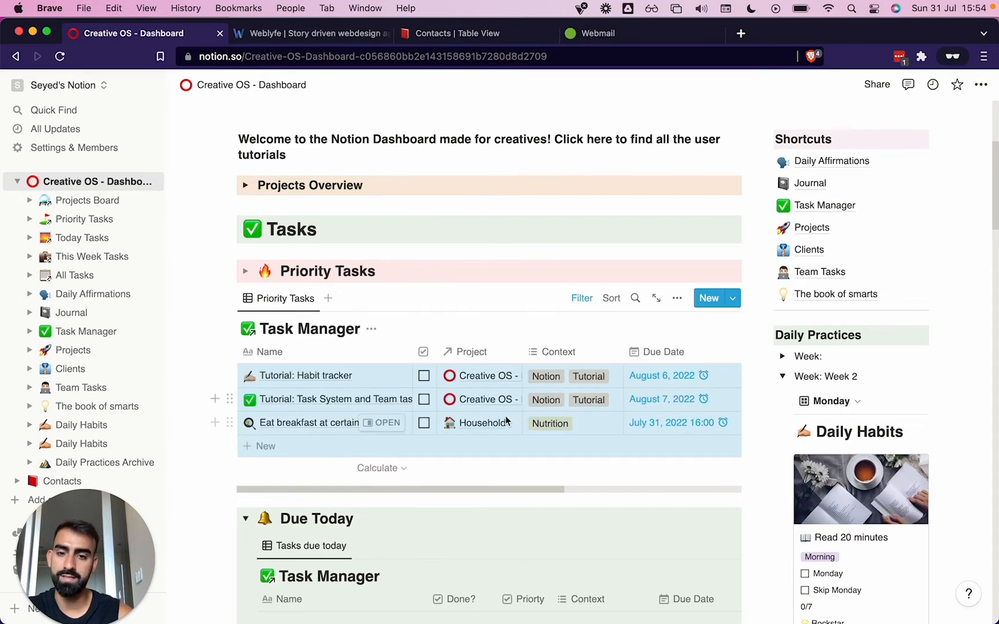
{"action": "scroll", "coordinate": [504, 416], "scroll_direction": "down", "scroll_amount": 10}
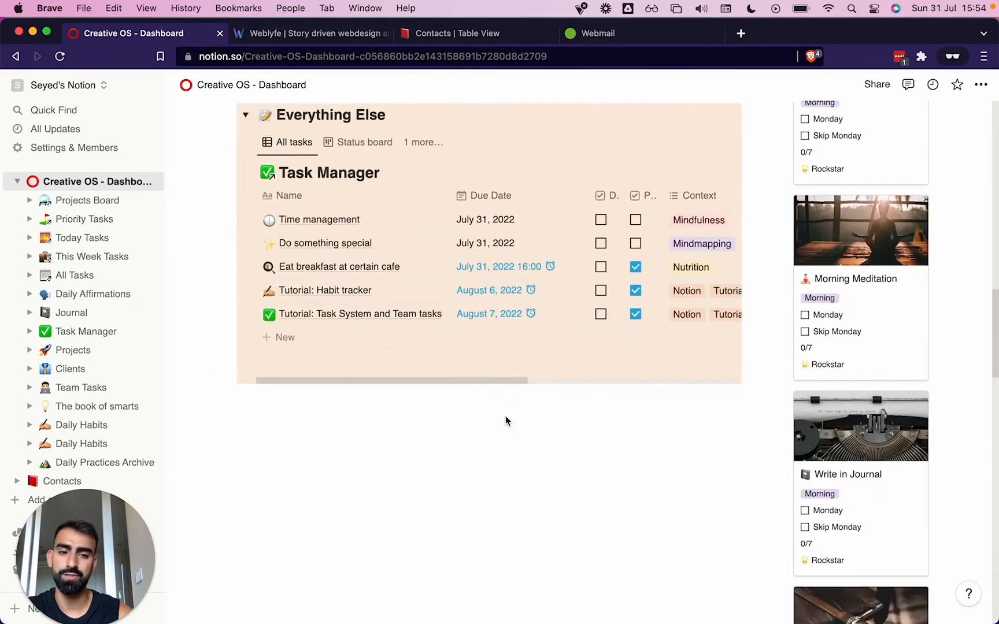
{"action": "scroll", "coordinate": [505, 417], "scroll_direction": "up", "scroll_amount": 15}
{"action": "scroll", "coordinate": [504, 417], "scroll_direction": "down", "scroll_amount": 5}
{"action": "scroll", "coordinate": [505, 416], "scroll_direction": "down", "scroll_amount": 3}
{"action": "scroll", "coordinate": [504, 419], "scroll_direction": "up", "scroll_amount": 2}
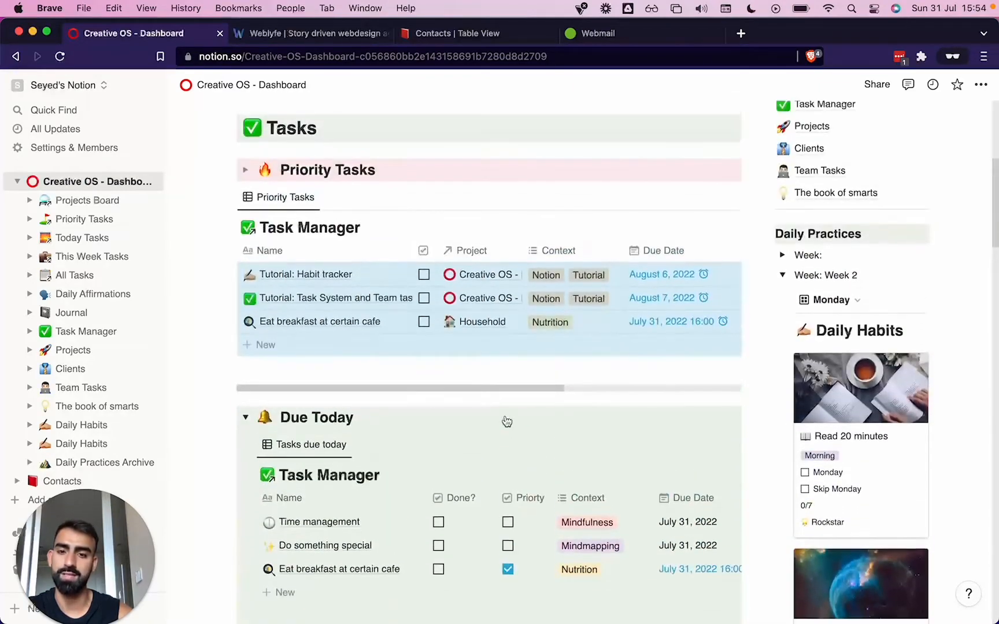
- Check the Person and Priority columns of the priority task table and review the Team Tasks board grouped by person
{"action": "scroll", "coordinate": [569, 313], "scroll_direction": "right", "scroll_amount": 5}
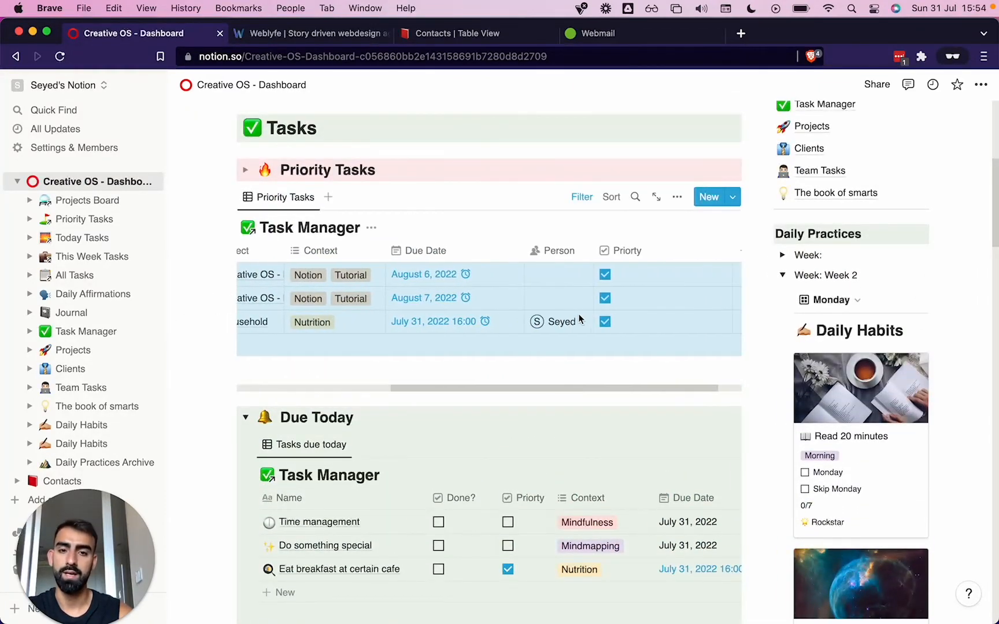
{"action": "left_click", "coordinate": [220, 305]}
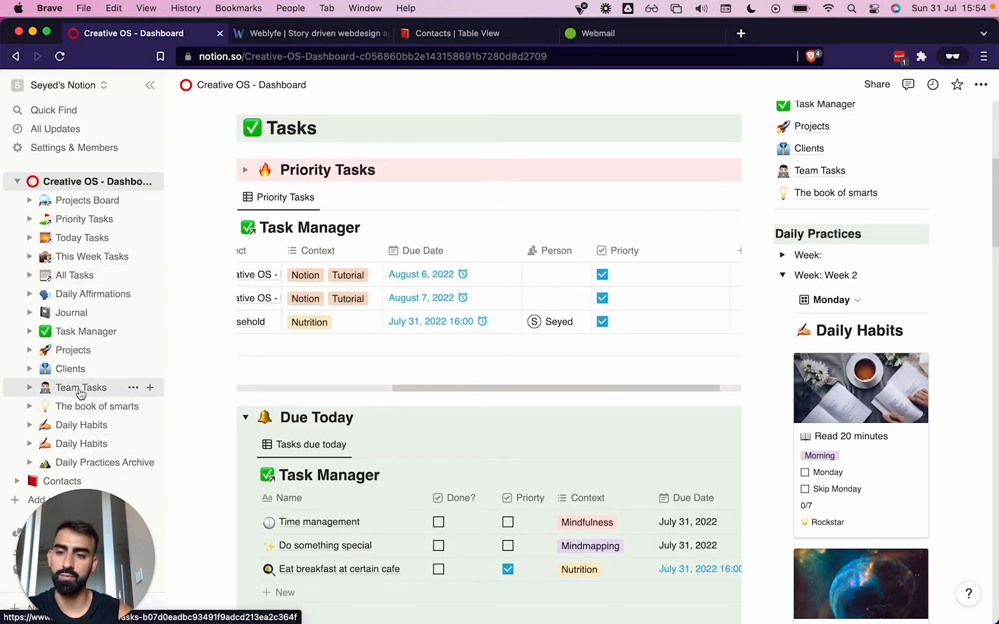
{"action": "left_click", "coordinate": [124, 386]}
{"action": "scroll", "coordinate": [705, 294], "scroll_direction": "down", "scroll_amount": 10}
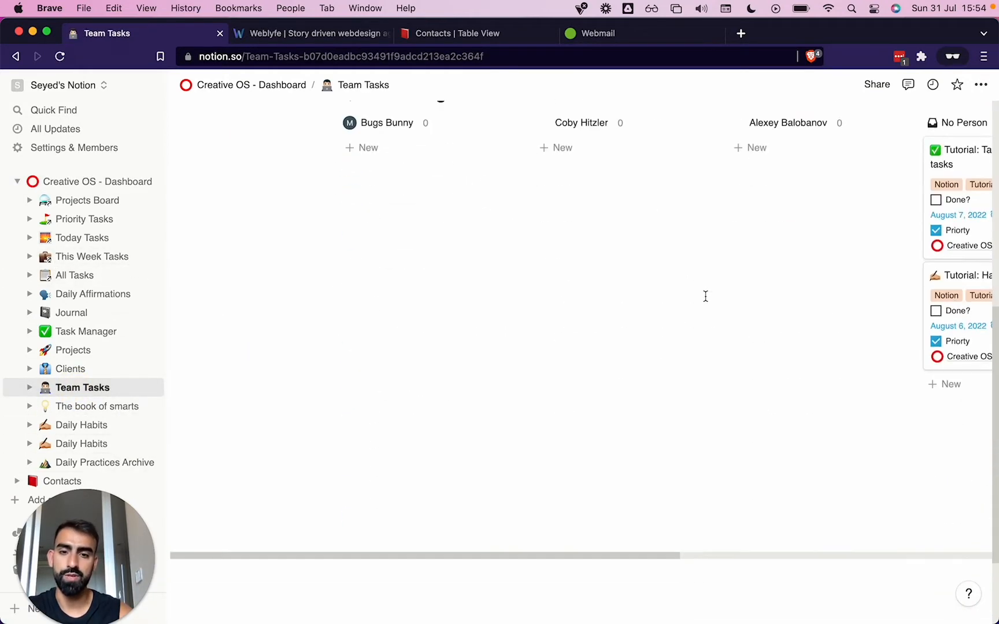
{"action": "scroll", "coordinate": [705, 294], "scroll_direction": "up", "scroll_amount": 3}
{"action": "scroll", "coordinate": [704, 296], "scroll_direction": "right", "scroll_amount": 8}
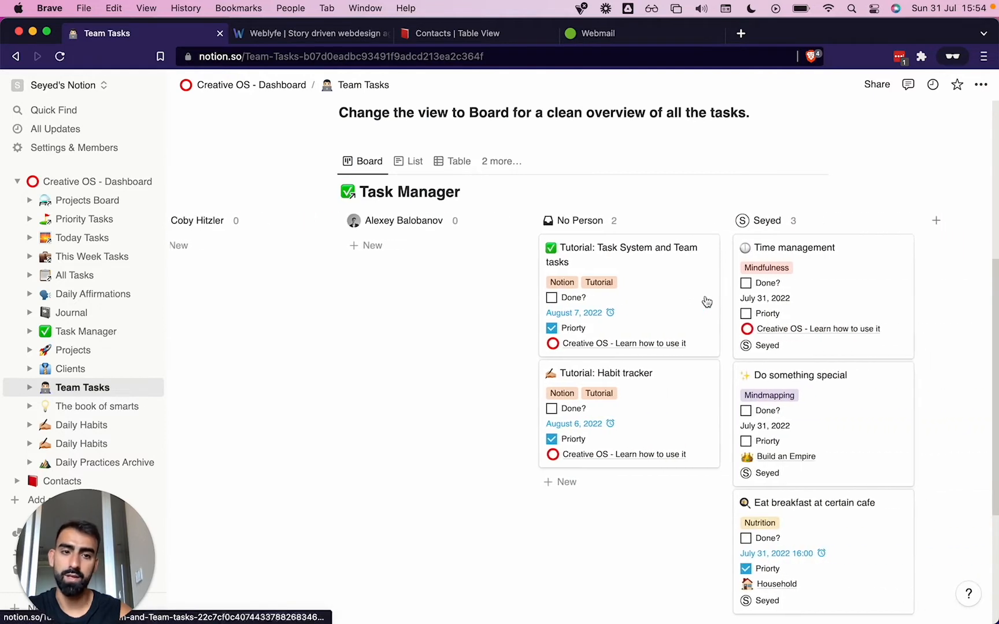
{"action": "scroll", "coordinate": [706, 301], "scroll_direction": "down", "scroll_amount": 1}
{"action": "scroll", "coordinate": [707, 302], "scroll_direction": "up", "scroll_amount": 3}
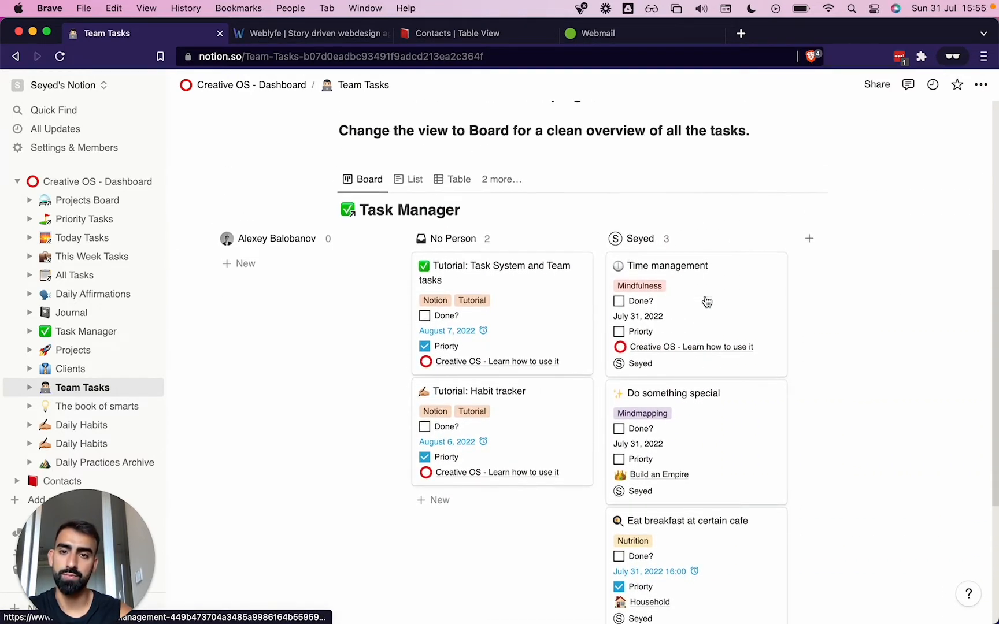
{"action": "scroll", "coordinate": [707, 301], "scroll_direction": "left", "scroll_amount": 8}
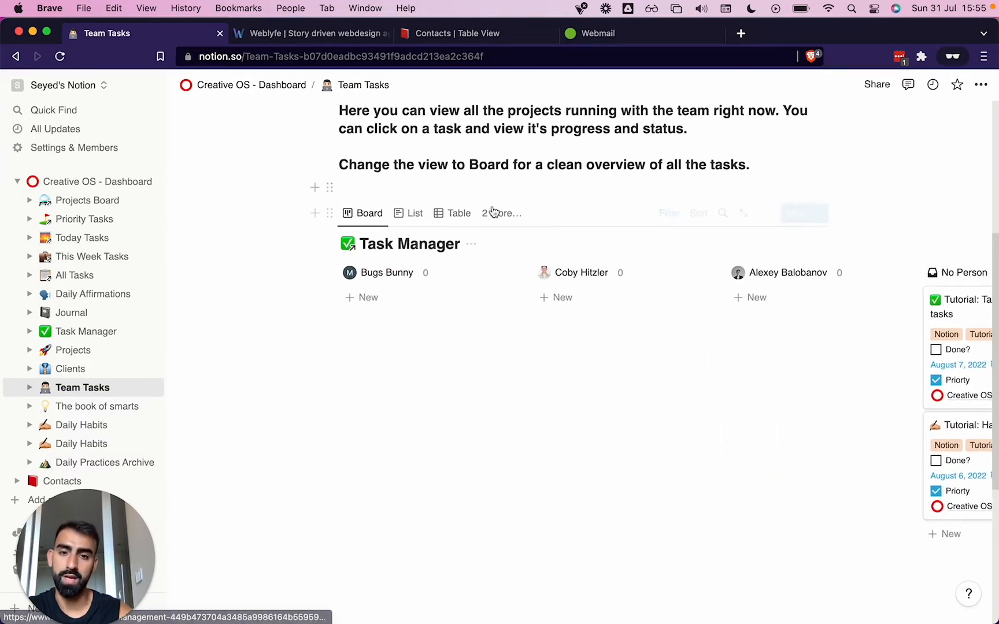
- Set the person in the Team Tasks board filter's Person "Does not contain" rule to the workspace owner
{"action": "left_click", "coordinate": [666, 215]}
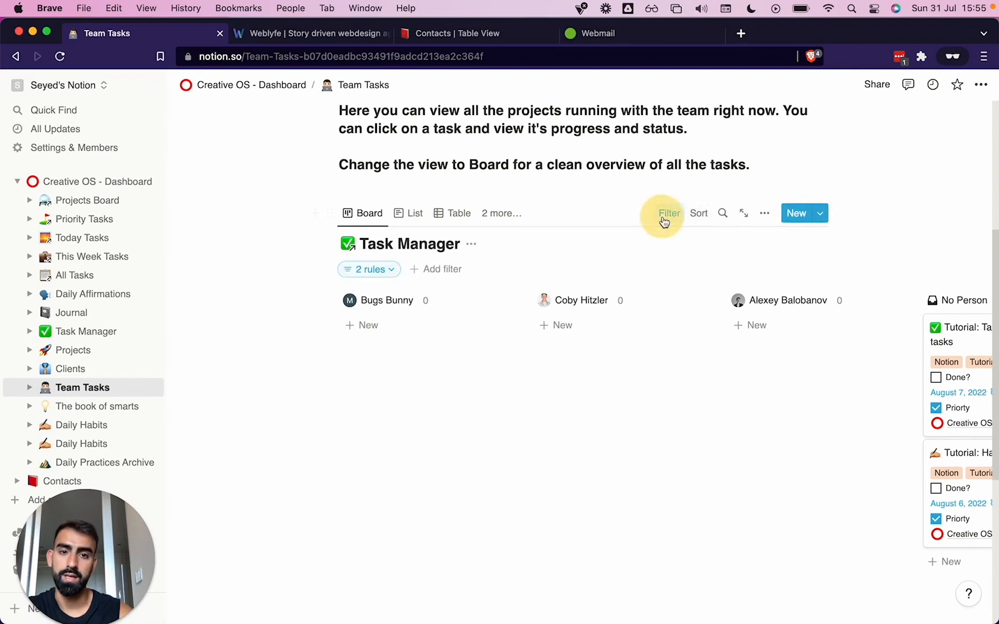
{"action": "left_click", "coordinate": [397, 272]}
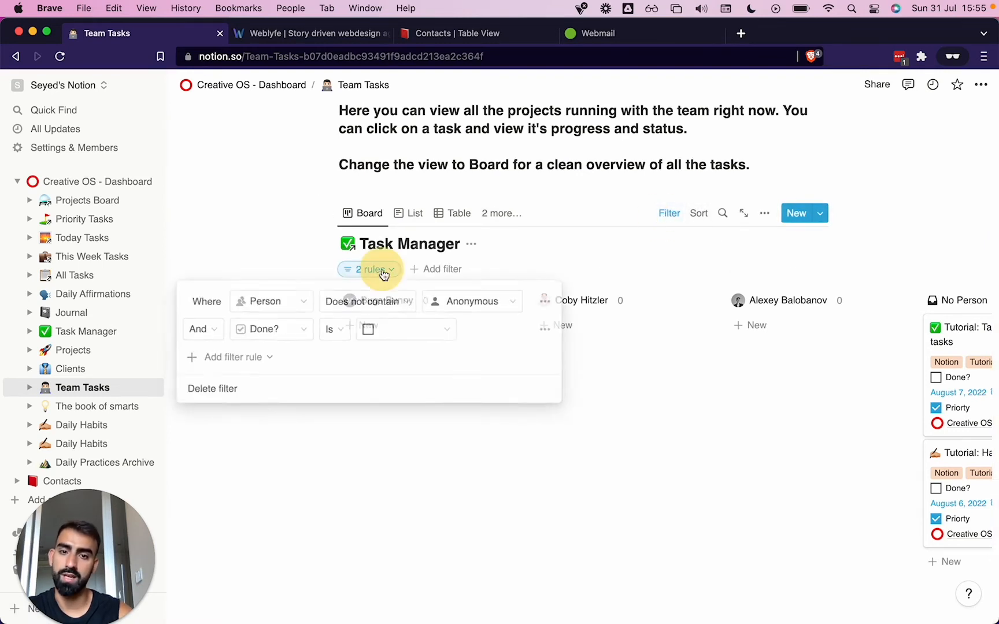
{"action": "left_click", "coordinate": [522, 310]}
{"action": "left_click", "coordinate": [544, 331]}
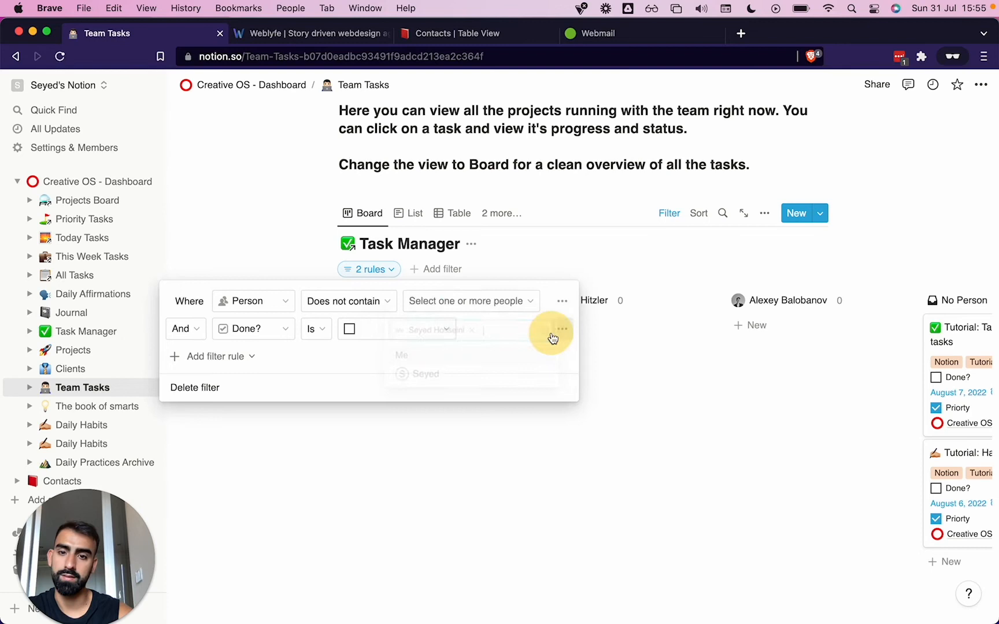
{"action": "left_click", "coordinate": [390, 300]}
{"action": "left_click", "coordinate": [243, 302]}
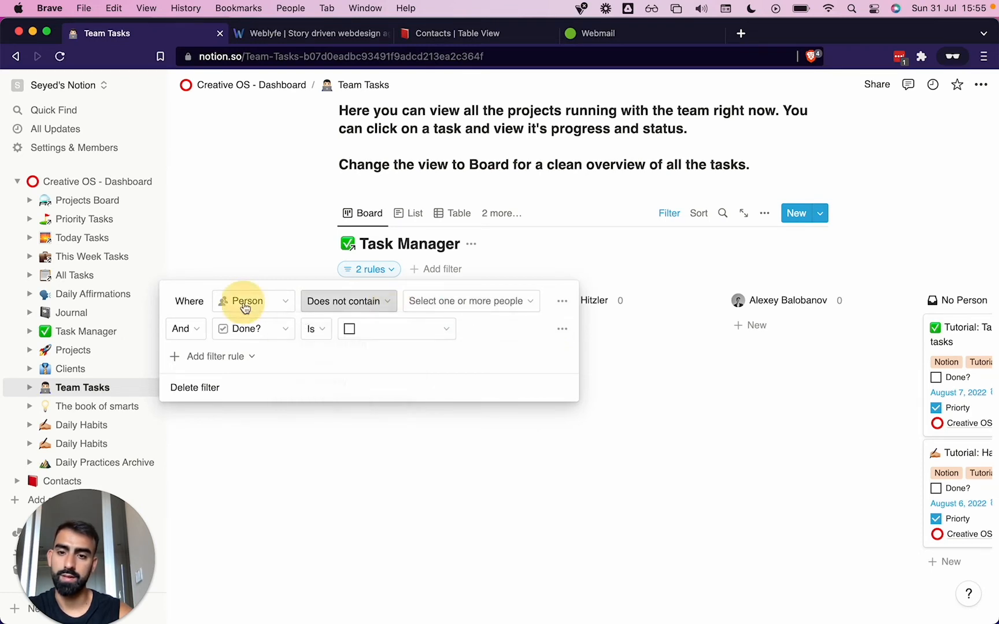
{"action": "left_click", "coordinate": [515, 304]}
{"action": "left_click", "coordinate": [444, 379]}
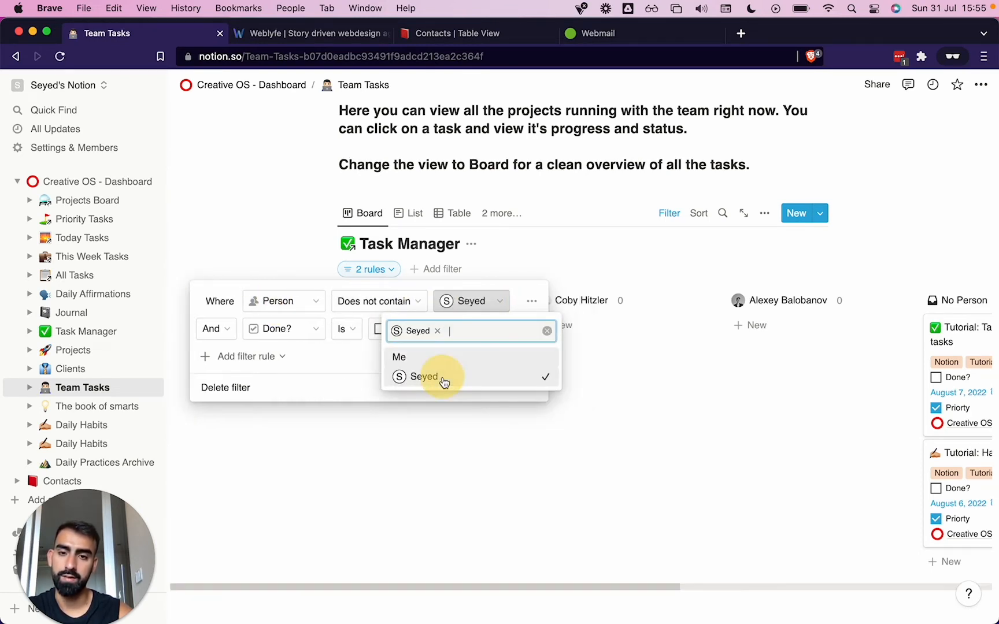
{"action": "left_click", "coordinate": [659, 365]}
{"action": "left_click", "coordinate": [667, 252]}
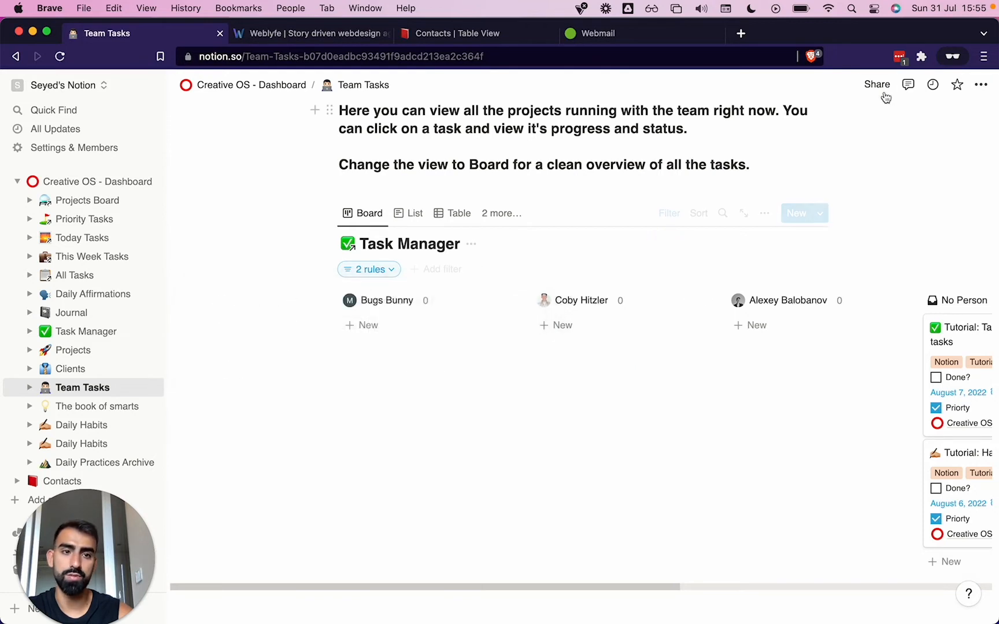
- Check the page's sharing options and a person column's options, and examine all person columns on the Team Tasks board
{"action": "left_click", "coordinate": [877, 84]}
{"action": "left_click", "coordinate": [638, 381]}
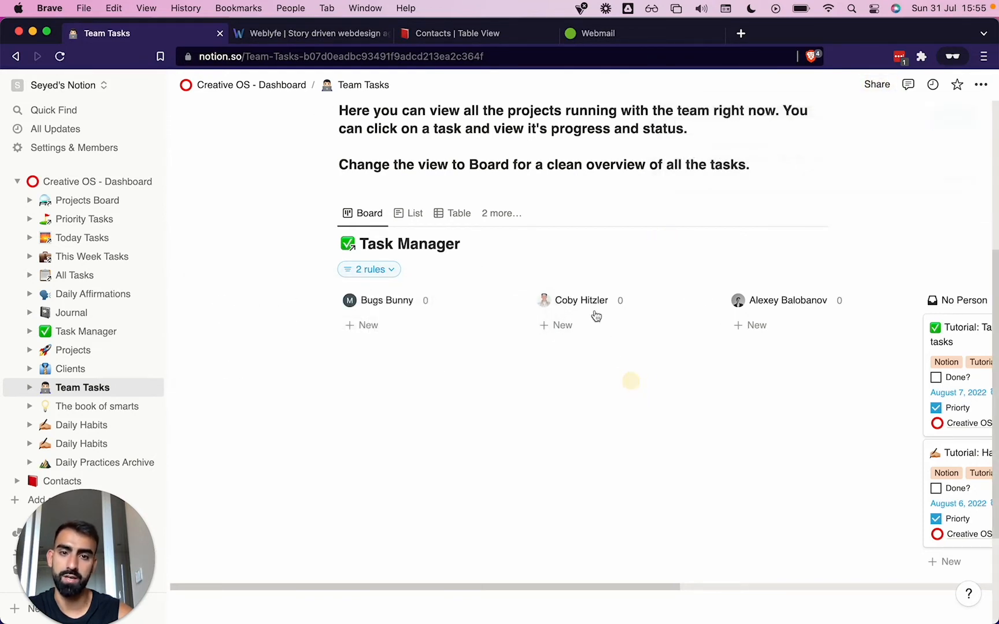
{"action": "left_click", "coordinate": [692, 301]}
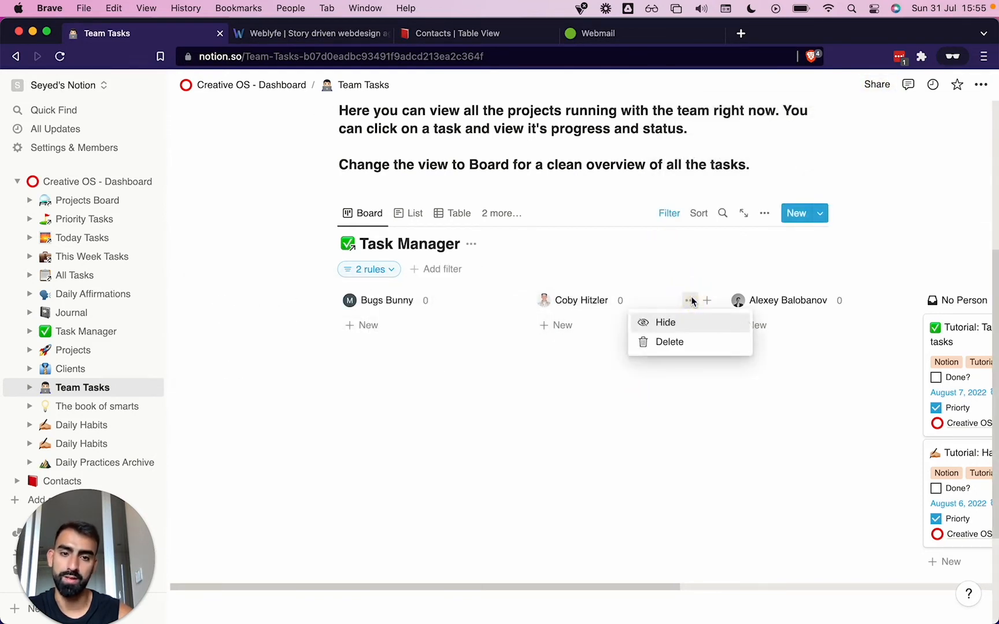
{"action": "left_click", "coordinate": [584, 417]}
{"action": "scroll", "coordinate": [711, 365], "scroll_direction": "right", "scroll_amount": 10}
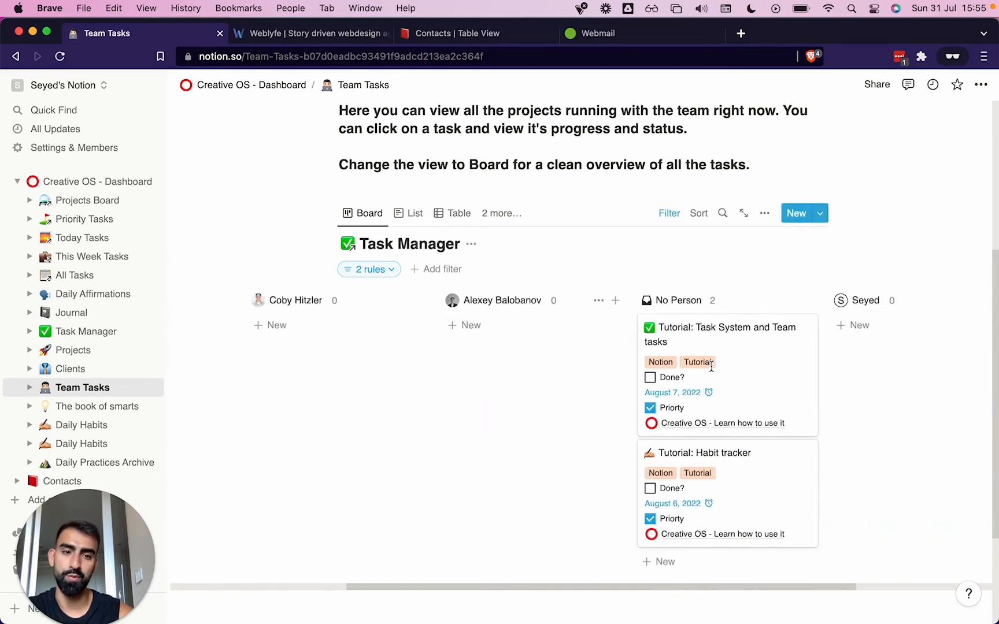
{"action": "scroll", "coordinate": [711, 364], "scroll_direction": "left", "scroll_amount": 10}
{"action": "scroll", "coordinate": [710, 367], "scroll_direction": "right", "scroll_amount": 10}
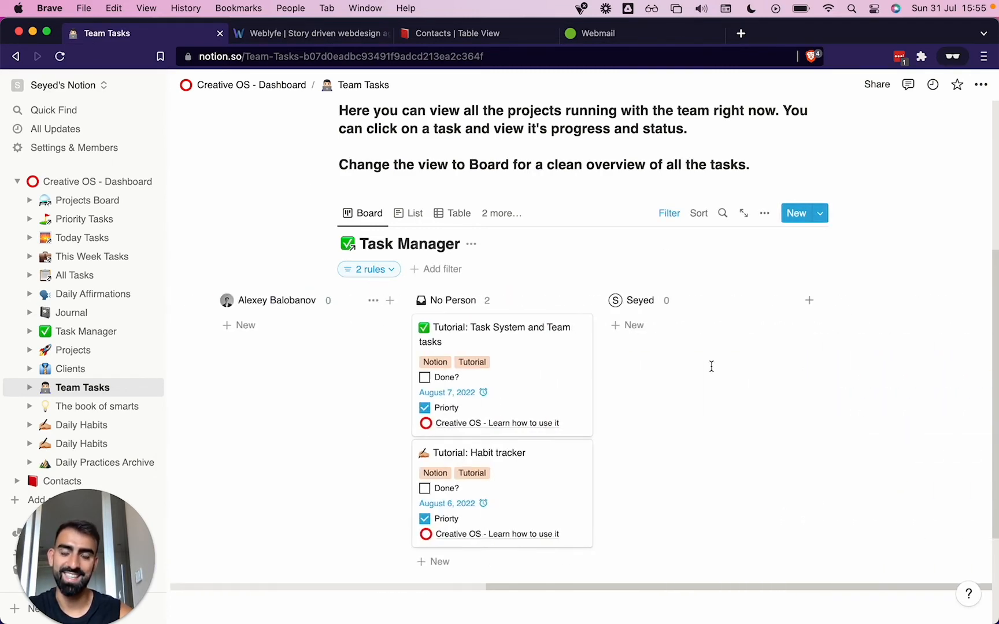
{"action": "scroll", "coordinate": [711, 367], "scroll_direction": "left", "scroll_amount": 1}
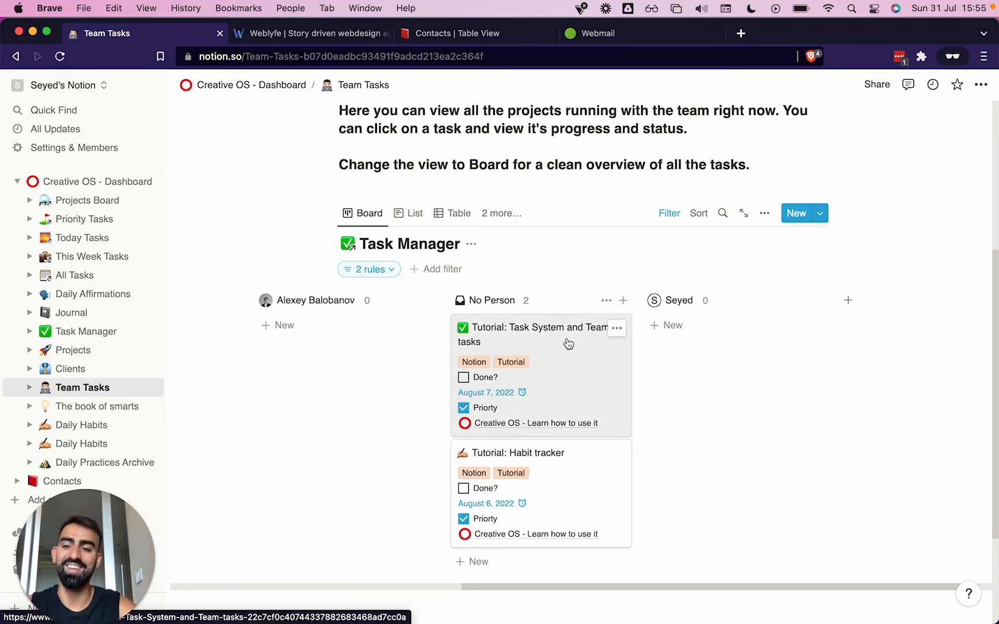
{"action": "scroll", "coordinate": [568, 344], "scroll_direction": "left", "scroll_amount": 10}
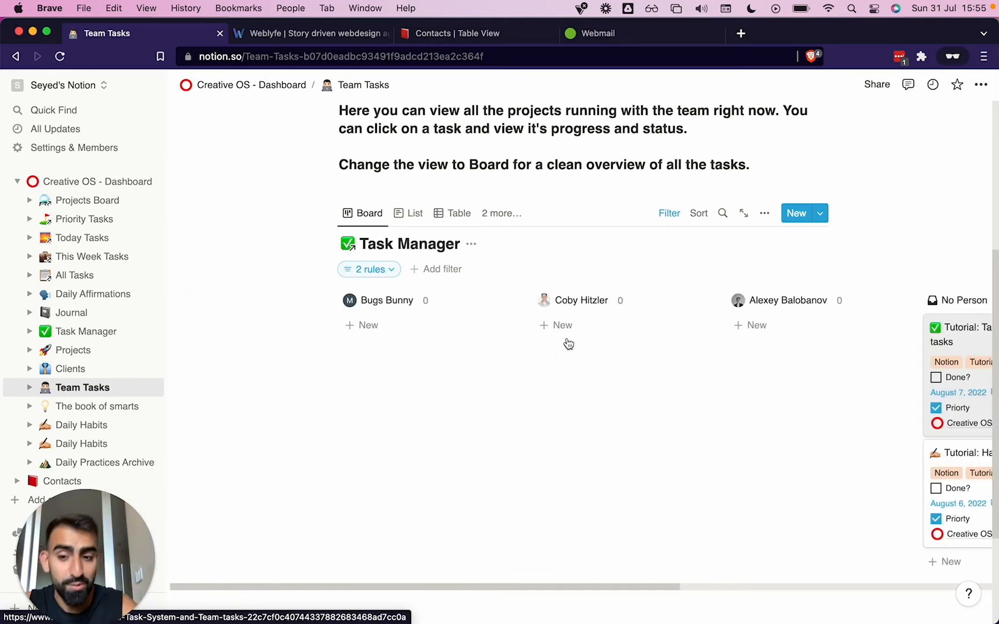
{"action": "scroll", "coordinate": [566, 339], "scroll_direction": "right", "scroll_amount": 10}
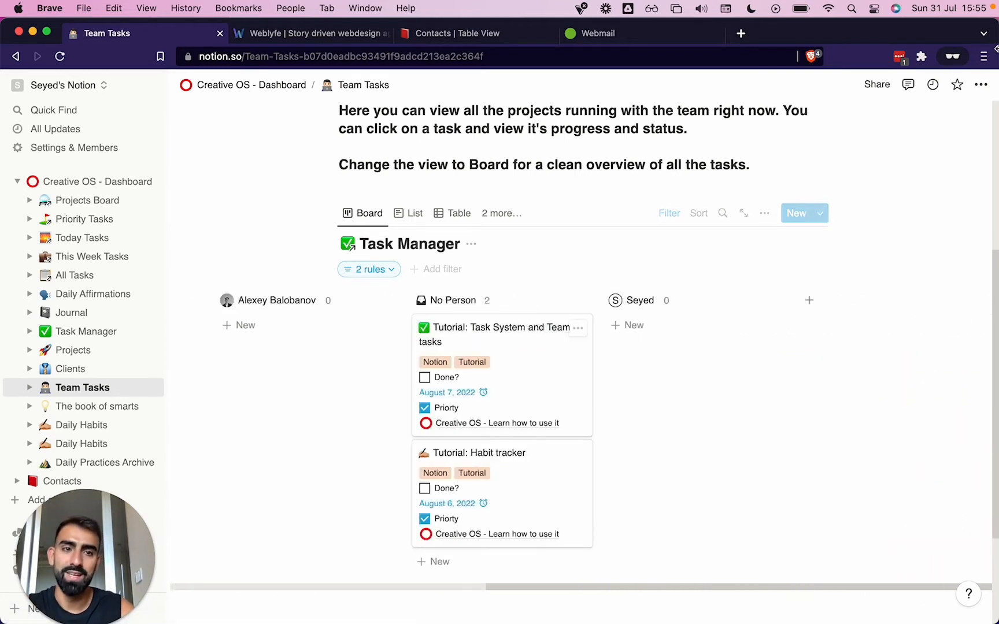
- Open the Team Tasks page's invite field to view the people and permission options, and close it without inviting anyone
{"action": "left_click", "coordinate": [876, 85]}
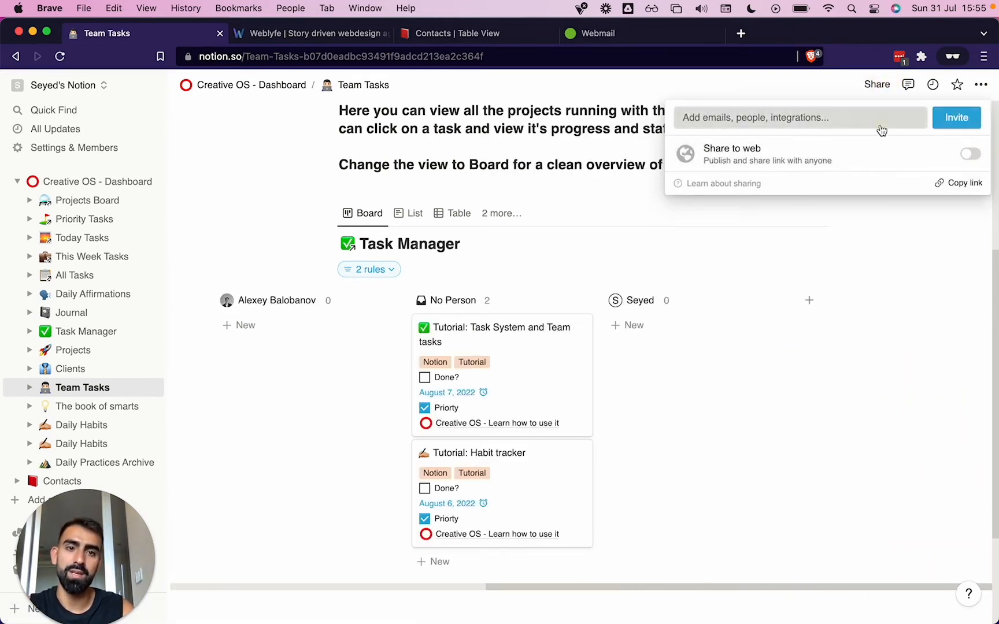
{"action": "left_click", "coordinate": [743, 120]}
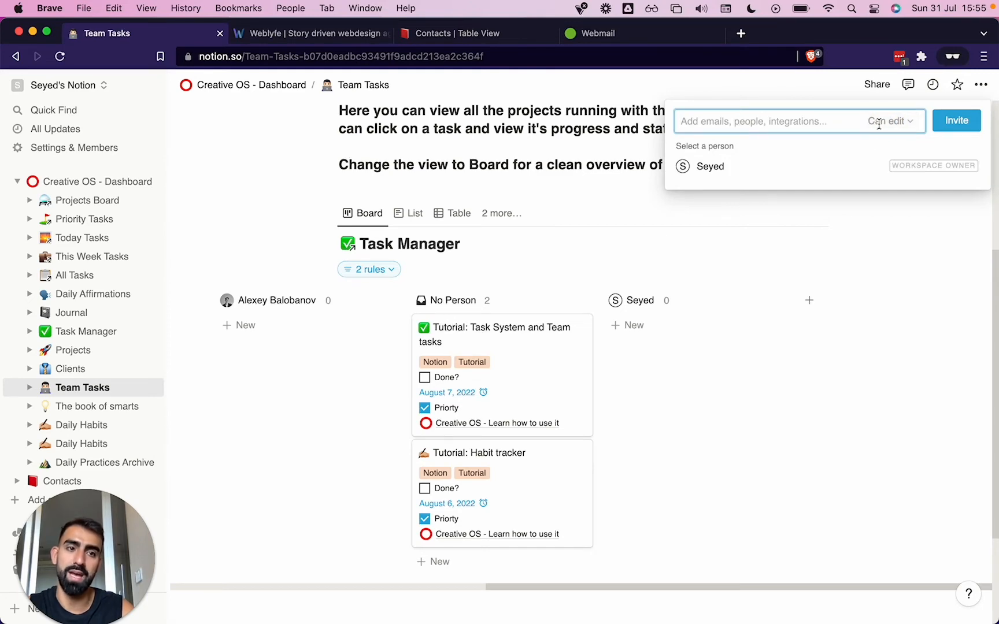
{"action": "left_click", "coordinate": [881, 94]}
{"action": "scroll", "coordinate": [519, 511], "scroll_direction": "left", "scroll_amount": 9}
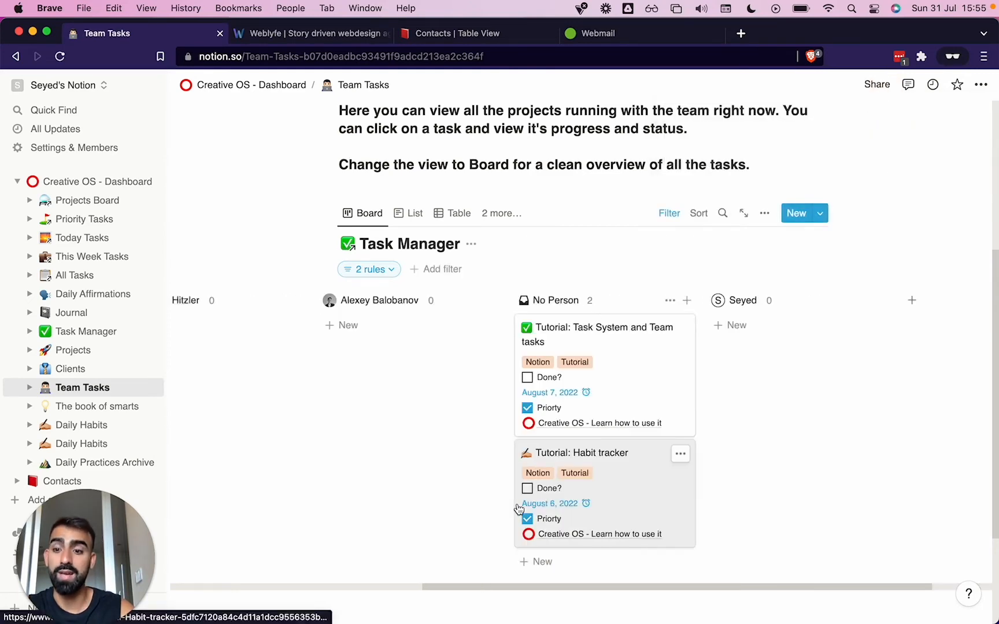
{"action": "scroll", "coordinate": [464, 399], "scroll_direction": "up", "scroll_amount": 5}
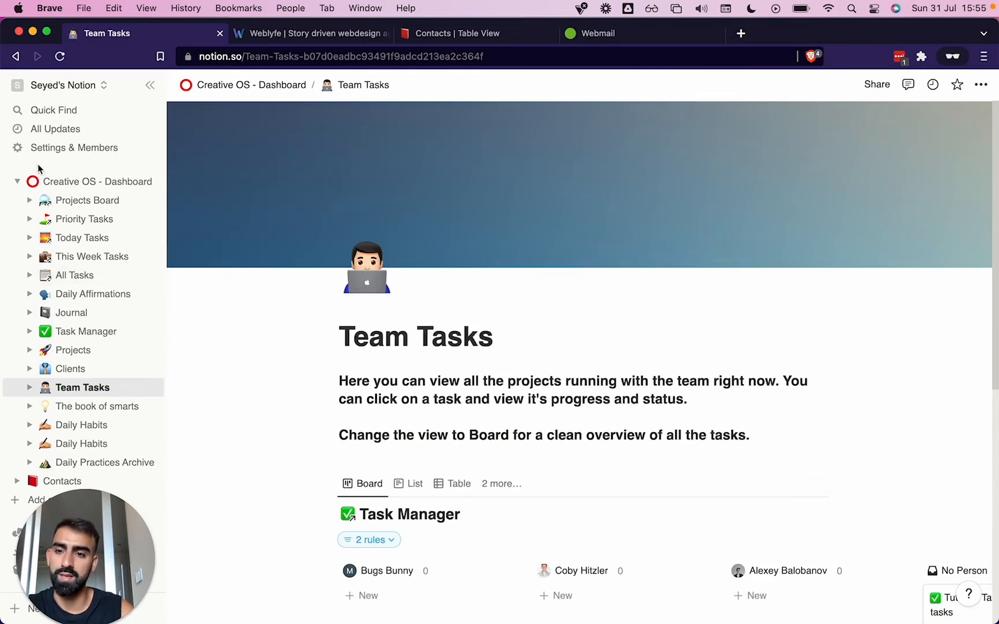
- Look at the Team Tasks database in List and Table views and return to the Board view
{"action": "scroll", "coordinate": [440, 371], "scroll_direction": "down", "scroll_amount": 5}
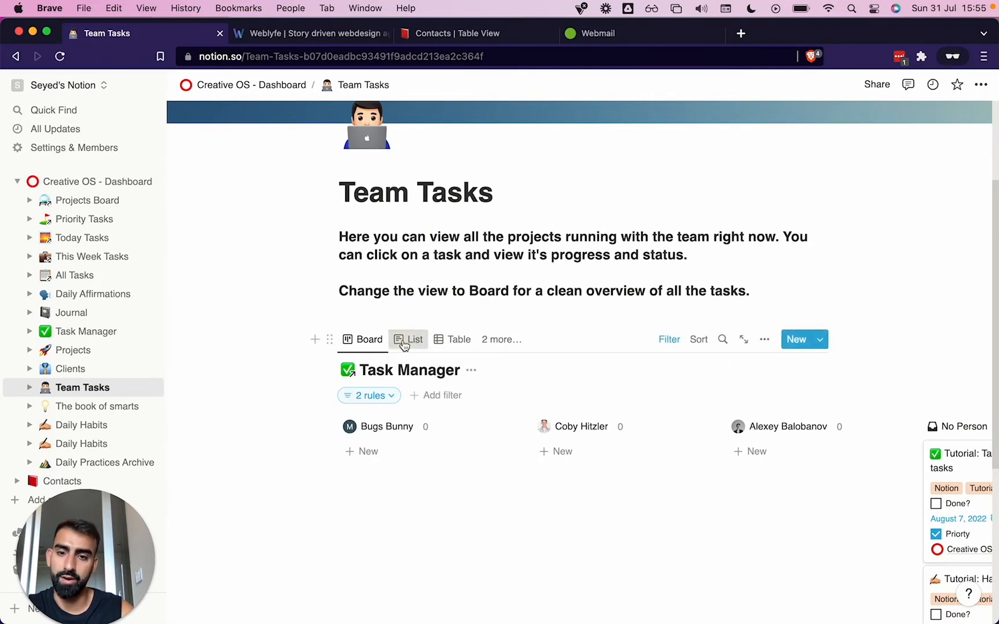
{"action": "left_click", "coordinate": [403, 345]}
{"action": "left_click", "coordinate": [442, 345]}
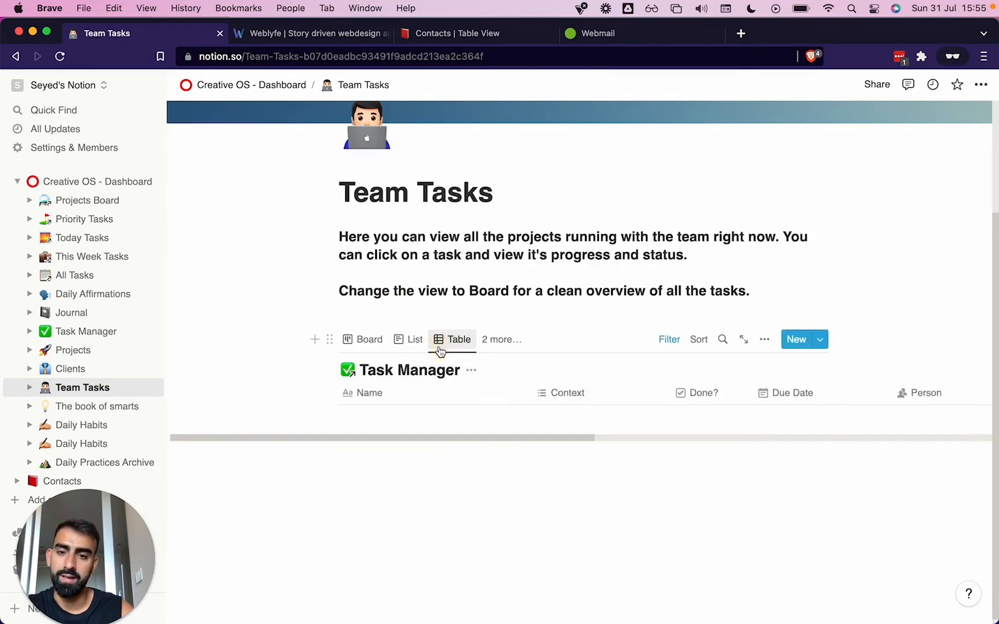
{"action": "left_click", "coordinate": [365, 339]}
{"action": "scroll", "coordinate": [622, 438], "scroll_direction": "right", "scroll_amount": 8}
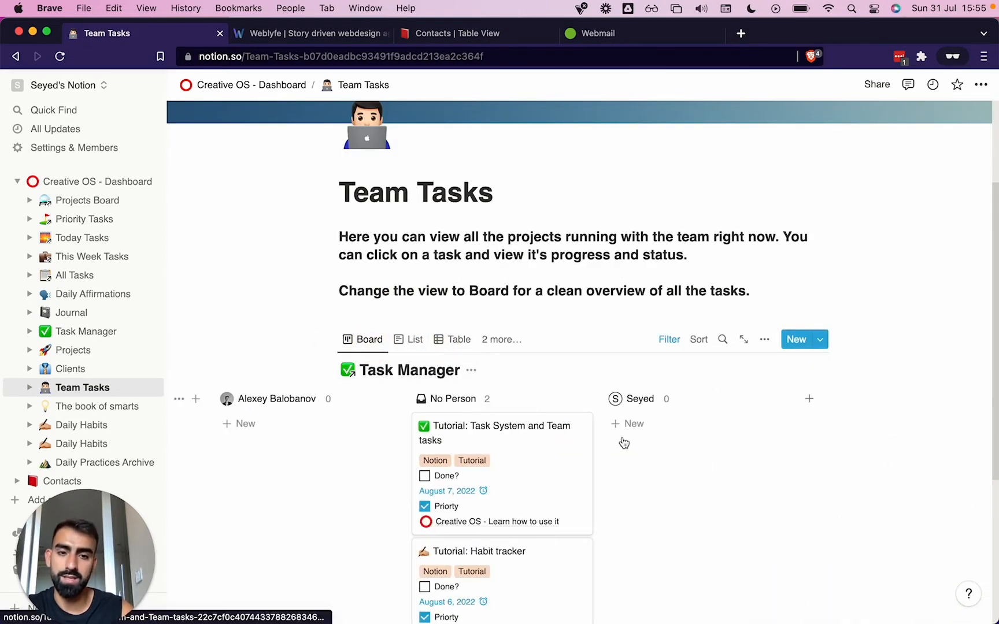
- Assign "Tutorial: Task System and Team tasks" and "Tutorial: Habit tracker" to the workspace owner by moving both cards out of No Person
{"action": "scroll", "coordinate": [624, 442], "scroll_direction": "down", "scroll_amount": 3}
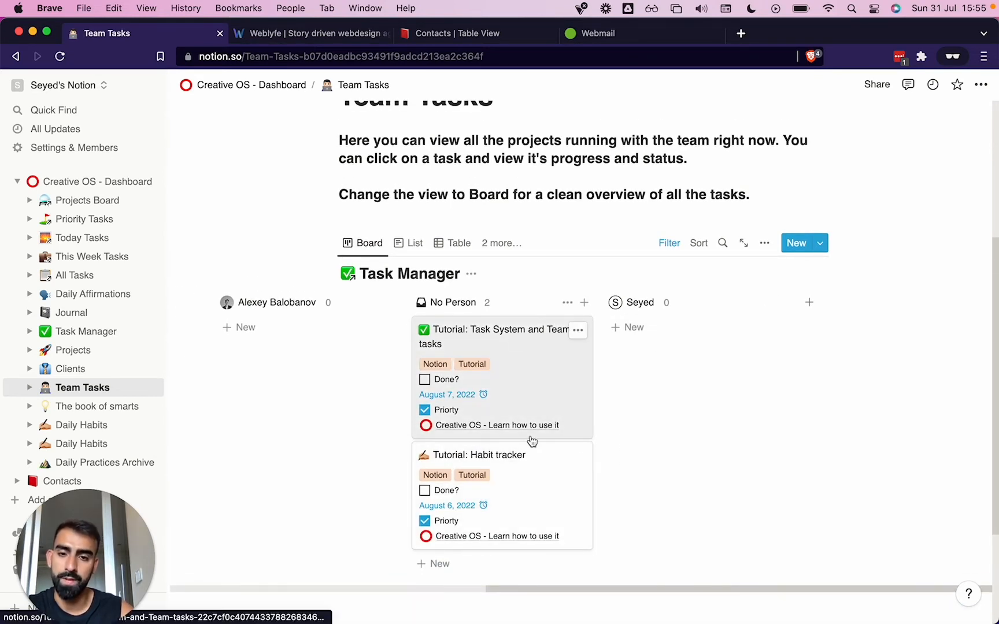
{"action": "left_click_drag", "start_coordinate": [532, 403], "coordinate": [705, 336]}
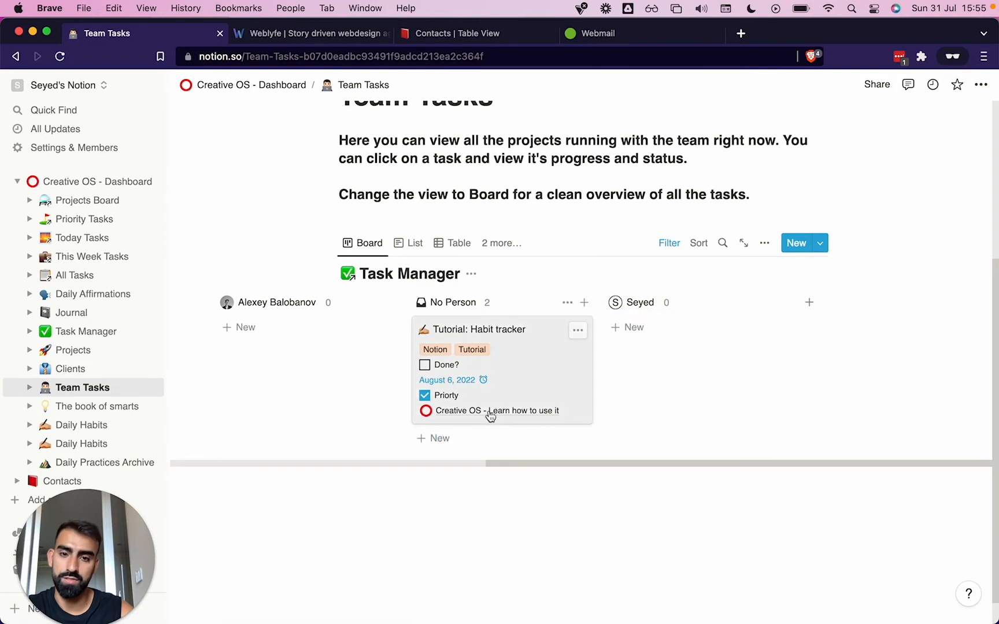
{"action": "left_click_drag", "start_coordinate": [486, 411], "coordinate": [713, 352]}
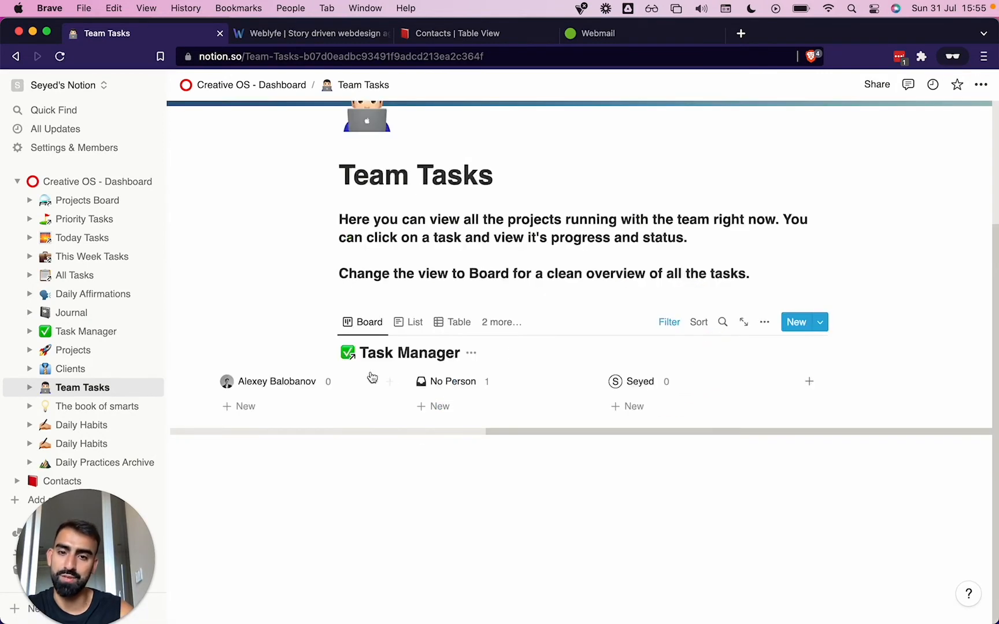
{"action": "scroll", "coordinate": [370, 379], "scroll_direction": "left", "scroll_amount": 3}
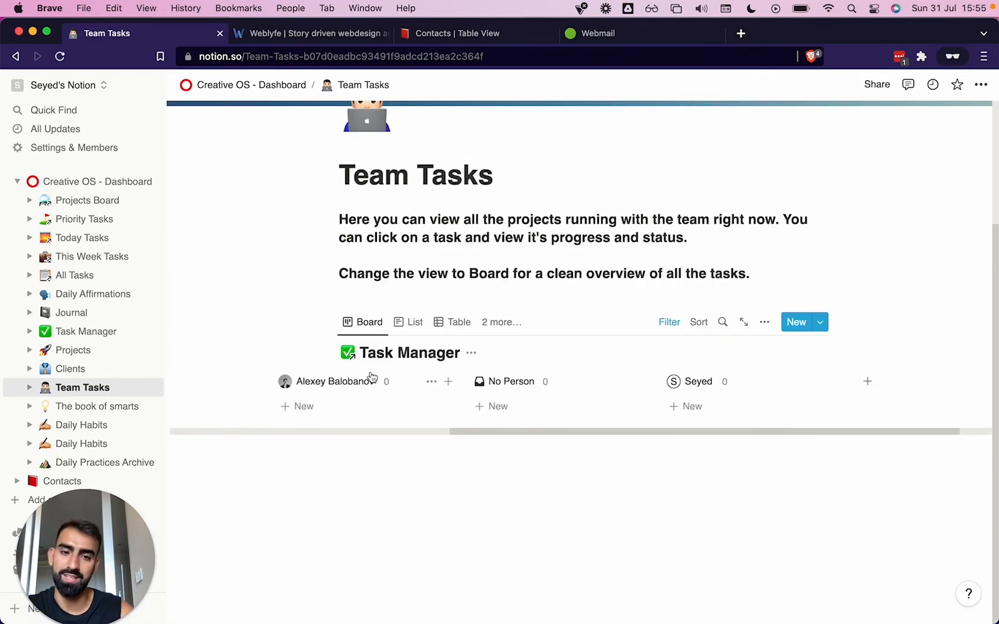
{"action": "scroll", "coordinate": [372, 377], "scroll_direction": "left", "scroll_amount": 5}
{"action": "scroll", "coordinate": [371, 377], "scroll_direction": "right", "scroll_amount": 3}
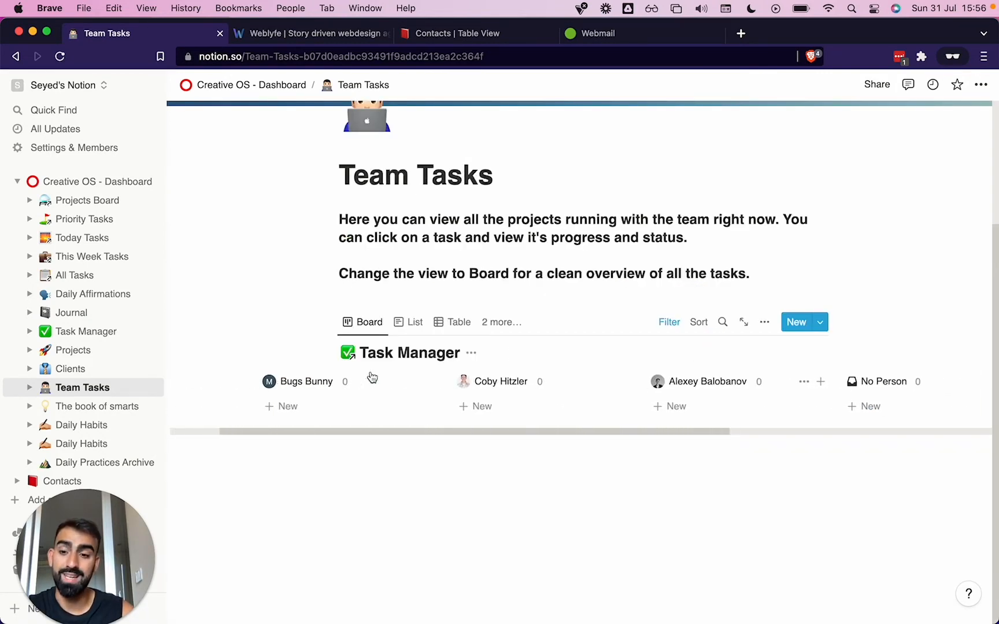
{"action": "scroll", "coordinate": [324, 358], "scroll_direction": "left", "scroll_amount": 3}
- Return to the Creative OS dashboard and add tasks named "kladjlakdjf" and "lkajdsflkjadsf" to the Due Today section
{"action": "left_click", "coordinate": [60, 182]}
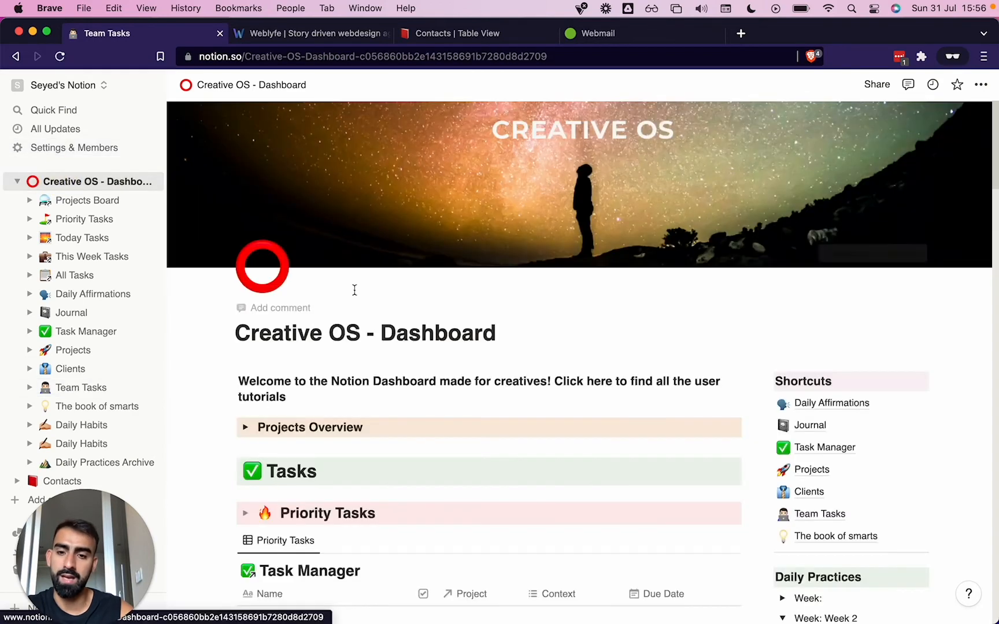
{"action": "scroll", "coordinate": [353, 292], "scroll_direction": "down", "scroll_amount": 10}
{"action": "left_click", "coordinate": [284, 457]}
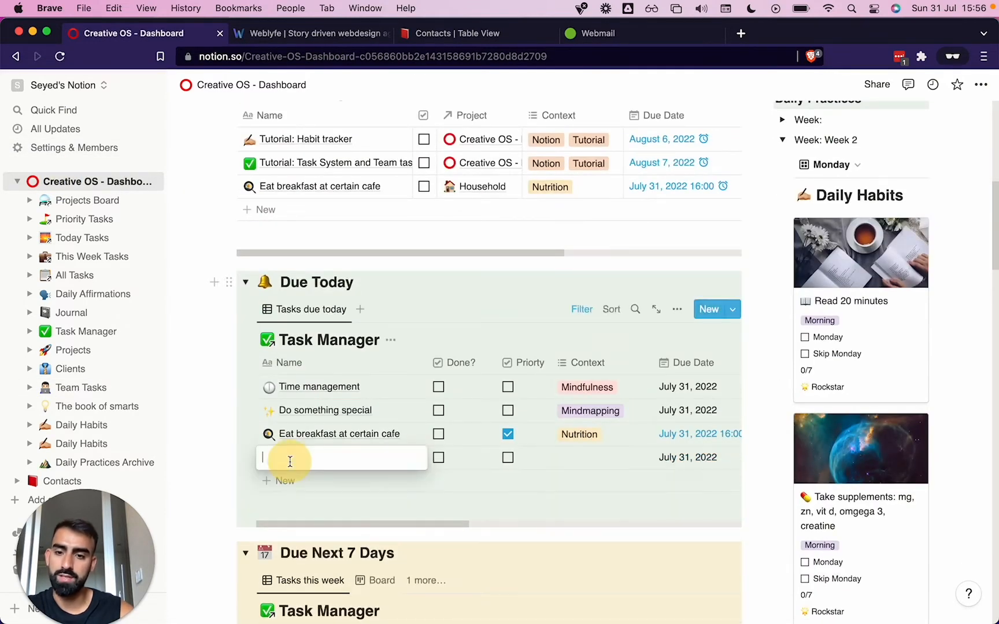
{"action": "type", "text": "kladjlakdjf"}
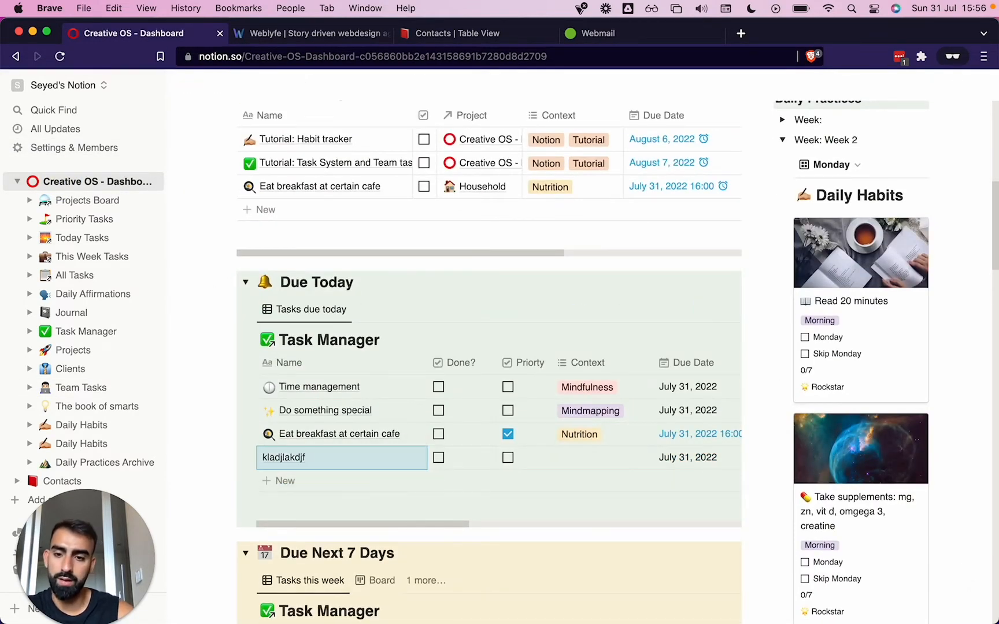
{"action": "left_click", "coordinate": [283, 481]}
{"action": "type", "text": "lkajdsflkjadsf"}
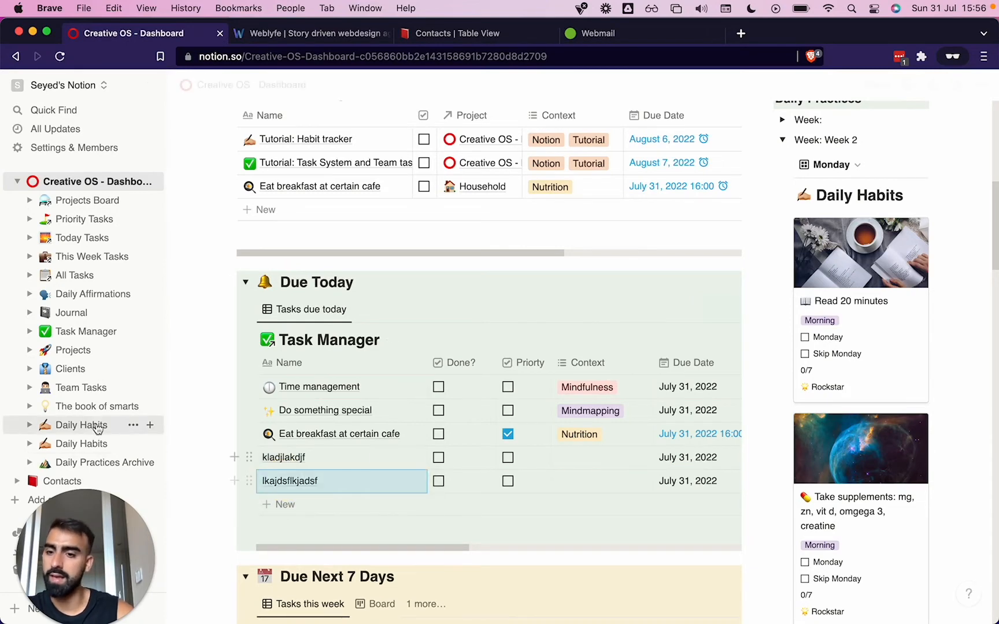
- In Team Tasks, rename the unassigned task "kladjlakdjf" as "Do this thing and go there"
{"action": "left_click", "coordinate": [83, 387]}
{"action": "scroll", "coordinate": [584, 364], "scroll_direction": "down", "scroll_amount": 4}
{"action": "scroll", "coordinate": [584, 364], "scroll_direction": "down", "scroll_amount": 1}
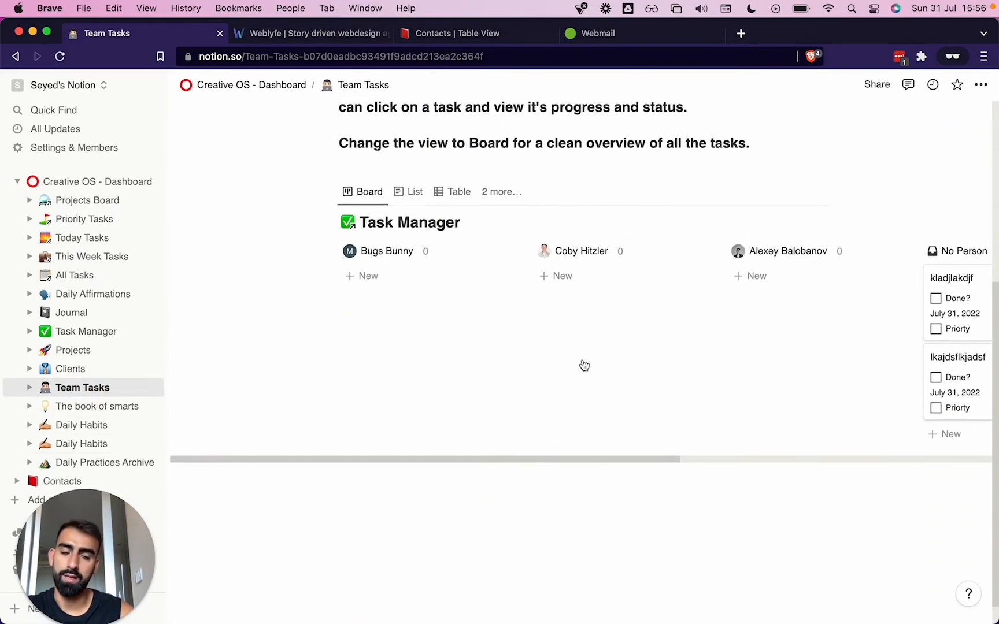
{"action": "scroll", "coordinate": [582, 362], "scroll_direction": "right", "scroll_amount": 4}
{"action": "scroll", "coordinate": [582, 359], "scroll_direction": "up", "scroll_amount": 1}
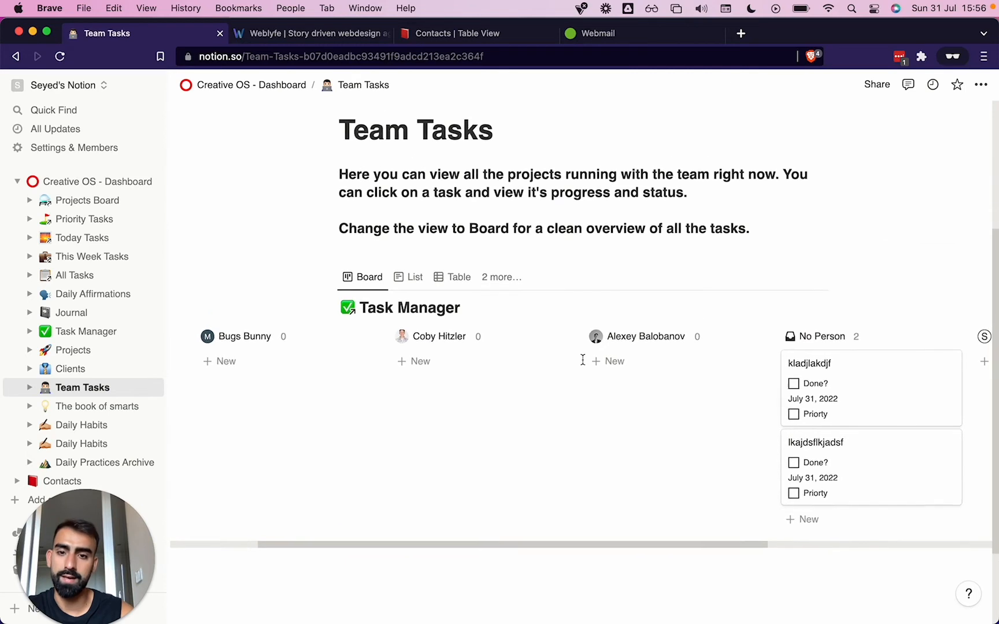
{"action": "scroll", "coordinate": [804, 339], "scroll_direction": "right", "scroll_amount": 2}
{"action": "left_click", "coordinate": [821, 373]}
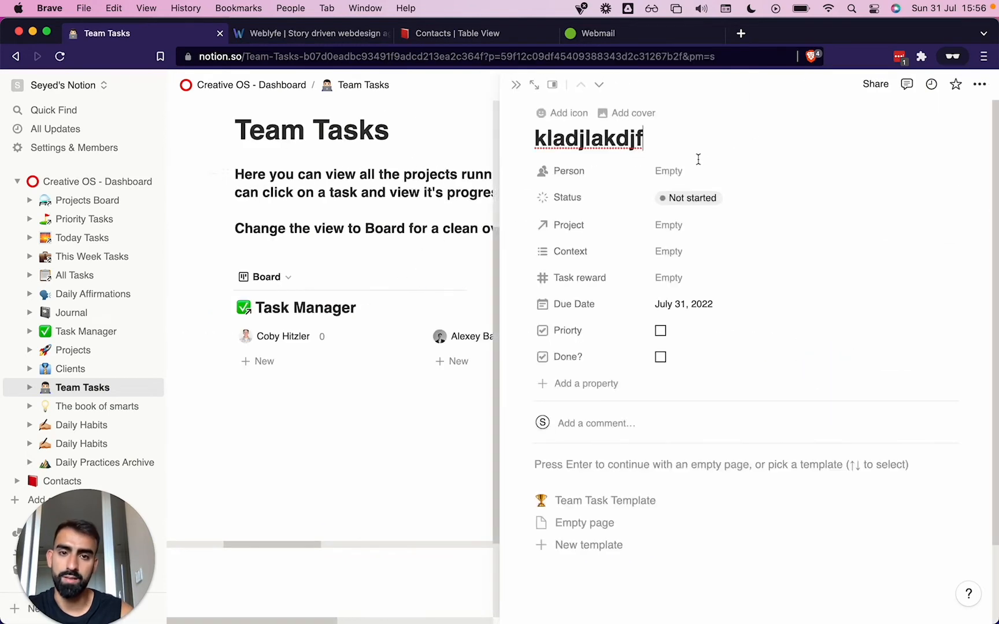
{"action": "double_click", "coordinate": [601, 137]}
{"action": "type", "text": "Do this thing and go"}
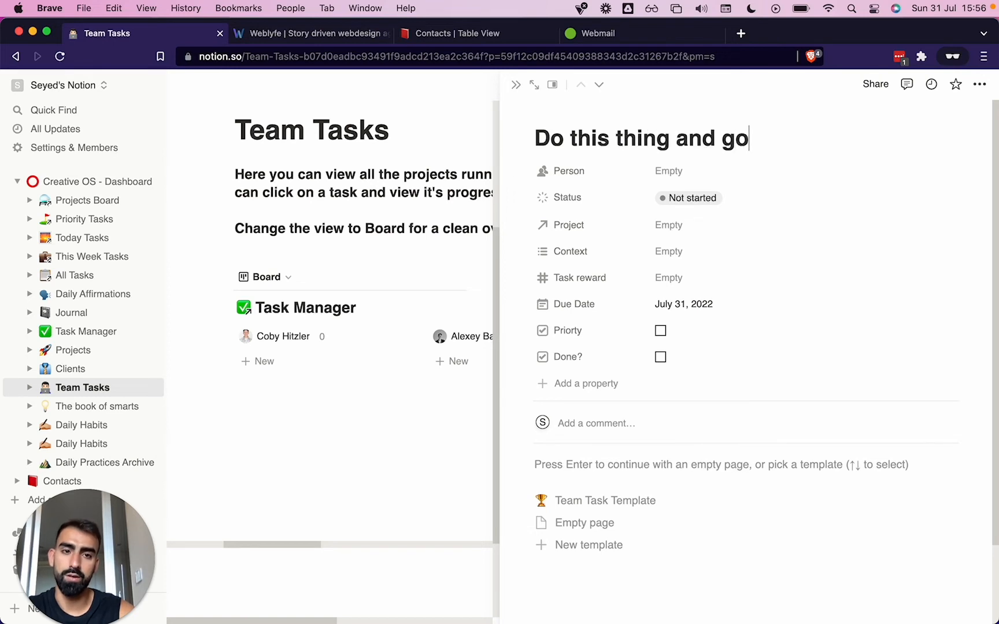
{"action": "type", "text": " there"}
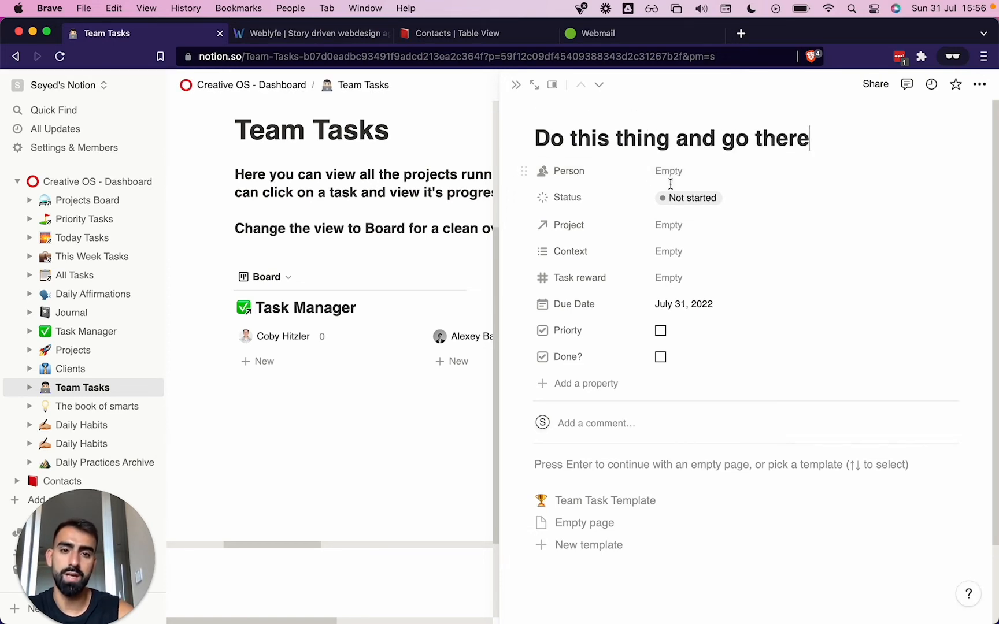
- Link the task to the Build an Empire project and create and assign the context tag "Construction"
{"action": "left_click", "coordinate": [667, 238]}
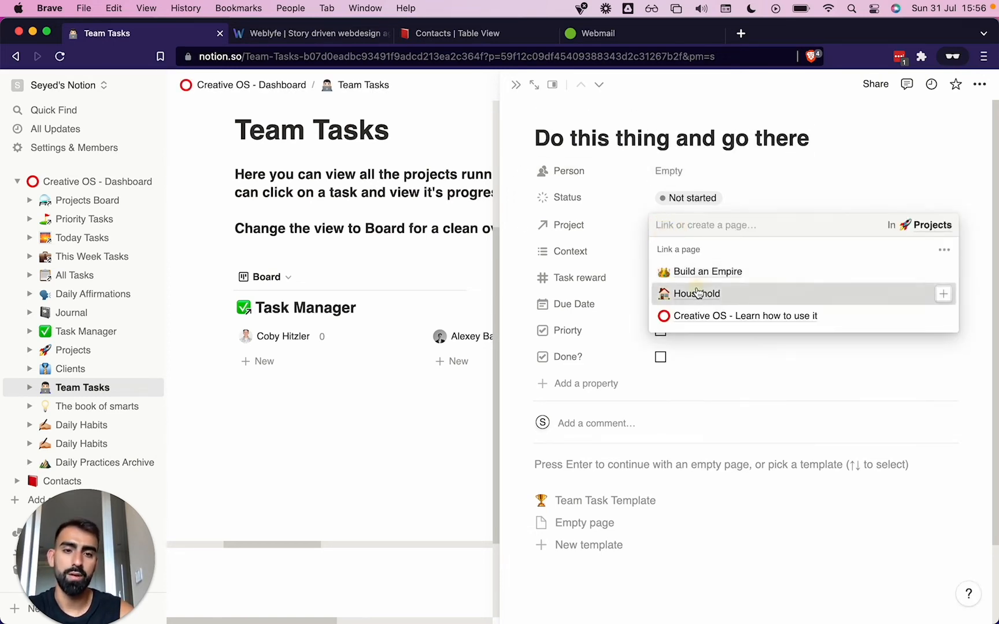
{"action": "left_click", "coordinate": [669, 288]}
{"action": "left_click", "coordinate": [938, 276]}
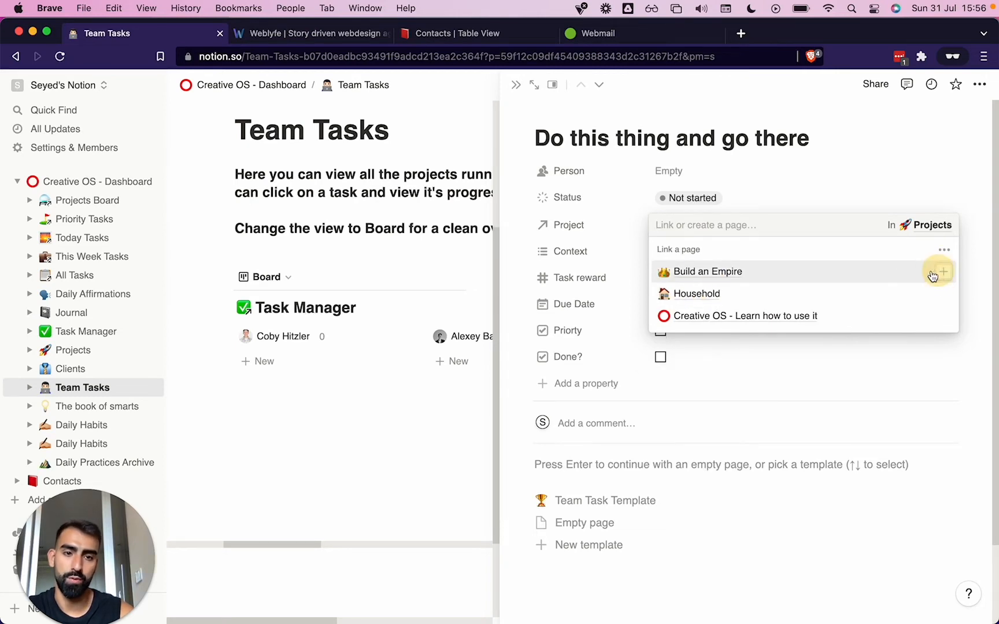
{"action": "left_click", "coordinate": [742, 269]}
{"action": "key", "text": "Escape"}
{"action": "left_click", "coordinate": [732, 259]}
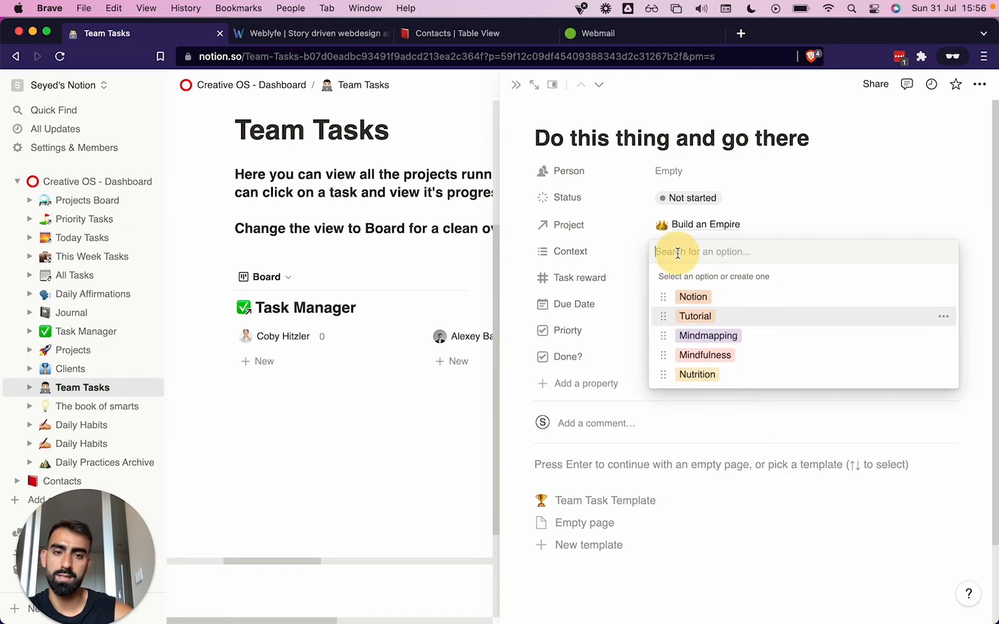
{"action": "type", "text": "Construction"}
{"action": "key", "text": "Return"}
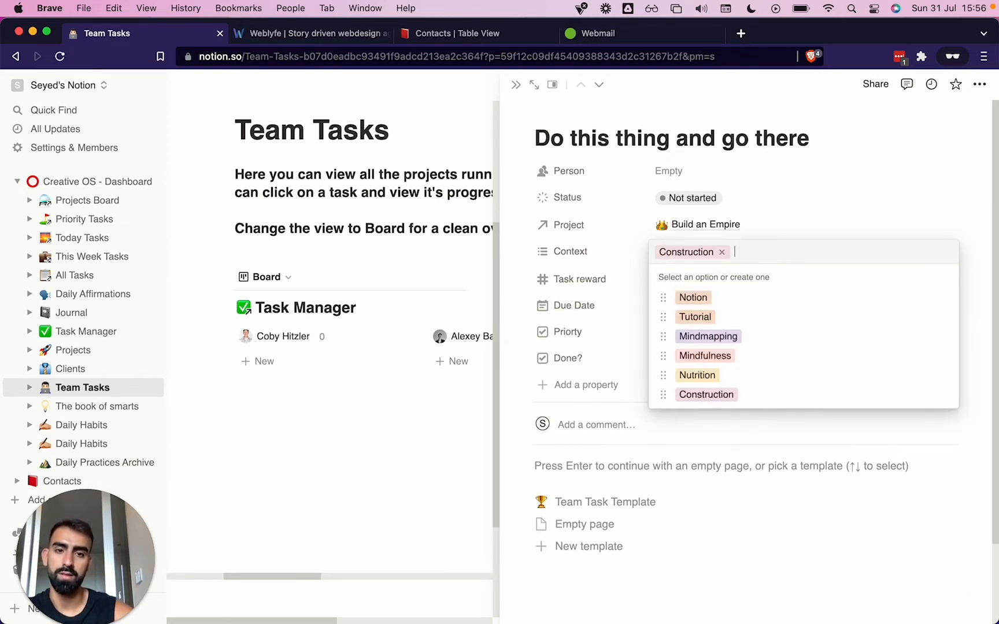
{"action": "left_click", "coordinate": [647, 264]}
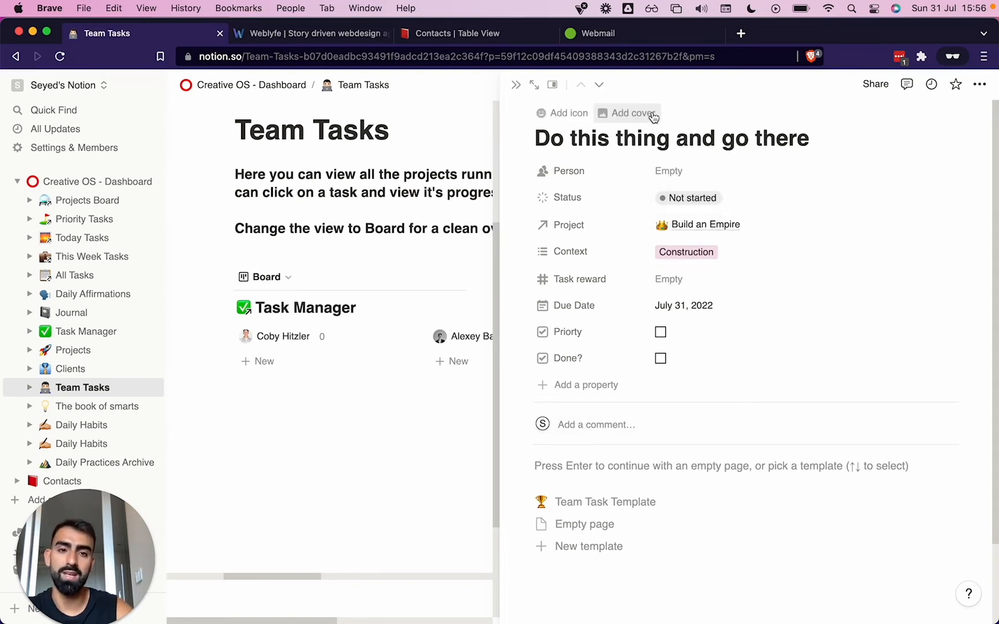
- Open the linked Build an Empire project and apply the Project Template to its page
{"action": "left_click", "coordinate": [688, 230]}
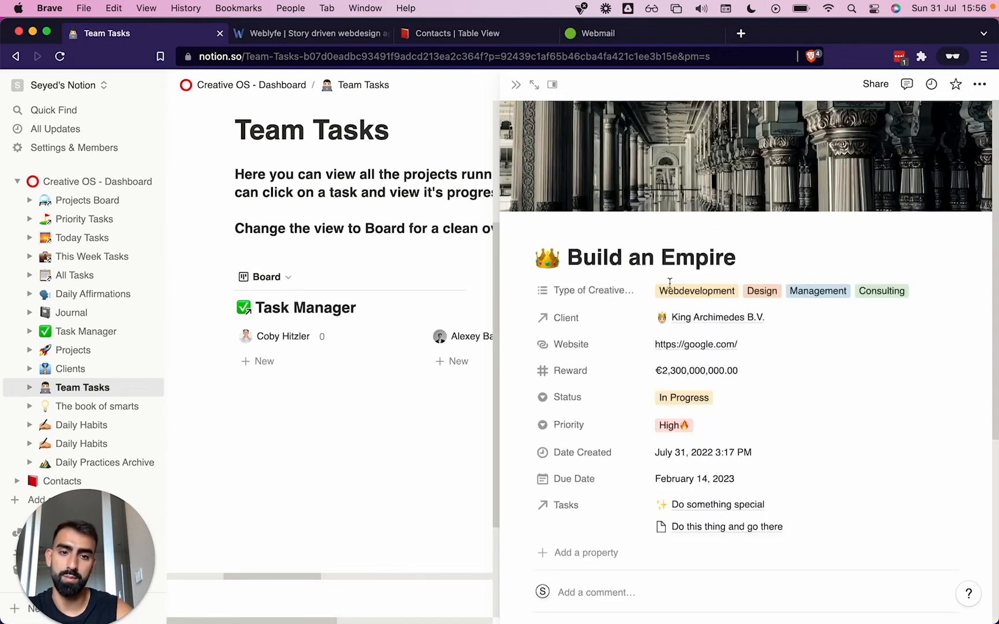
{"action": "scroll", "coordinate": [647, 472], "scroll_direction": "down", "scroll_amount": 5}
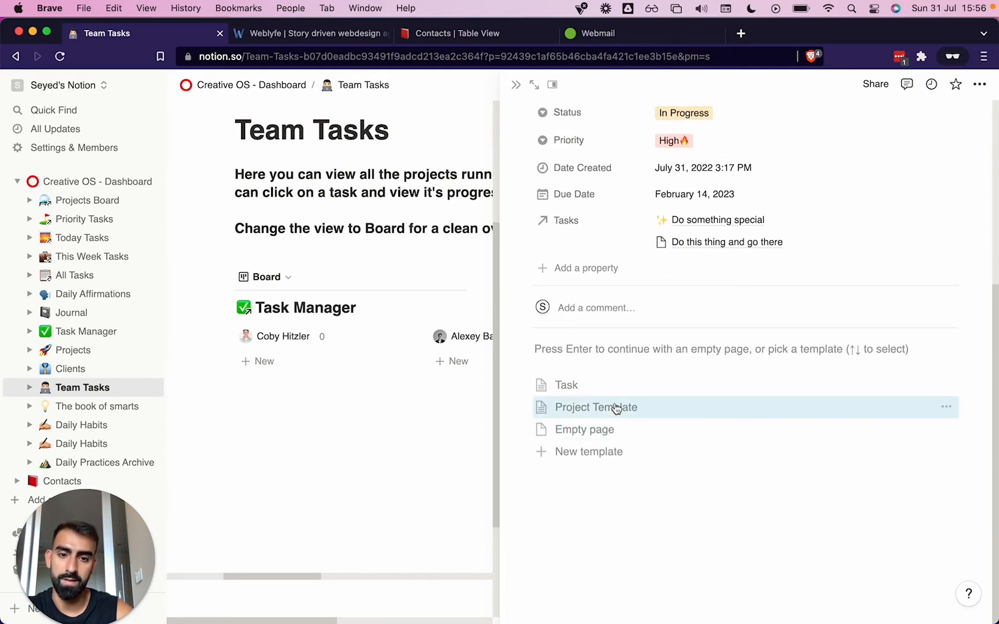
{"action": "left_click", "coordinate": [616, 408]}
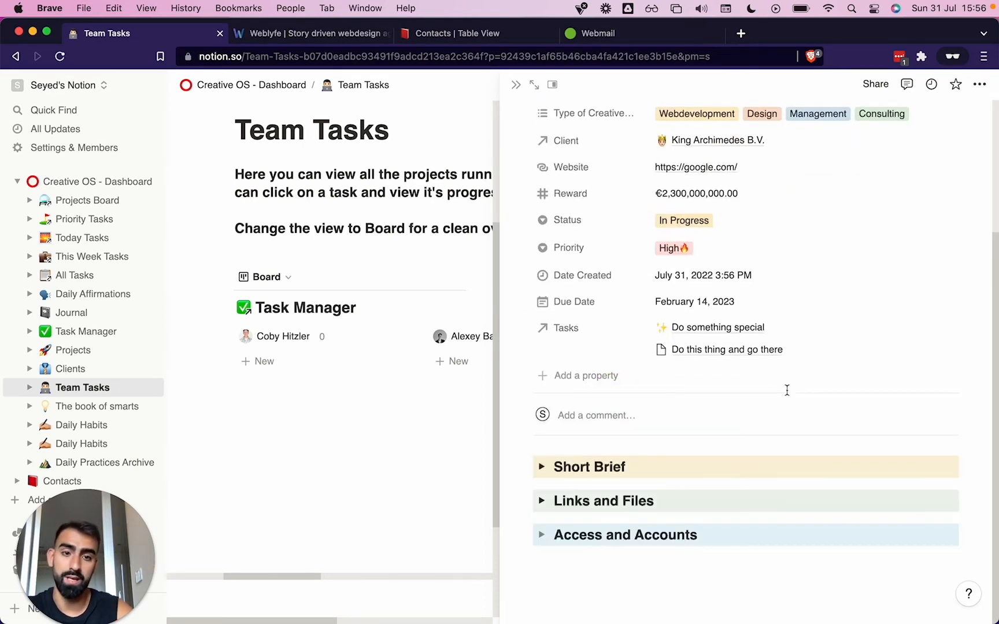
{"action": "left_click", "coordinate": [541, 501]}
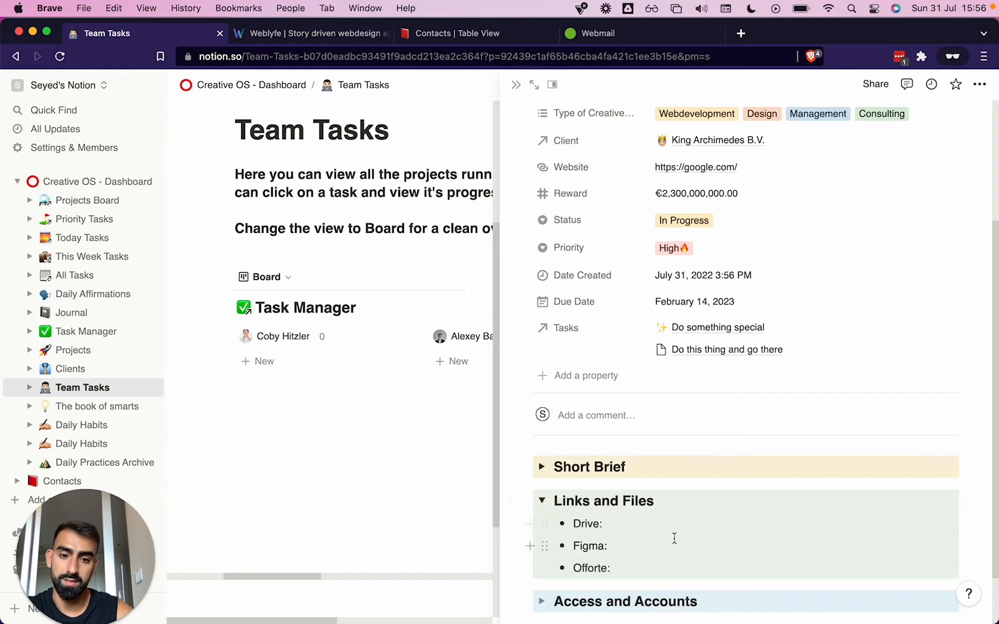
{"action": "left_click", "coordinate": [658, 525]}
{"action": "type", "text": "/"}
{"action": "key", "text": "BackSpace"}
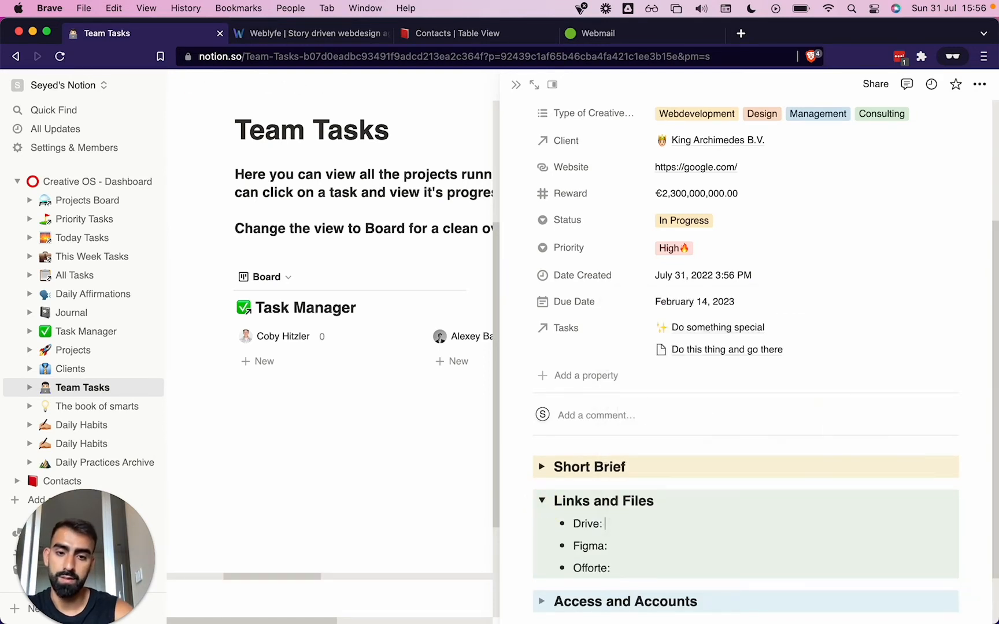
{"action": "type", "text": "https://google.com/"}
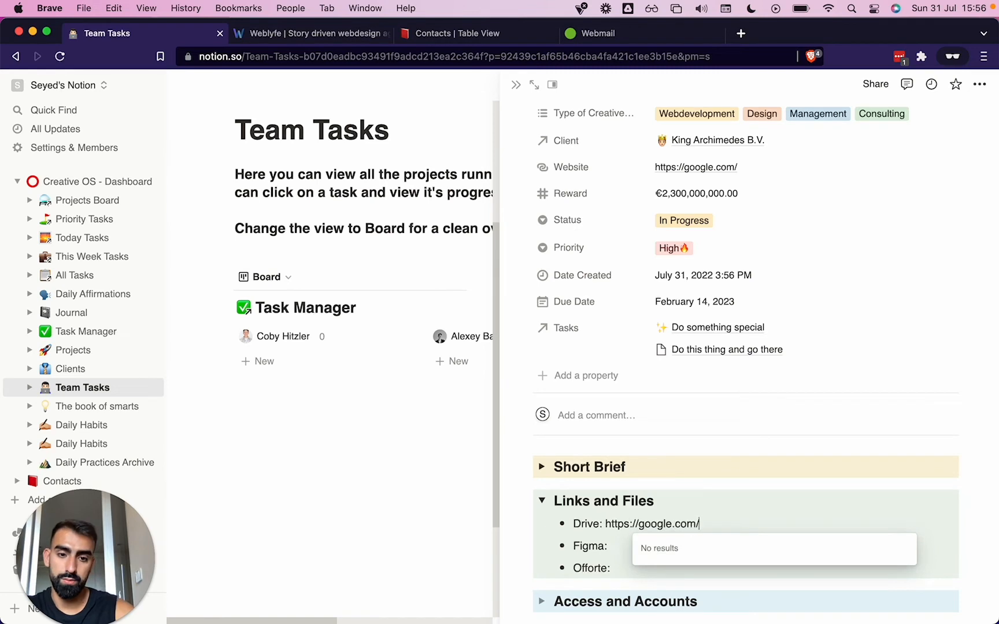
{"action": "key", "text": "super+a"}
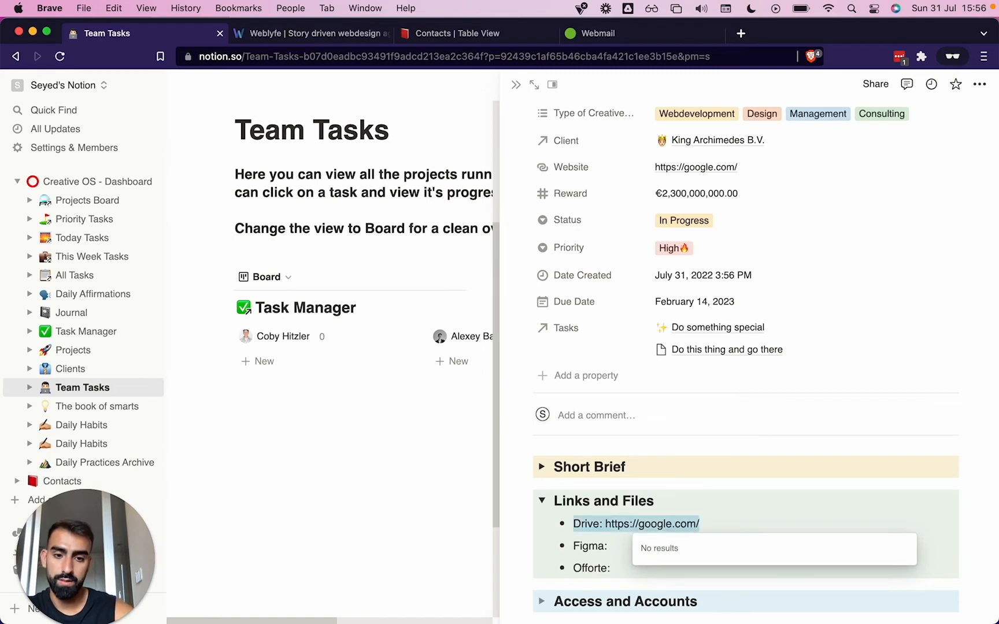
- Copy the Drive address and paste it as the link for both Figma and Offorte
{"action": "left_click", "coordinate": [627, 532]}
{"action": "left_click_drag", "start_coordinate": [730, 519], "coordinate": [617, 519]}
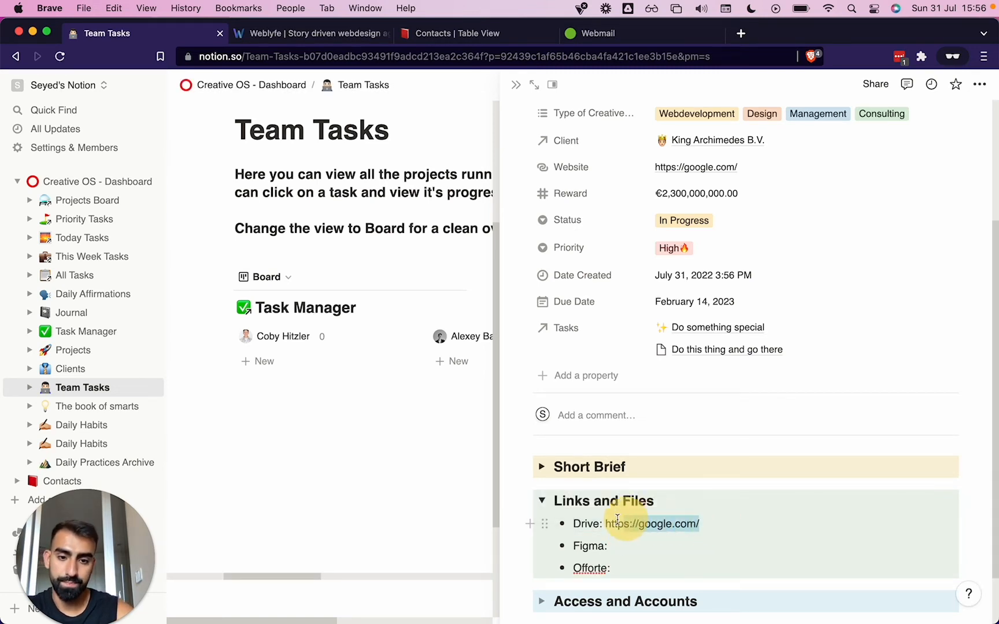
{"action": "key", "text": "super+c"}
{"action": "left_click", "coordinate": [636, 545]}
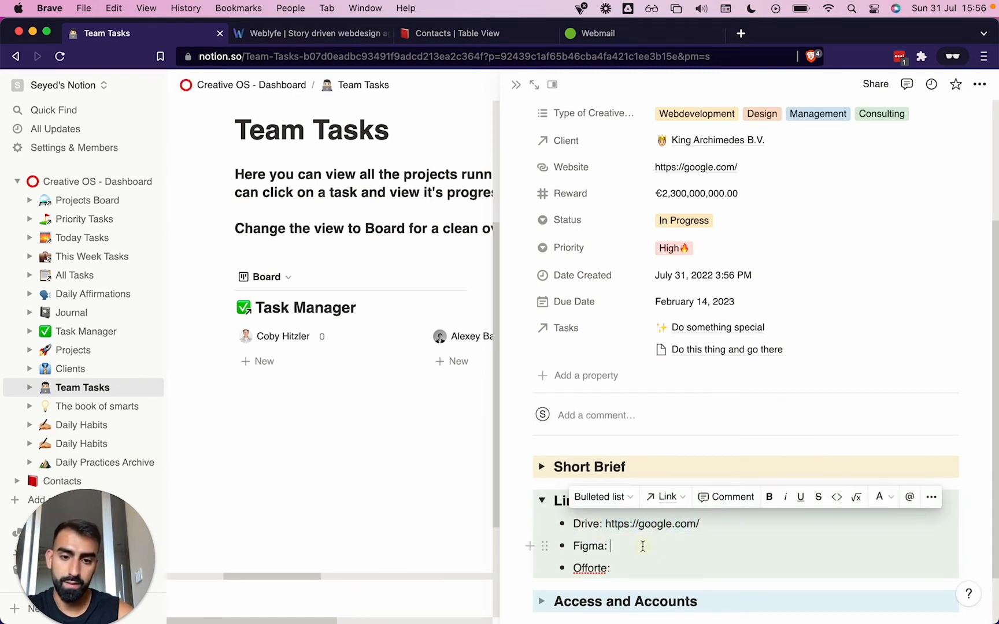
{"action": "key", "text": "super+v"}
{"action": "left_click", "coordinate": [625, 569]}
{"action": "key", "text": "super+v"}
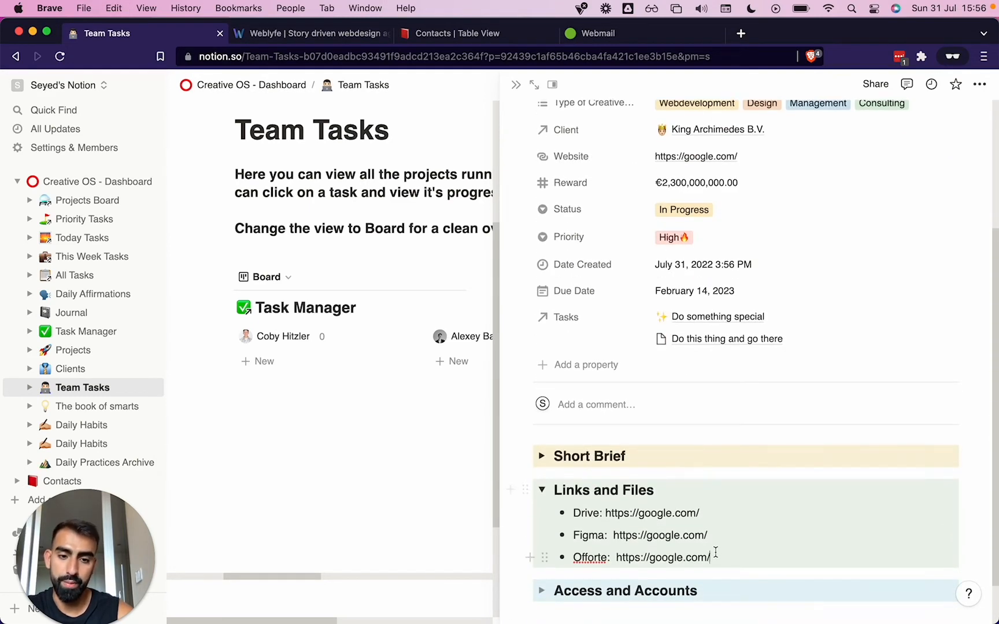
- Copy the Drive, Figma and Offorte link lines from the Links and Files section together
{"action": "left_click_drag", "start_coordinate": [715, 552], "coordinate": [569, 513]}
{"action": "key", "text": "super+c"}
{"action": "scroll", "coordinate": [645, 371], "scroll_direction": "up", "scroll_amount": 1}
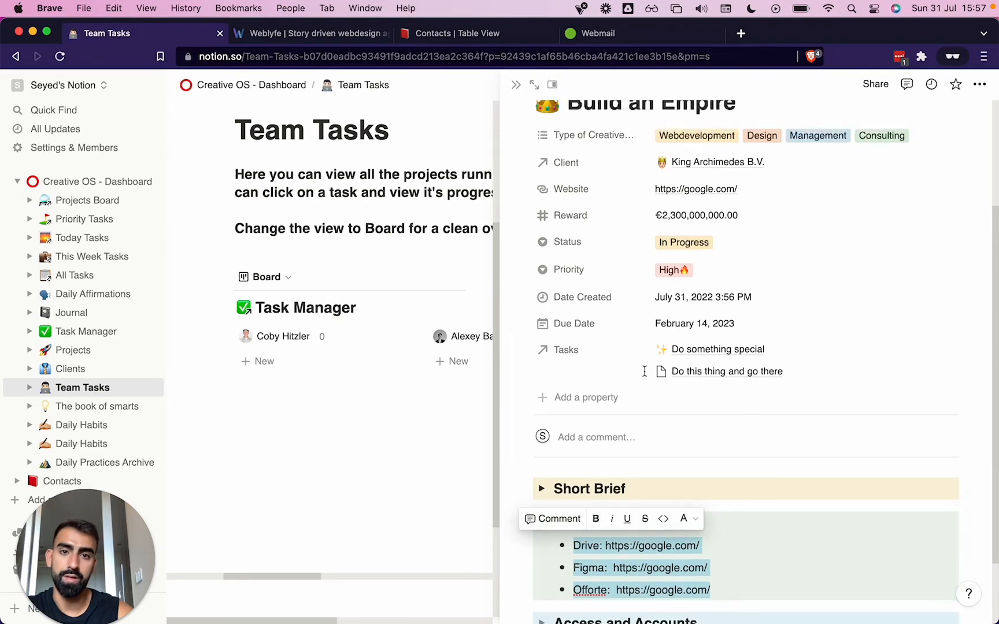
- Open the "Do this thing and go there" task from the project and add an icon and a cover image
{"action": "scroll", "coordinate": [644, 371], "scroll_direction": "up", "scroll_amount": 5}
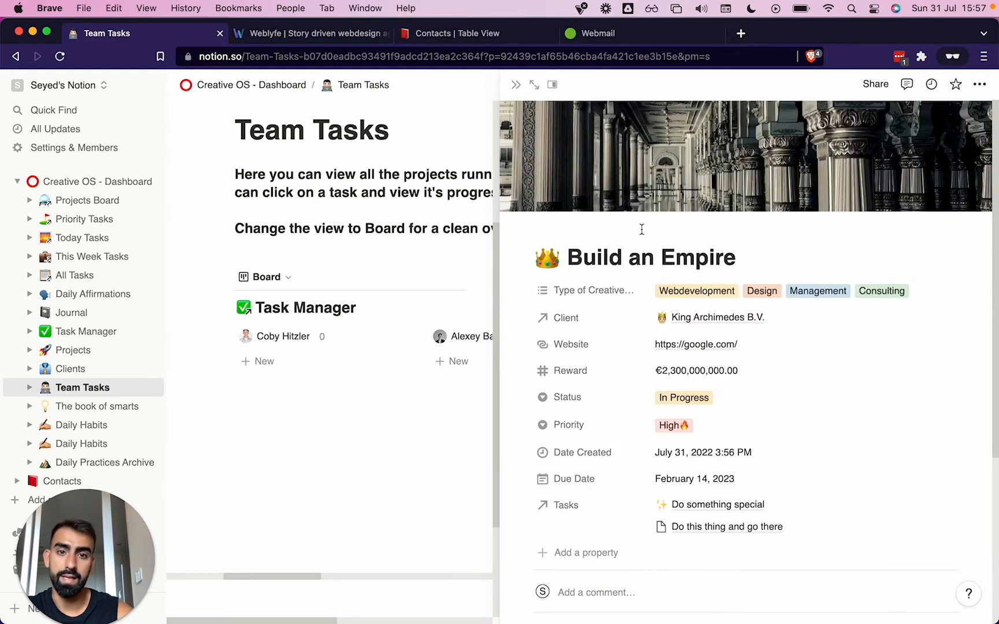
{"action": "left_click", "coordinate": [698, 526]}
{"action": "left_click", "coordinate": [559, 114]}
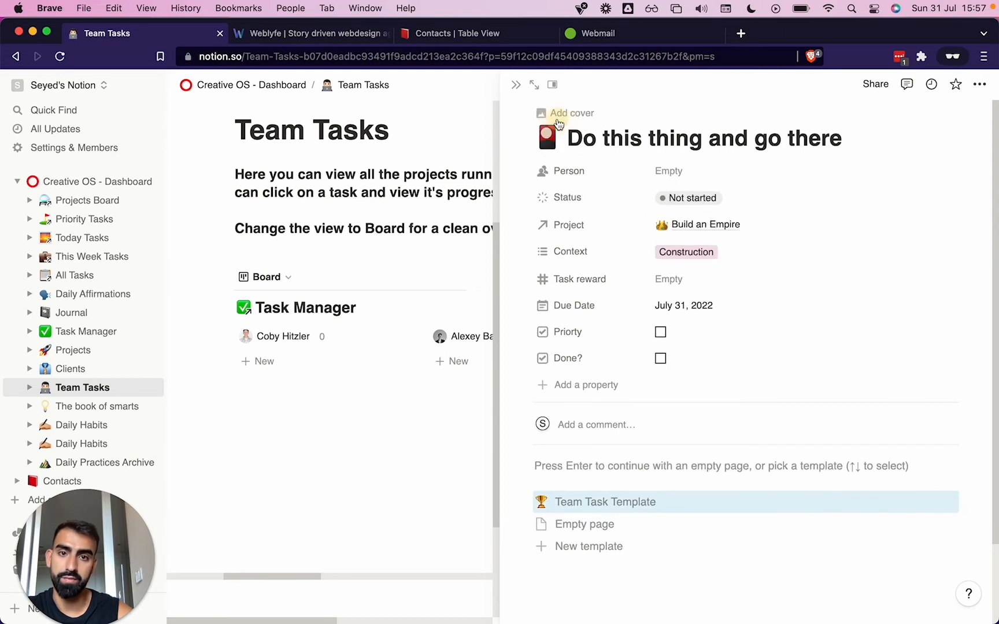
{"action": "left_click", "coordinate": [547, 113]}
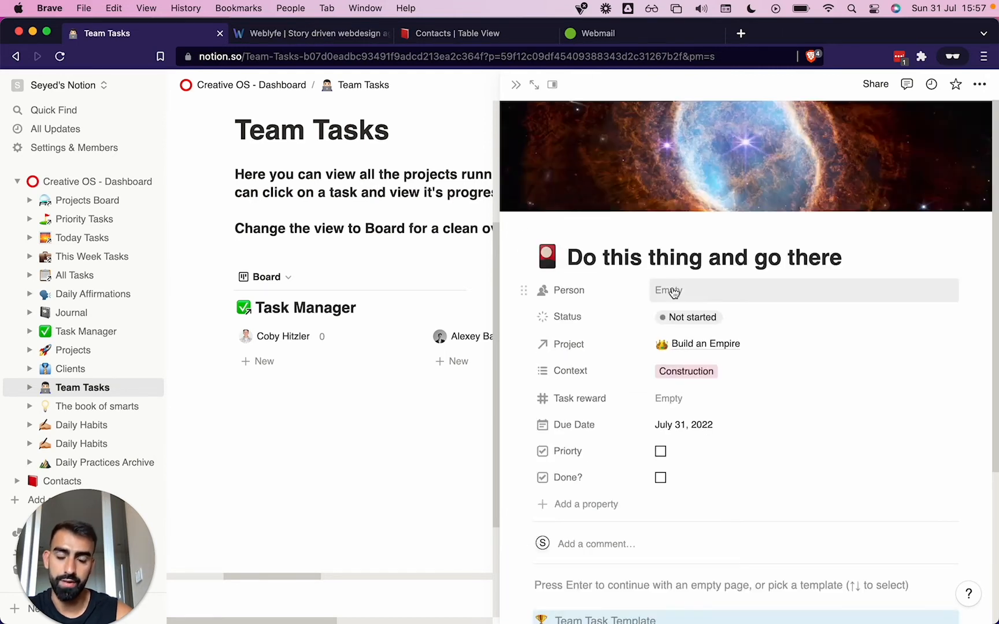
- Open the Team Task Template for editing and remove its trophy icon
{"action": "scroll", "coordinate": [665, 555], "scroll_direction": "down", "scroll_amount": 5}
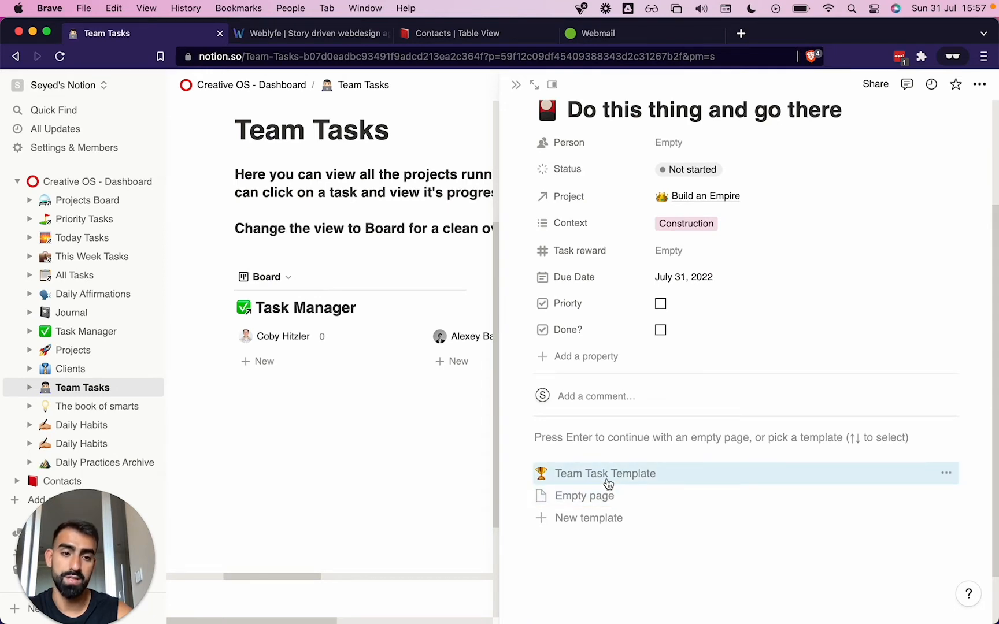
{"action": "left_click", "coordinate": [946, 473]}
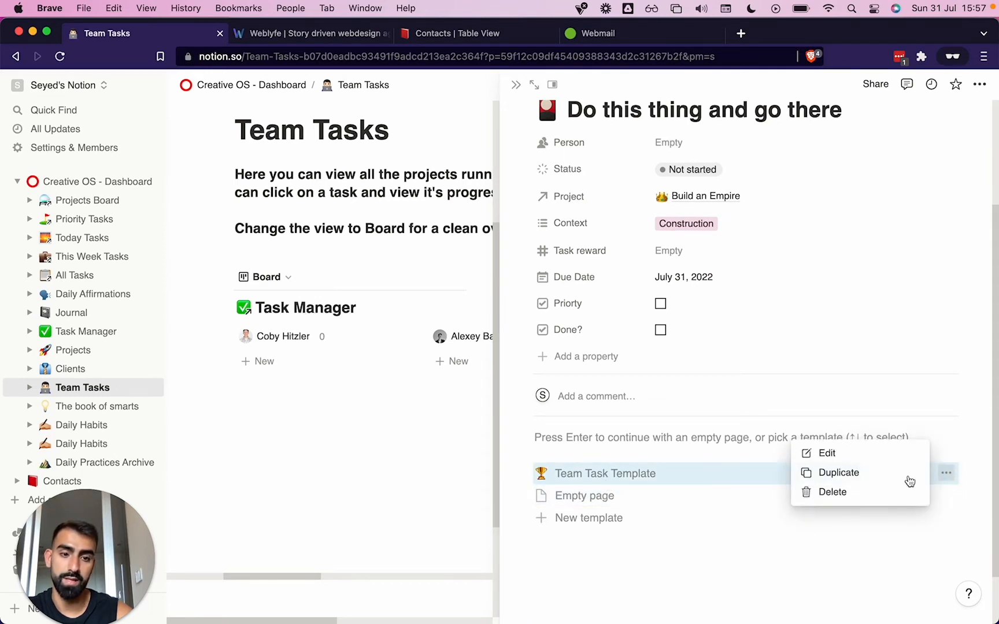
{"action": "left_click", "coordinate": [841, 455]}
{"action": "left_click", "coordinate": [280, 292]}
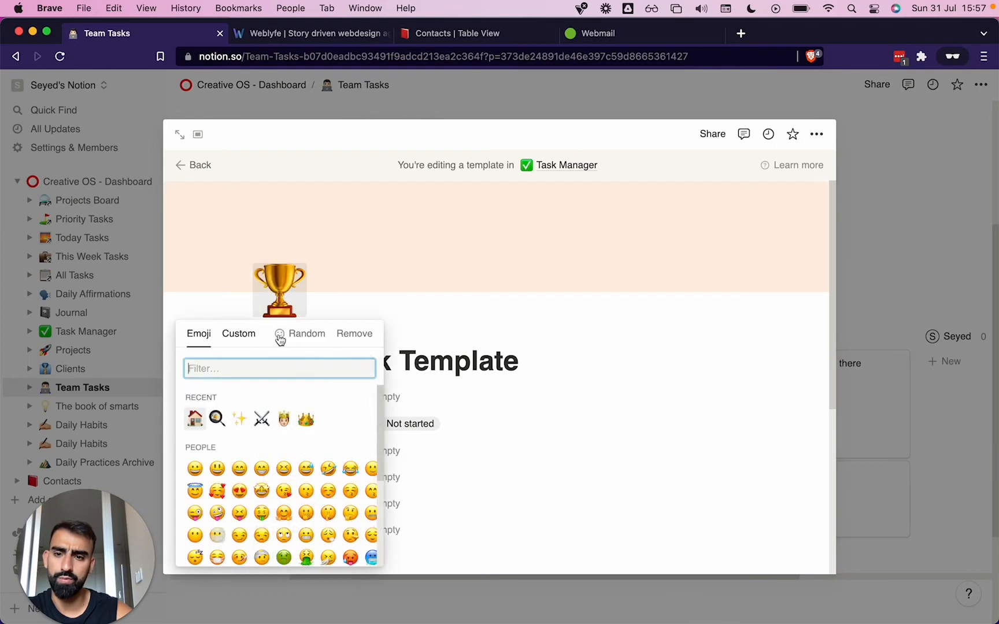
{"action": "left_click", "coordinate": [363, 333]}
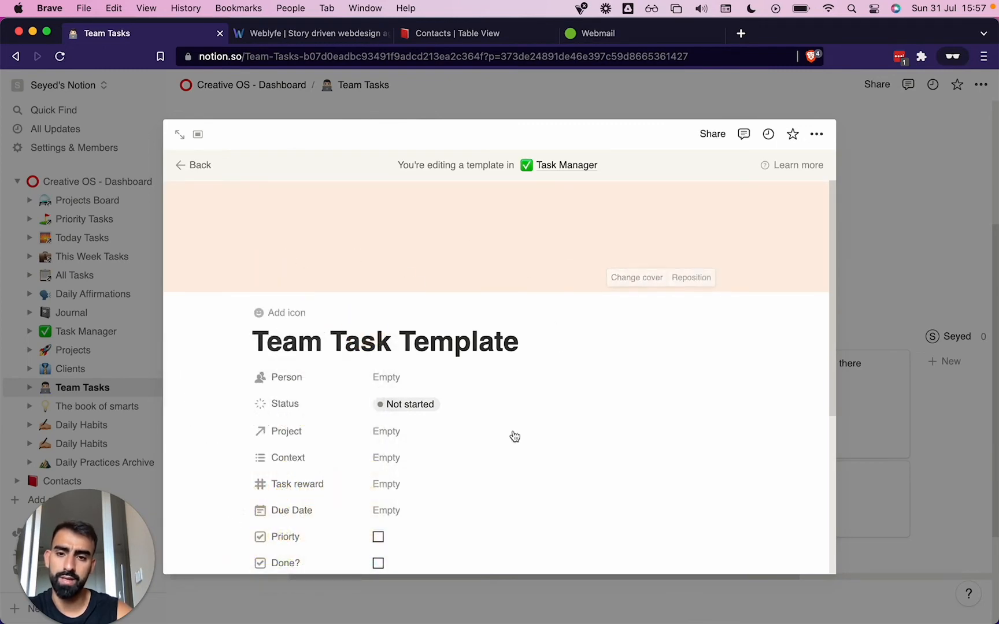
- Look through the template's sections and the gallery and Unsplash cover options, leaving the cover as it is
{"action": "scroll", "coordinate": [333, 404], "scroll_direction": "down", "scroll_amount": 4}
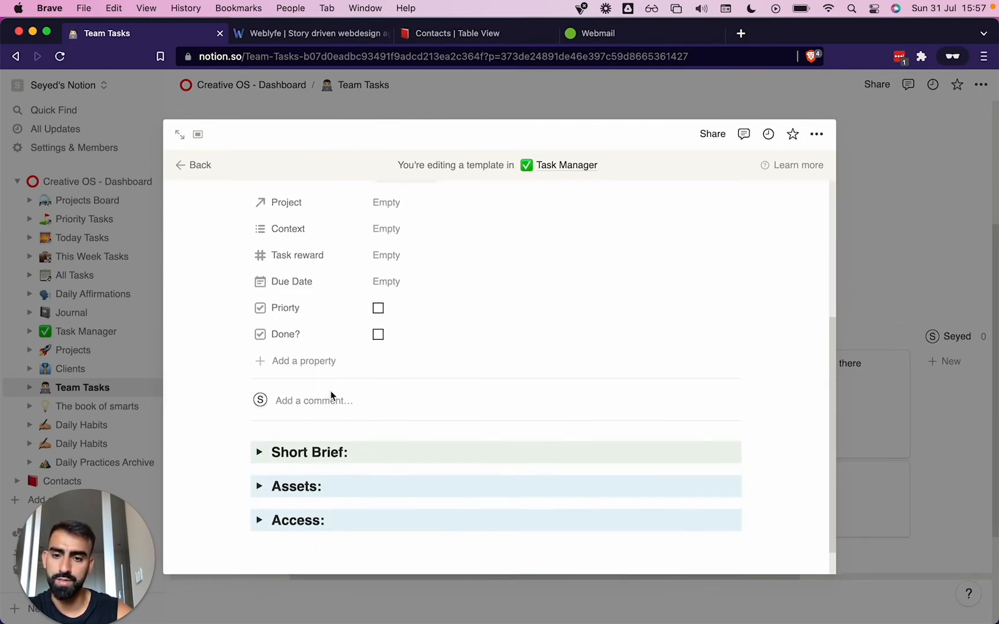
{"action": "scroll", "coordinate": [332, 395], "scroll_direction": "down", "scroll_amount": 1}
{"action": "scroll", "coordinate": [330, 214], "scroll_direction": "up", "scroll_amount": 5}
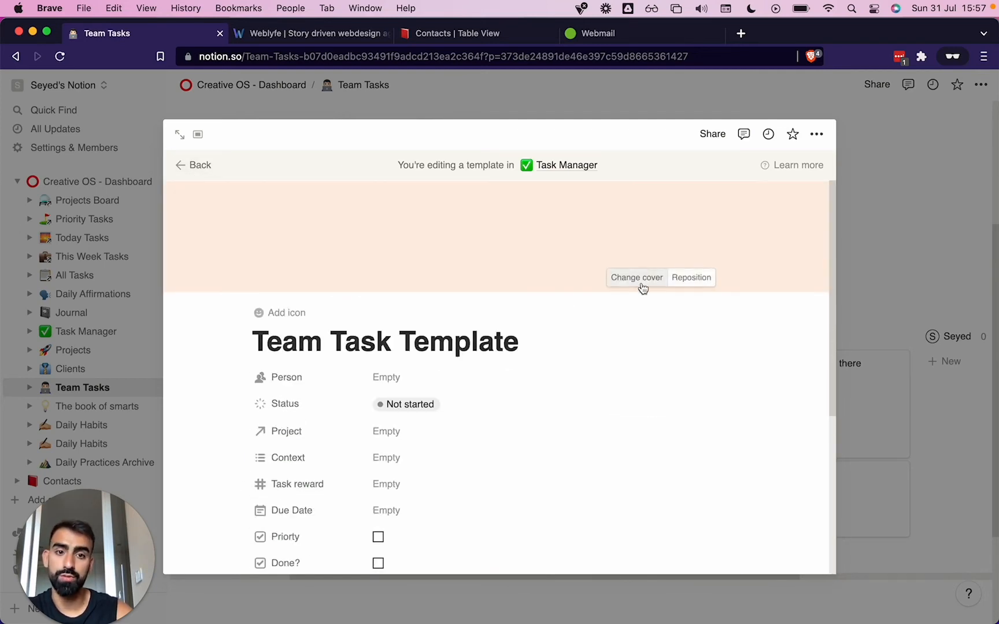
{"action": "left_click", "coordinate": [635, 277]}
{"action": "scroll", "coordinate": [634, 451], "scroll_direction": "down", "scroll_amount": 10}
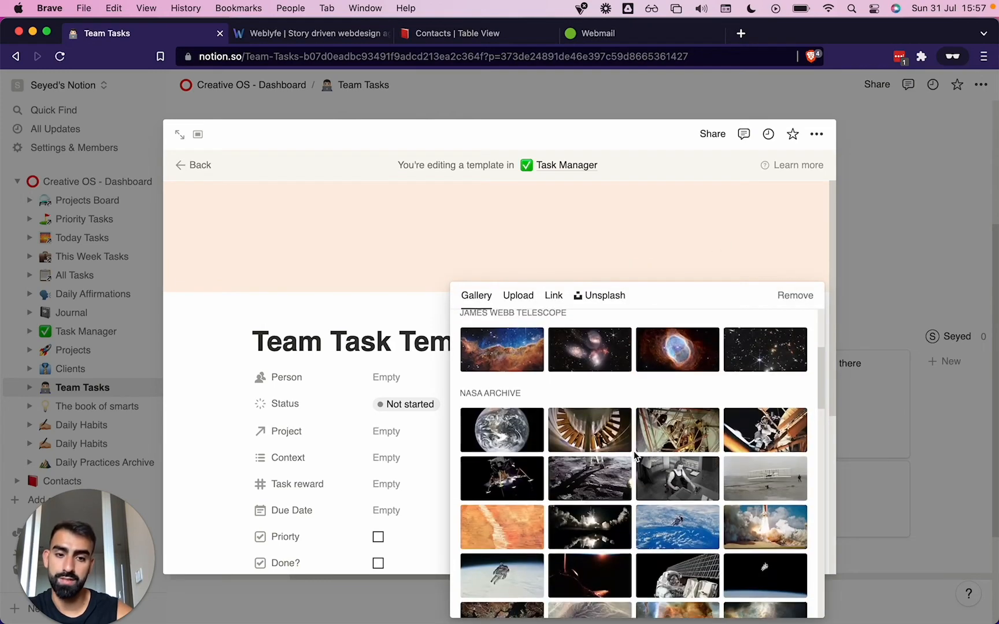
{"action": "left_click", "coordinate": [588, 296]}
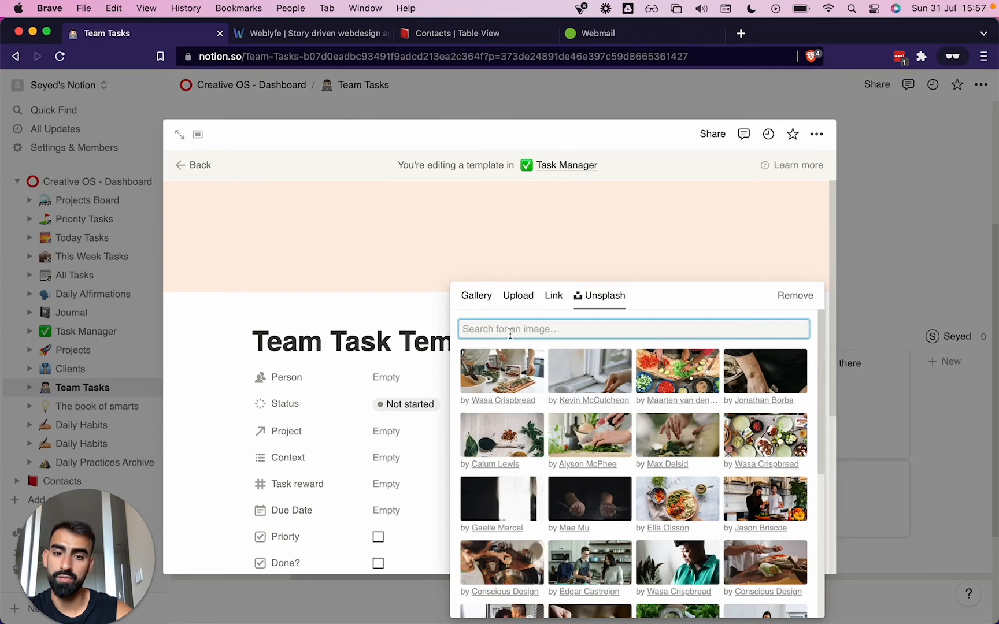
{"action": "left_click", "coordinate": [239, 343]}
- Return from the template to "Do this thing and go there" and apply the Team Task Template to it
{"action": "left_click", "coordinate": [184, 166]}
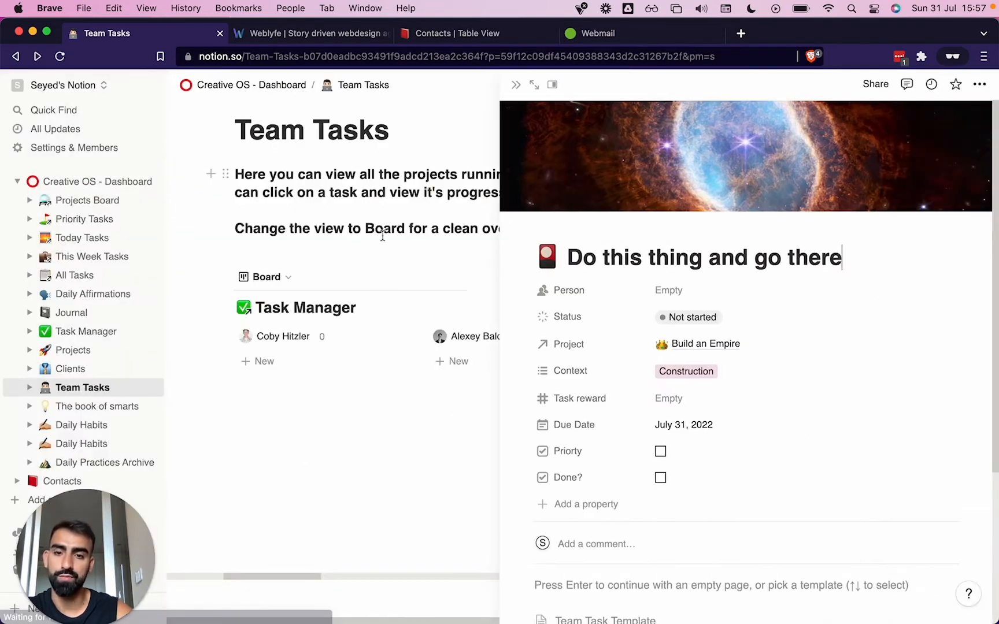
{"action": "scroll", "coordinate": [762, 439], "scroll_direction": "down", "scroll_amount": 4}
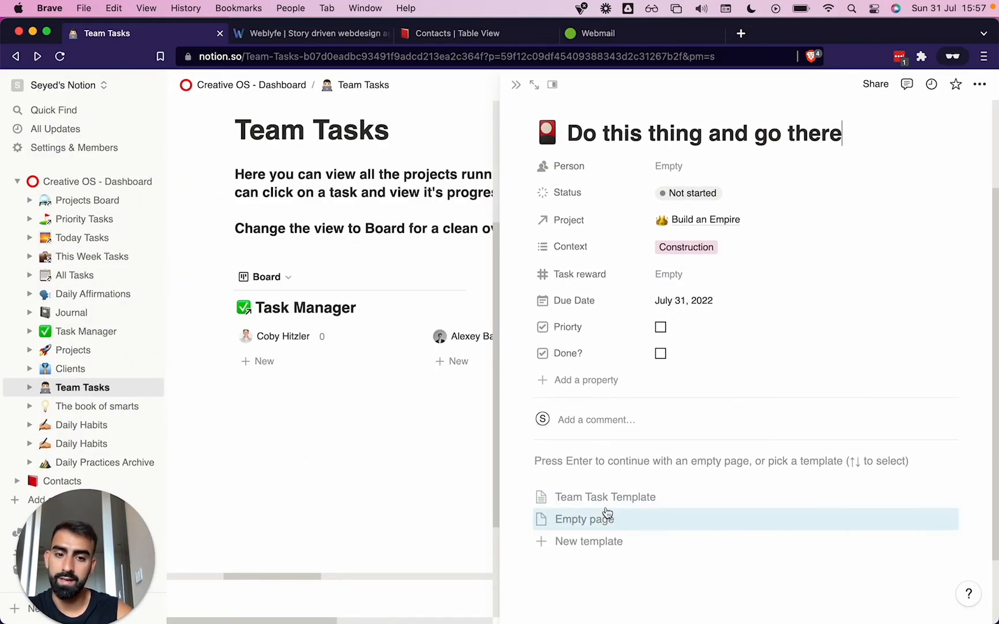
{"action": "left_click", "coordinate": [608, 505]}
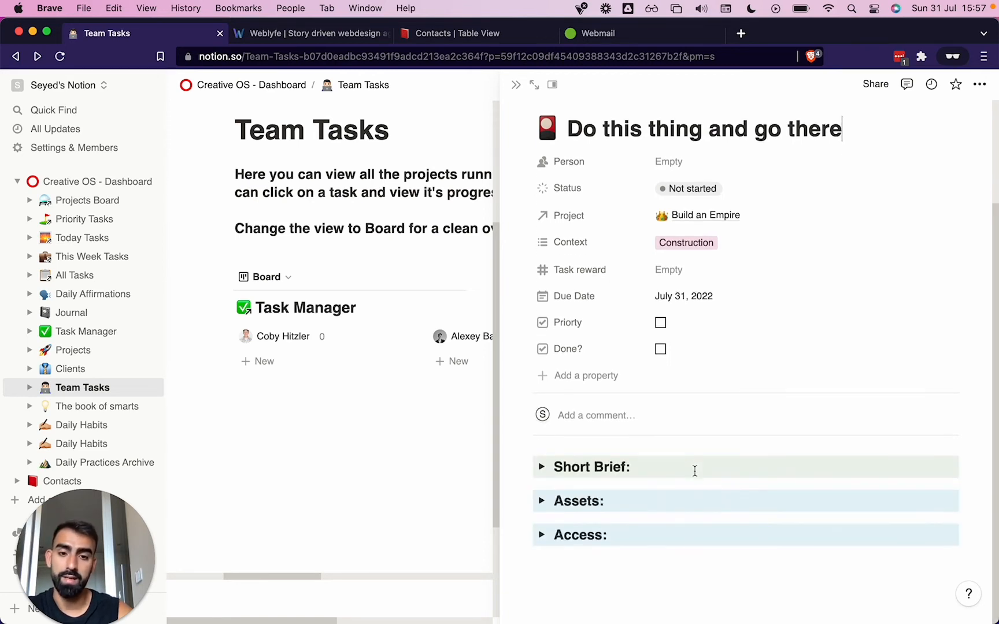
{"action": "left_click", "coordinate": [541, 467]}
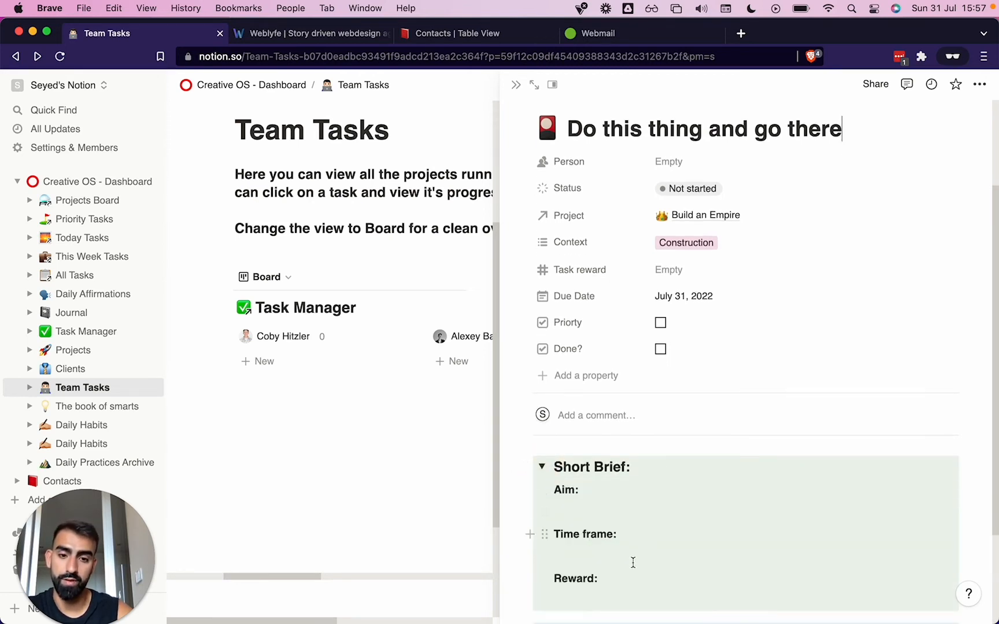
{"action": "scroll", "coordinate": [628, 532], "scroll_direction": "down", "scroll_amount": 3}
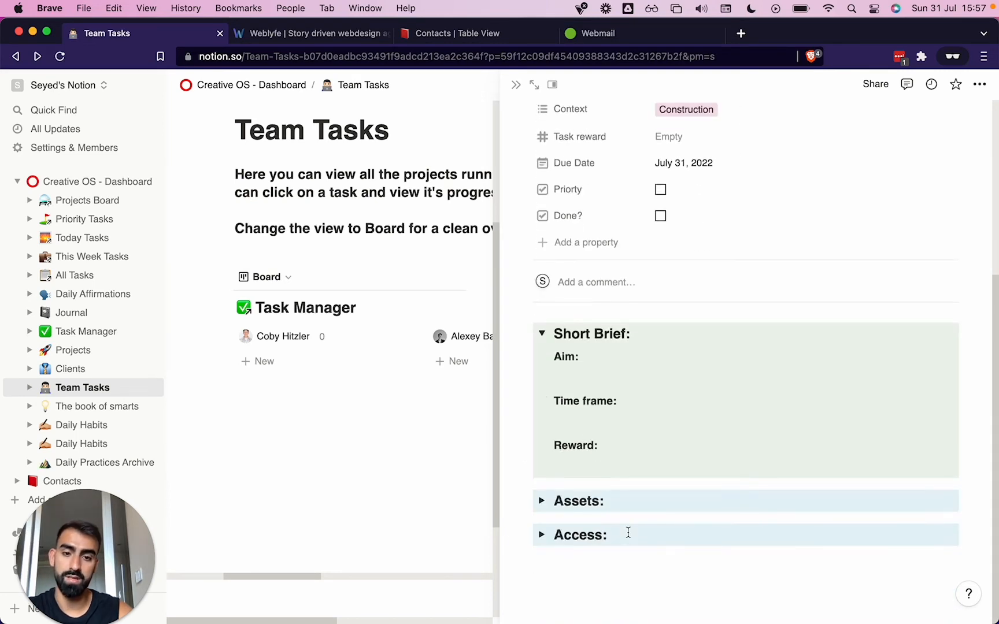
{"action": "left_click", "coordinate": [541, 501]}
{"action": "scroll", "coordinate": [538, 503], "scroll_direction": "down", "scroll_amount": 1}
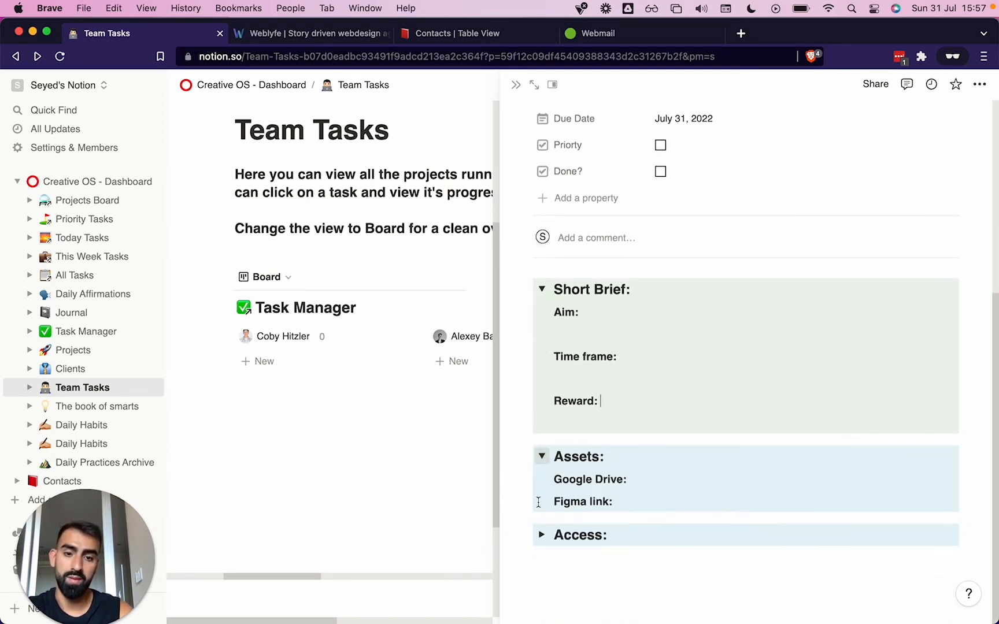
{"action": "left_click", "coordinate": [543, 535]}
{"action": "left_click_drag", "start_coordinate": [617, 502], "coordinate": [544, 479]}
{"action": "key", "text": "super+v"}
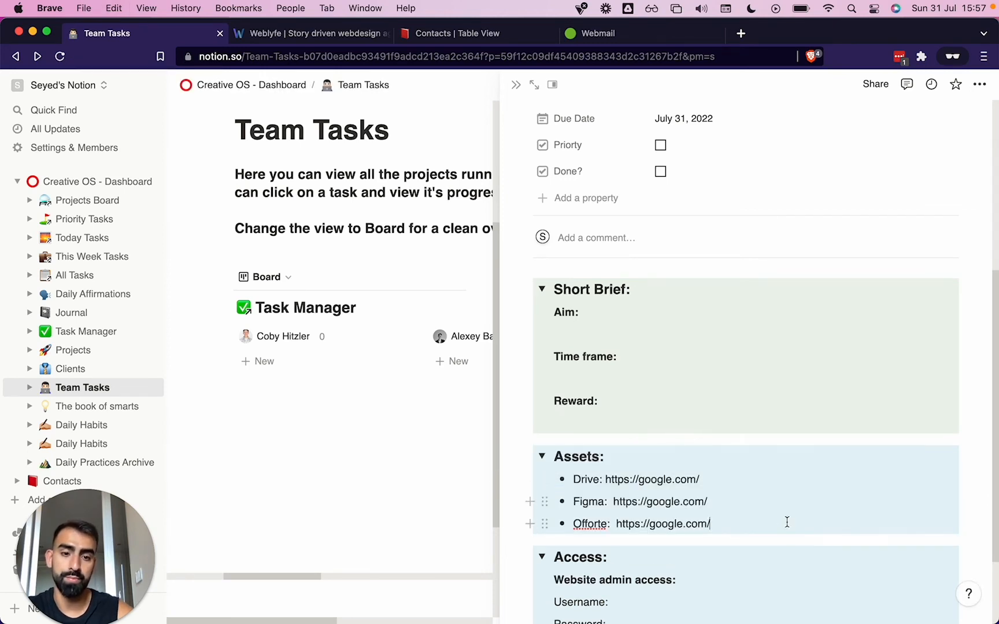
{"action": "scroll", "coordinate": [787, 522], "scroll_direction": "down", "scroll_amount": 2}
- Set the task reward of "Do this thing and go there" to 180 and close the task page
{"action": "scroll", "coordinate": [786, 522], "scroll_direction": "up", "scroll_amount": 7}
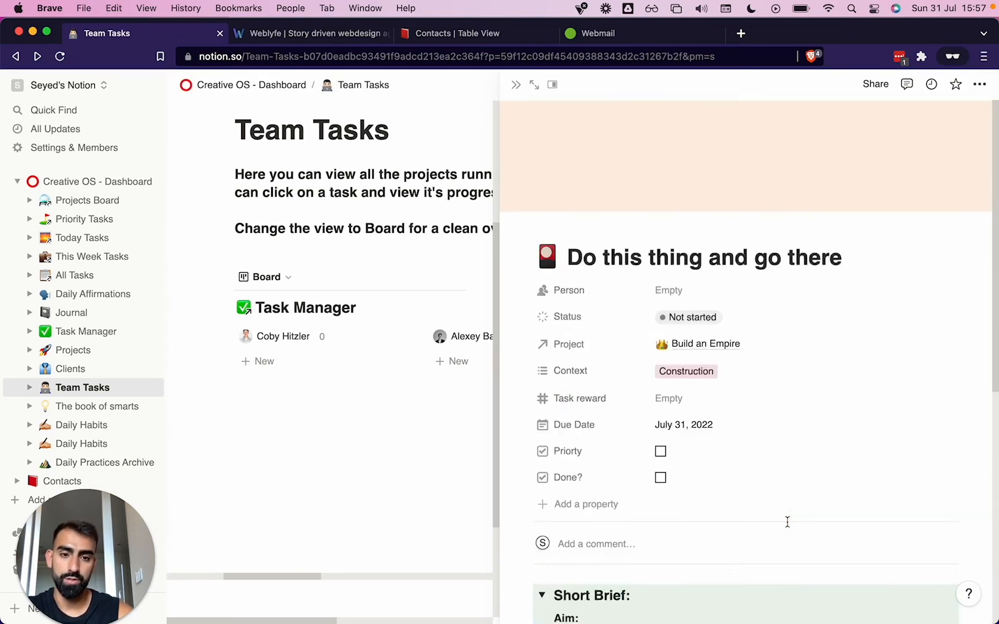
{"action": "left_click", "coordinate": [695, 394]}
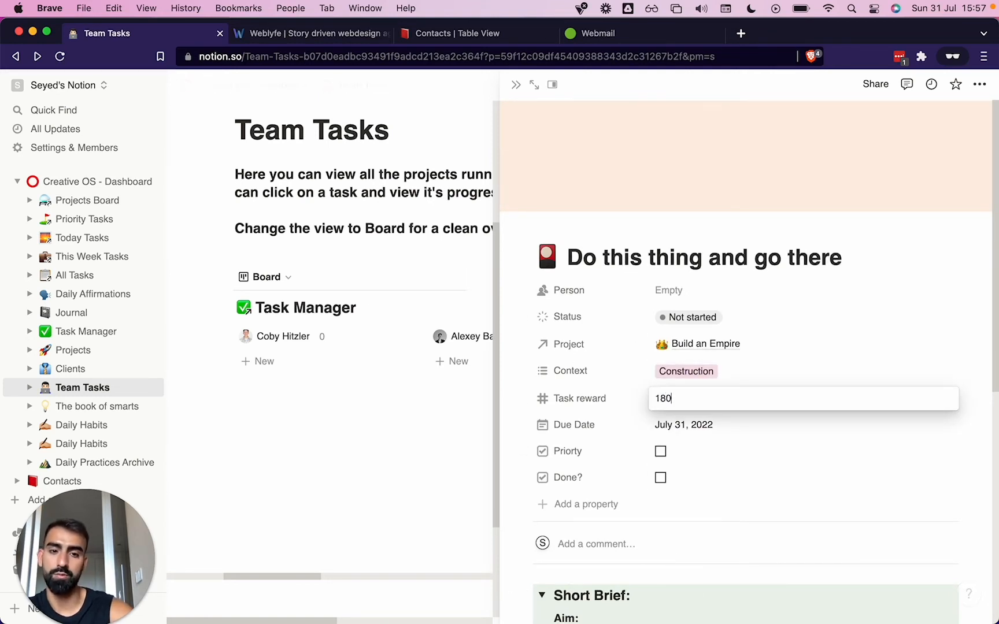
{"action": "type", "text": "180"}
{"action": "key", "text": "Return"}
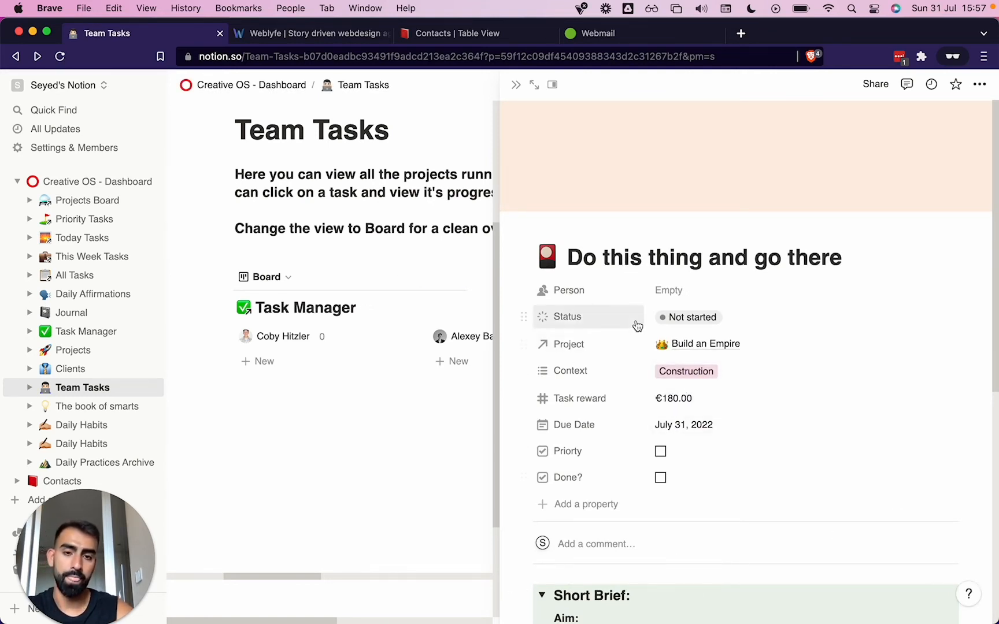
{"action": "left_click", "coordinate": [359, 468]}
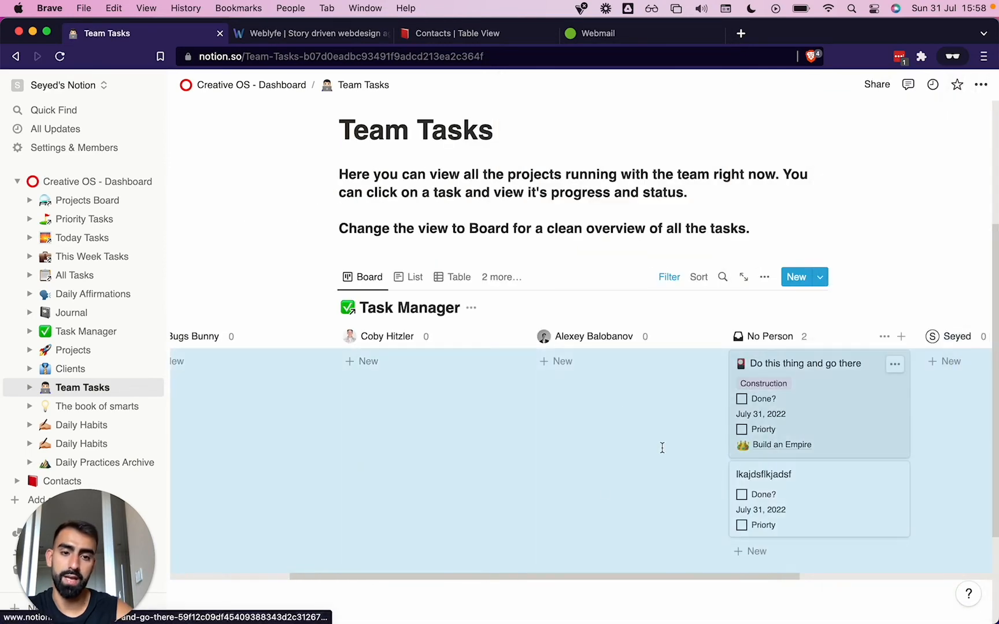
- Check the task's Person options, close its page, and assign the task by moving its card to the team member column after Bugs Bunny
{"action": "left_click", "coordinate": [832, 410]}
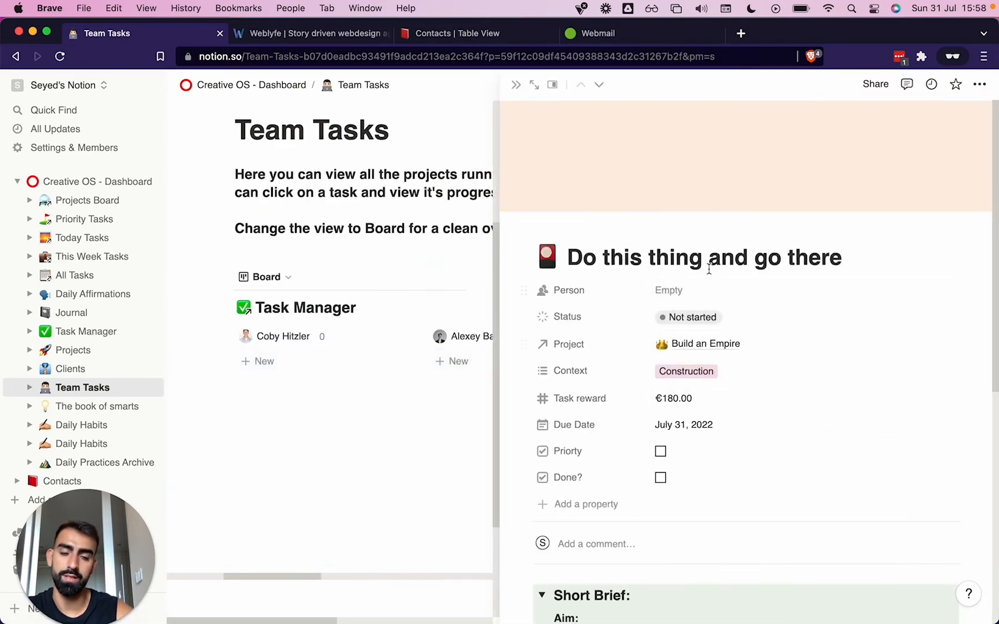
{"action": "left_click", "coordinate": [693, 288]}
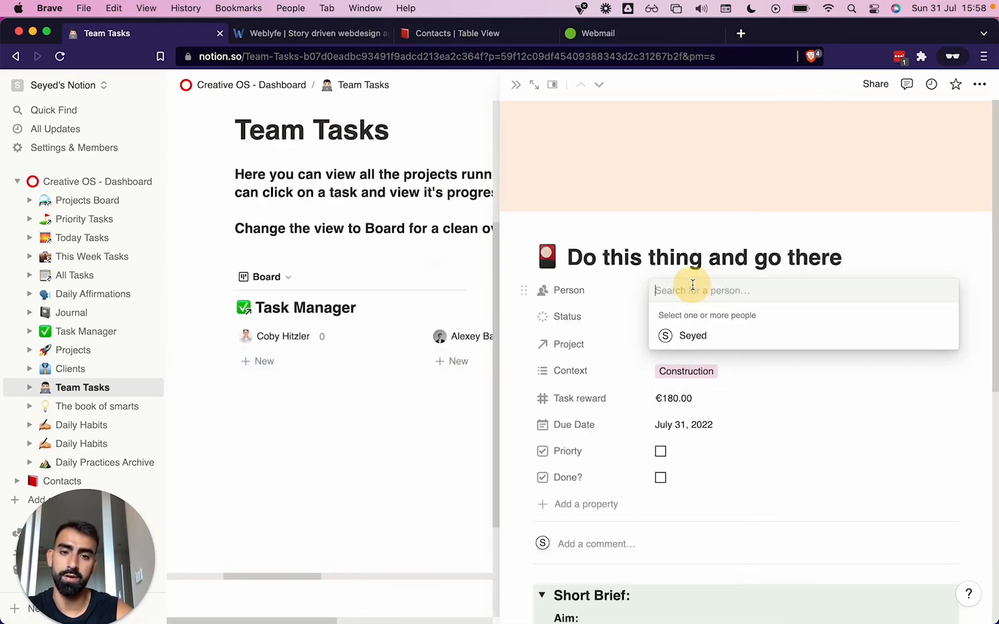
{"action": "left_click", "coordinate": [304, 469]}
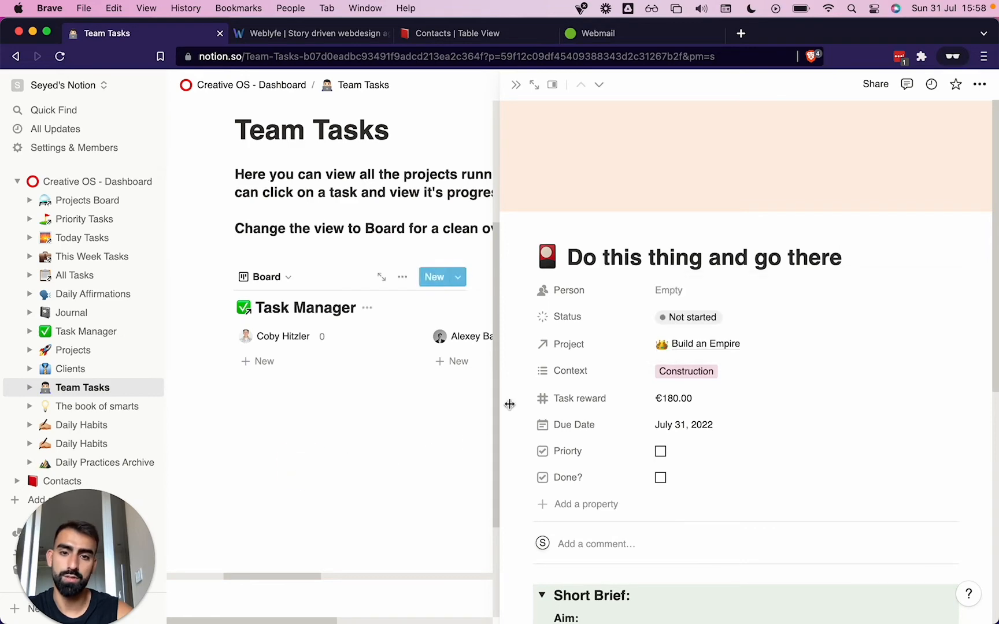
{"action": "left_click", "coordinate": [516, 86]}
{"action": "left_click_drag", "start_coordinate": [806, 381], "coordinate": [463, 399]}
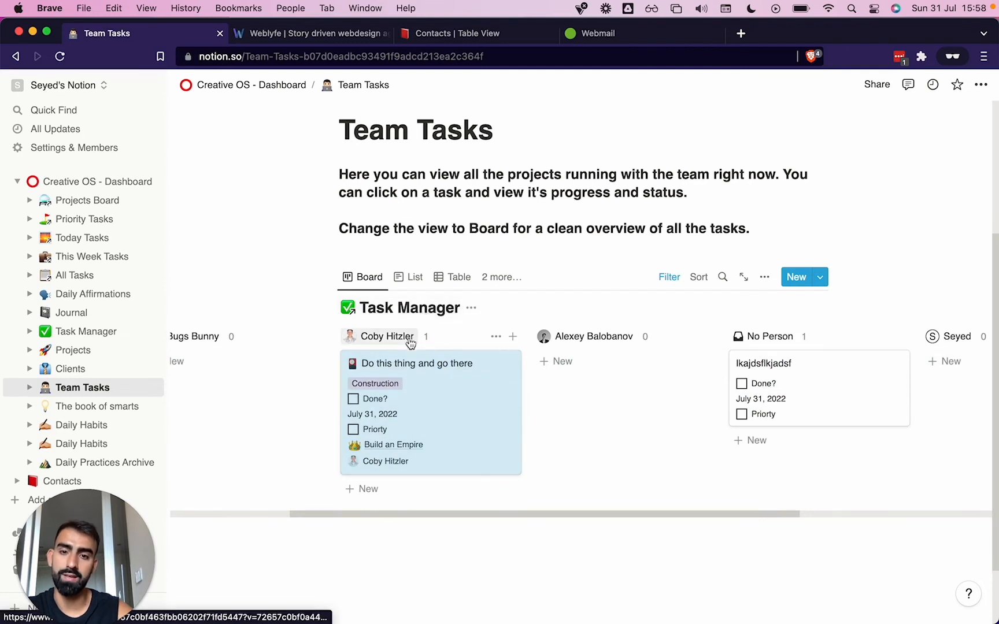
- Reopen "Do this thing and go there" to check its assigned person, and look across the team members' columns on the board
{"action": "left_click", "coordinate": [446, 375]}
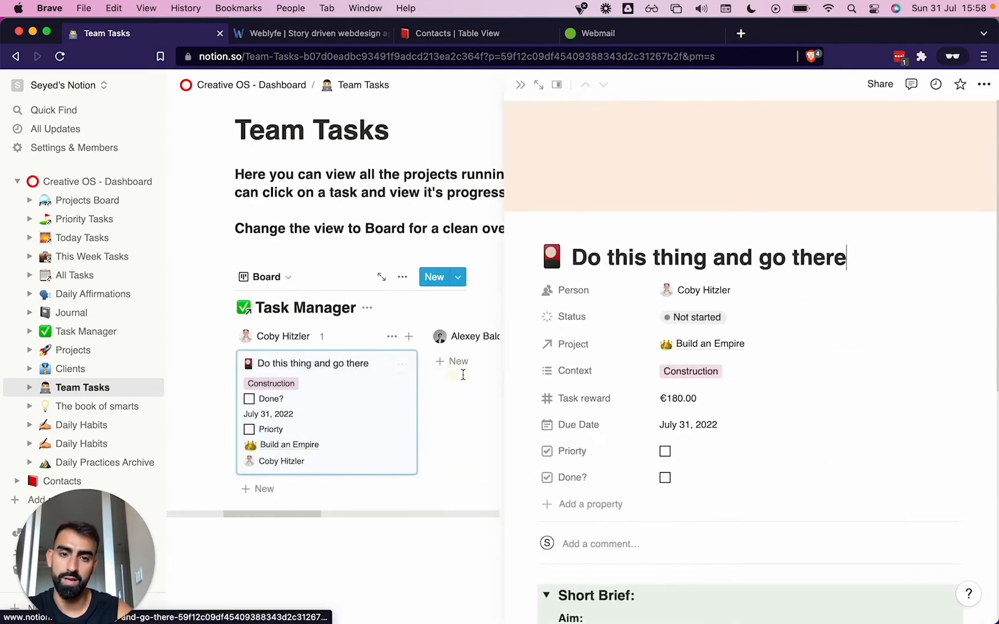
{"action": "left_click", "coordinate": [698, 290]}
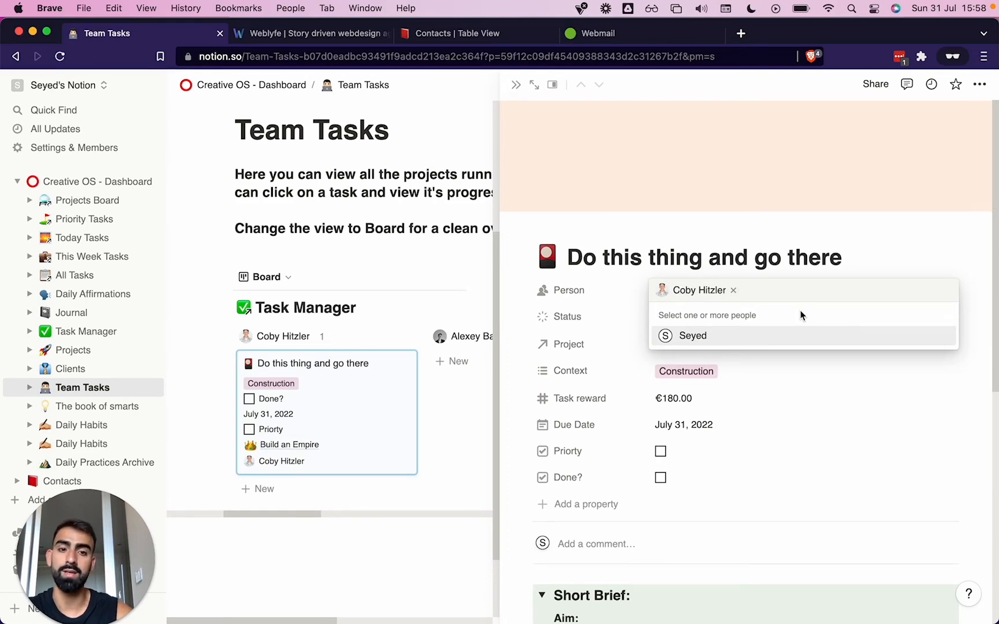
{"action": "left_click", "coordinate": [514, 85]}
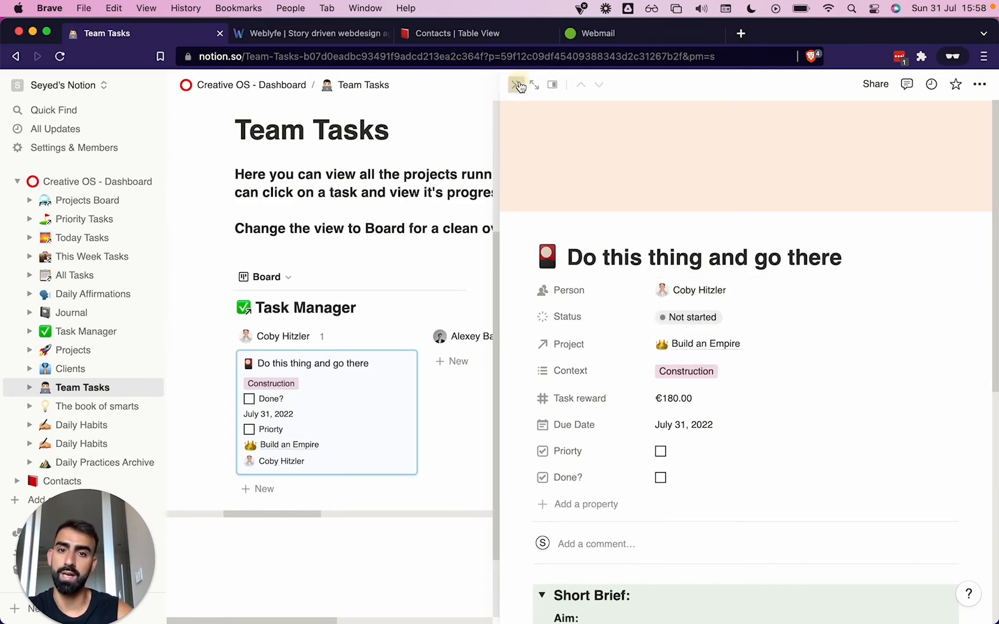
{"action": "left_click", "coordinate": [518, 86]}
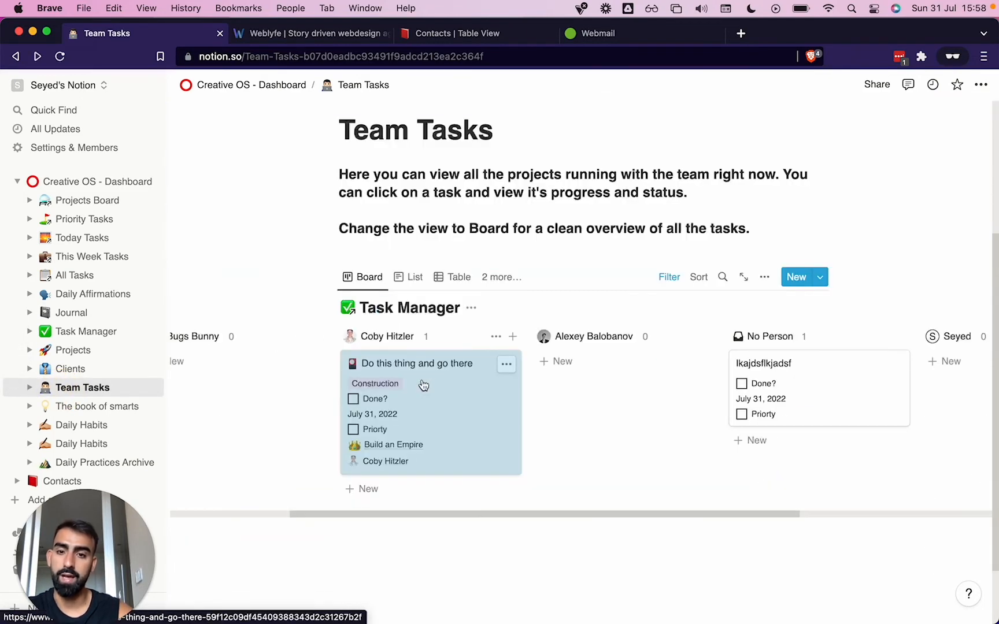
{"action": "scroll", "coordinate": [424, 385], "scroll_direction": "right", "scroll_amount": 5}
{"action": "scroll", "coordinate": [424, 384], "scroll_direction": "left", "scroll_amount": 8}
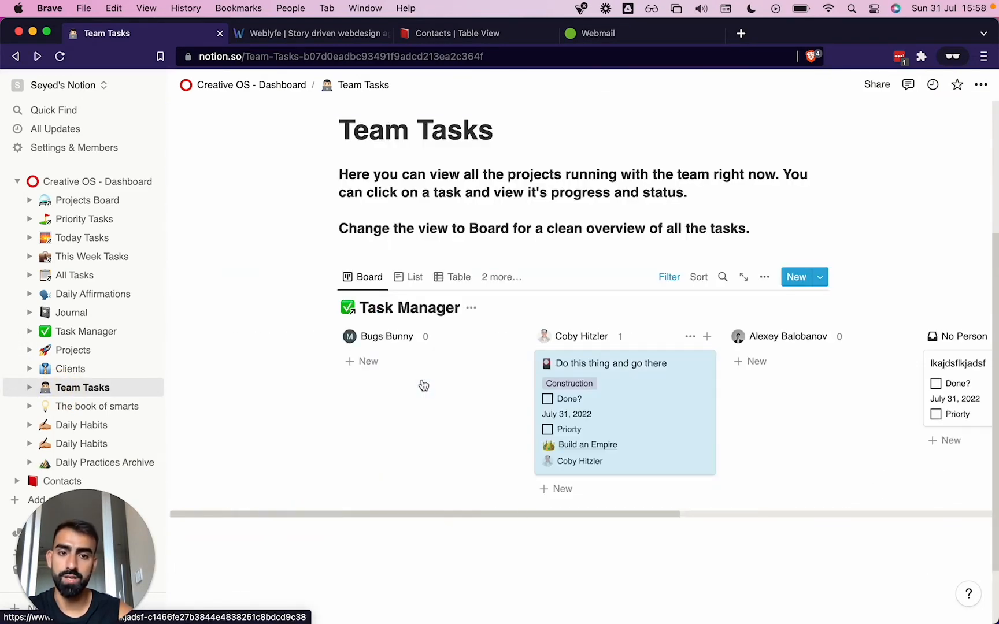
- Open the View of Task Manager page under Team Tasks and look at its options for inviting people
{"action": "left_click", "coordinate": [30, 387]}
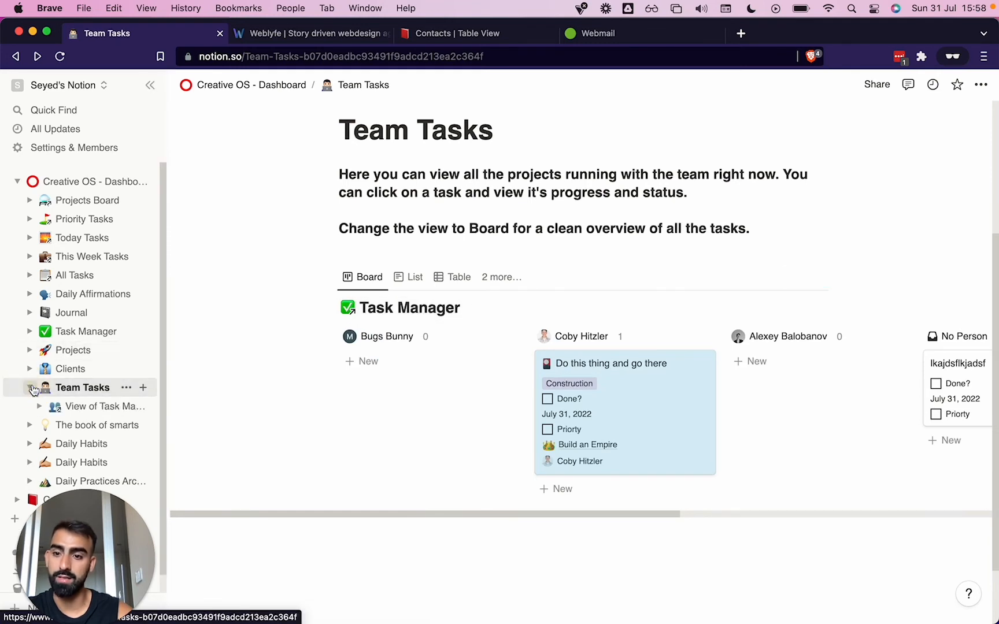
{"action": "left_click", "coordinate": [90, 409]}
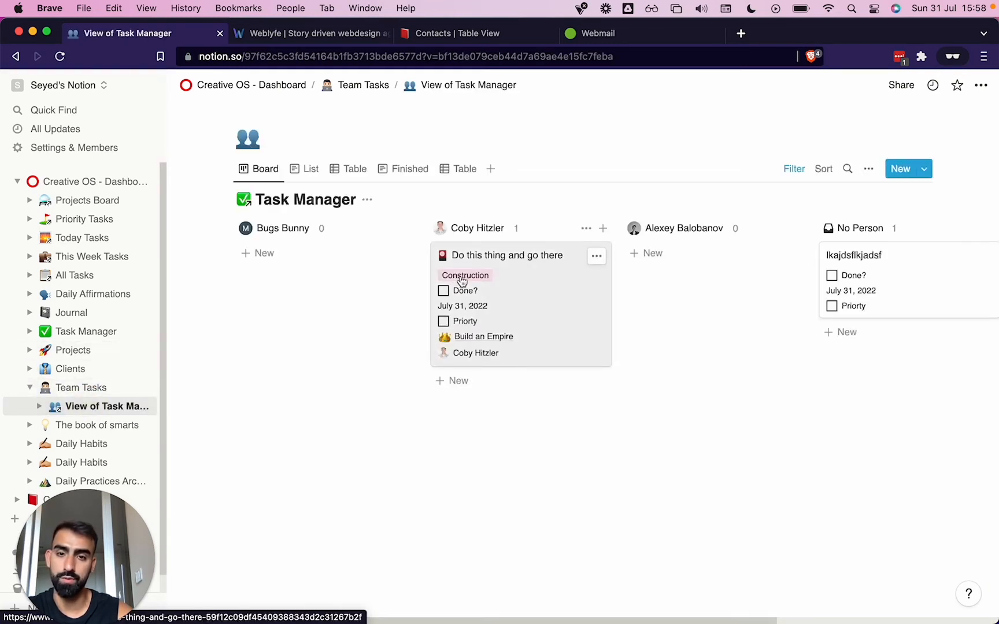
{"action": "scroll", "coordinate": [617, 254], "scroll_direction": "right", "scroll_amount": 5}
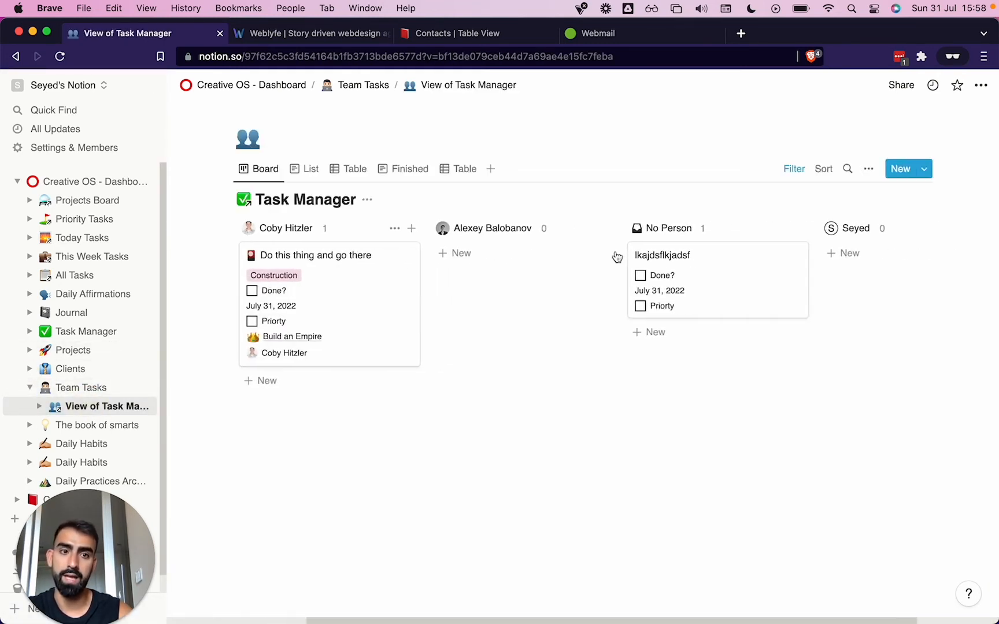
{"action": "scroll", "coordinate": [616, 257], "scroll_direction": "left", "scroll_amount": 3}
{"action": "left_click", "coordinate": [891, 95]}
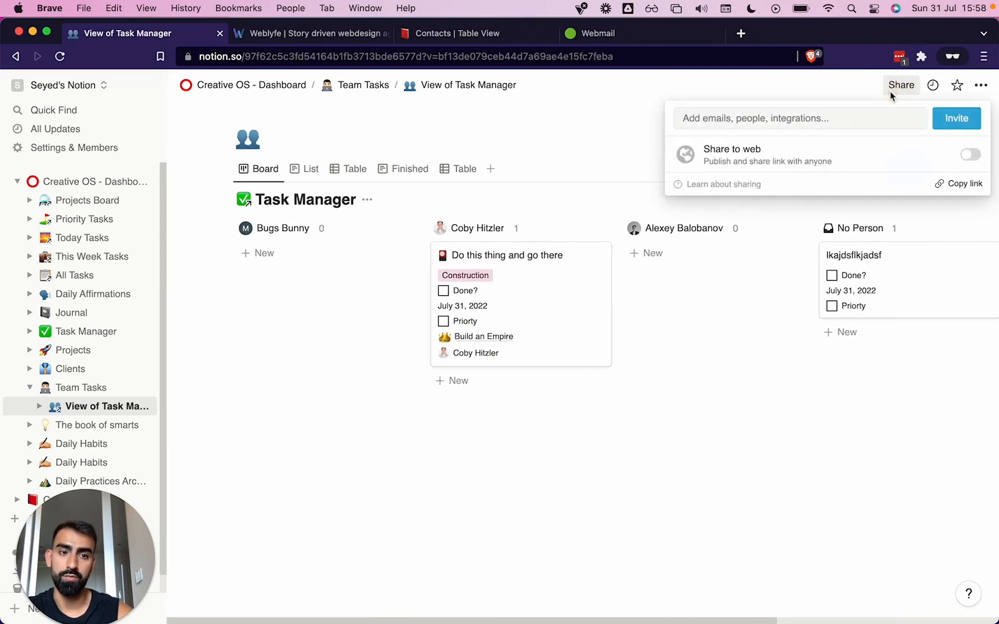
{"action": "left_click", "coordinate": [851, 119]}
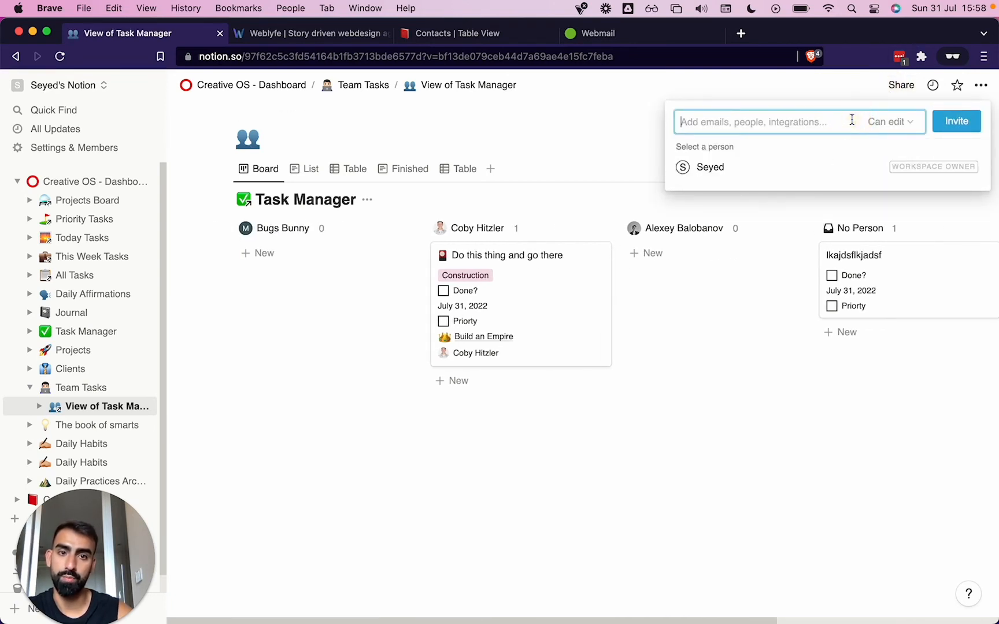
{"action": "left_click", "coordinate": [592, 484]}
- Delete the tasks "Do this thing and go there" and "lkajdsflkjadsf" from the Task Manager board
{"action": "scroll", "coordinate": [622, 305], "scroll_direction": "right", "scroll_amount": 5}
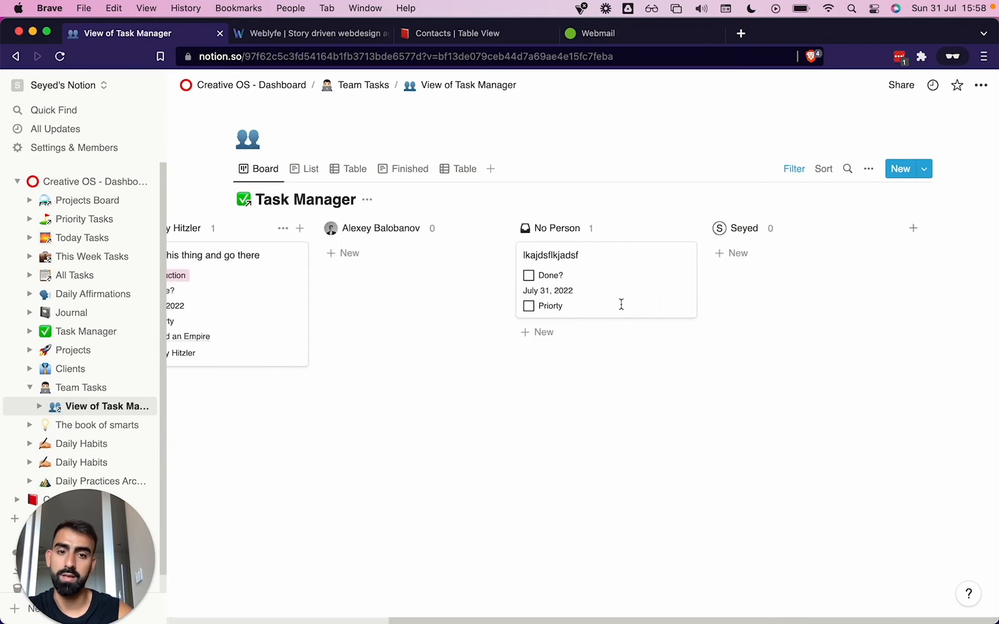
{"action": "left_click", "coordinate": [294, 257]}
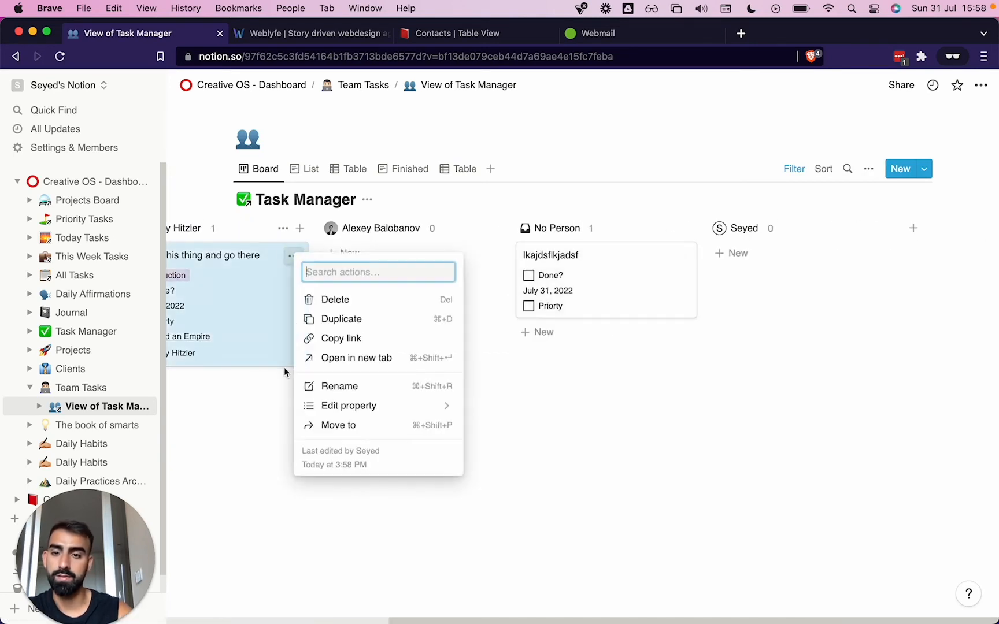
{"action": "left_click", "coordinate": [365, 299]}
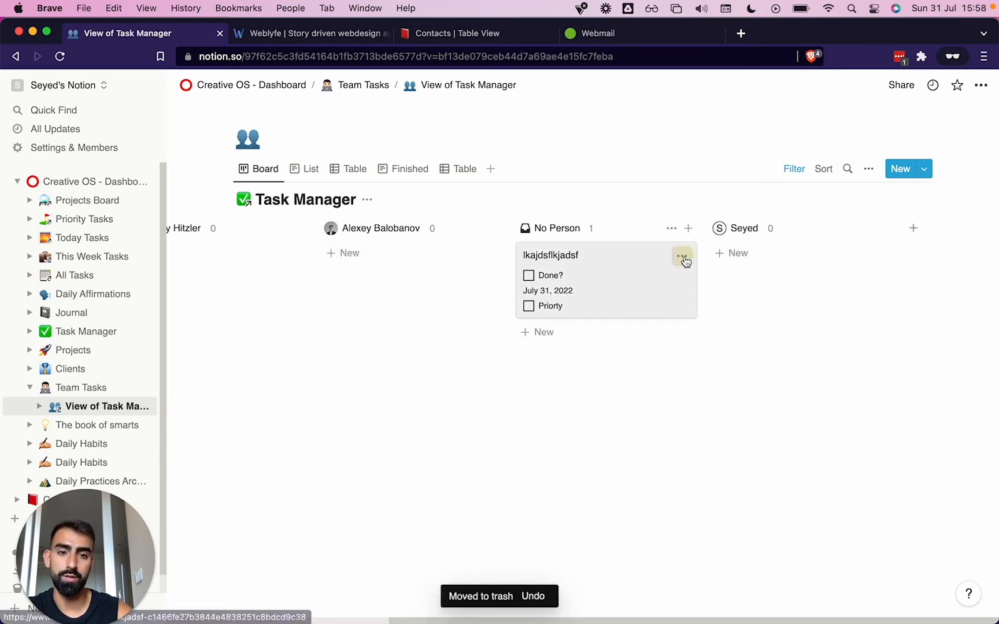
{"action": "left_click", "coordinate": [682, 256]}
{"action": "left_click", "coordinate": [712, 302]}
{"action": "scroll", "coordinate": [338, 297], "scroll_direction": "left", "scroll_amount": 5}
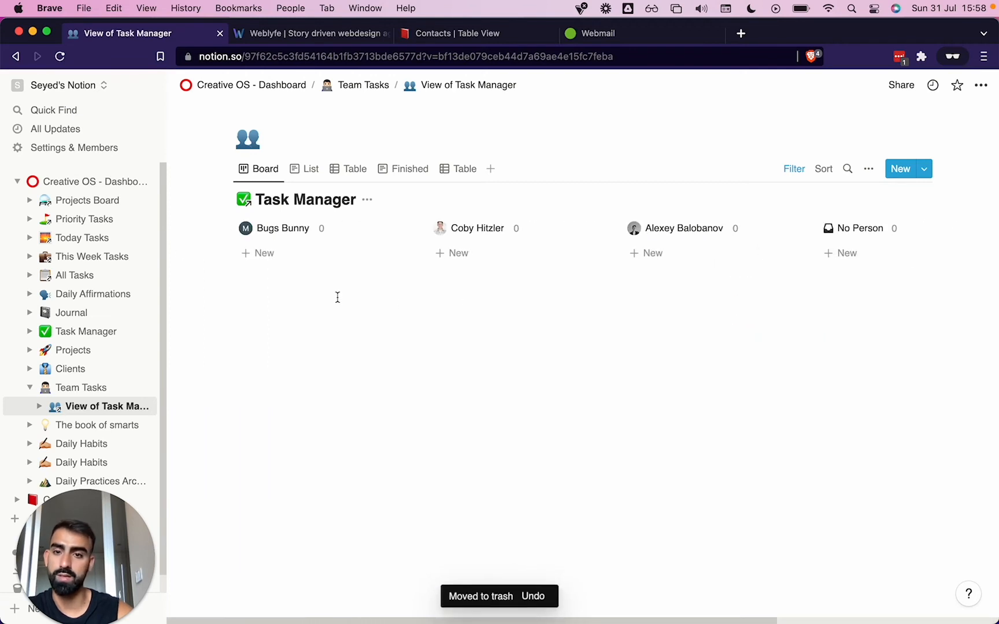
{"action": "scroll", "coordinate": [337, 297], "scroll_direction": "right", "scroll_amount": 5}
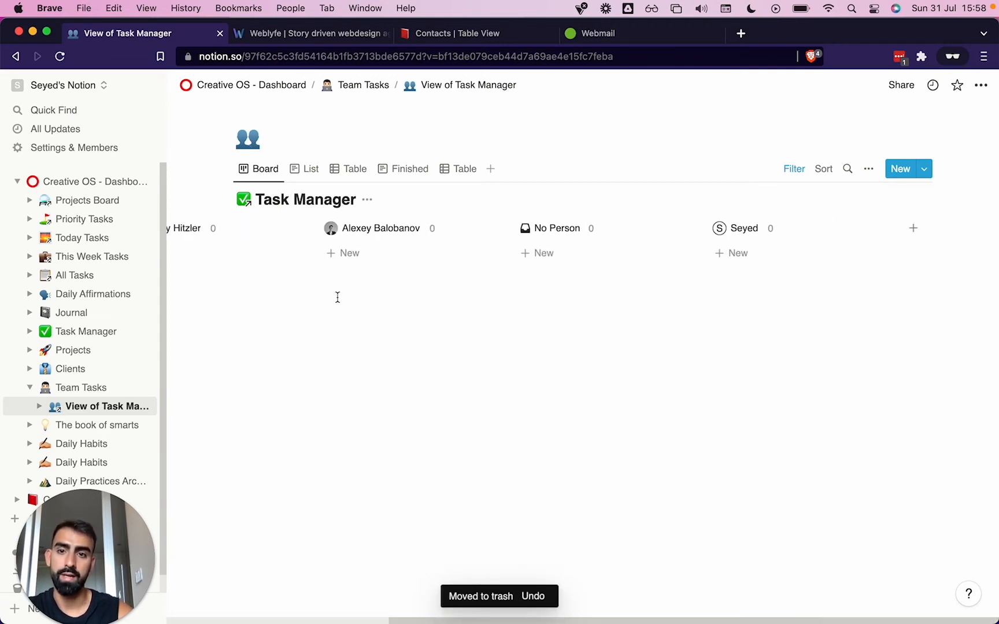
- Share the View of Task Manager page to the web with comments allowed and editing off
{"action": "left_click", "coordinate": [915, 85]}
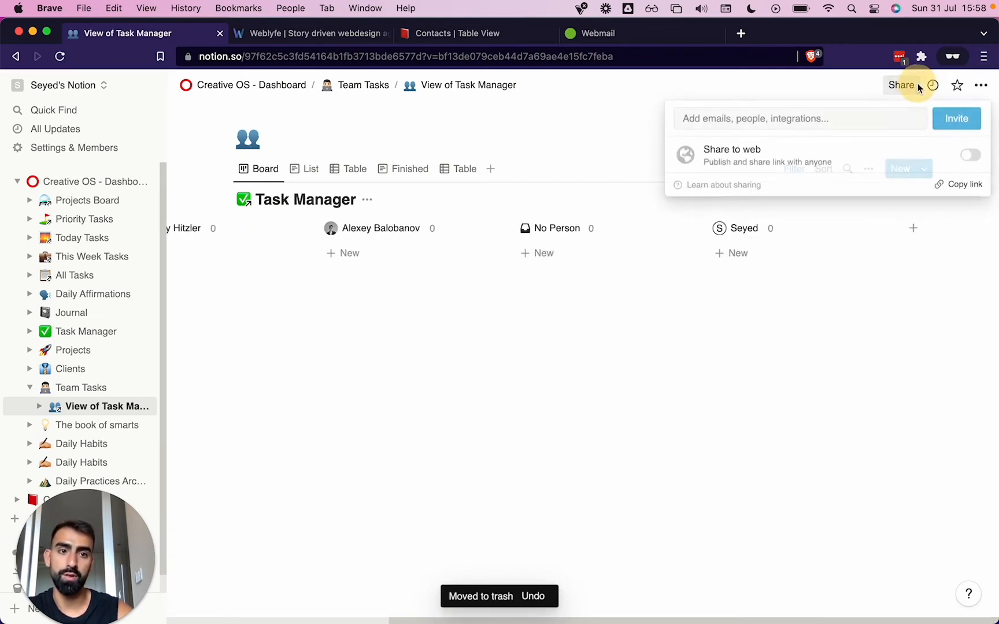
{"action": "left_click", "coordinate": [972, 155]}
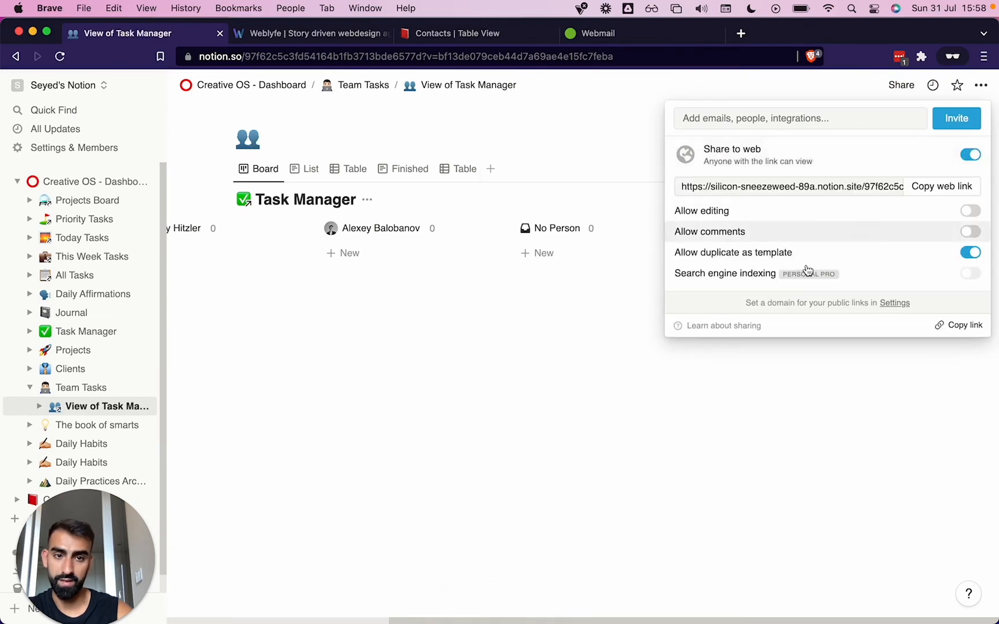
{"action": "left_click", "coordinate": [971, 211]}
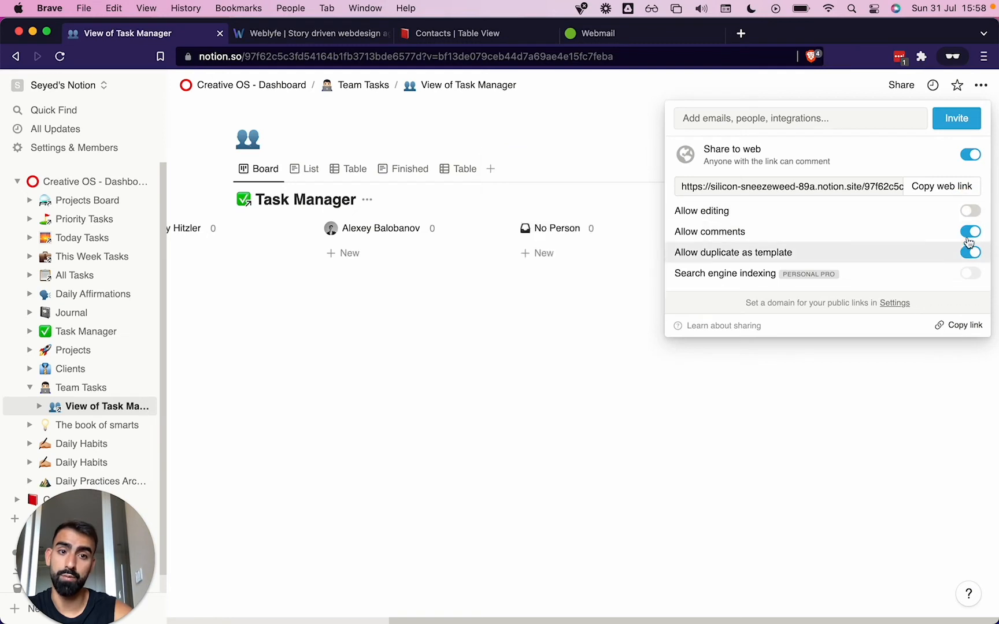
{"action": "mouse_move", "coordinate": [969, 236]}
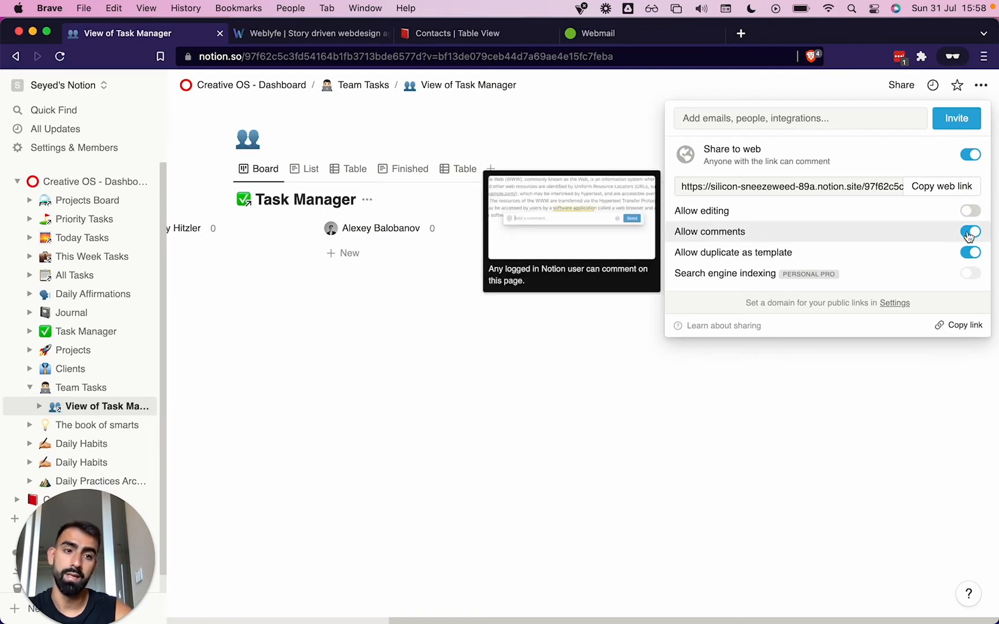
- Turn off duplicating as a template and comments for the shared page, and copy its link
{"action": "left_click", "coordinate": [970, 254]}
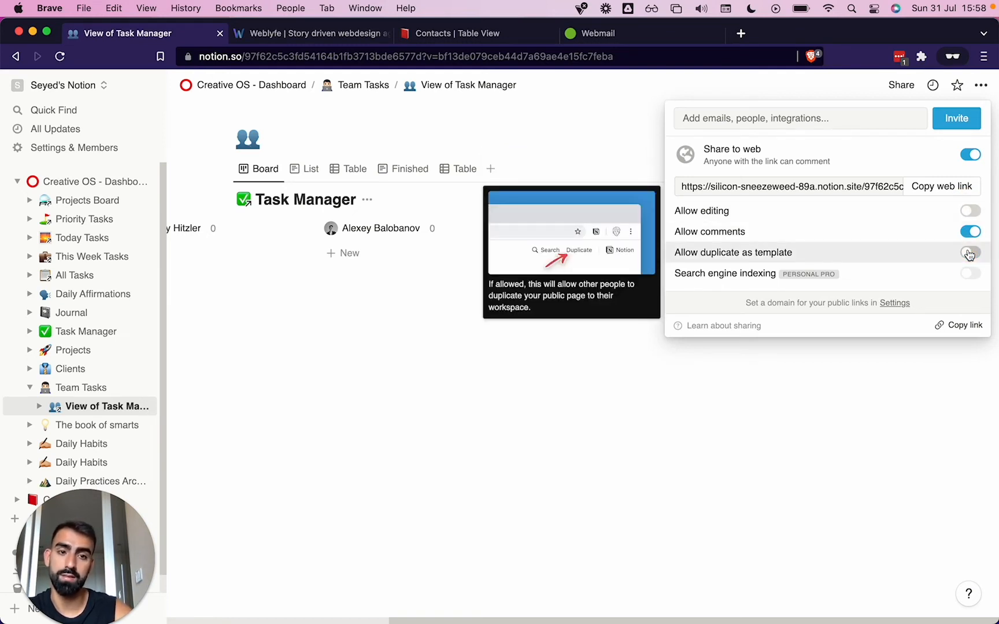
{"action": "left_click", "coordinate": [971, 231]}
{"action": "left_click", "coordinate": [946, 325]}
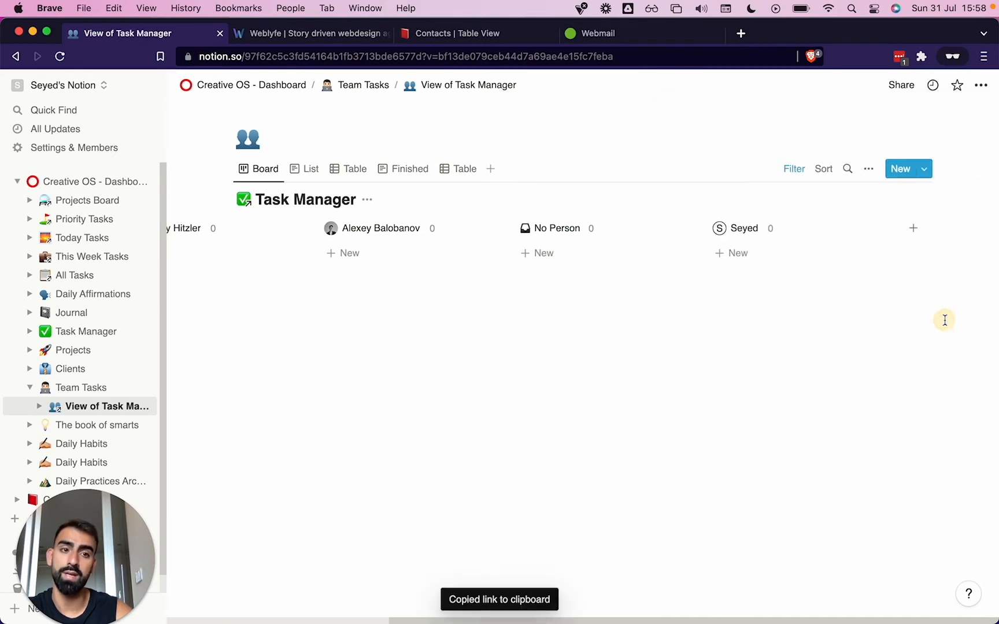
{"action": "scroll", "coordinate": [508, 330], "scroll_direction": "left", "scroll_amount": 5}
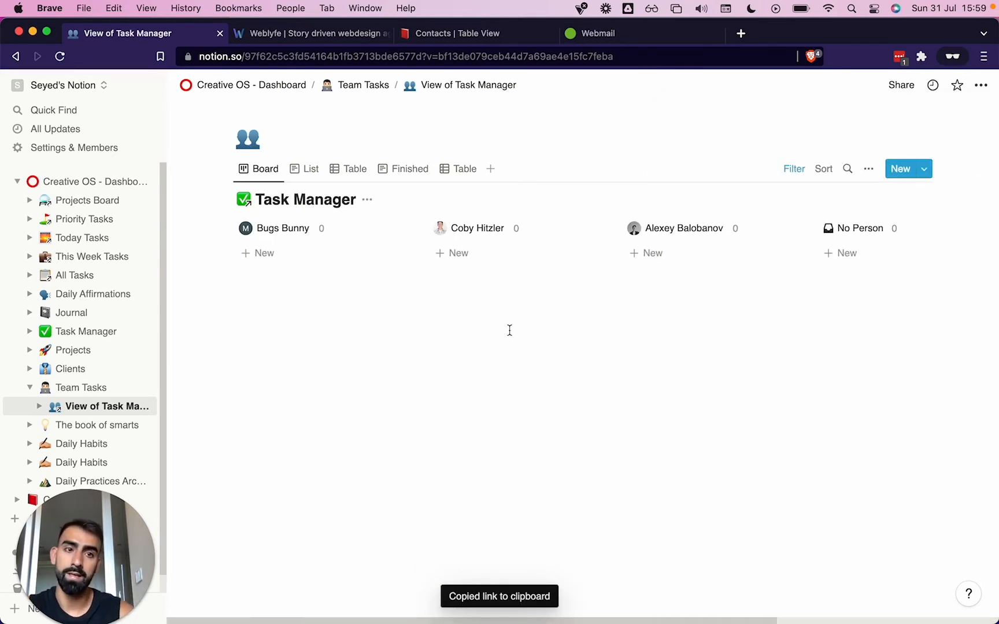
{"action": "scroll", "coordinate": [509, 330], "scroll_direction": "right", "scroll_amount": 5}
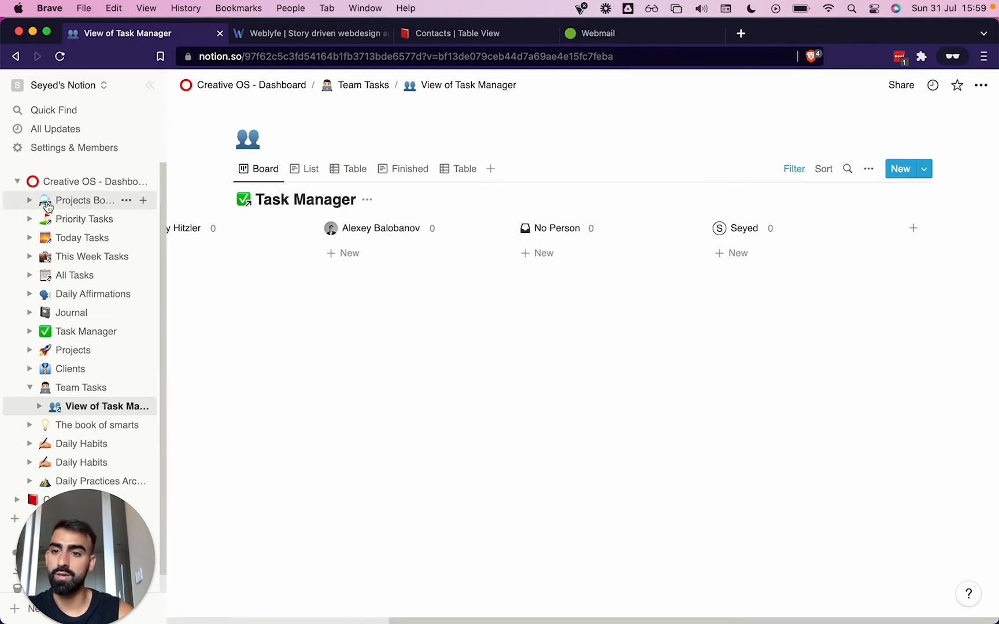
- Return to the Creative OS - Dashboard page and collapse Week: Week 2 under Daily Practices
{"action": "left_click", "coordinate": [94, 182]}
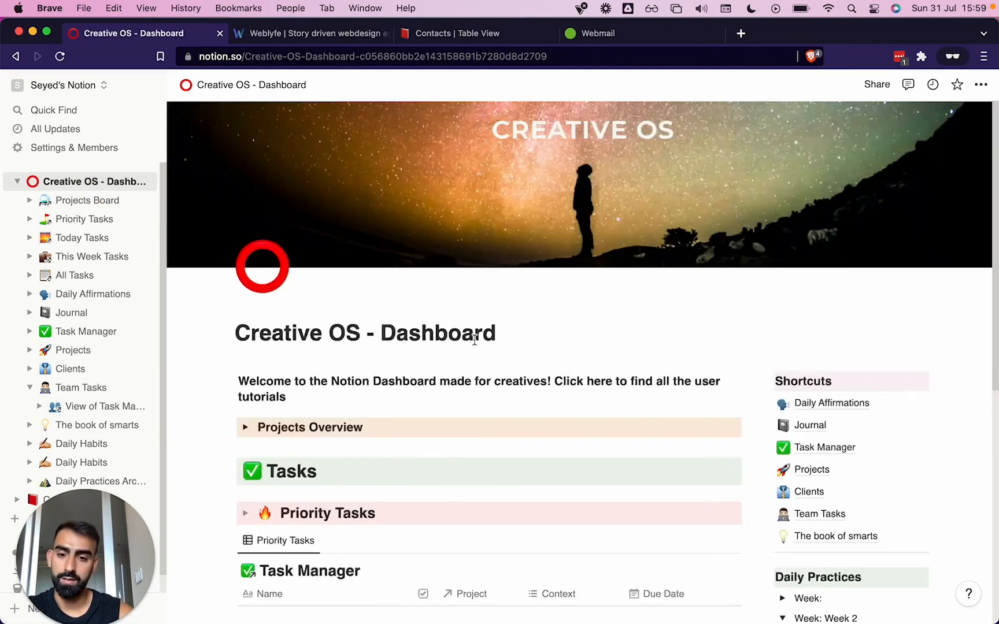
{"action": "scroll", "coordinate": [474, 340], "scroll_direction": "down", "scroll_amount": 10}
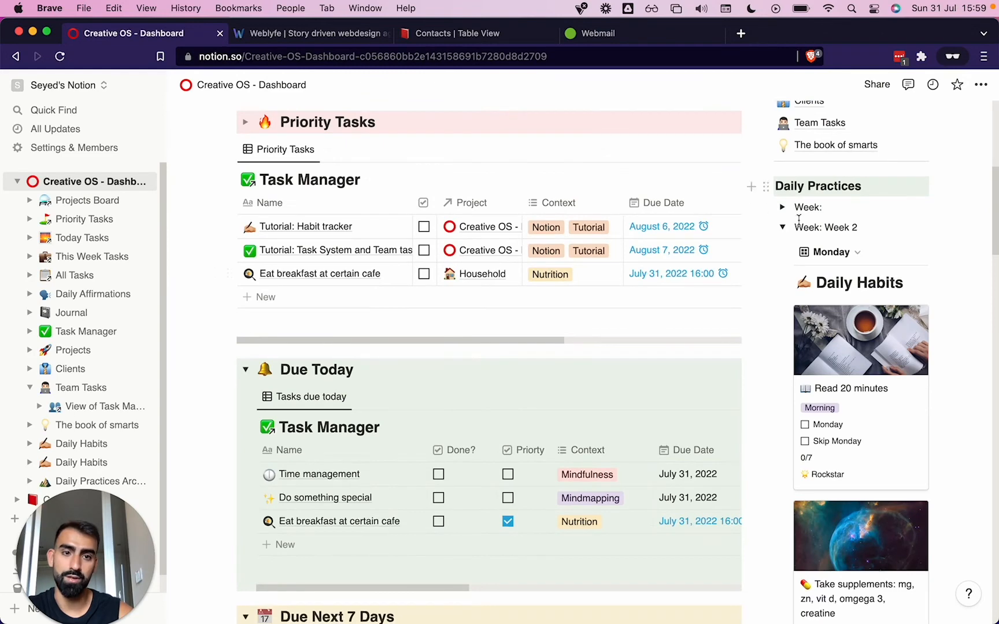
{"action": "left_click", "coordinate": [782, 227]}
- View the Task Manager page and return to the dashboard to look over the columns of the Priority Tasks table
{"action": "scroll", "coordinate": [778, 225], "scroll_direction": "up", "scroll_amount": 5}
{"action": "left_click", "coordinate": [809, 199]}
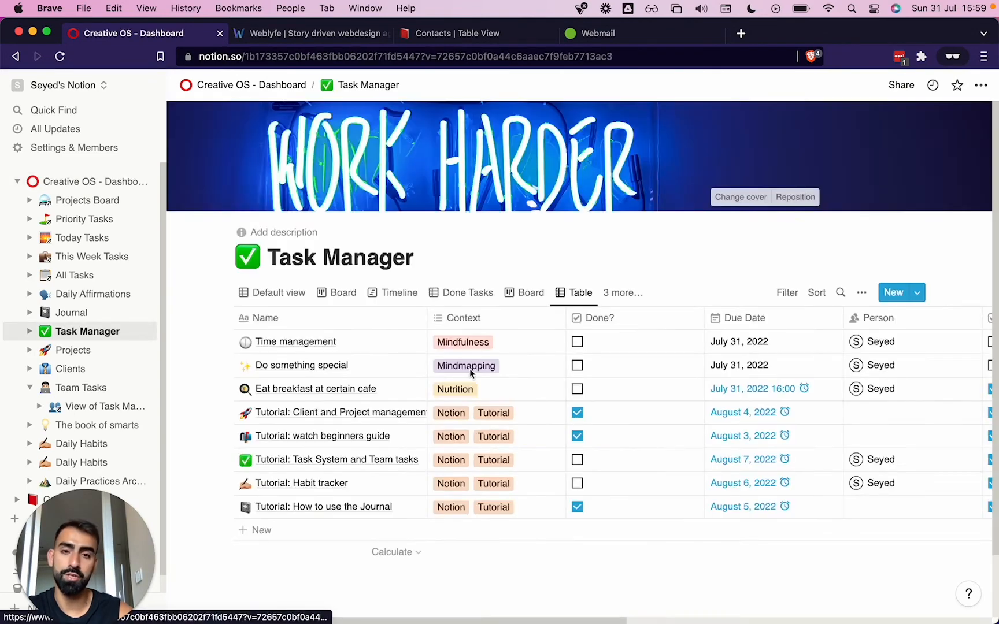
{"action": "left_click", "coordinate": [243, 86]}
{"action": "scroll", "coordinate": [551, 453], "scroll_direction": "down", "scroll_amount": 7}
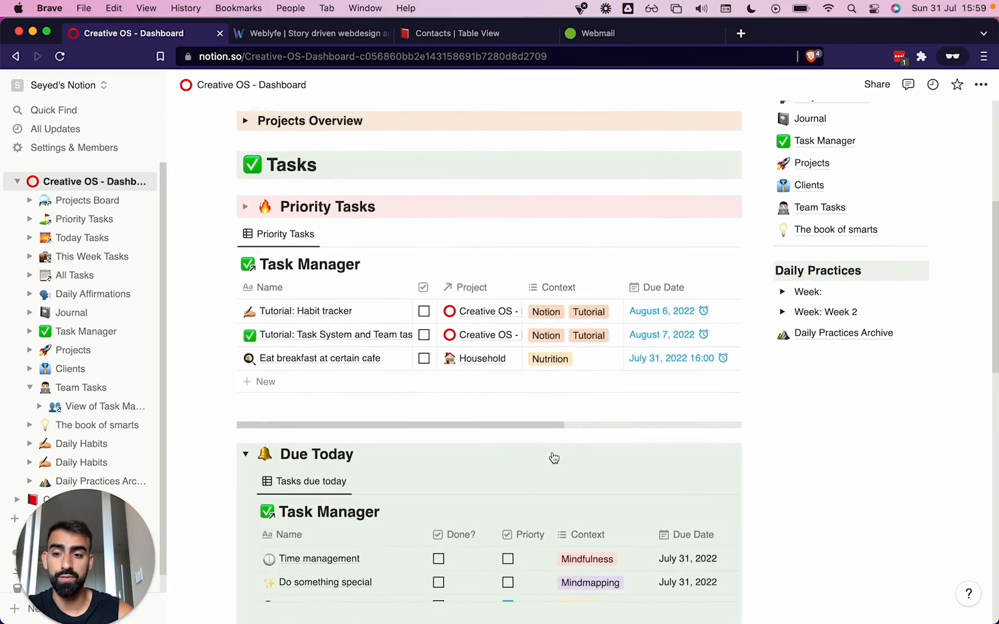
{"action": "scroll", "coordinate": [551, 452], "scroll_direction": "down", "scroll_amount": 2}
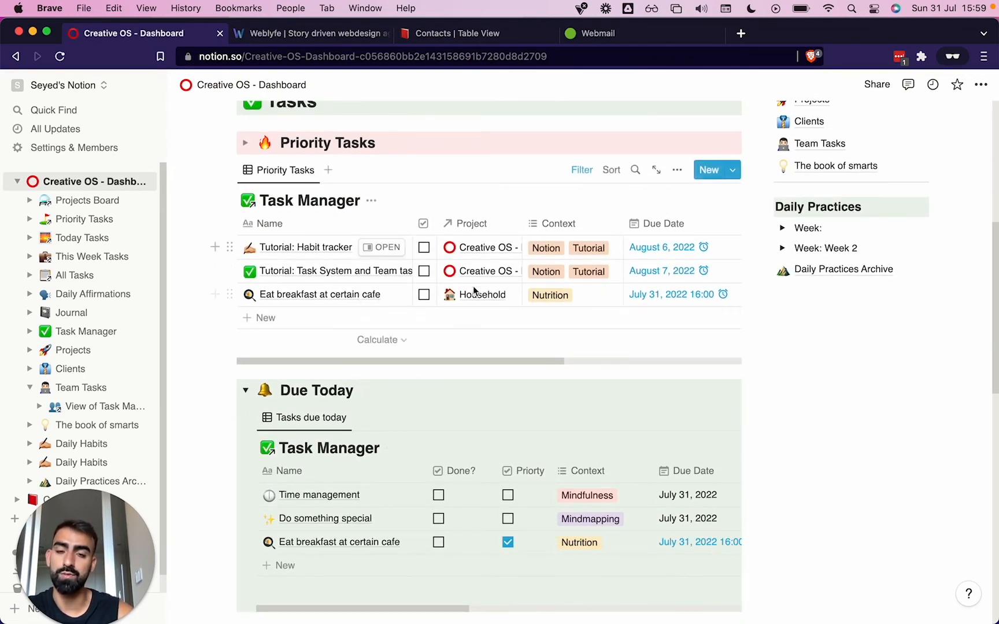
{"action": "scroll", "coordinate": [473, 291], "scroll_direction": "right", "scroll_amount": 5}
{"action": "scroll", "coordinate": [474, 291], "scroll_direction": "left", "scroll_amount": 5}
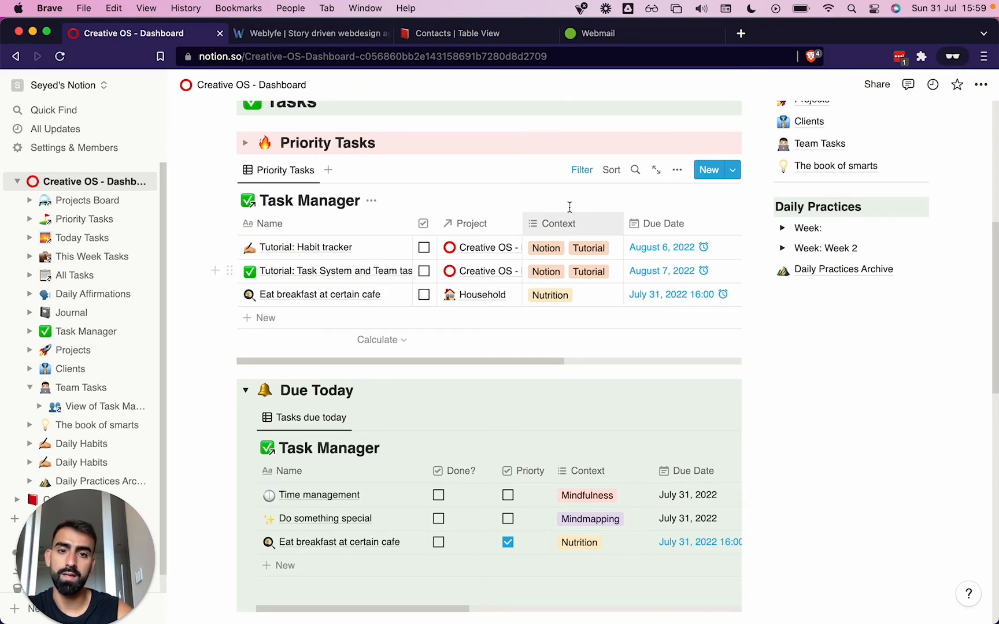
- Add a filter rule on the Project property to the Priority Tasks view
{"action": "left_click", "coordinate": [581, 172]}
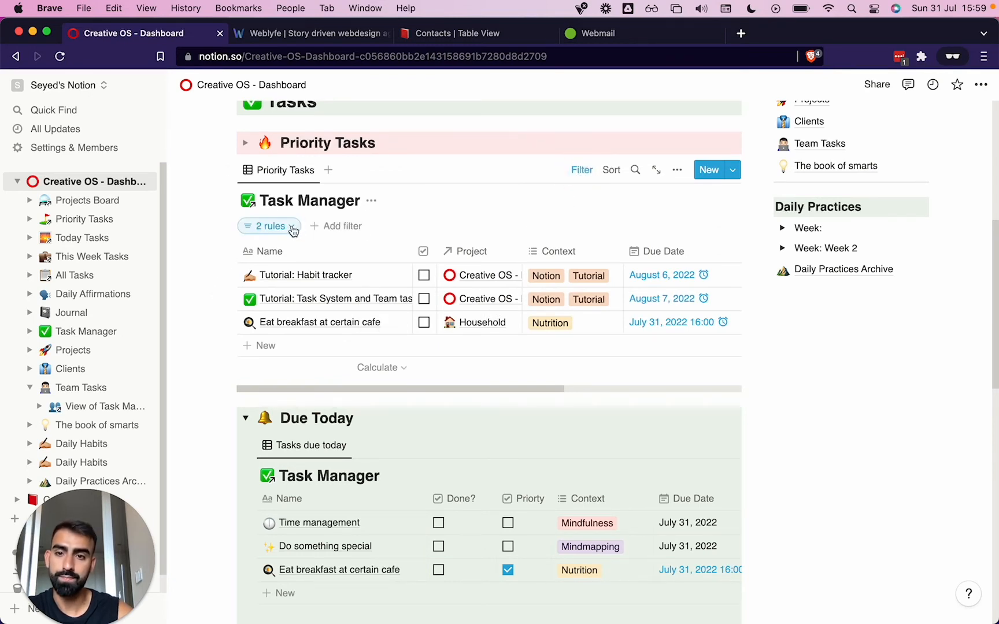
{"action": "left_click", "coordinate": [291, 227]}
{"action": "left_click", "coordinate": [173, 318]}
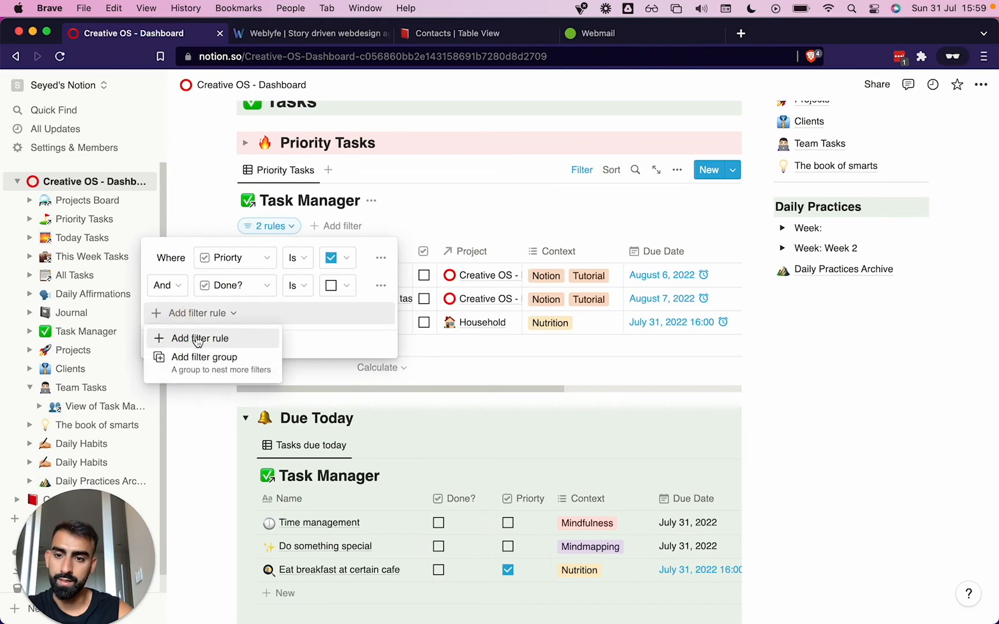
{"action": "left_click", "coordinate": [195, 337]}
{"action": "left_click", "coordinate": [254, 312]}
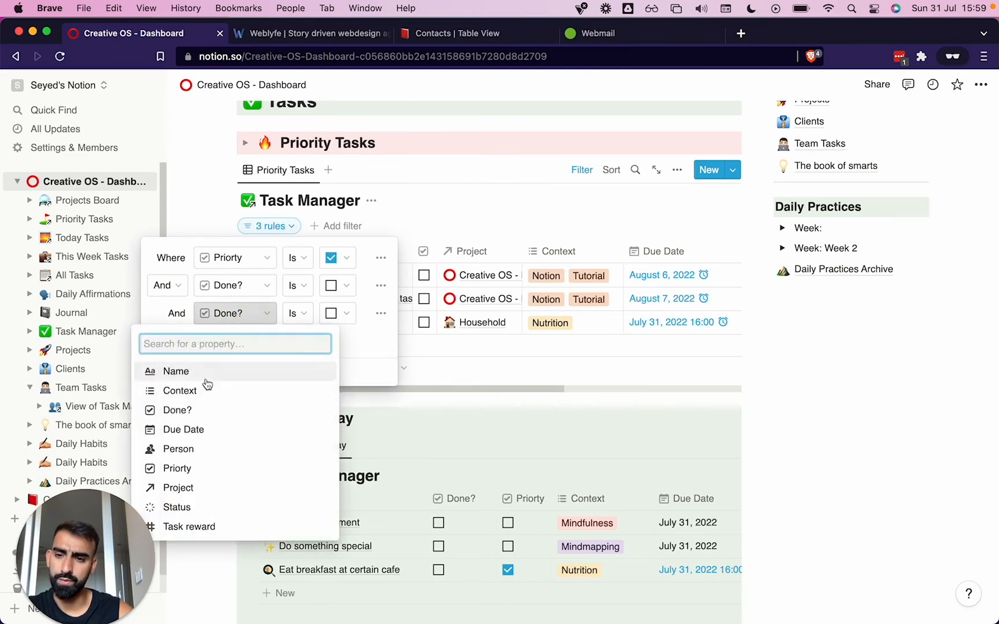
{"action": "left_click", "coordinate": [187, 489]}
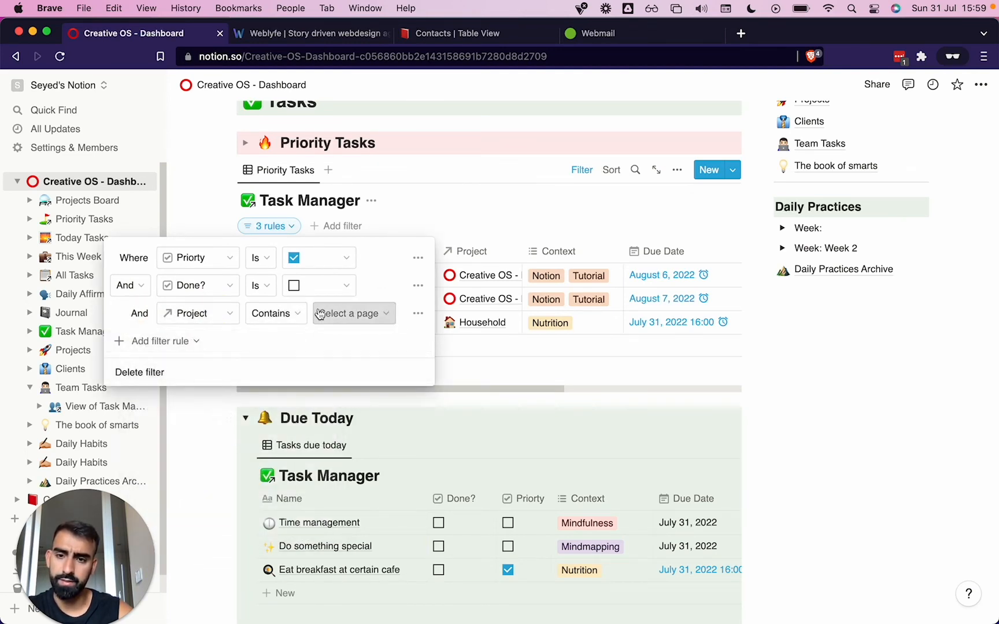
- Set the Project filter rule to contain Creative OS - Learn how to use it
{"action": "left_click", "coordinate": [276, 313]}
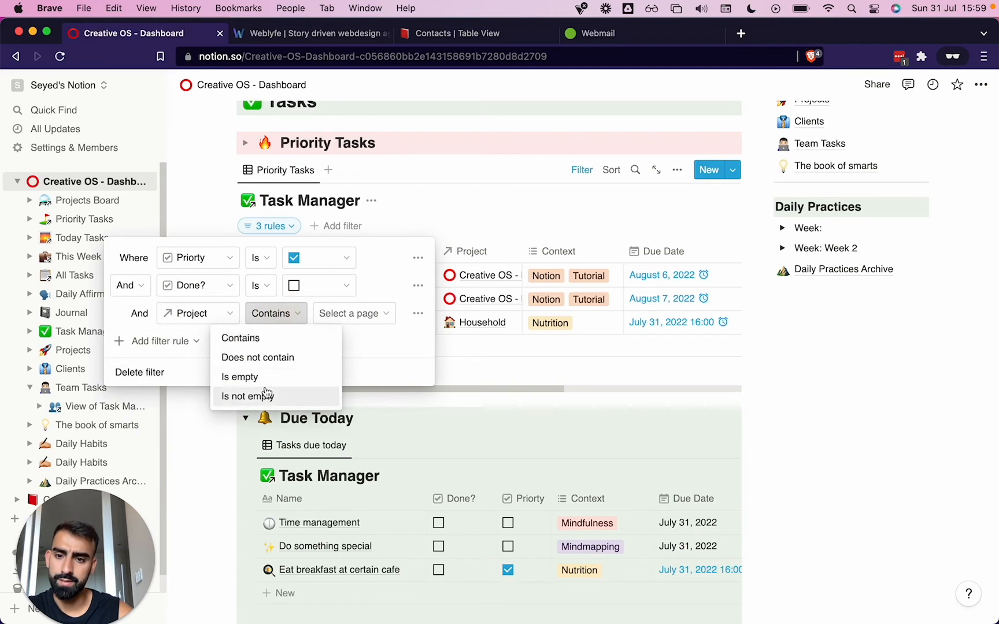
{"action": "left_click", "coordinate": [268, 338]}
{"action": "left_click", "coordinate": [333, 317]}
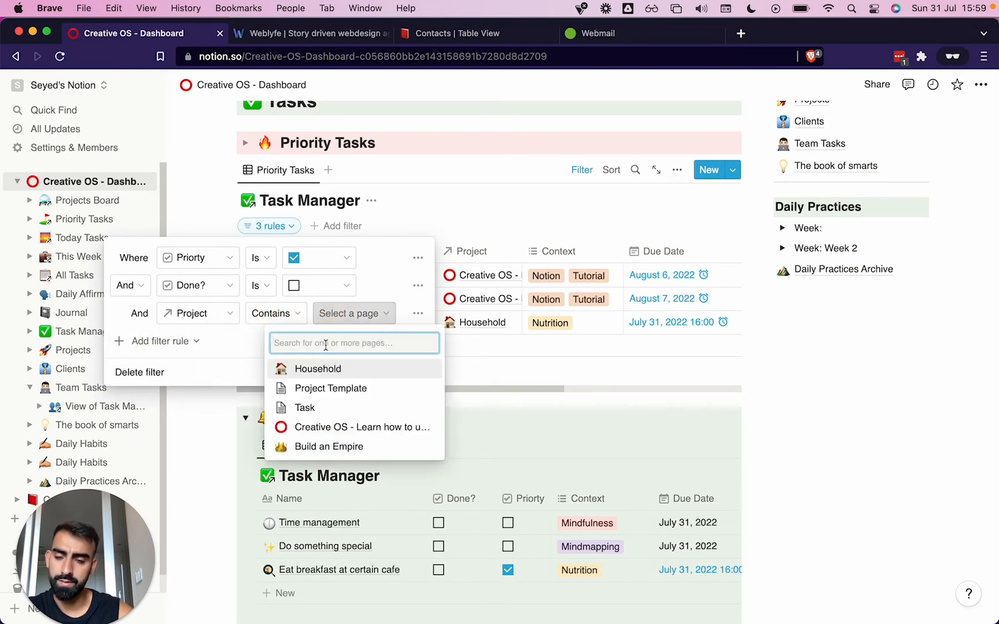
{"action": "left_click", "coordinate": [312, 427]}
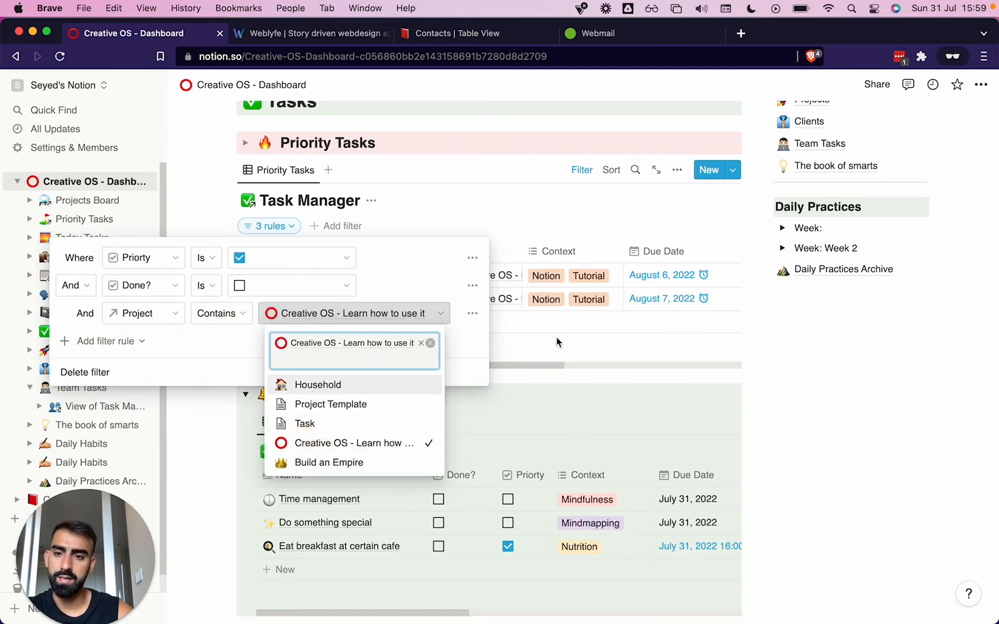
{"action": "left_click", "coordinate": [471, 342]}
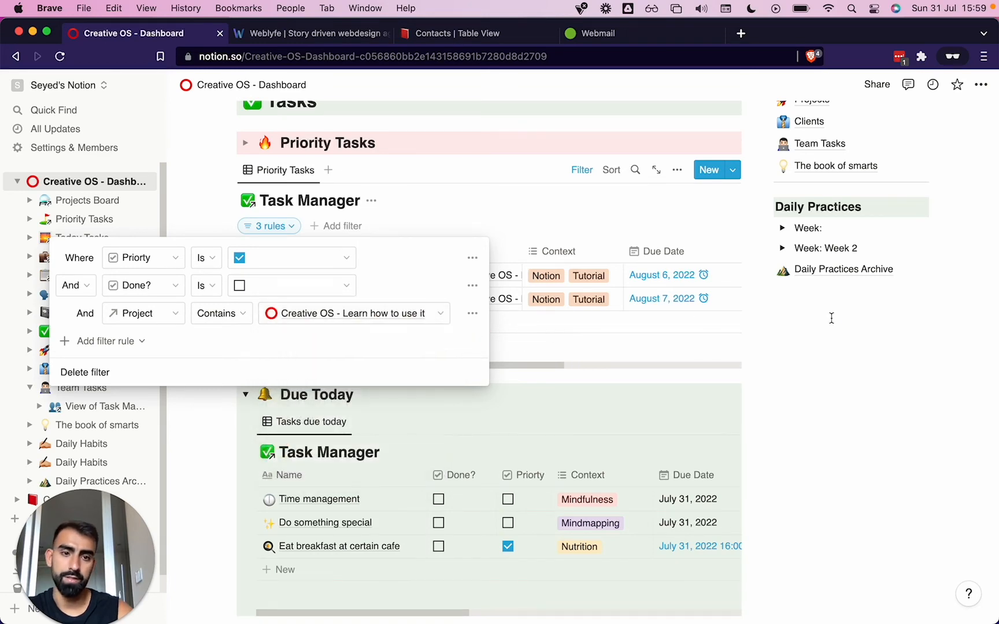
{"action": "left_click", "coordinate": [831, 318]}
- Check the filtered Priority Tasks table on the dashboard and review its filter rules
{"action": "scroll", "coordinate": [832, 318], "scroll_direction": "down", "scroll_amount": 10}
{"action": "scroll", "coordinate": [578, 326], "scroll_direction": "up", "scroll_amount": 20}
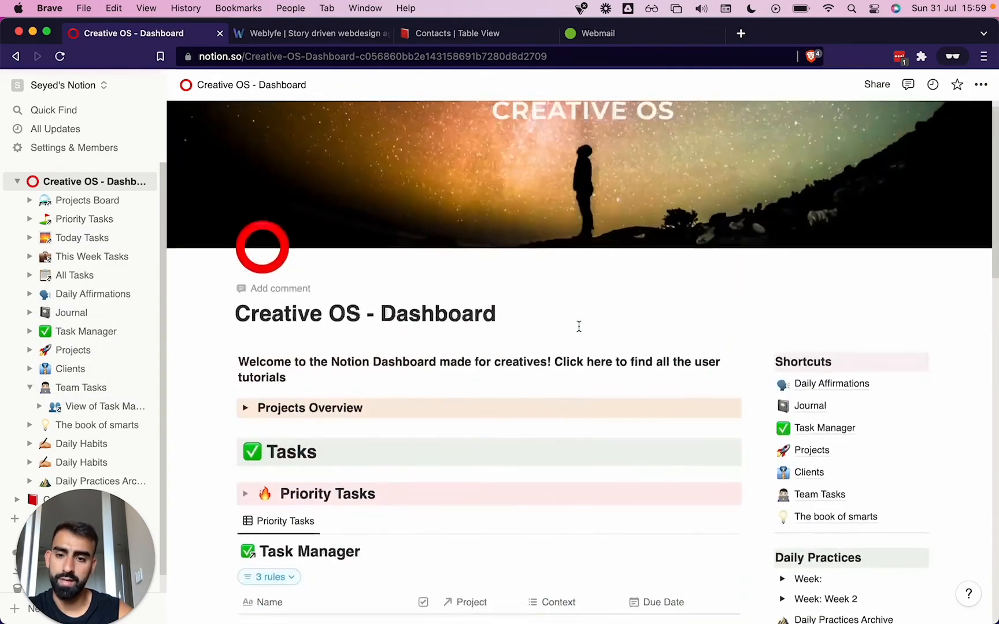
{"action": "scroll", "coordinate": [579, 326], "scroll_direction": "down", "scroll_amount": 5}
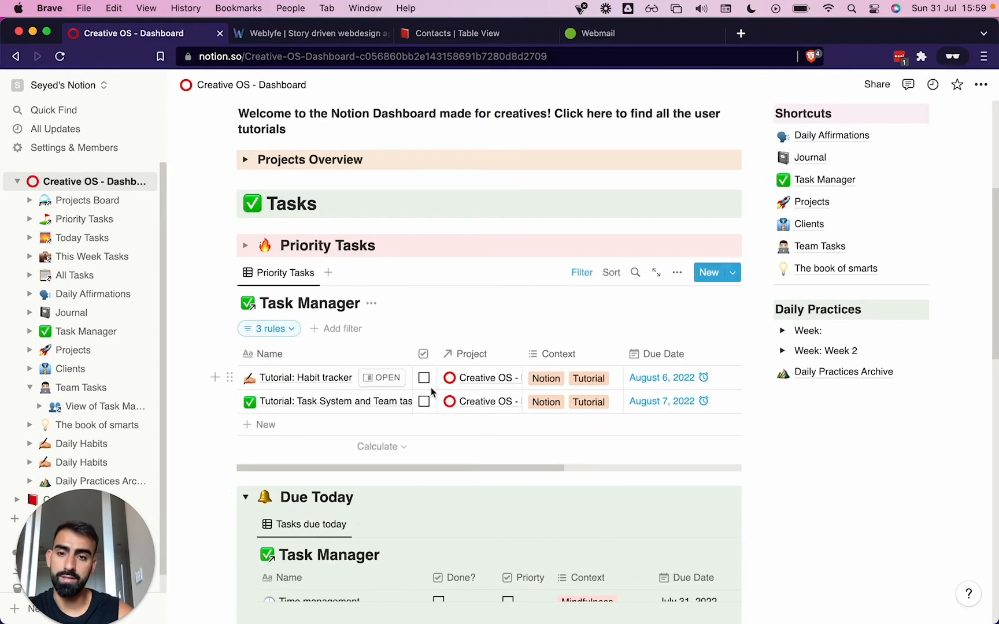
{"action": "left_click", "coordinate": [270, 328]}
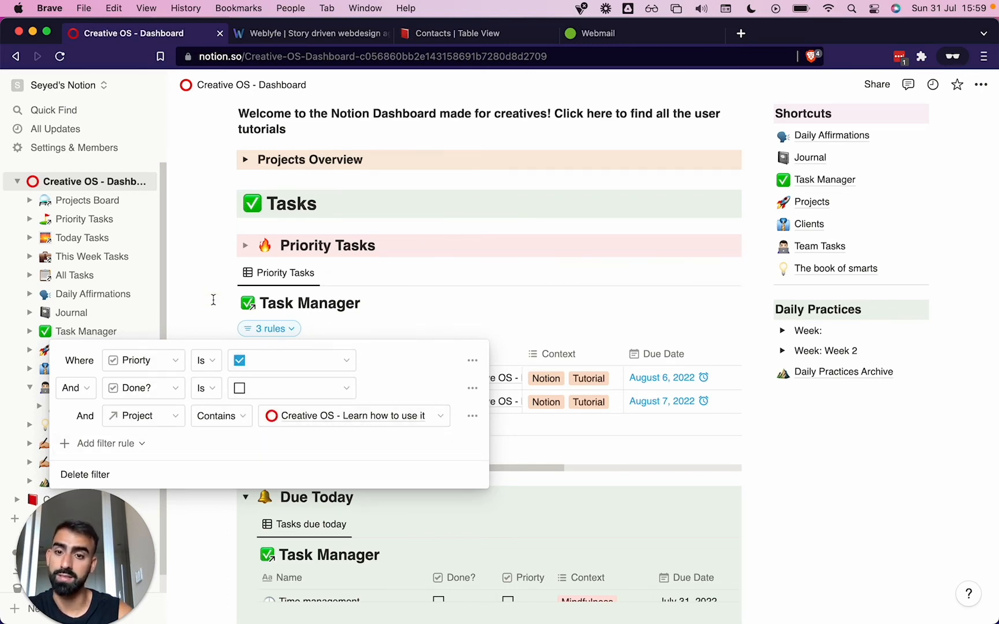
{"action": "left_click", "coordinate": [234, 318]}
- Add an untitled task to the Priority Tasks table, open its details and mark it as done
{"action": "left_click", "coordinate": [249, 424]}
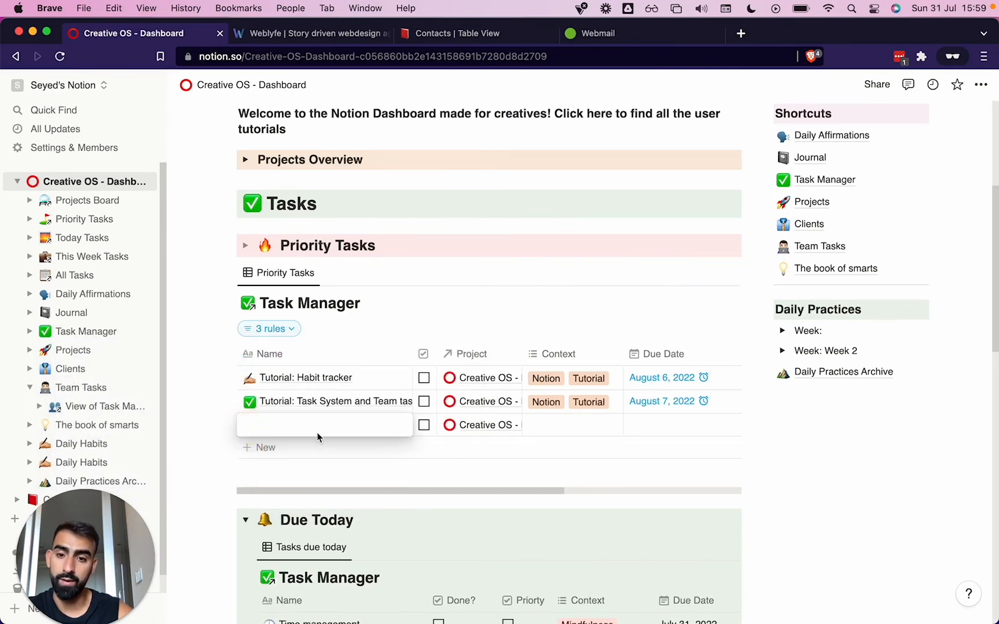
{"action": "left_click", "coordinate": [401, 427]}
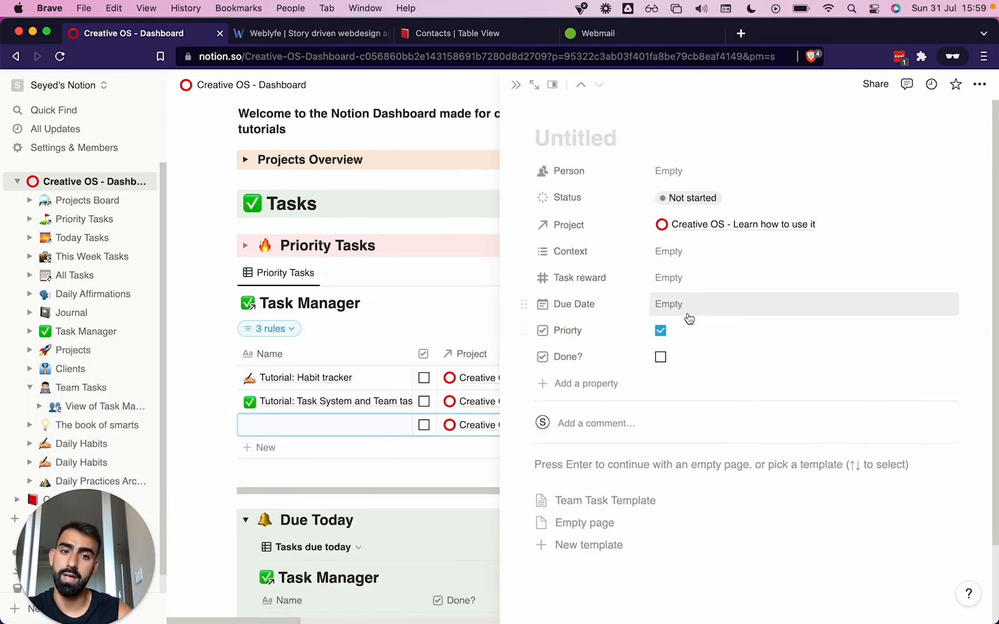
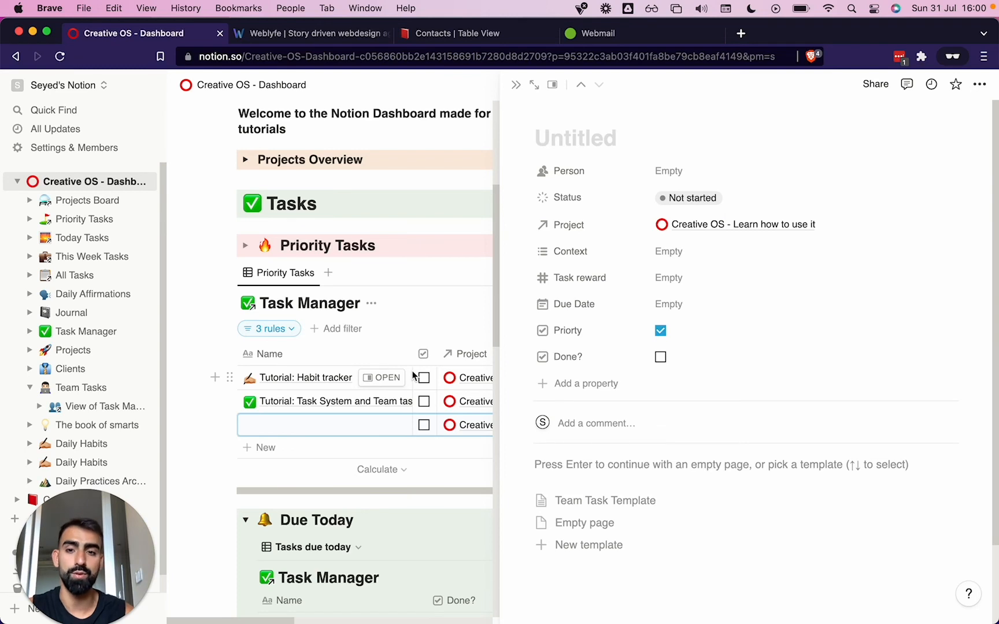
{"action": "left_click", "coordinate": [594, 126]}
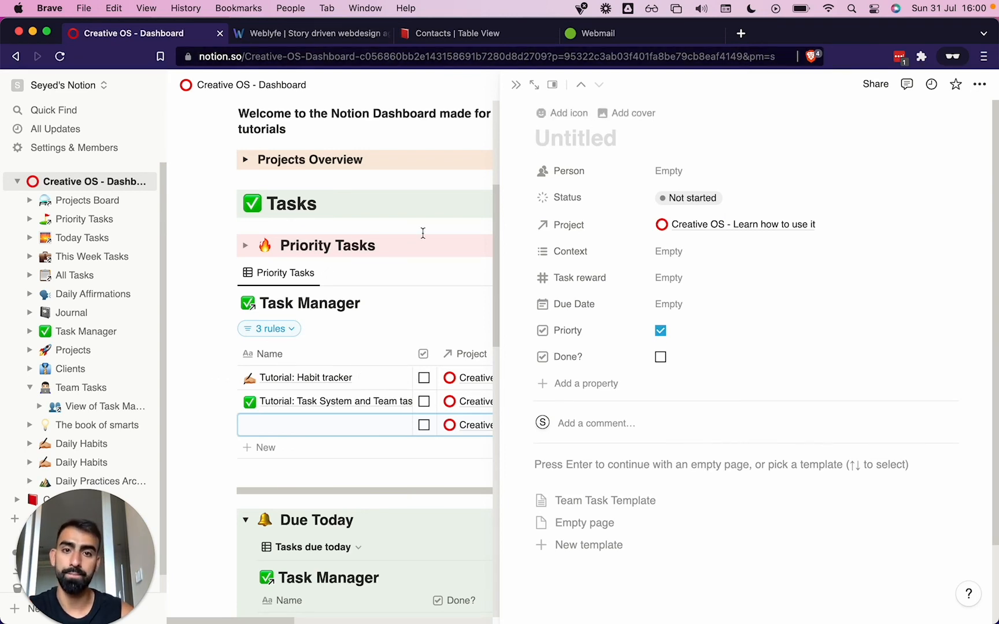
{"action": "left_click", "coordinate": [424, 425]}
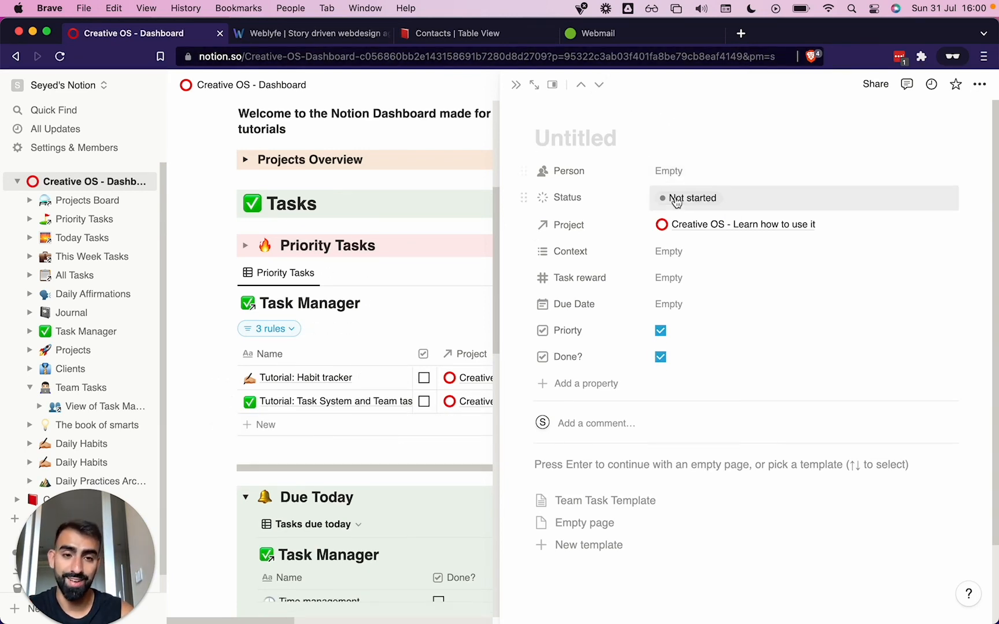
- View the linked project Creative OS - Learn how to use it from the task's details and close its preview
{"action": "left_click", "coordinate": [722, 224]}
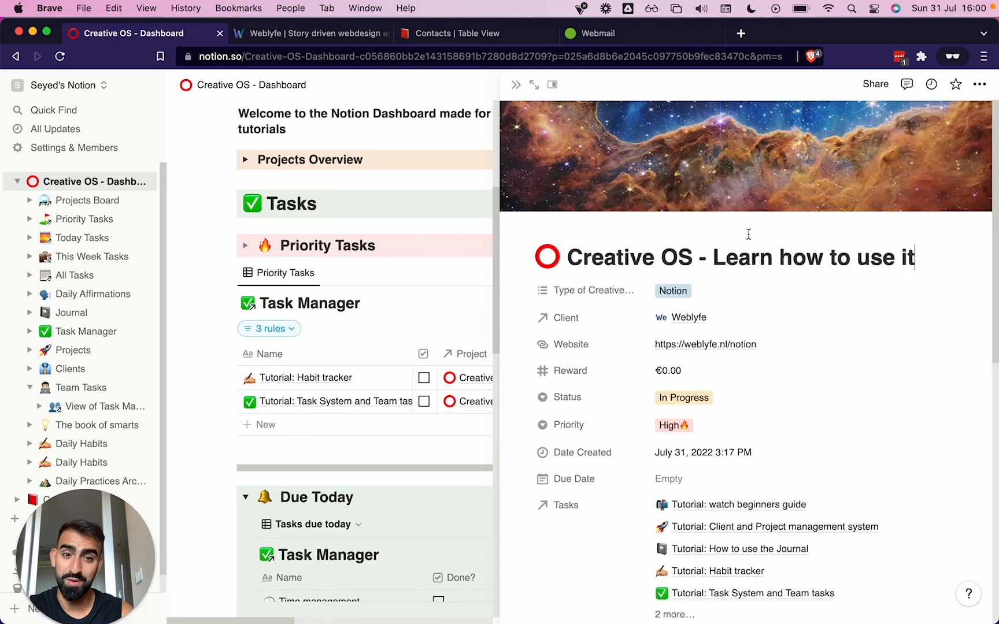
{"action": "left_click", "coordinate": [314, 358]}
{"action": "left_click", "coordinate": [518, 86]}
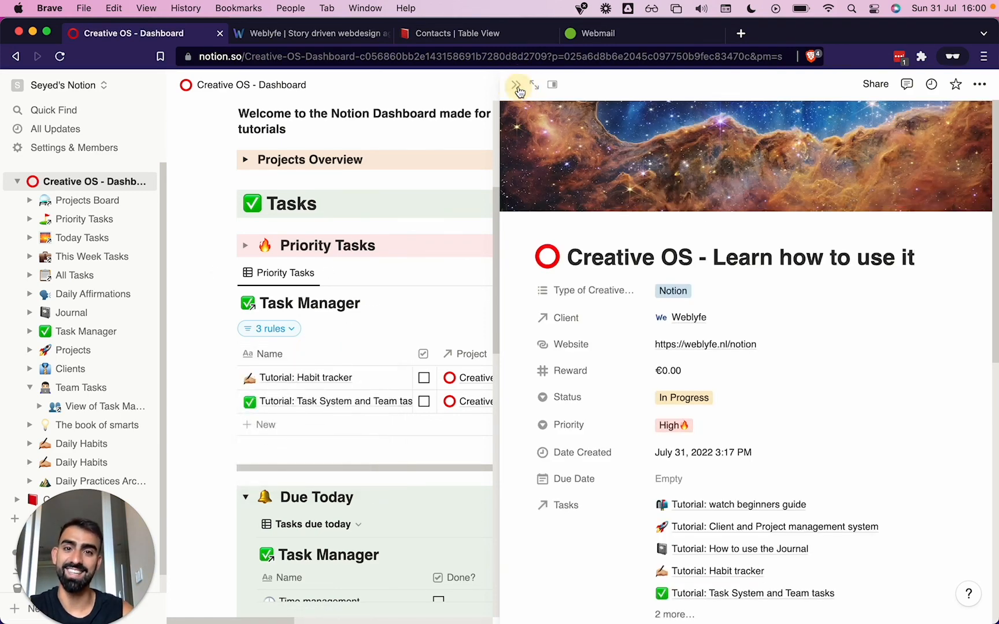
{"action": "left_click", "coordinate": [516, 85]}
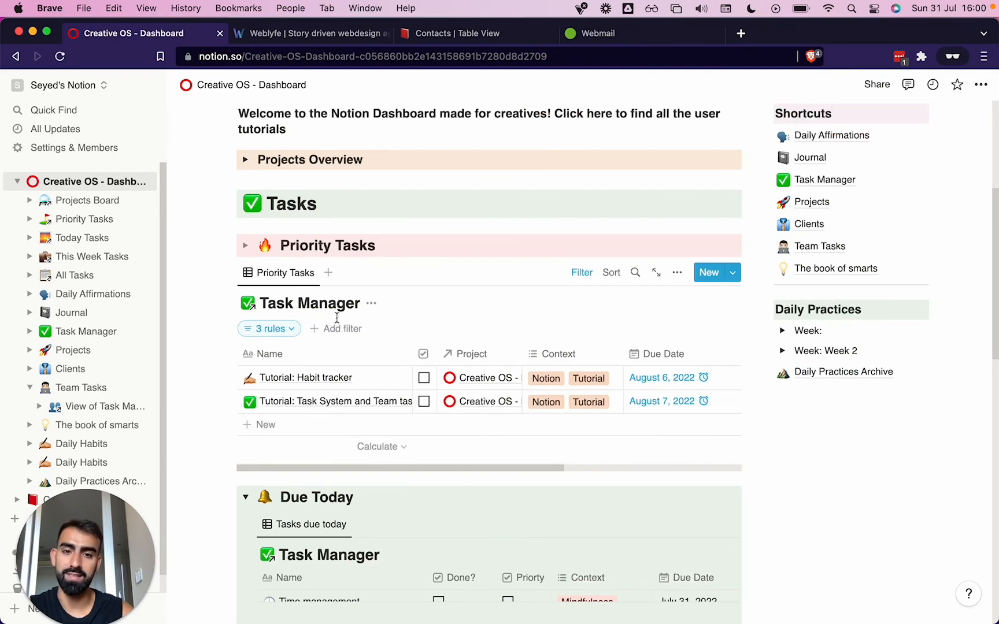
- Remove the Project rule from the Priority Tasks view's filter
{"action": "left_click", "coordinate": [272, 329]}
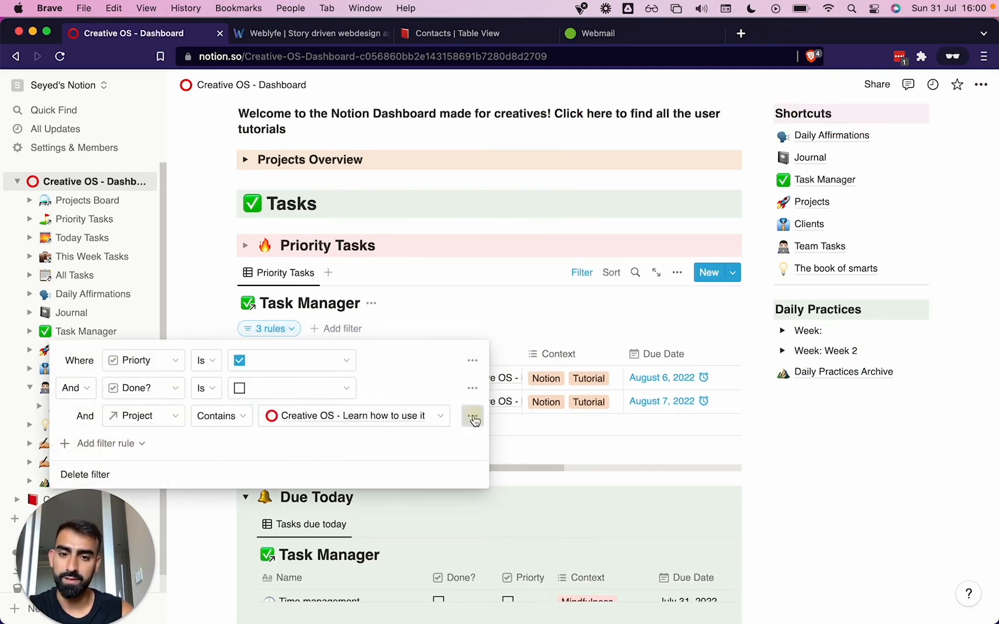
{"action": "left_click", "coordinate": [472, 416]}
{"action": "left_click", "coordinate": [467, 440]}
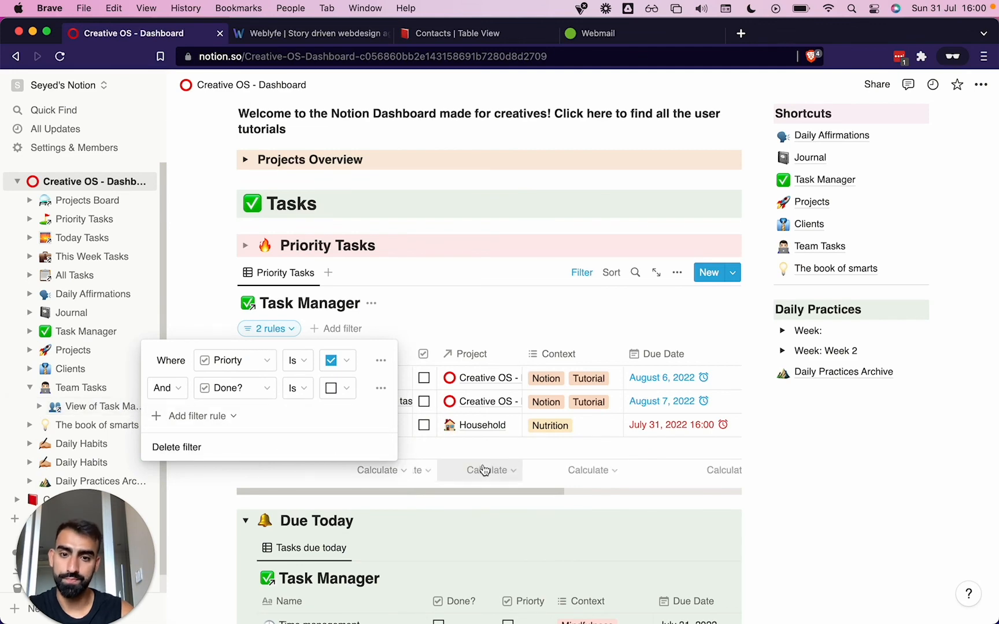
{"action": "left_click", "coordinate": [814, 455]}
- Look through the dashboard's Priority Tasks, Due Today, Due Next 7 Days and Everything Else sections
{"action": "scroll", "coordinate": [814, 455], "scroll_direction": "down", "scroll_amount": 12}
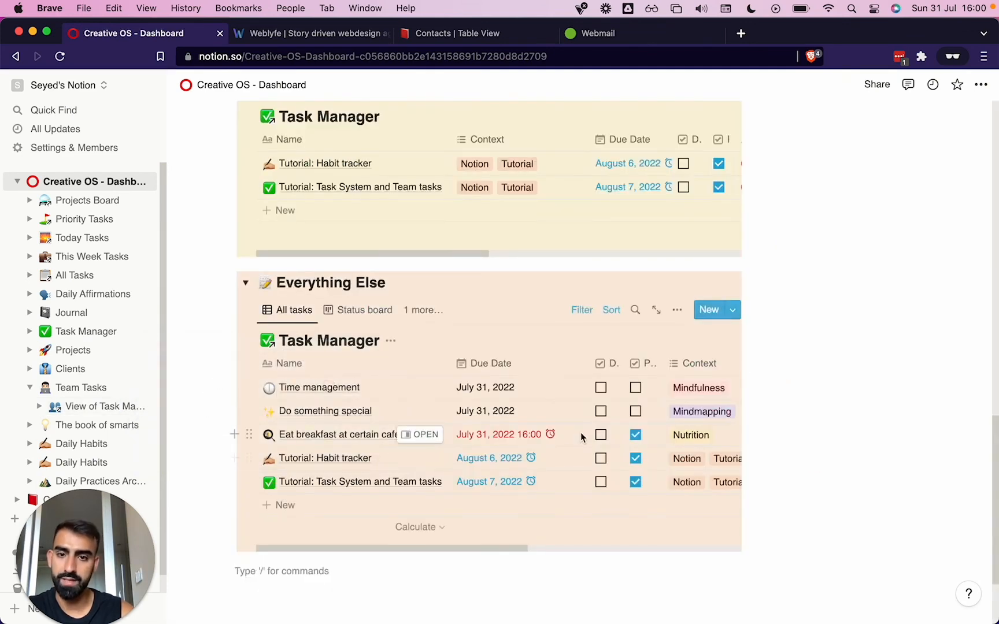
{"action": "scroll", "coordinate": [580, 432], "scroll_direction": "up", "scroll_amount": 7}
{"action": "scroll", "coordinate": [562, 428], "scroll_direction": "up", "scroll_amount": 8}
{"action": "scroll", "coordinate": [562, 429], "scroll_direction": "down", "scroll_amount": 5}
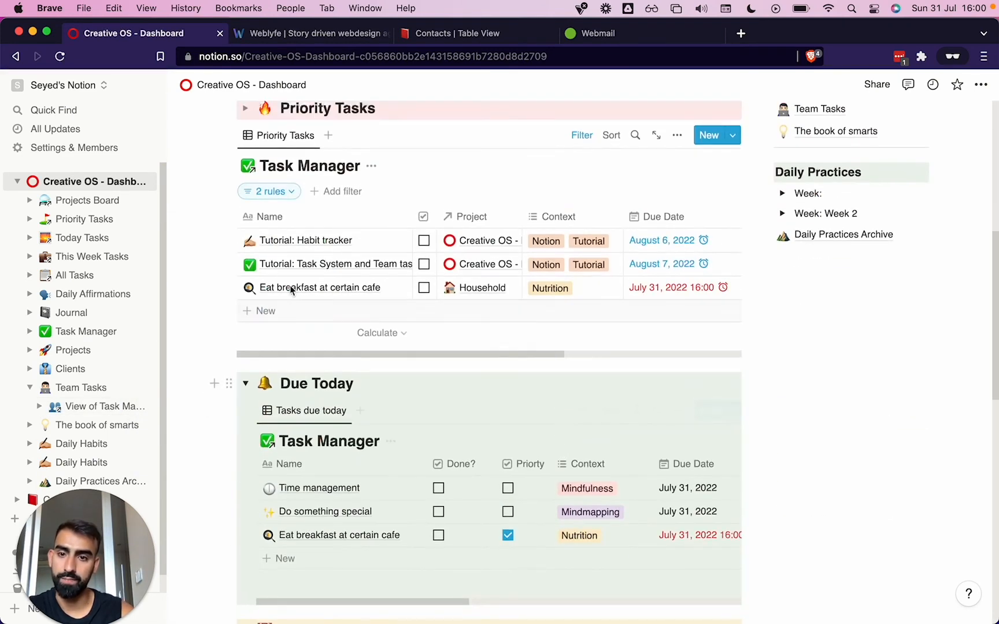
{"action": "scroll", "coordinate": [343, 271], "scroll_direction": "up", "scroll_amount": 1}
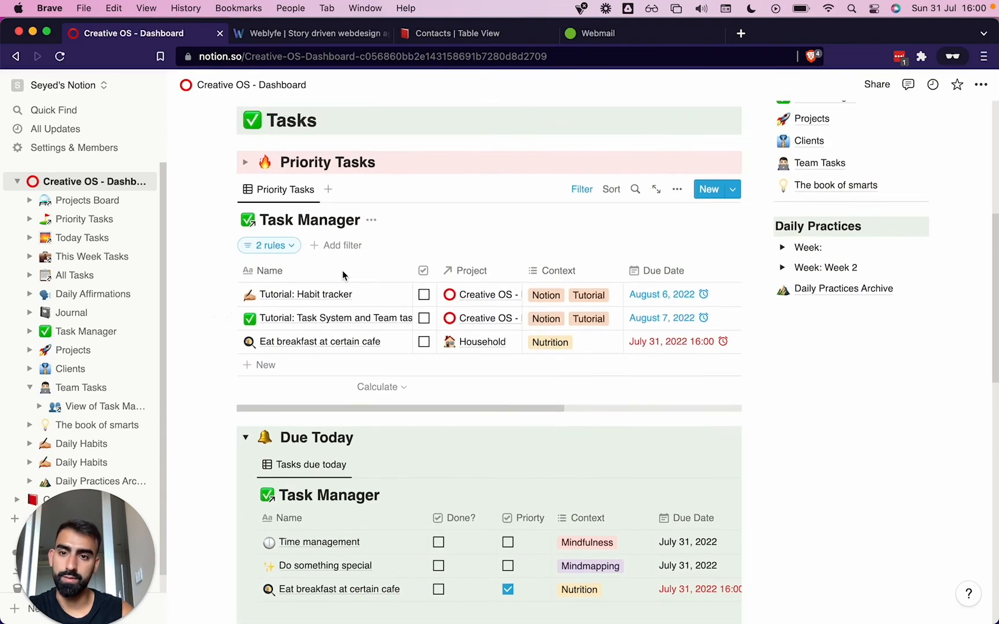
{"action": "scroll", "coordinate": [335, 387], "scroll_direction": "down", "scroll_amount": 9}
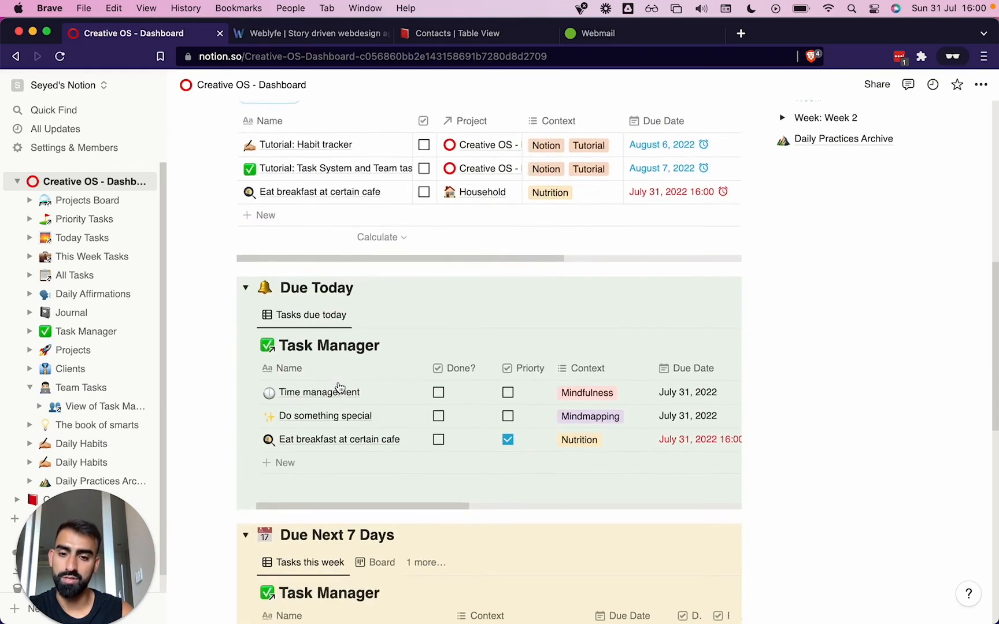
{"action": "scroll", "coordinate": [338, 382], "scroll_direction": "down", "scroll_amount": 4}
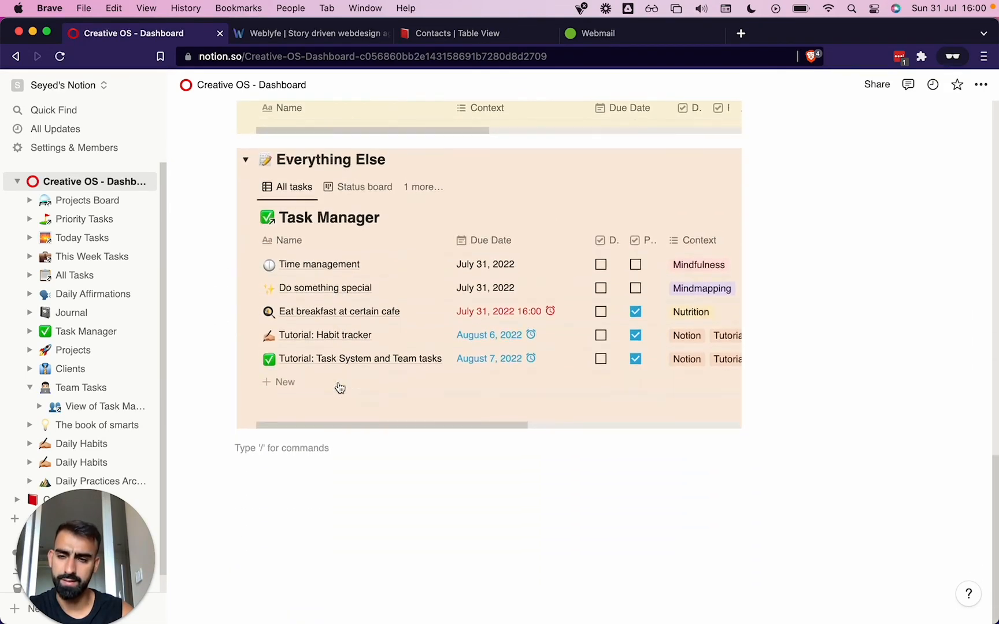
{"action": "scroll", "coordinate": [338, 384], "scroll_direction": "up", "scroll_amount": 5}
- Delete the untitled completed task from the Task Manager database
{"action": "left_click", "coordinate": [87, 332]}
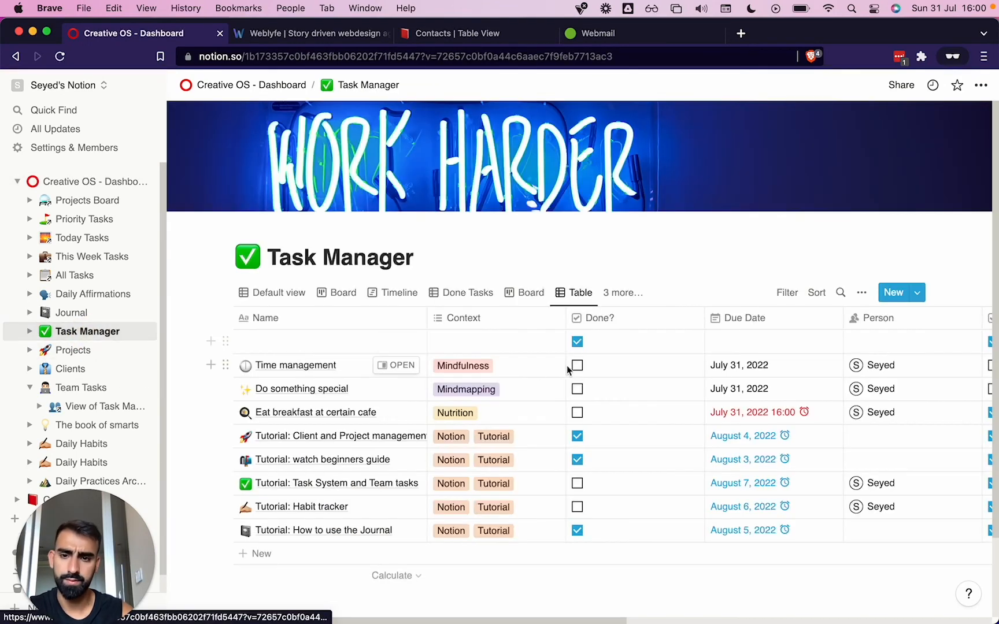
{"action": "scroll", "coordinate": [567, 367], "scroll_direction": "down", "scroll_amount": 1}
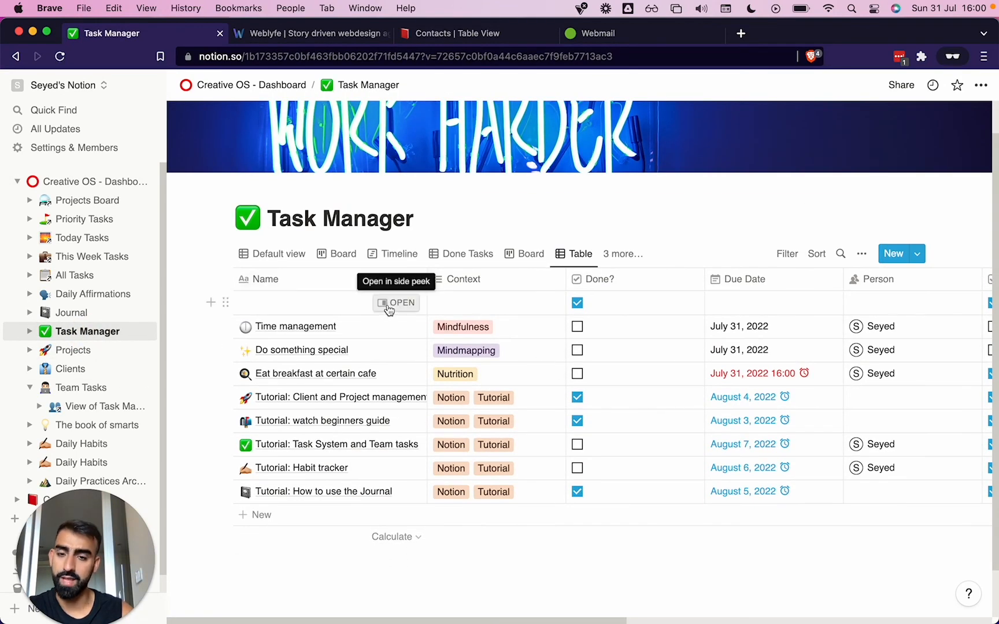
{"action": "left_click", "coordinate": [227, 304]}
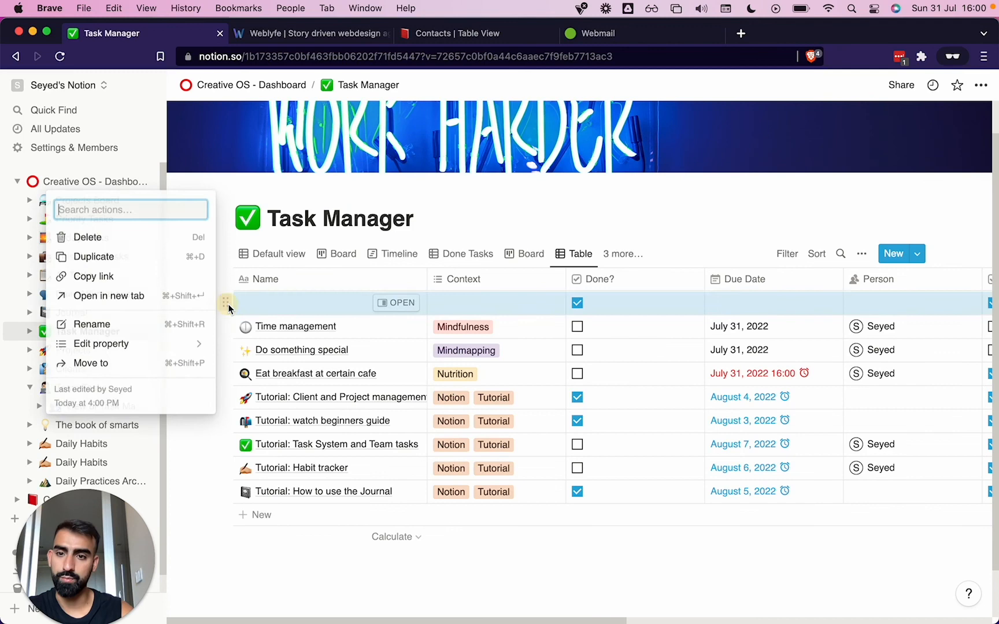
{"action": "left_click", "coordinate": [81, 237]}
- Return to the Creative OS dashboard and review its Priority Tasks, Due Today and Due Next 7 Days sections
{"action": "left_click", "coordinate": [88, 181]}
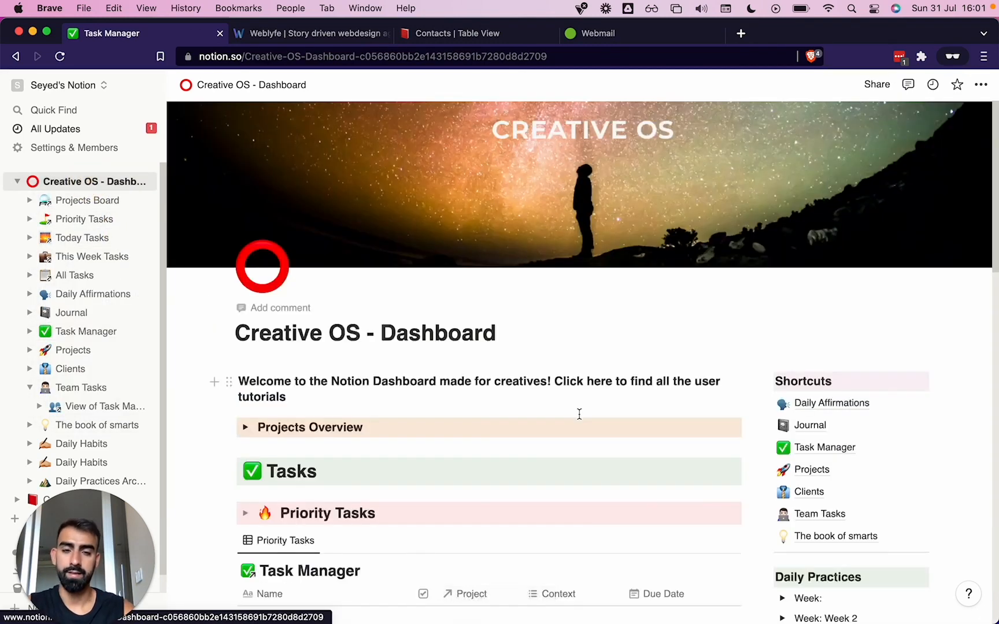
{"action": "scroll", "coordinate": [578, 415], "scroll_direction": "down", "scroll_amount": 5}
{"action": "scroll", "coordinate": [580, 414], "scroll_direction": "down", "scroll_amount": 3}
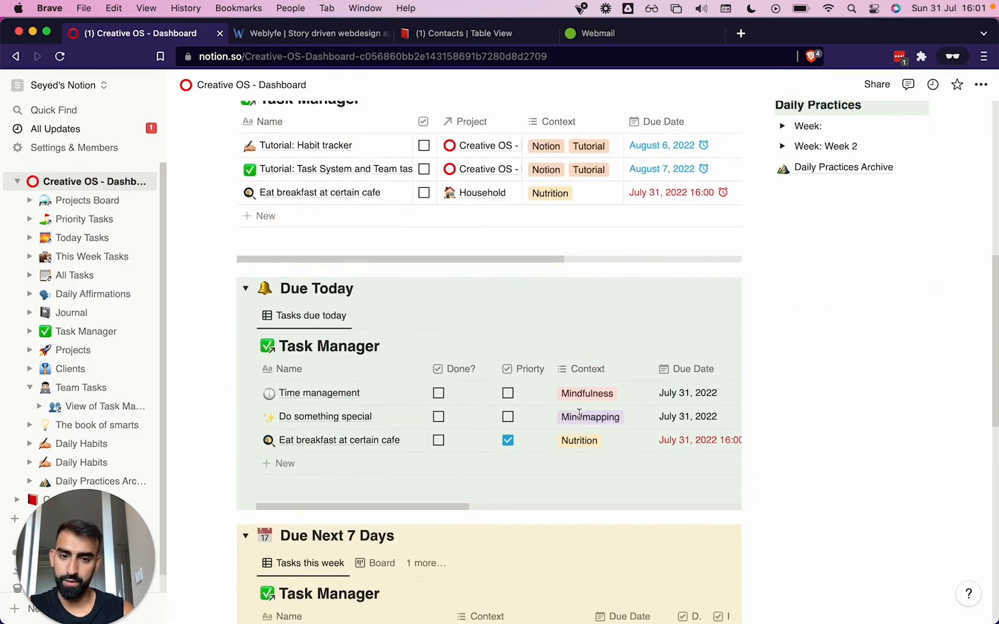
{"action": "scroll", "coordinate": [579, 414], "scroll_direction": "up", "scroll_amount": 5}
{"action": "scroll", "coordinate": [578, 415], "scroll_direction": "down", "scroll_amount": 10}
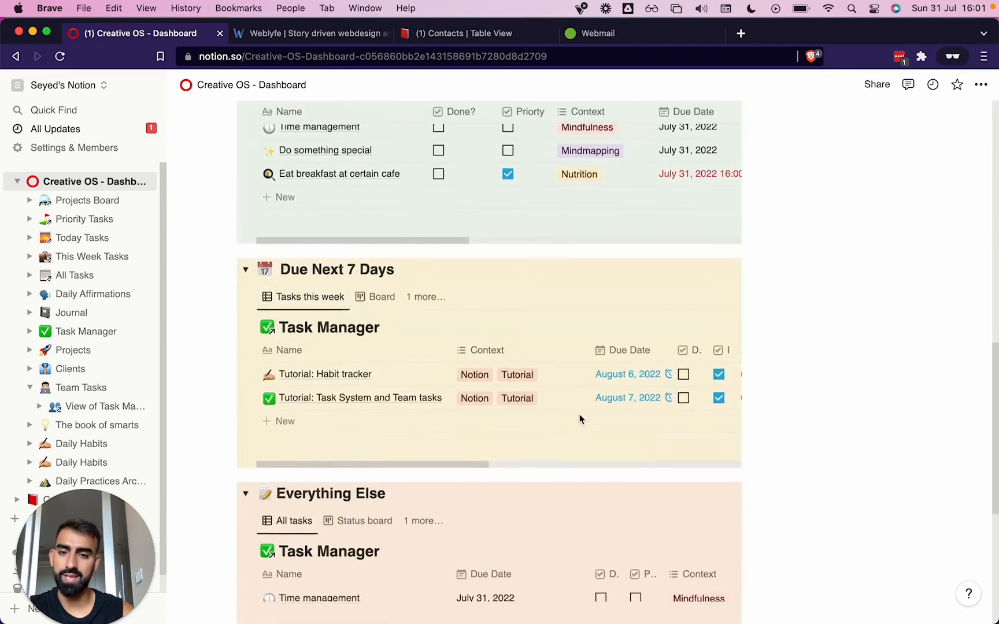
- View the Team Tasks page and its full-page Task Manager board, and return to the Creative OS dashboard
{"action": "left_click", "coordinate": [80, 388]}
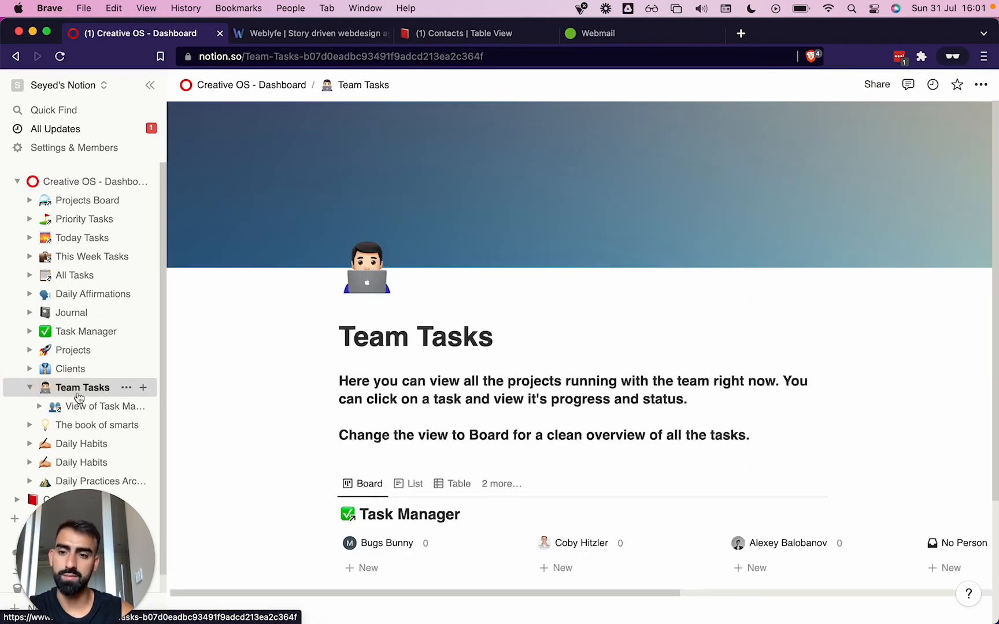
{"action": "left_click", "coordinate": [98, 406]}
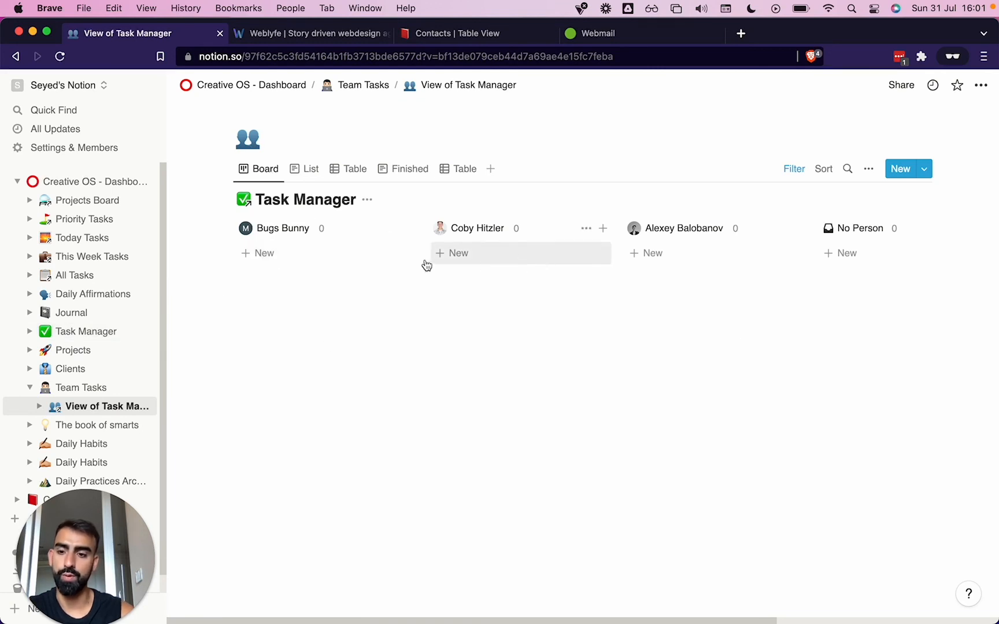
{"action": "left_click", "coordinate": [93, 193]}
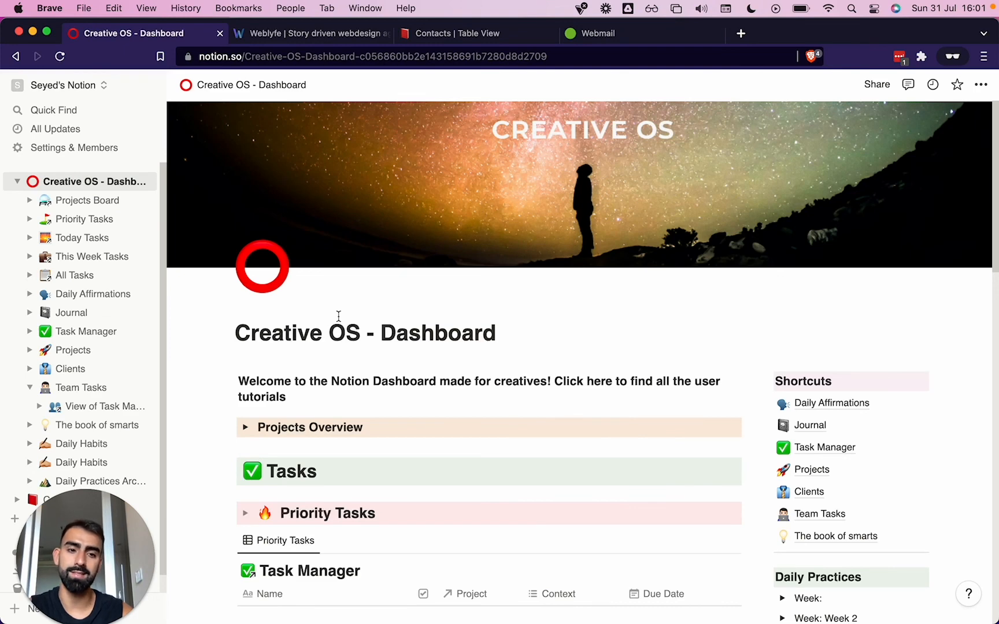
- Expand Week 2 under Daily Practices and look over its Monday habit cards beside the task sections
{"action": "scroll", "coordinate": [338, 316], "scroll_direction": "down", "scroll_amount": 5}
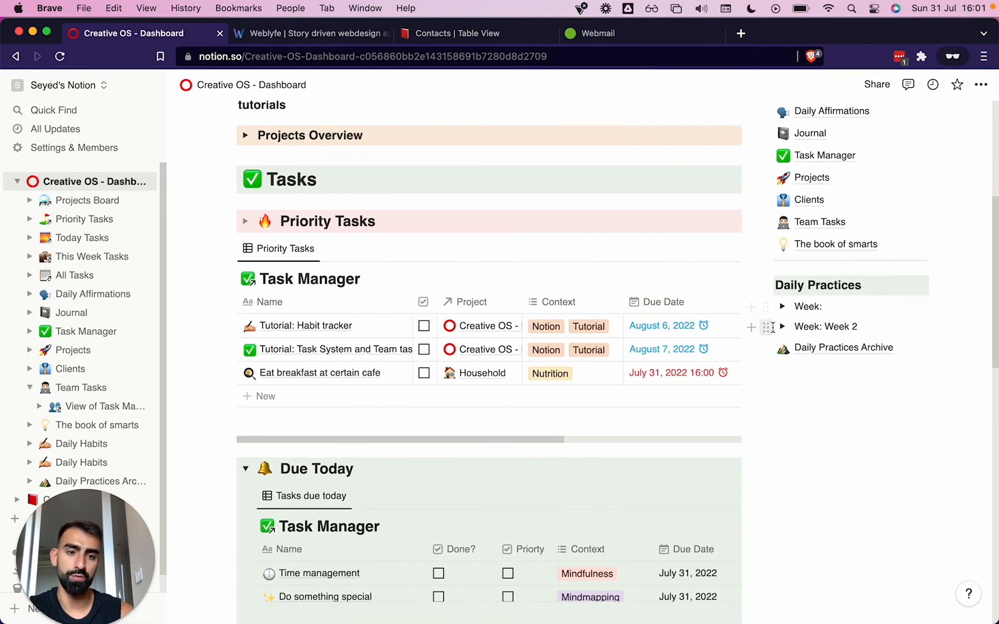
{"action": "left_click", "coordinate": [781, 327]}
{"action": "scroll", "coordinate": [650, 414], "scroll_direction": "down", "scroll_amount": 4}
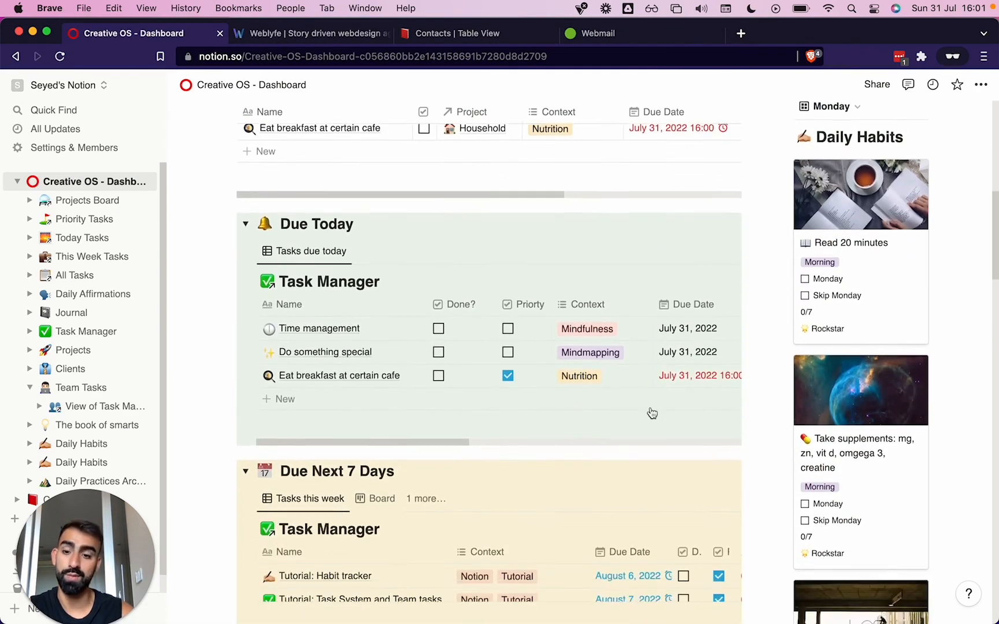
{"action": "scroll", "coordinate": [652, 413], "scroll_direction": "down", "scroll_amount": 2}
{"action": "scroll", "coordinate": [648, 408], "scroll_direction": "up", "scroll_amount": 1}
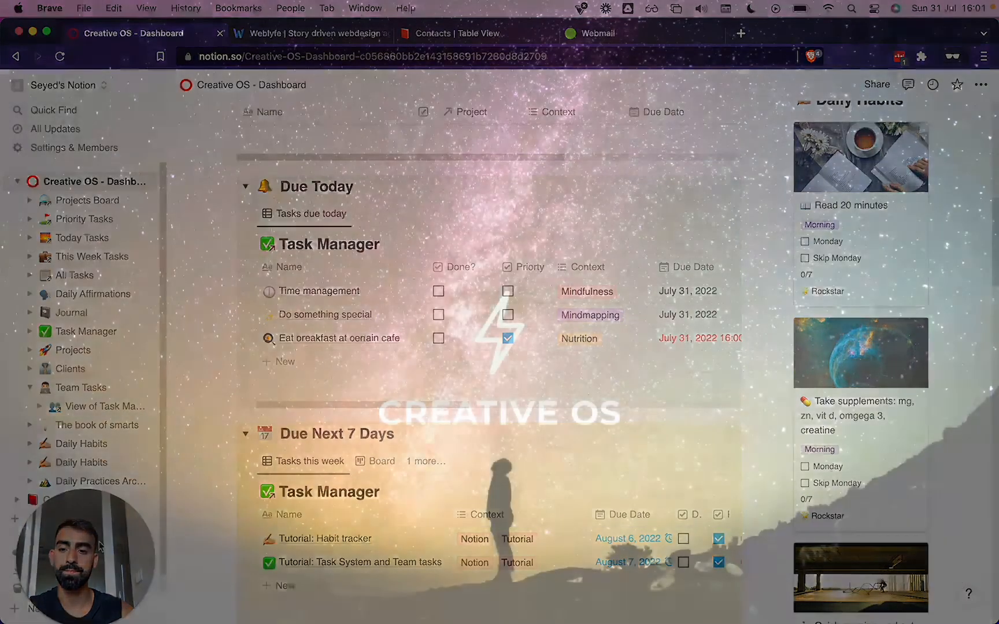